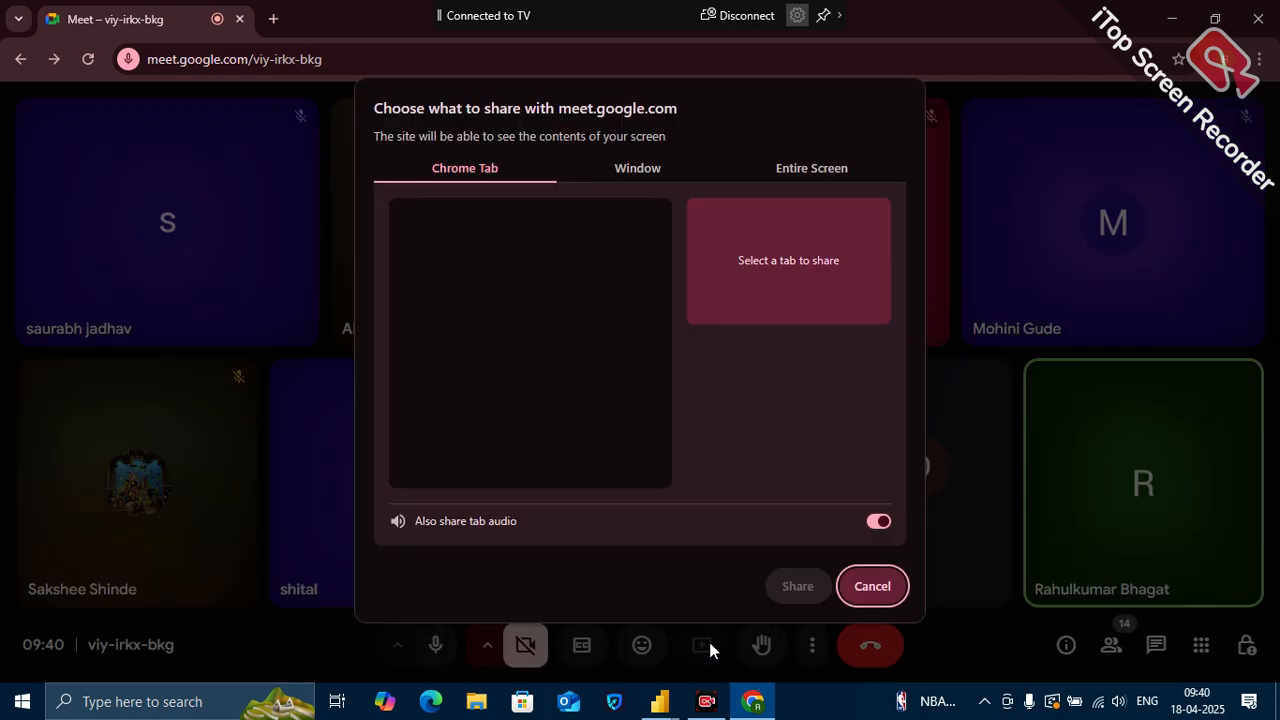
- Share the entire screen in the Google Meet call
click(802, 168)
click(545, 330)
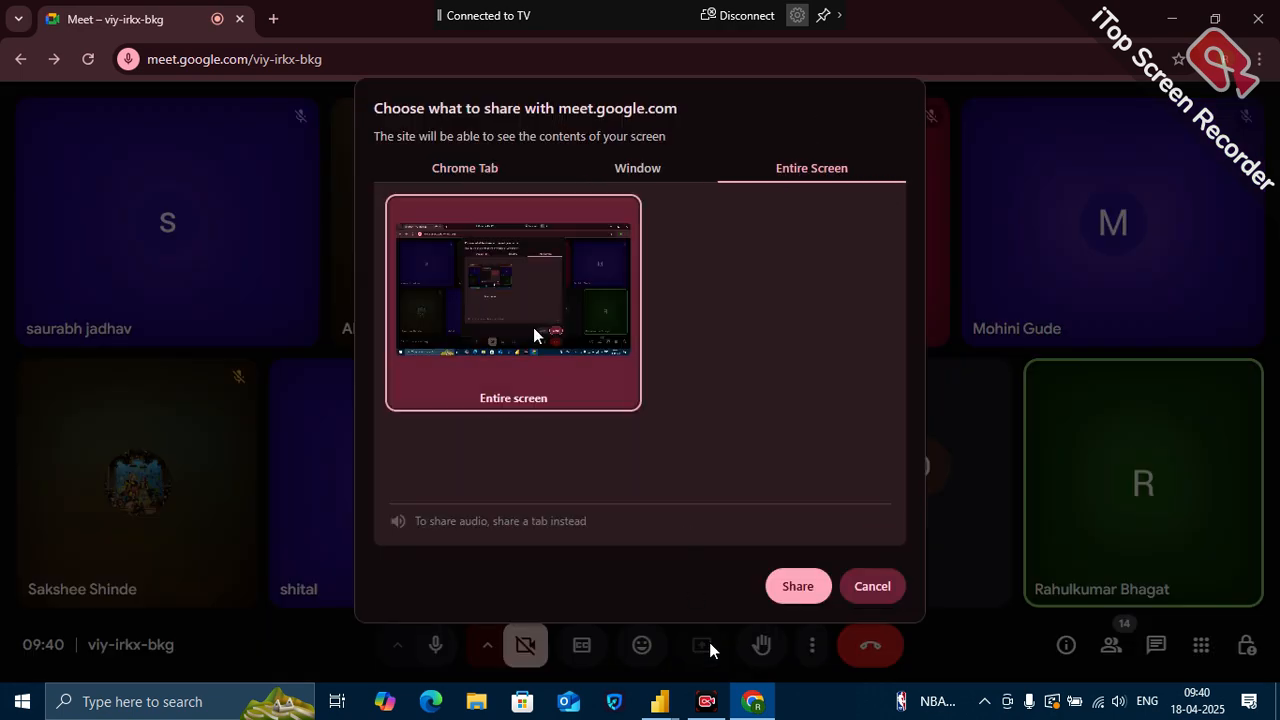
click(797, 586)
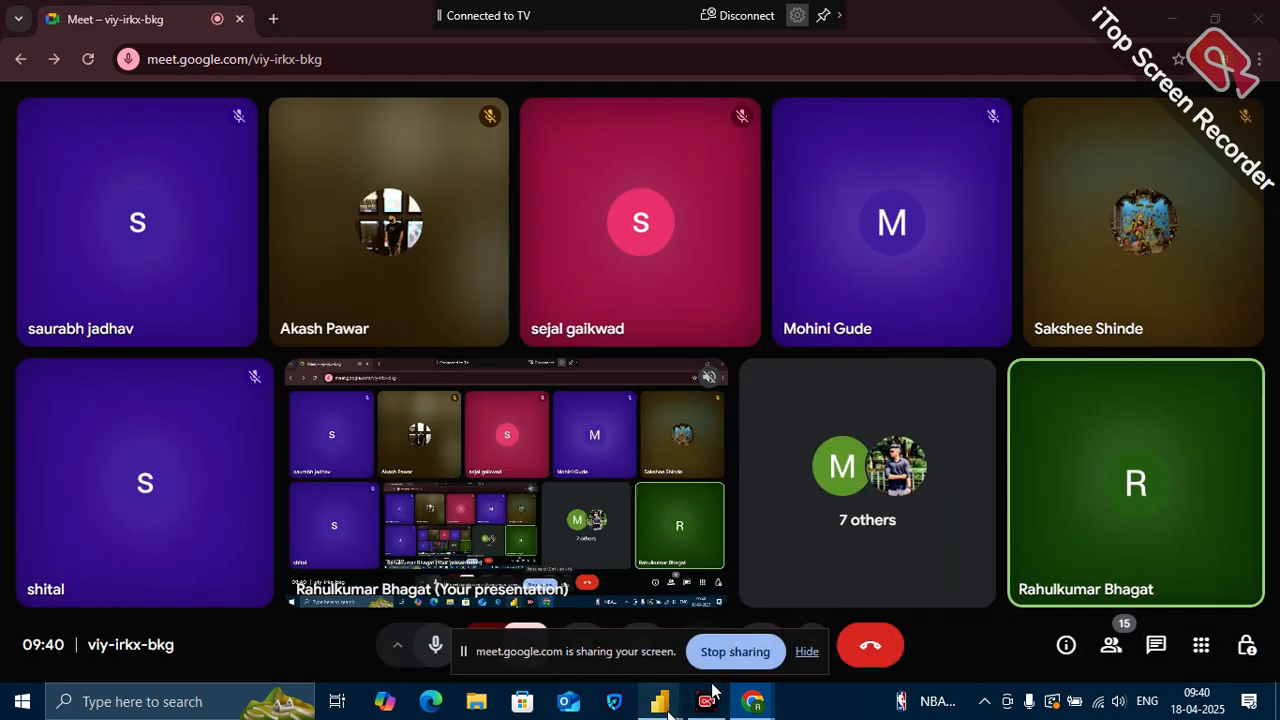
- Switch to the DA-21 PowerBI report in Power BI Desktop and hide the screen-sharing notice
mouse_move(668, 705)
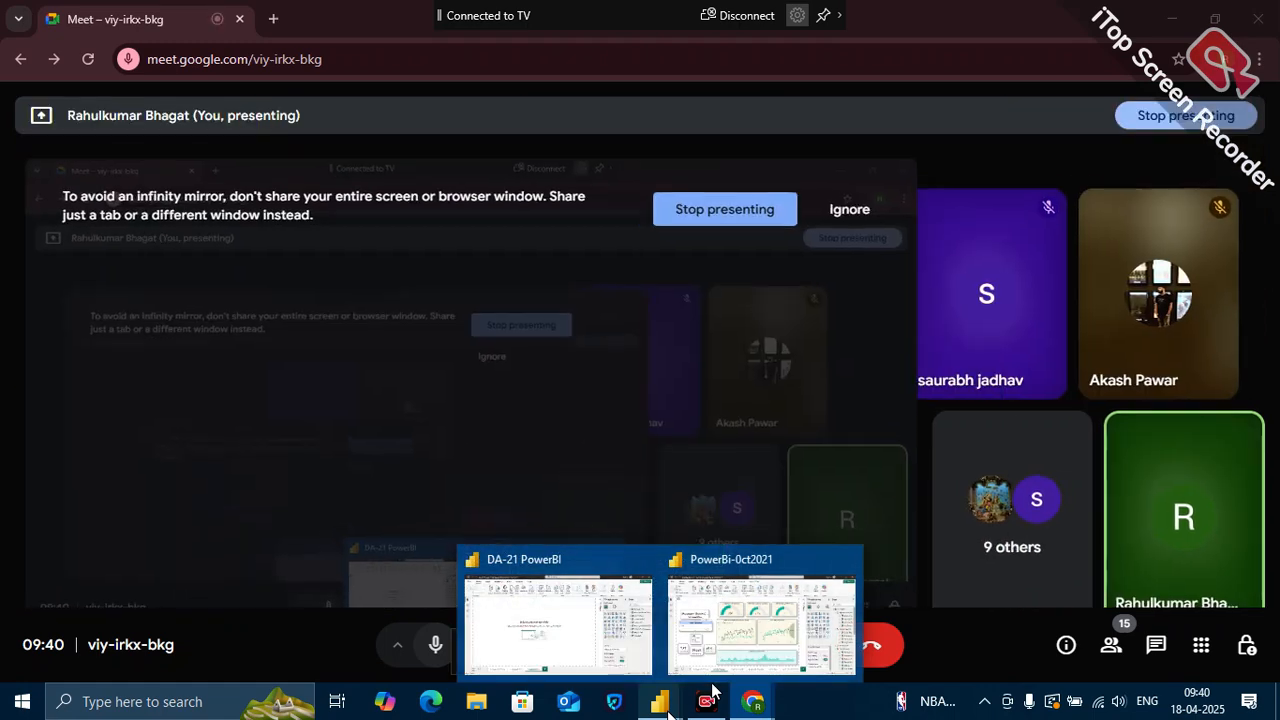
click(712, 645)
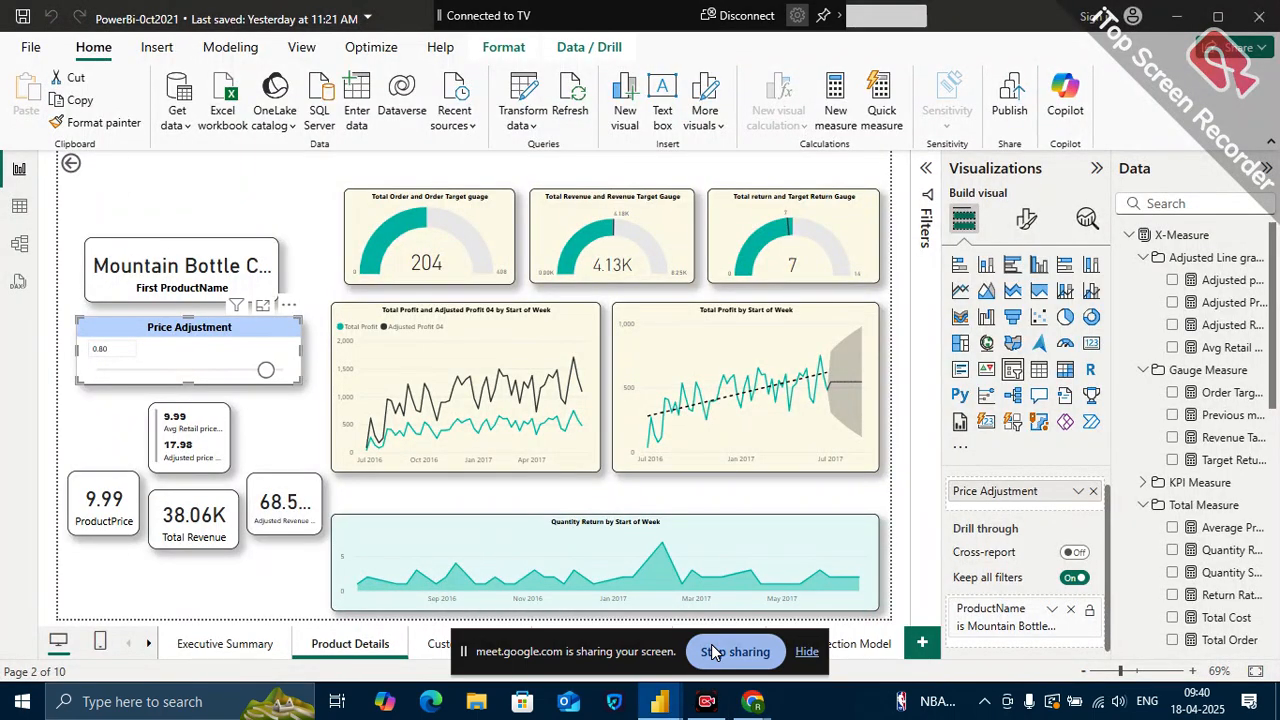
mouse_move(670, 705)
click(532, 629)
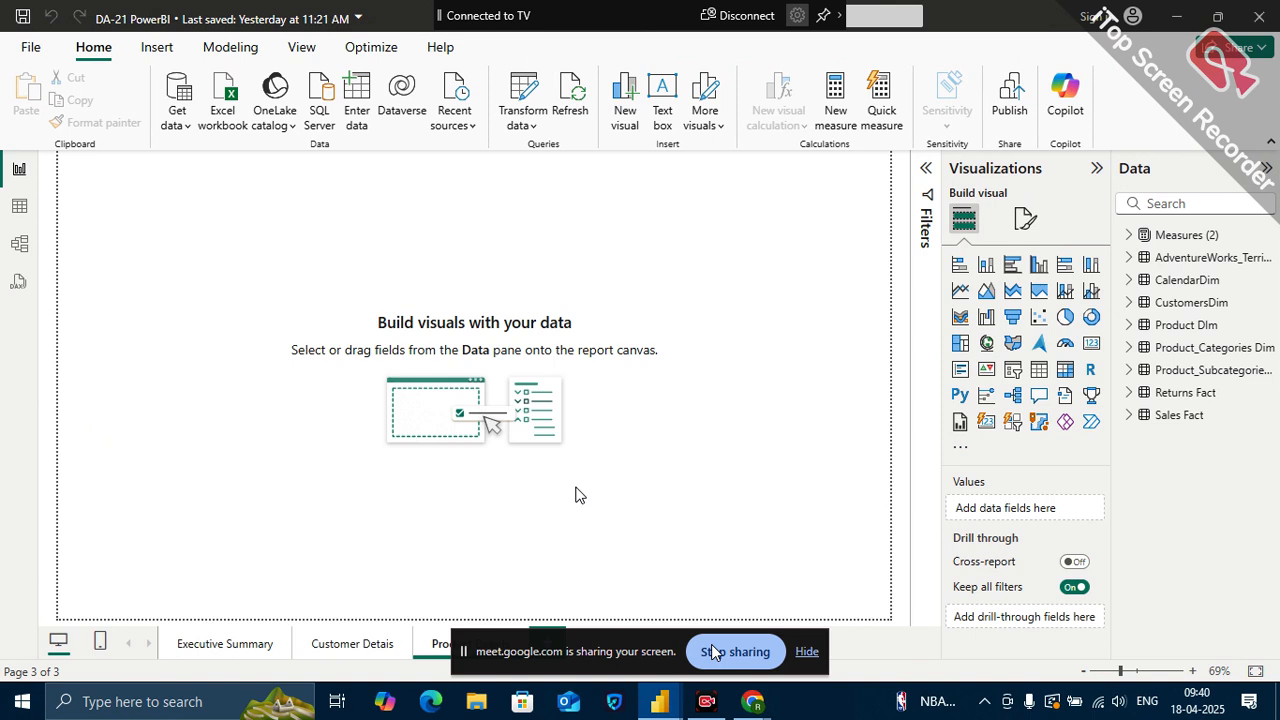
click(808, 651)
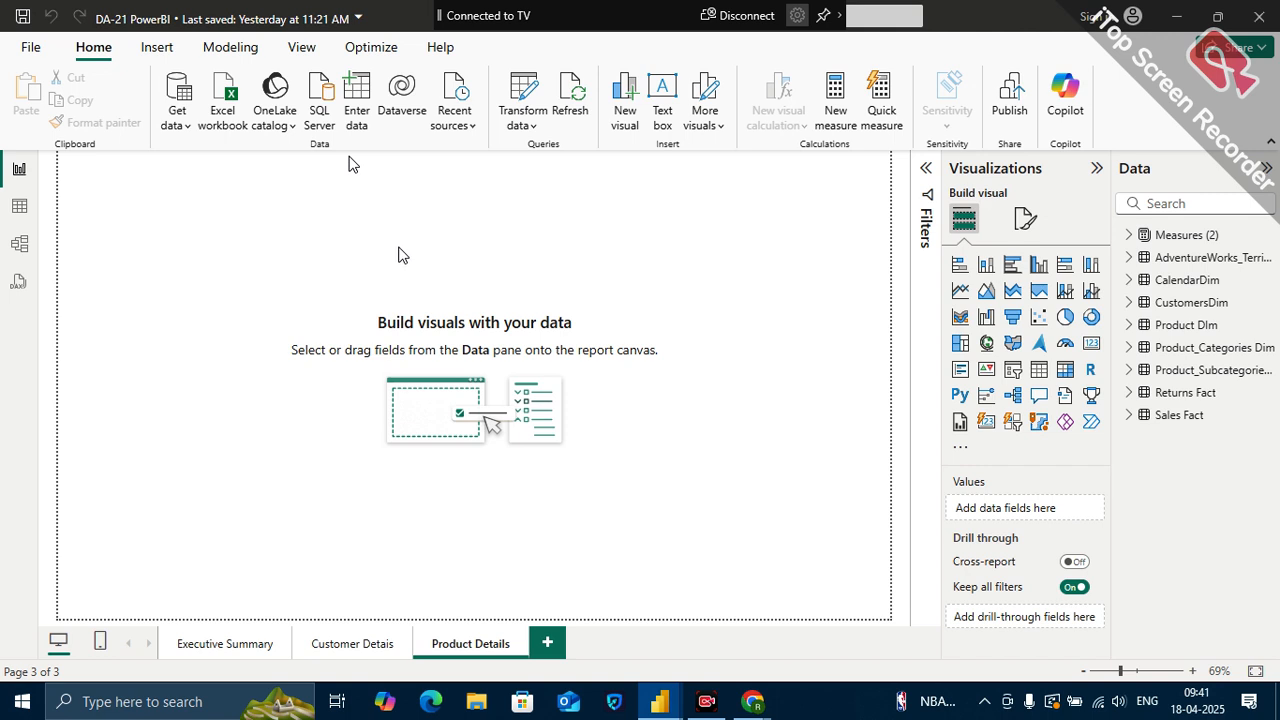
click(250, 50)
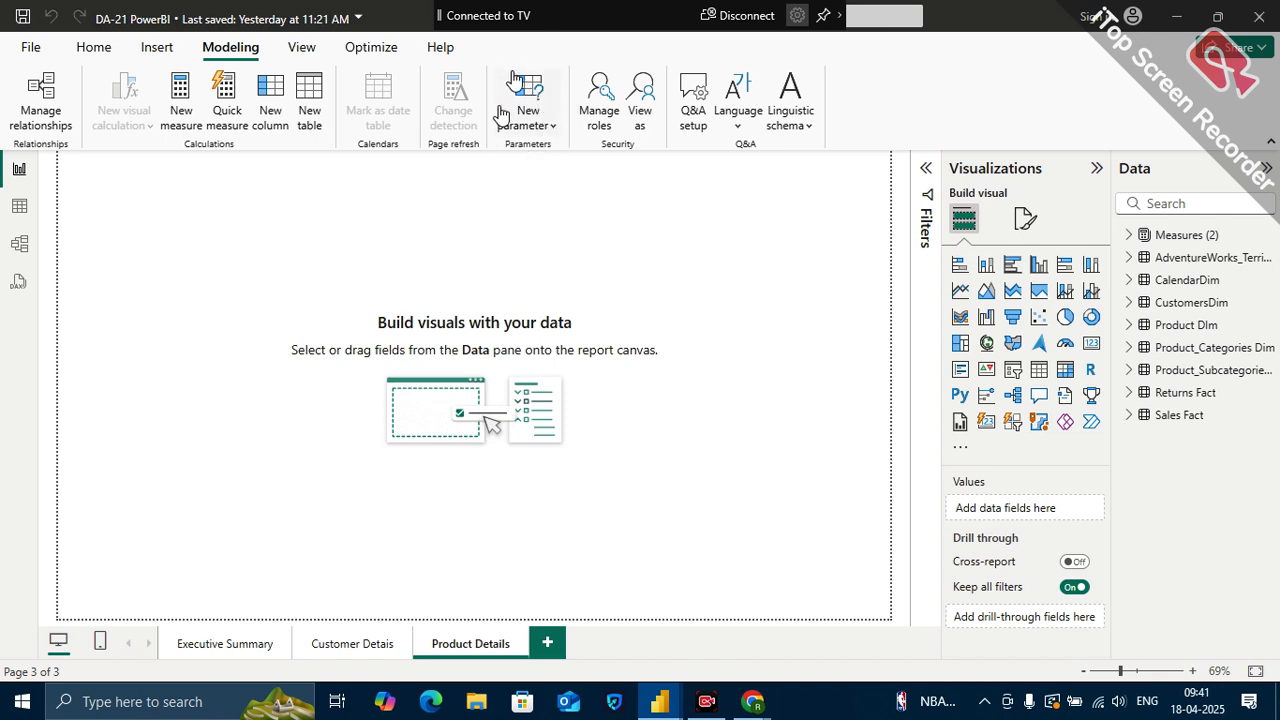
click(555, 135)
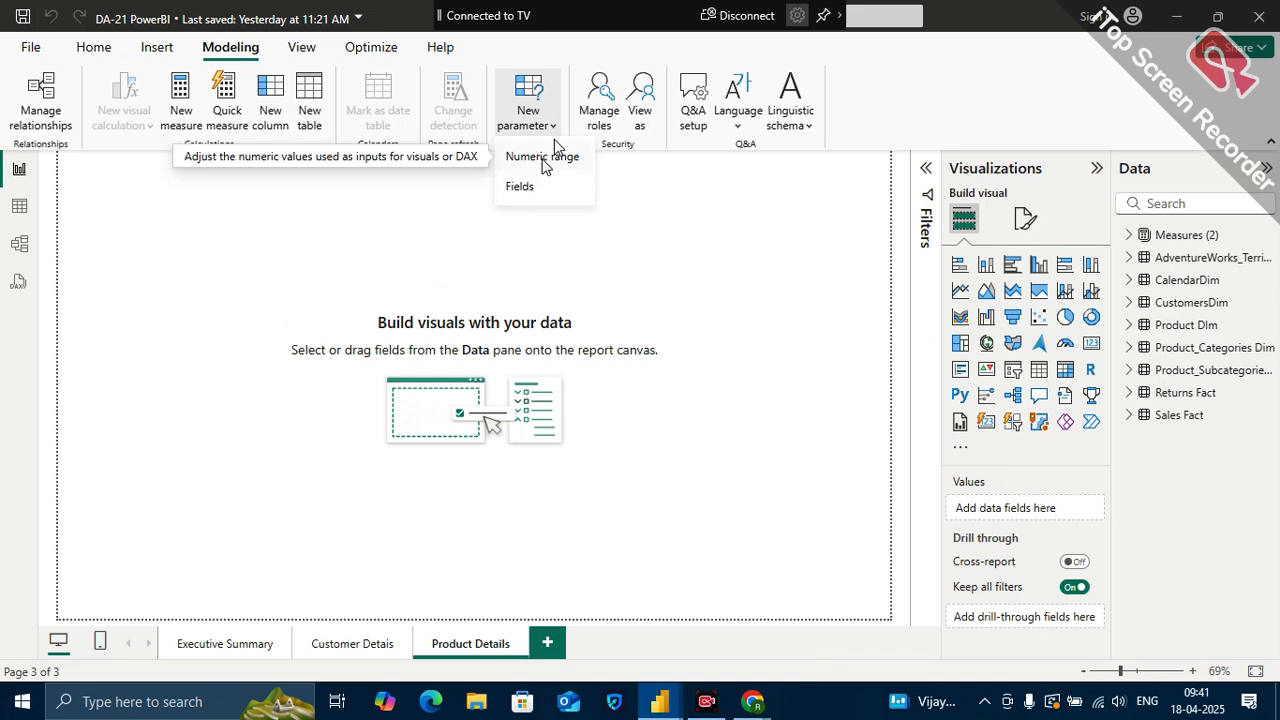
click(511, 258)
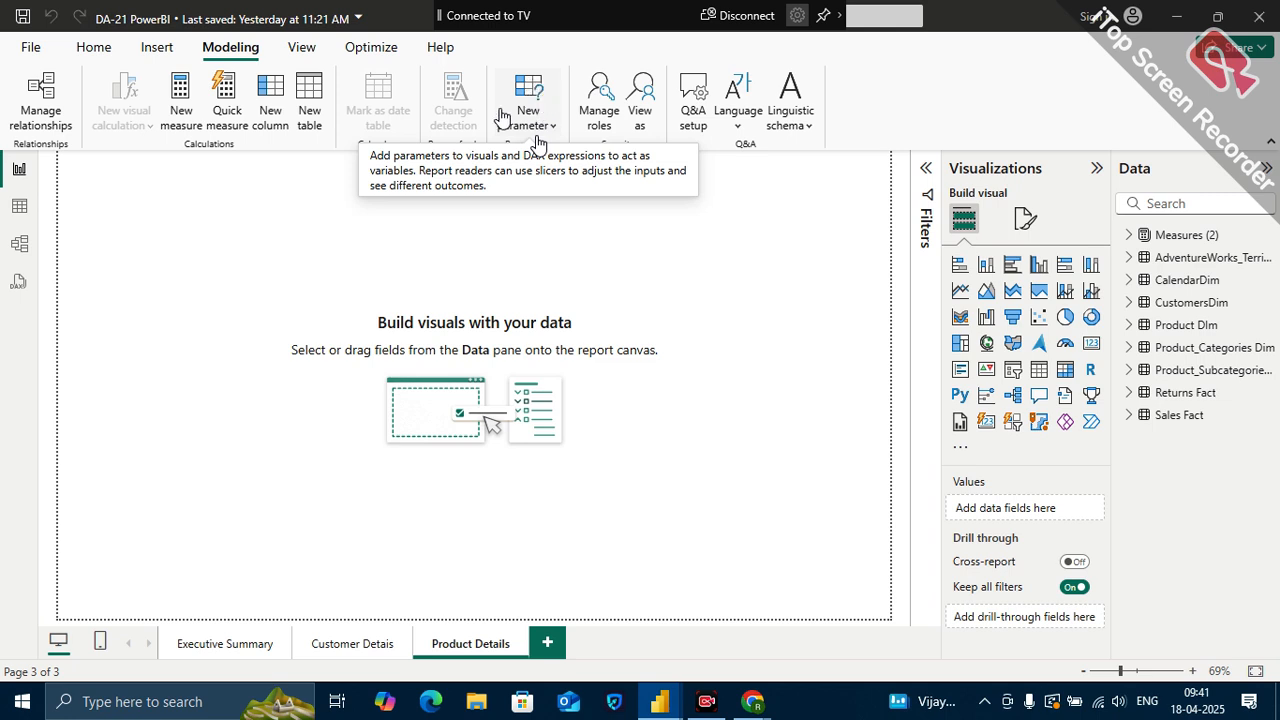
click(545, 130)
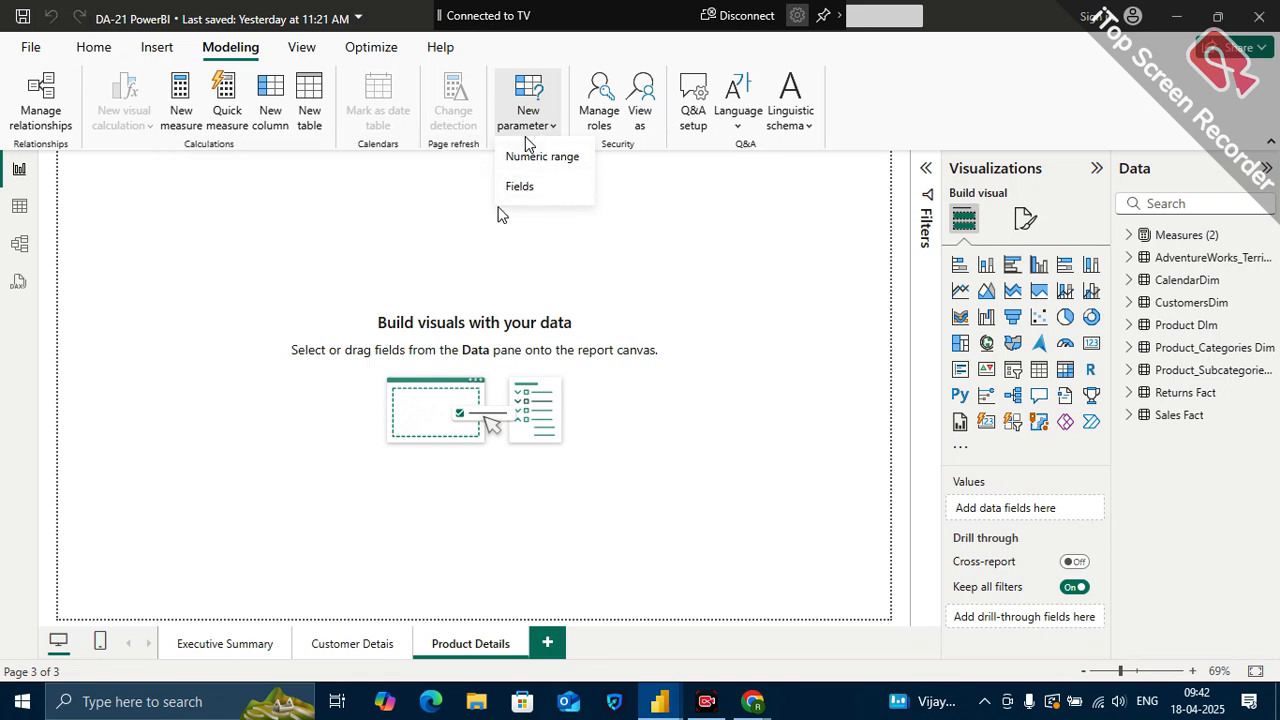
click(527, 141)
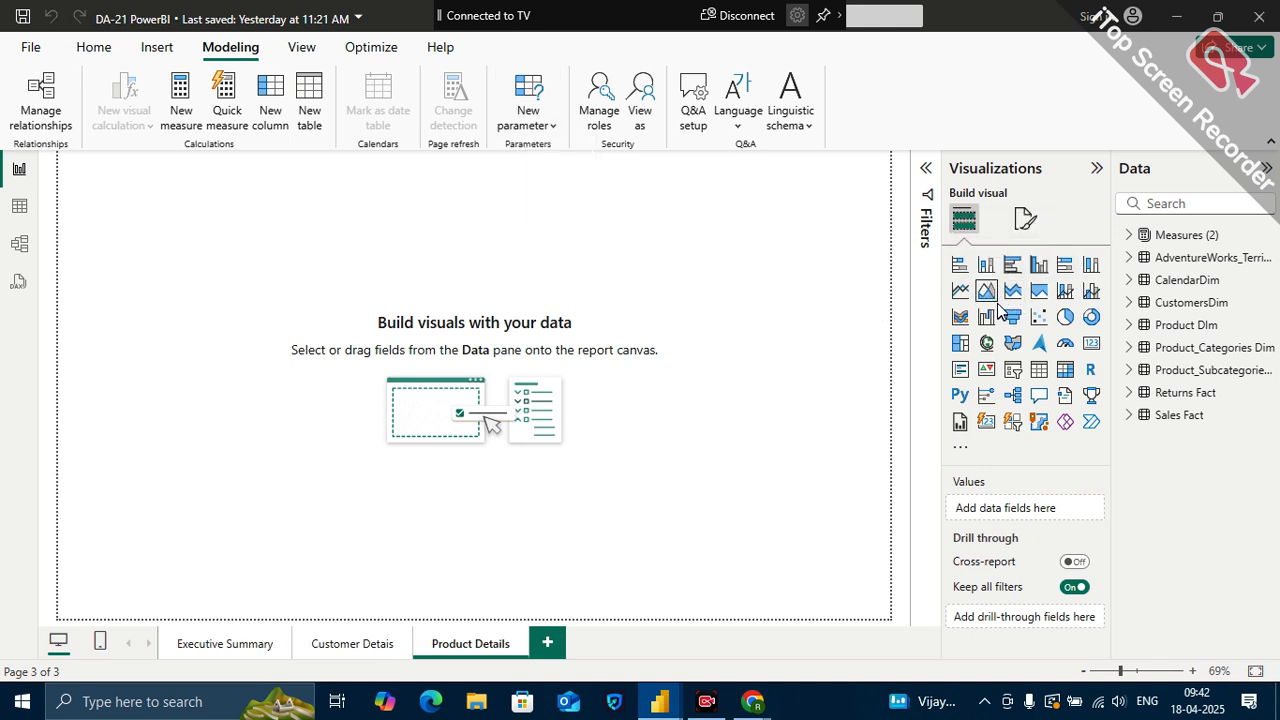
- Copy the Sales by Gender and Sales by Occupation pie charts from the Customer Details page onto the Product Details page
click(356, 645)
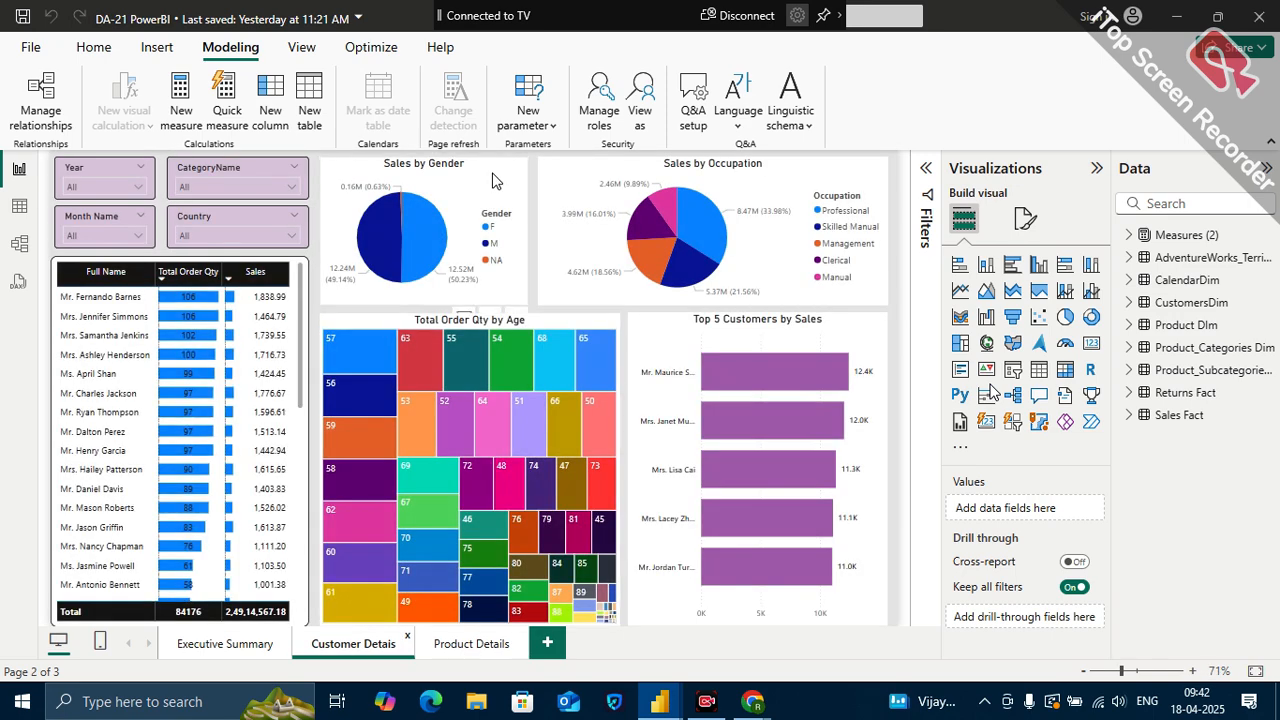
click(470, 188)
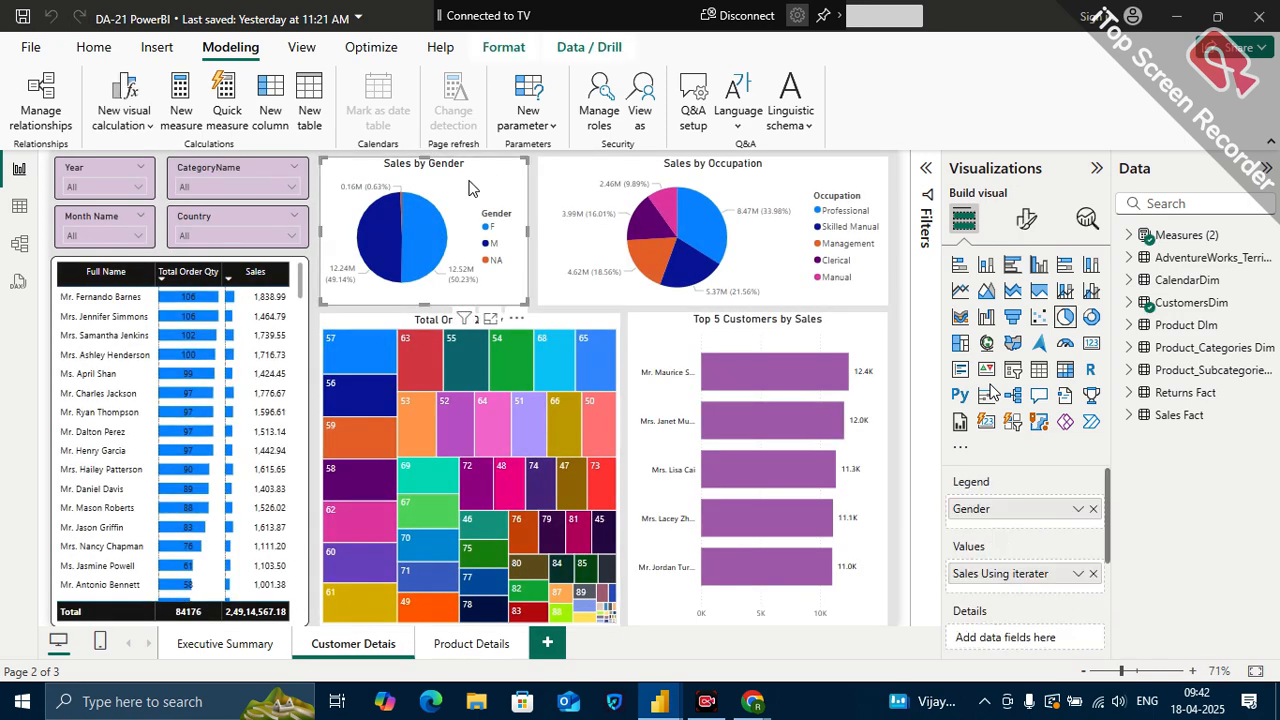
click(609, 165)
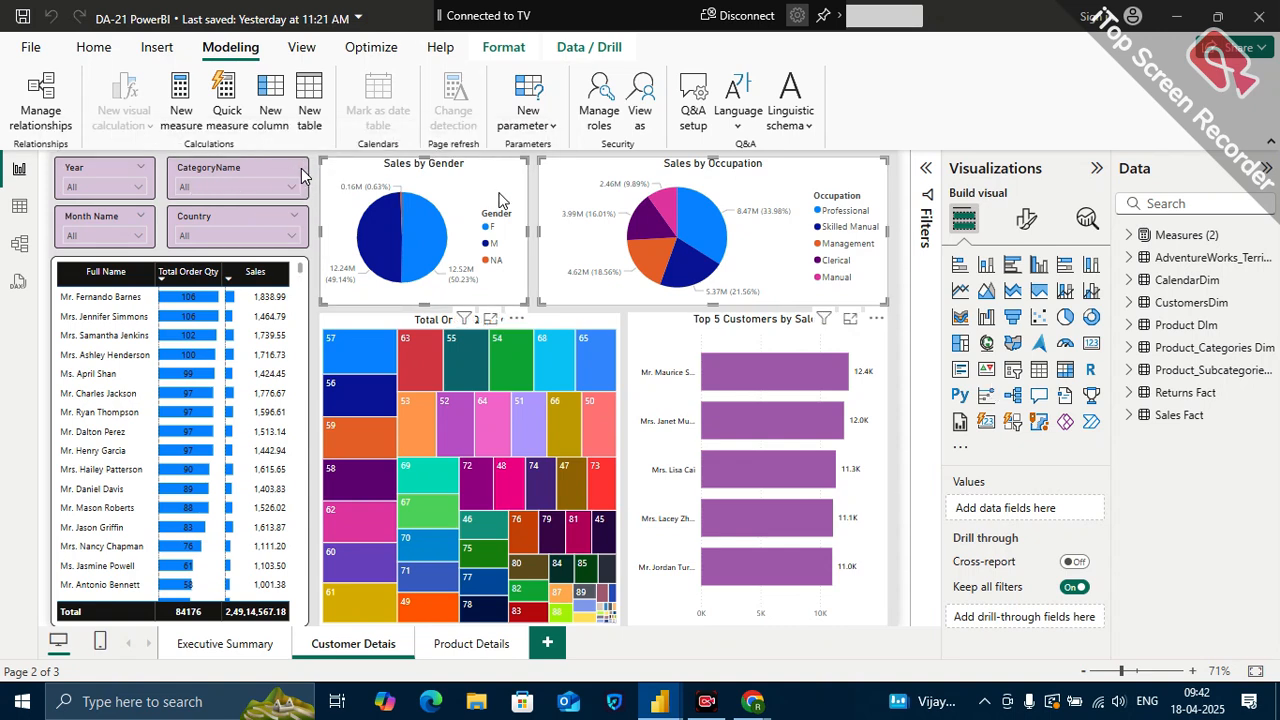
click(470, 643)
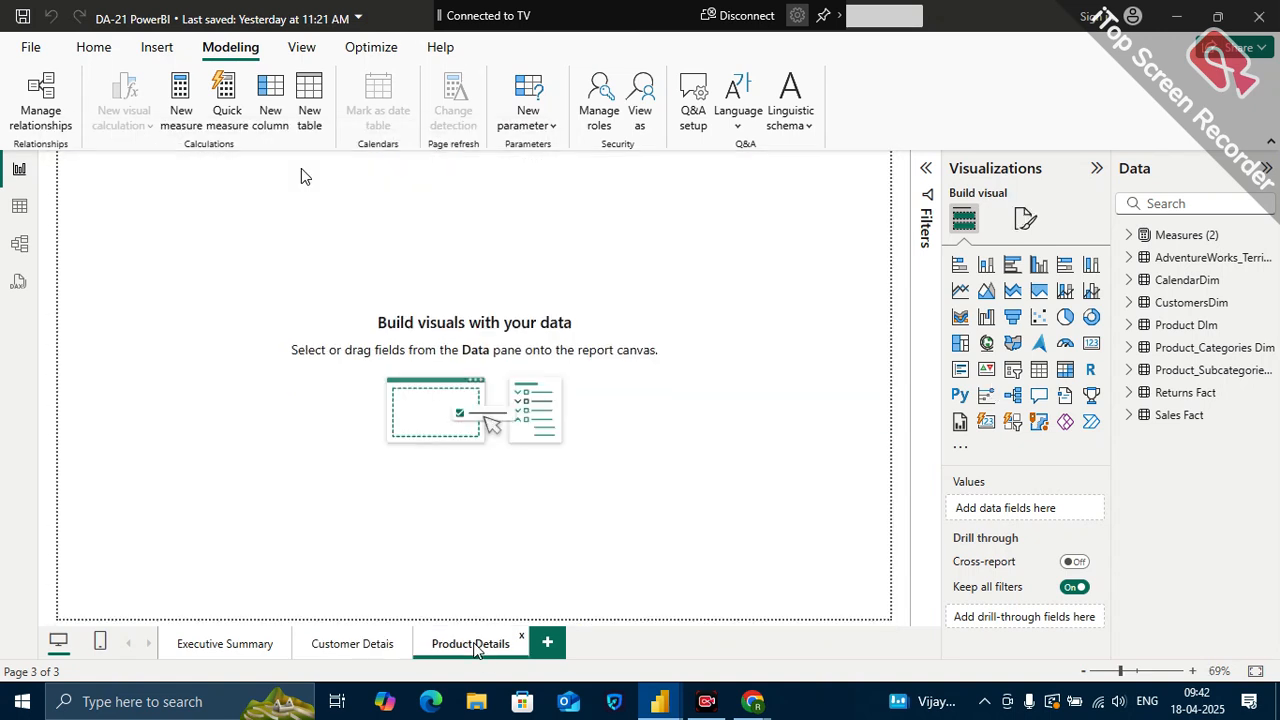
key(ctrl+v)
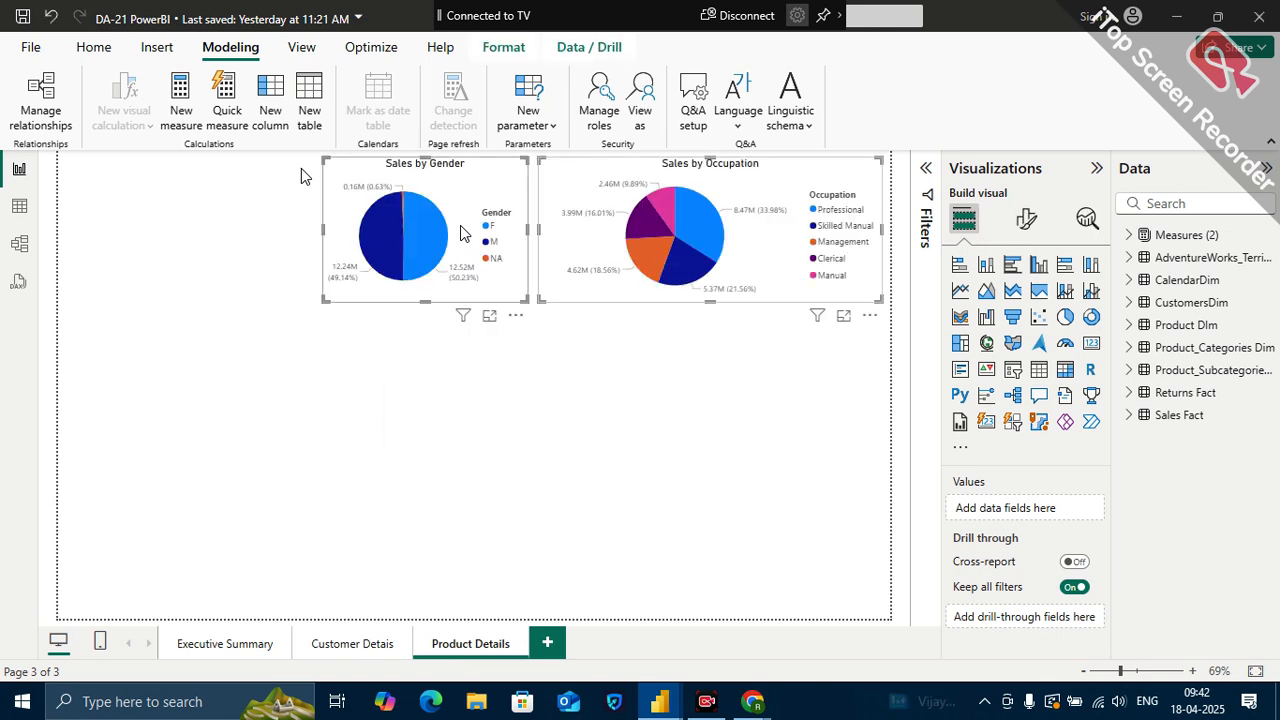
click(643, 438)
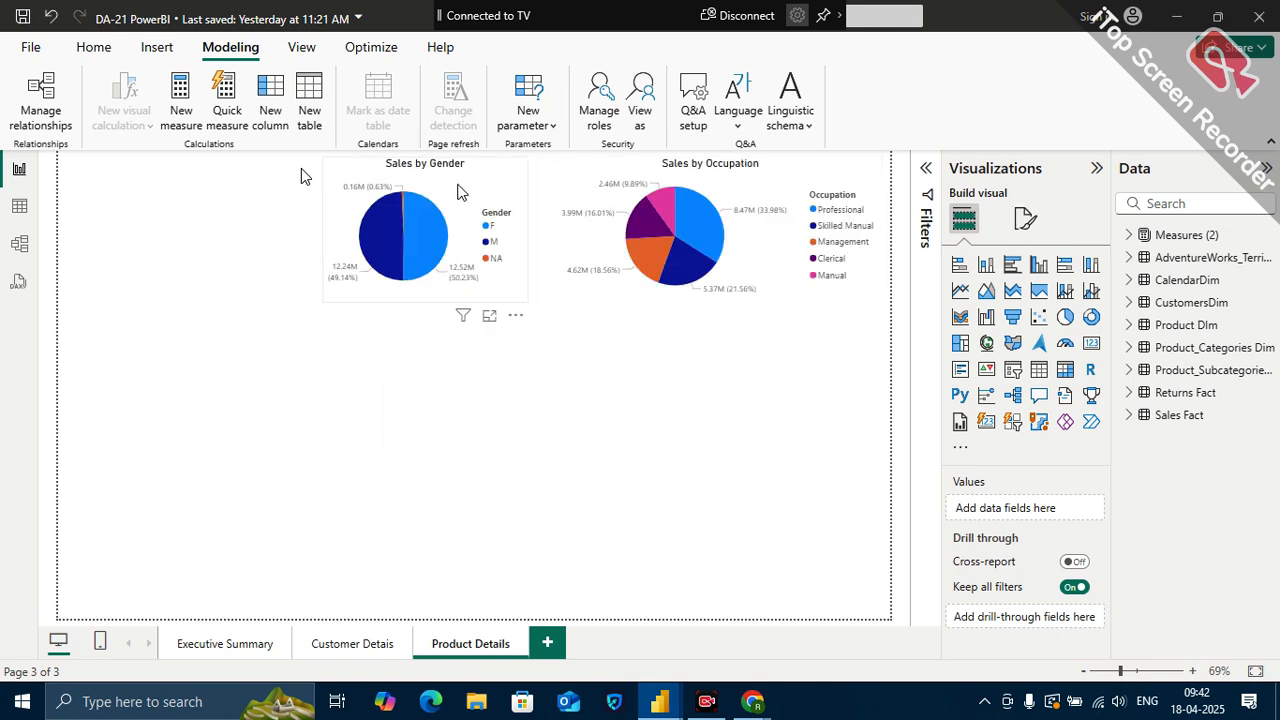
- Widen the Sales by Gender chart on both sides and narrow the Sales by Occupation chart, leaving a small gap between them
click(341, 234)
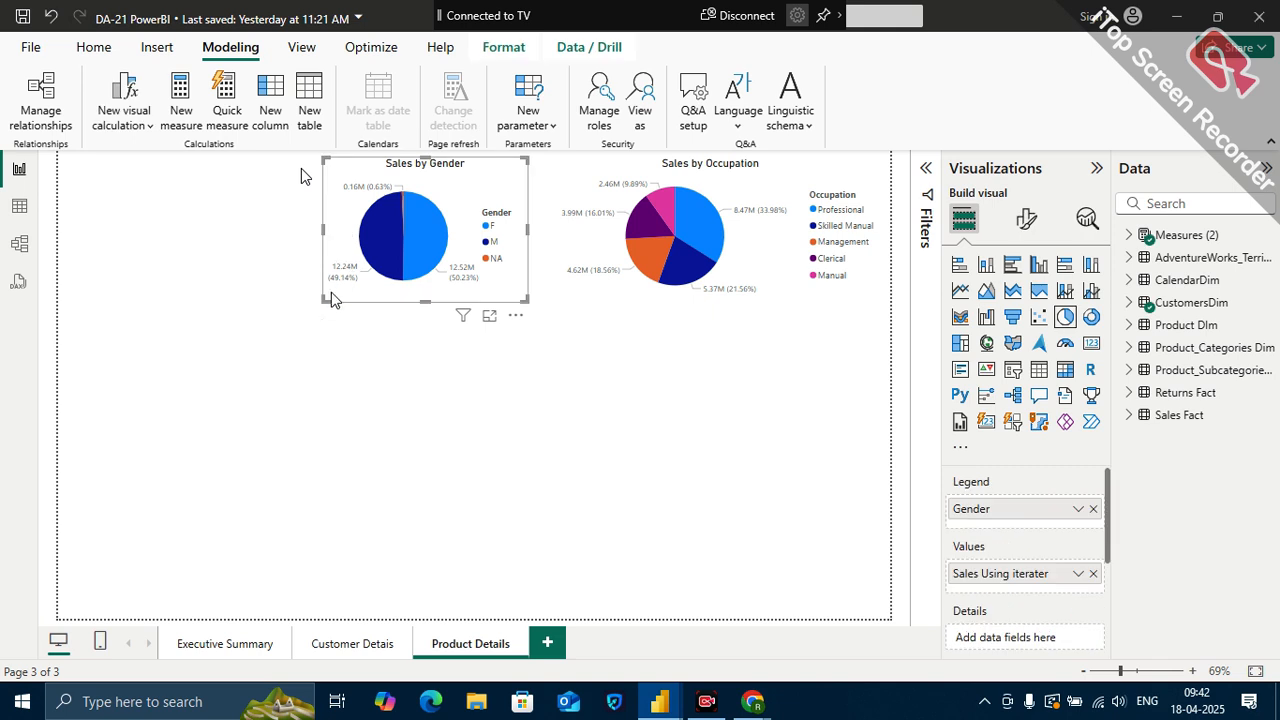
drag(323, 300, 255, 303)
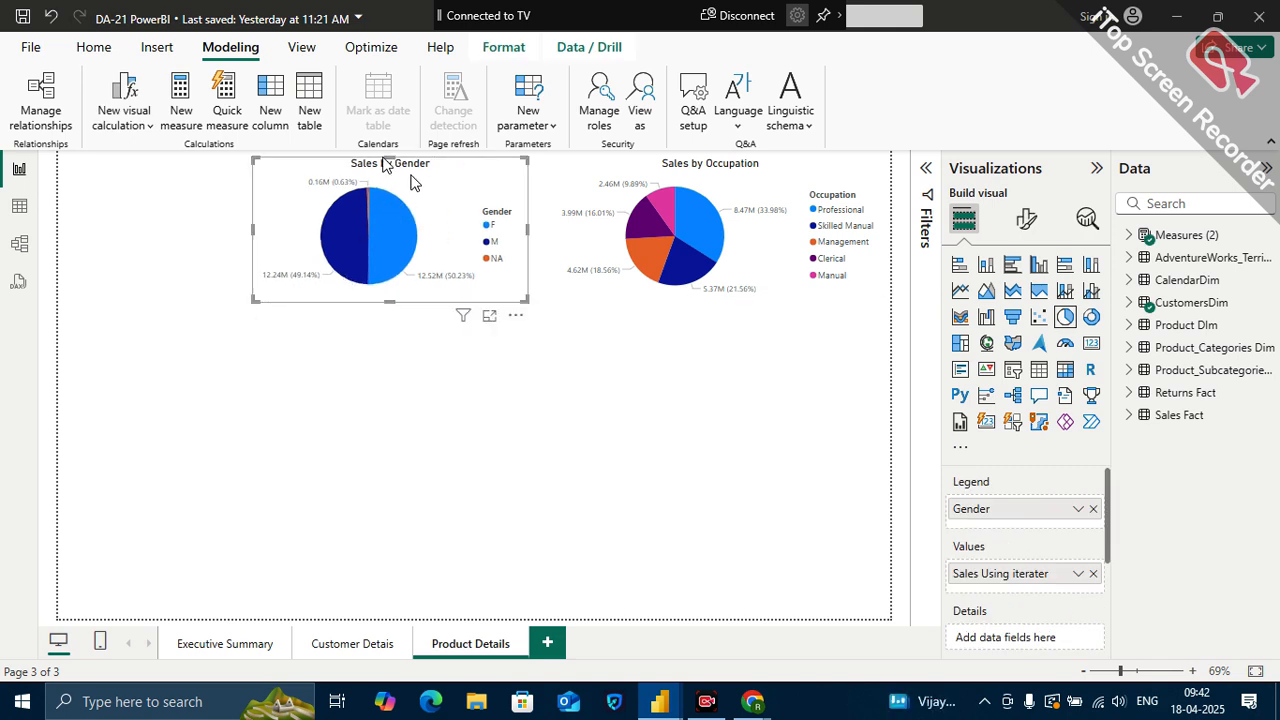
click(700, 182)
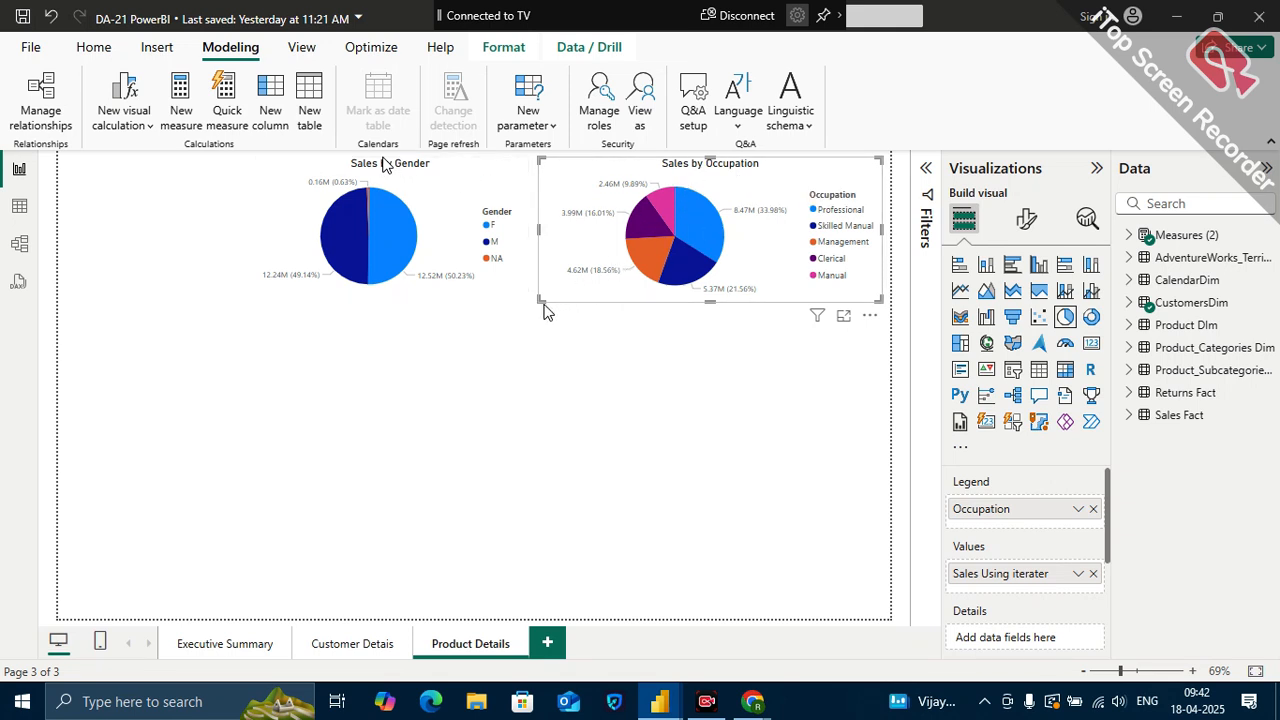
drag(540, 300, 578, 301)
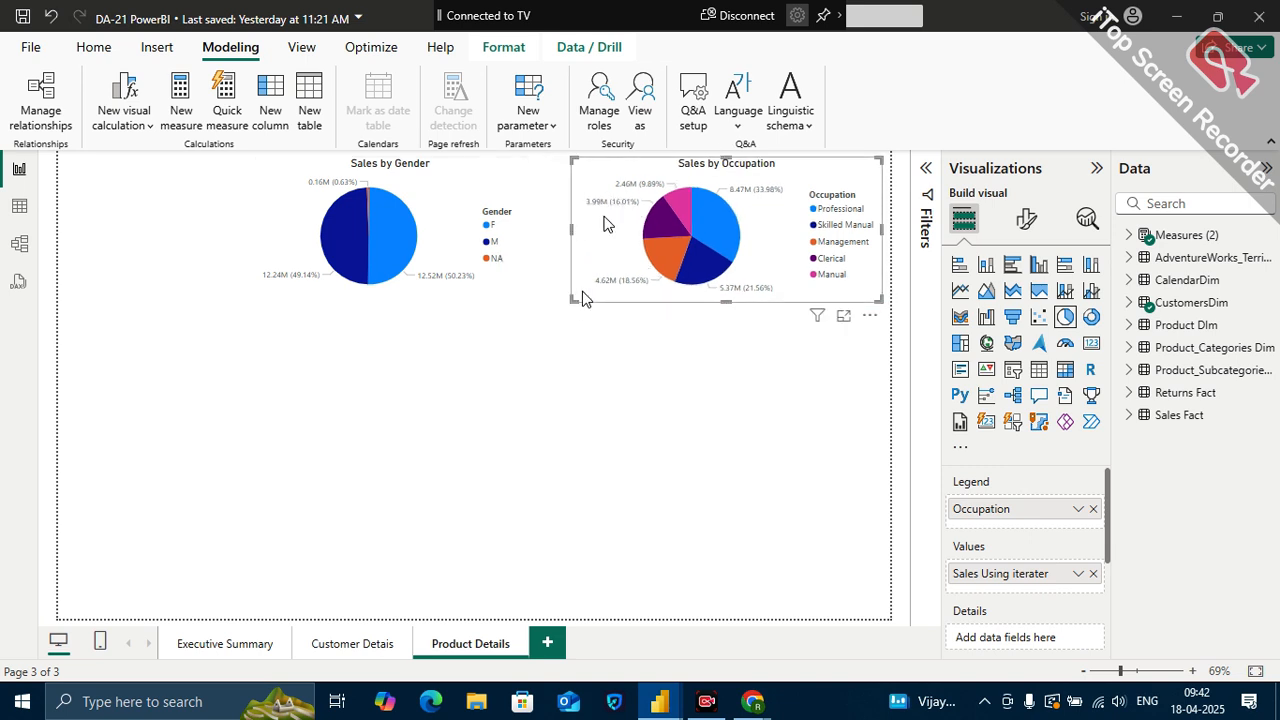
click(455, 192)
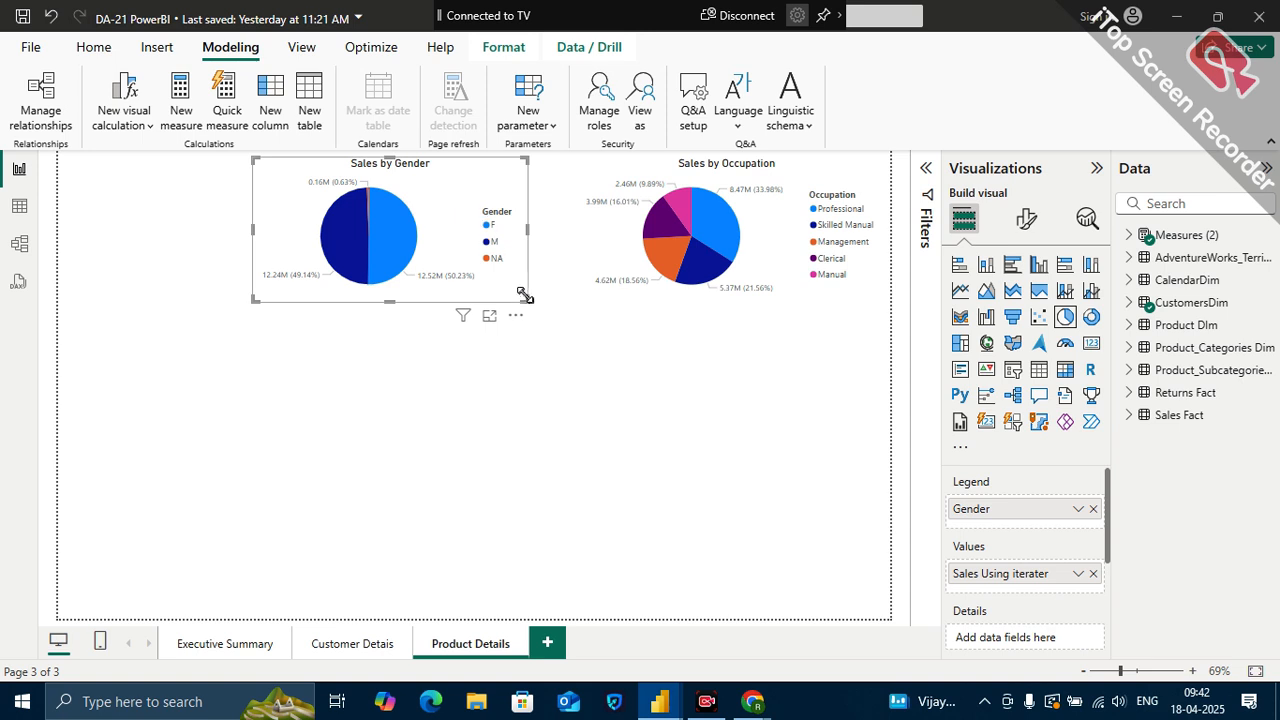
mouse_move(527, 299)
mouse_down()
mouse_move(557, 303)
mouse_move(533, 297)
mouse_up()
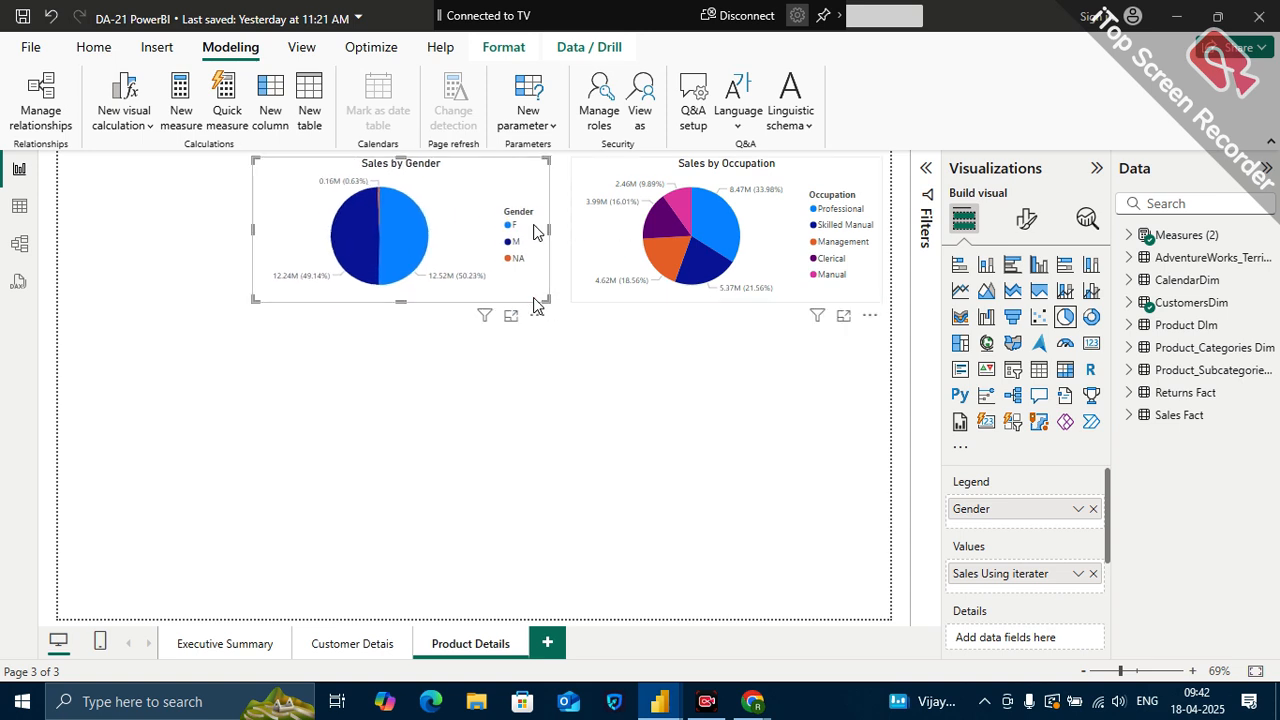
click(516, 390)
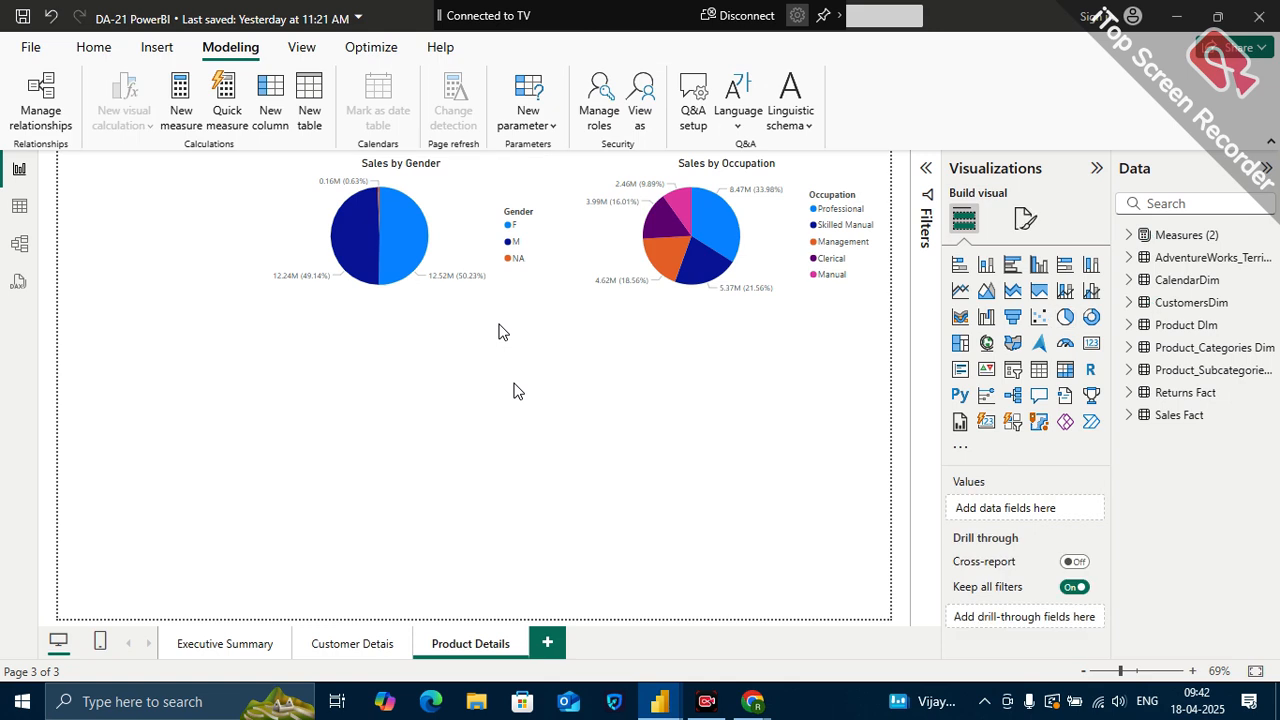
- Start a new fields parameter and name it Analyze By
click(552, 133)
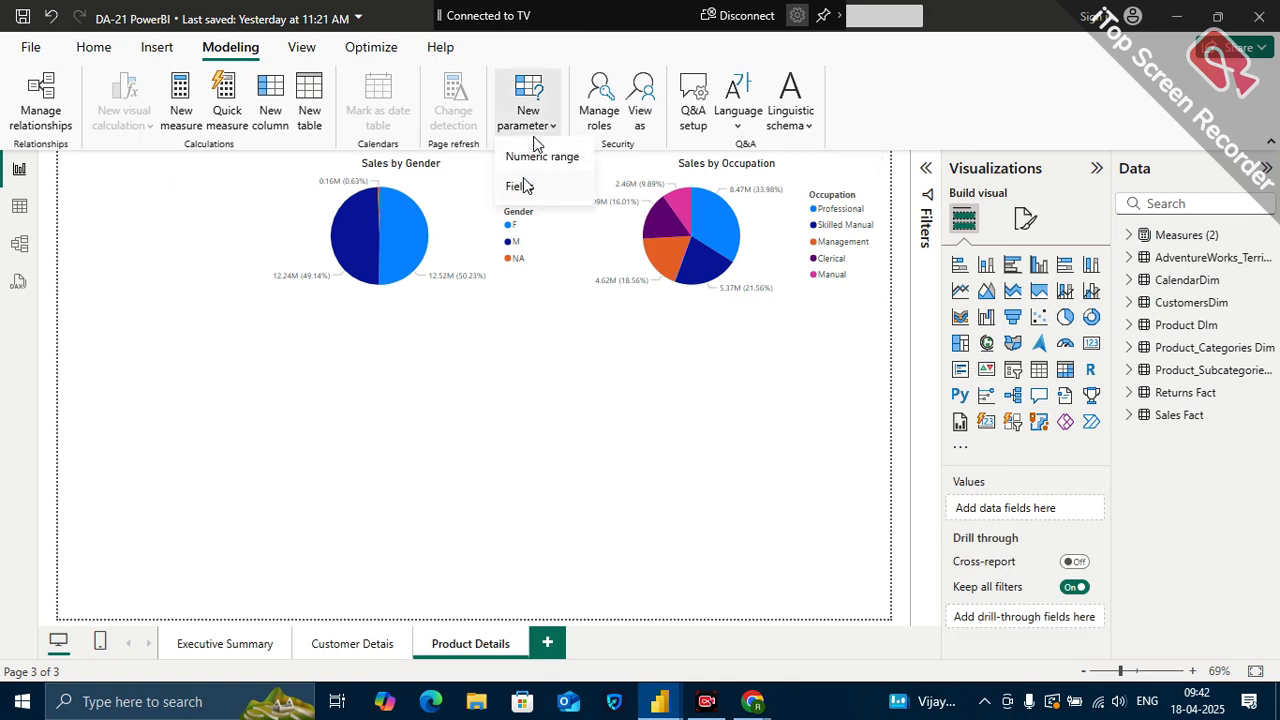
click(524, 186)
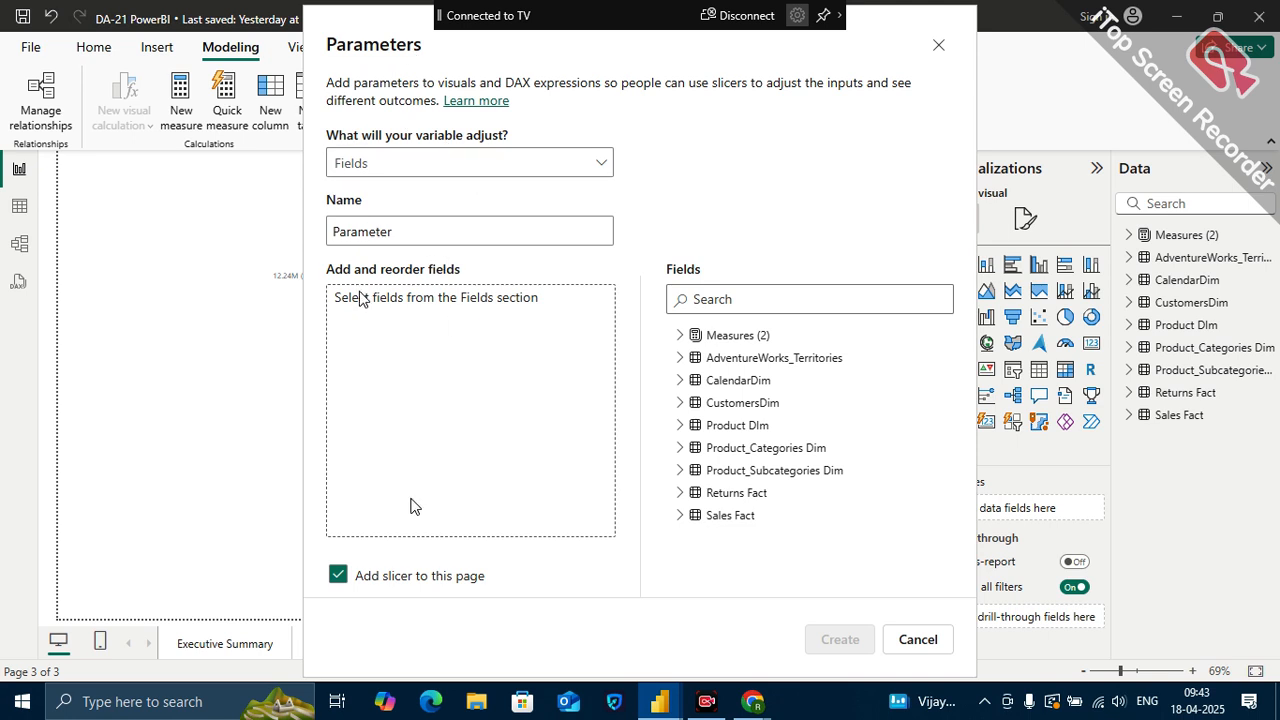
double_click(400, 233)
key(BackSpace)
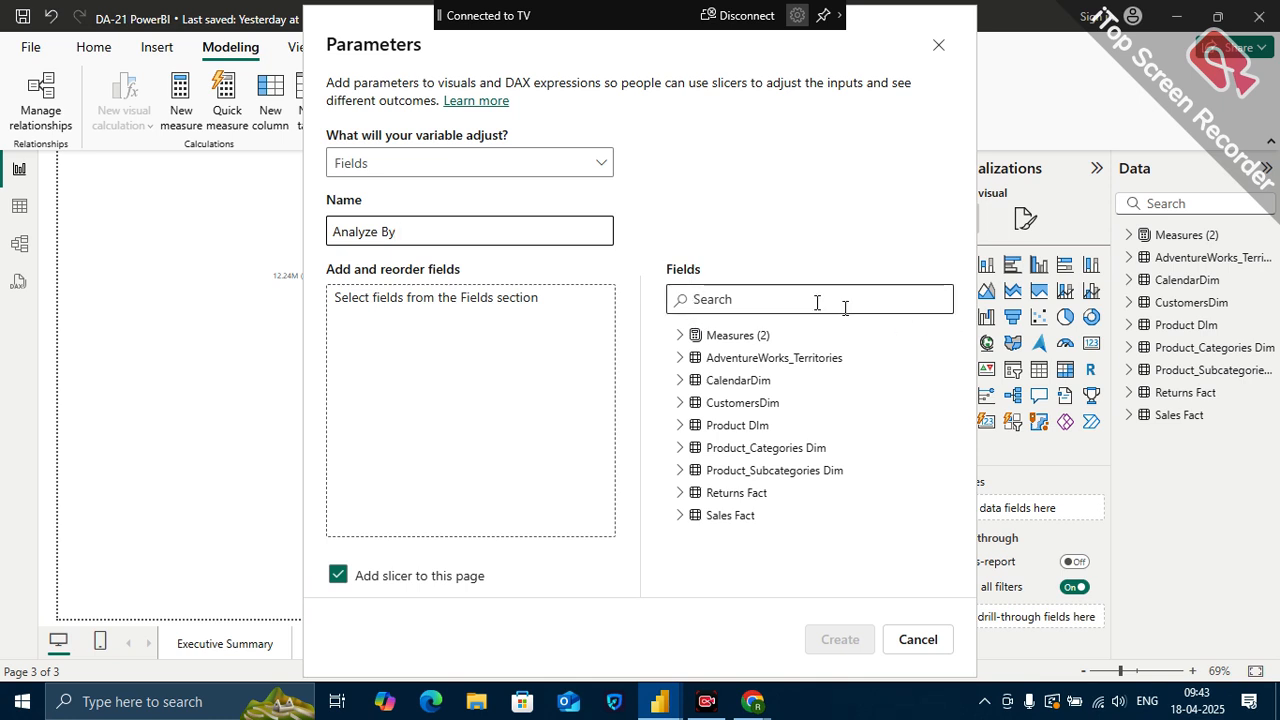
- Add the Gender field from the CustomersDim table to the parameter
click(680, 403)
scroll(766, 466, down, 2)
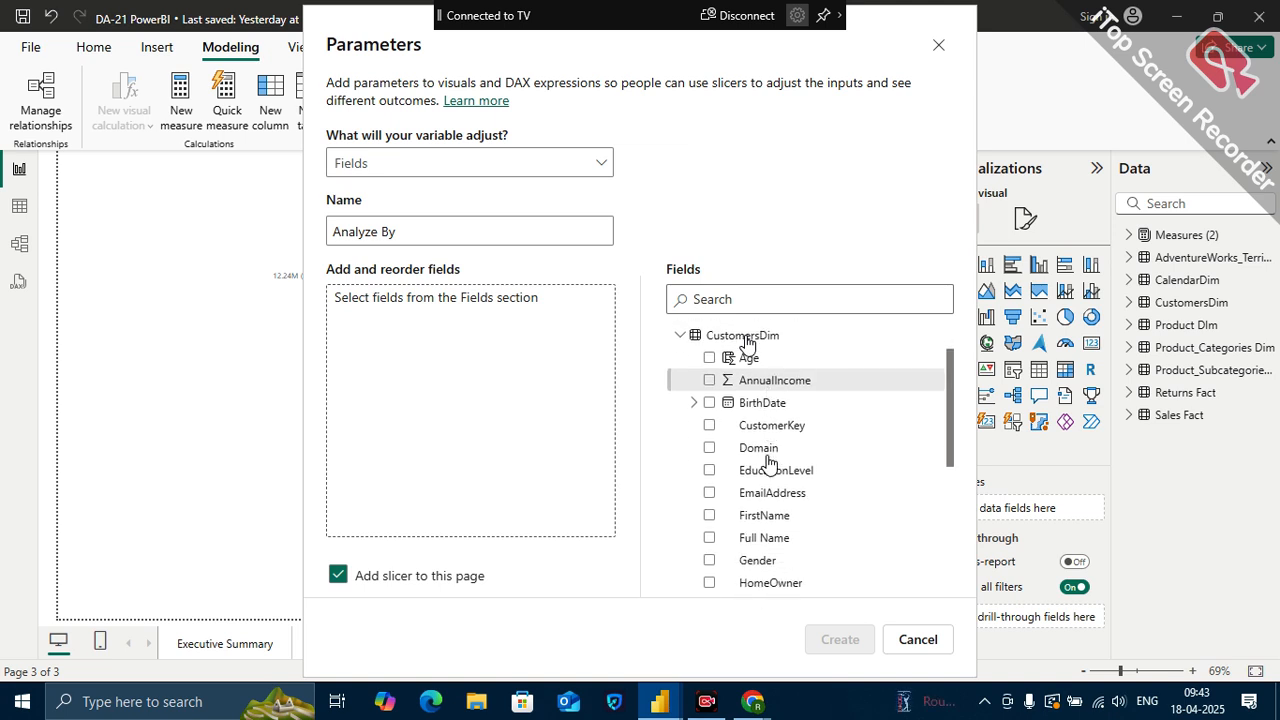
scroll(767, 464, down, 2)
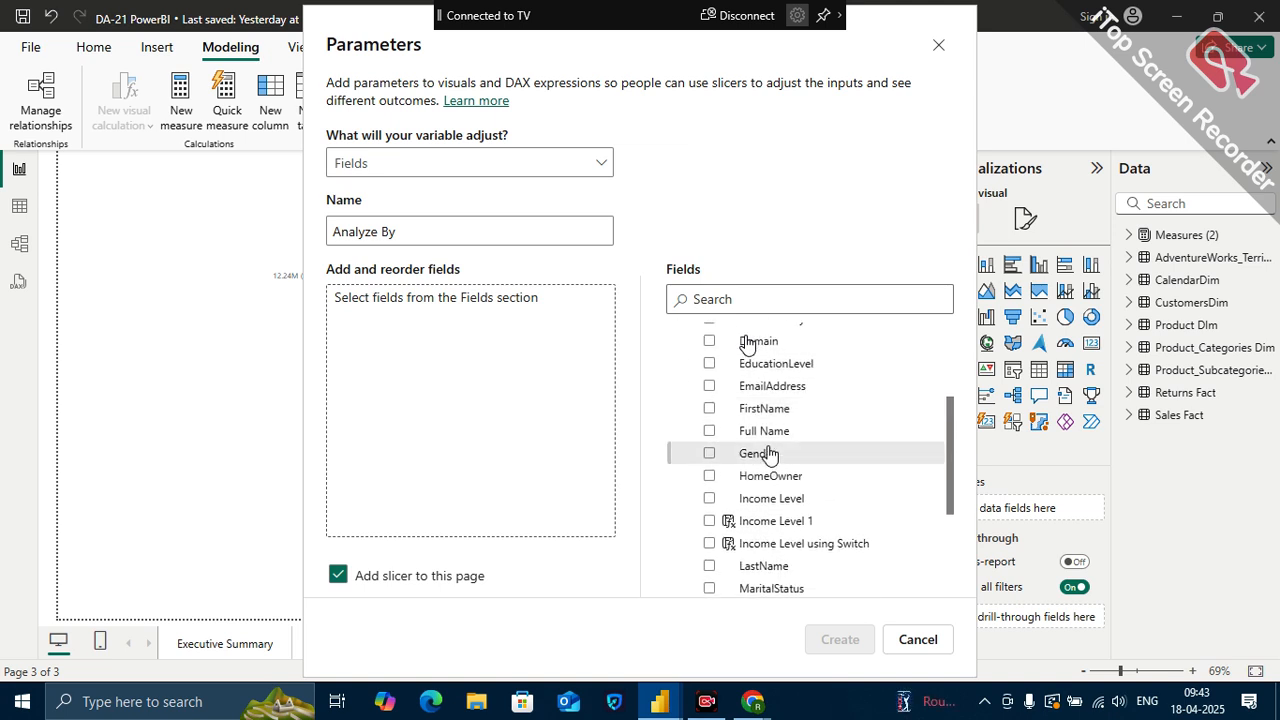
scroll(770, 440, up, 1)
scroll(770, 440, down, 1)
scroll(770, 440, up, 2)
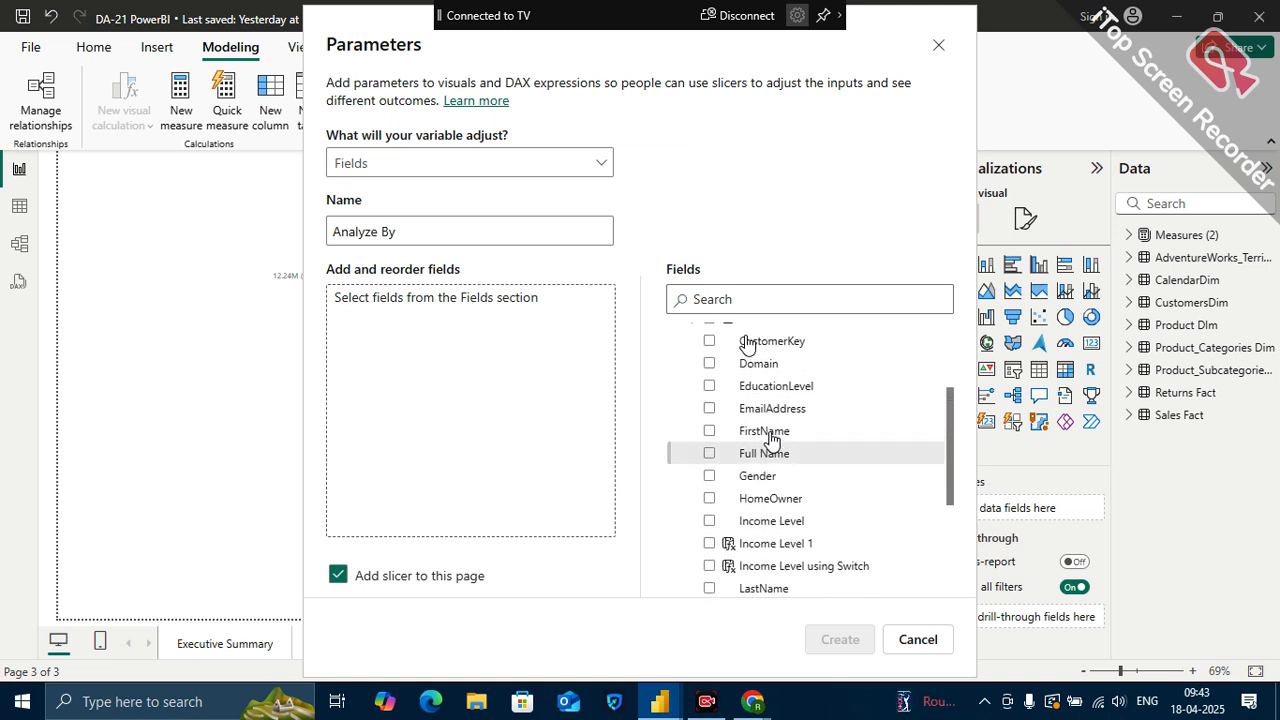
scroll(770, 440, up, 1)
scroll(770, 440, down, 2)
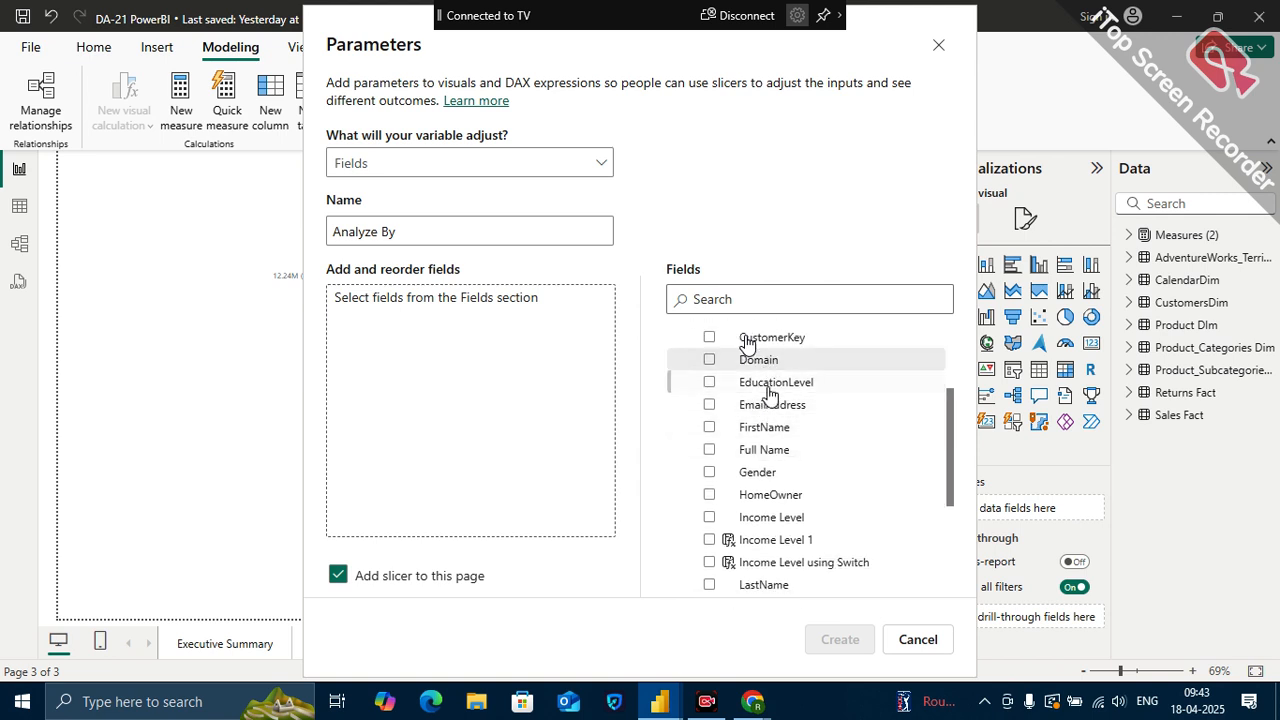
click(709, 472)
- Add Occupation as the parameter's second field and create the parameter with its slicer on this page
scroll(766, 443, up, 1)
scroll(768, 442, down, 2)
scroll(768, 441, down, 3)
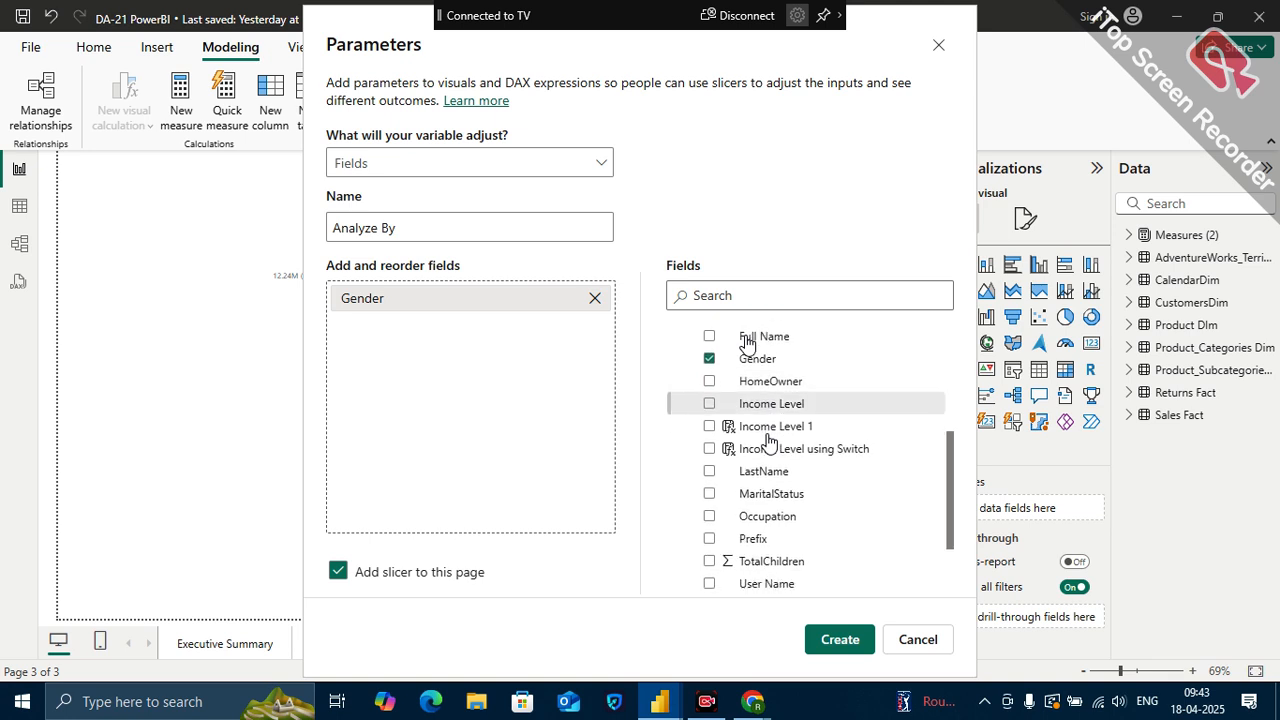
click(708, 517)
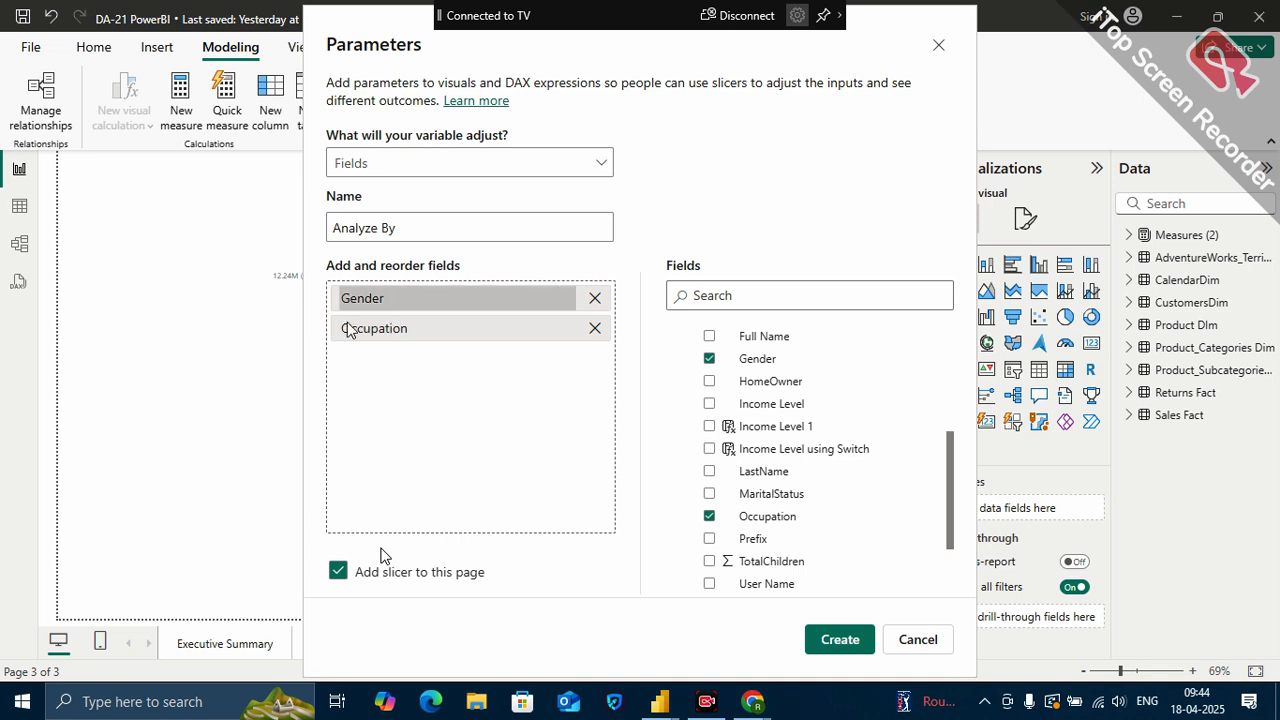
mouse_move(383, 302)
mouse_down()
mouse_move(383, 313)
mouse_move(241, 279)
mouse_up()
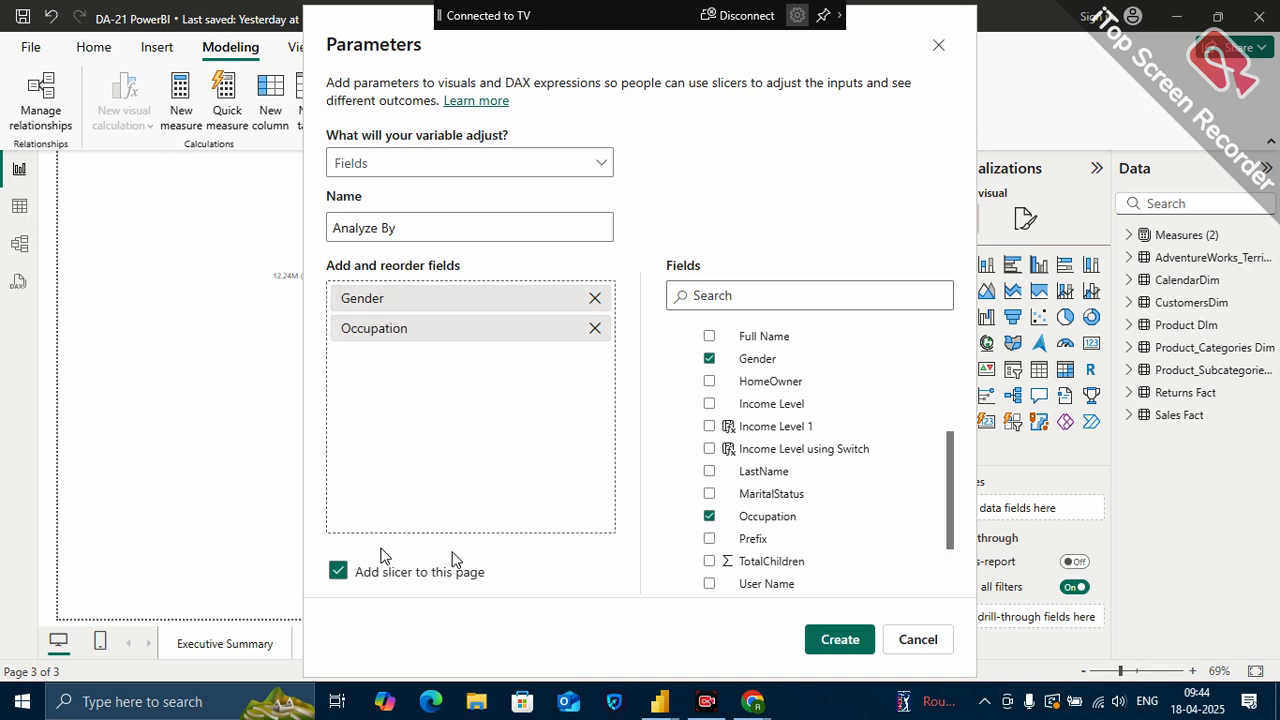
click(848, 636)
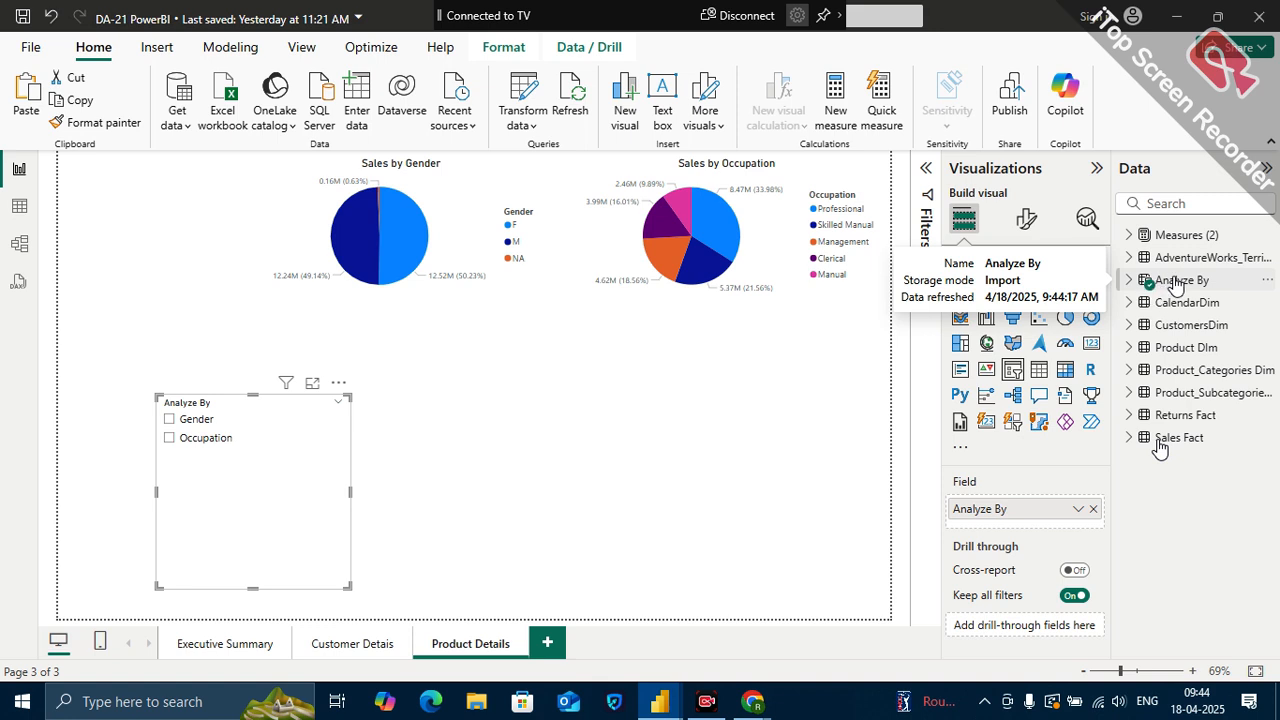
- Examine the Analyze By parameter's table, its columns and its DAX definition for Gender and Occupation, and return to the report page
click(19, 207)
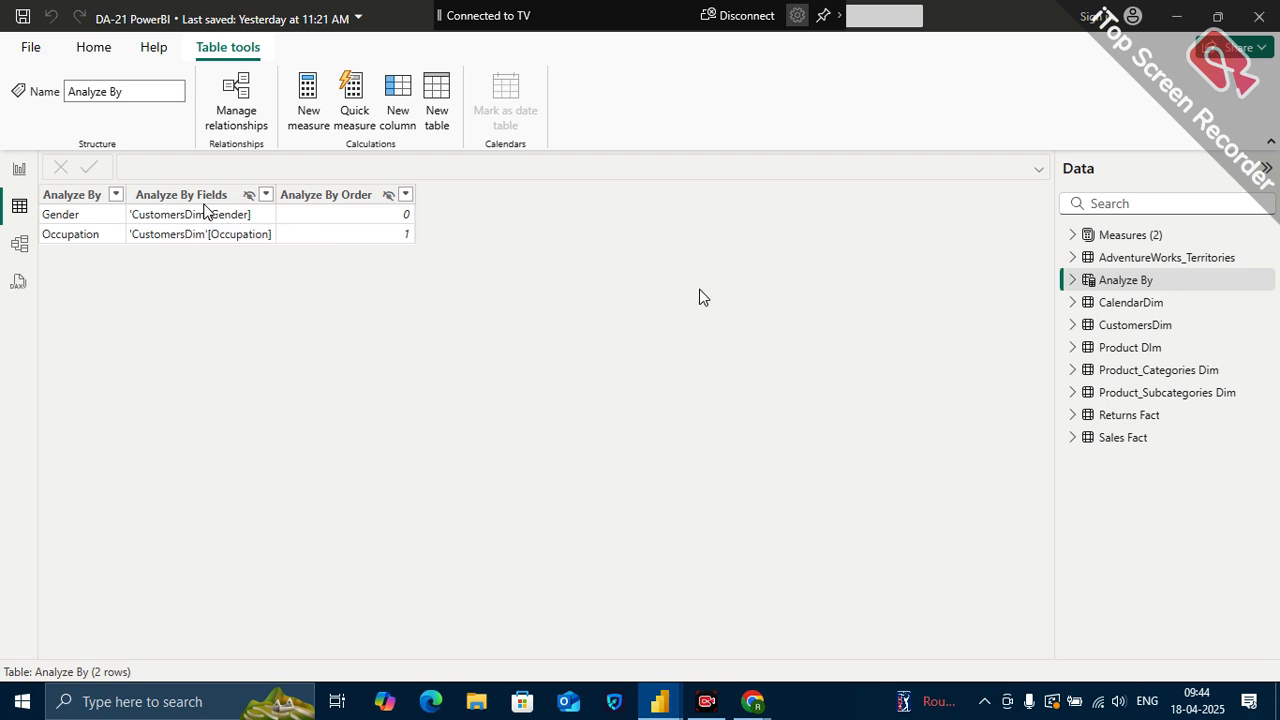
click(1072, 280)
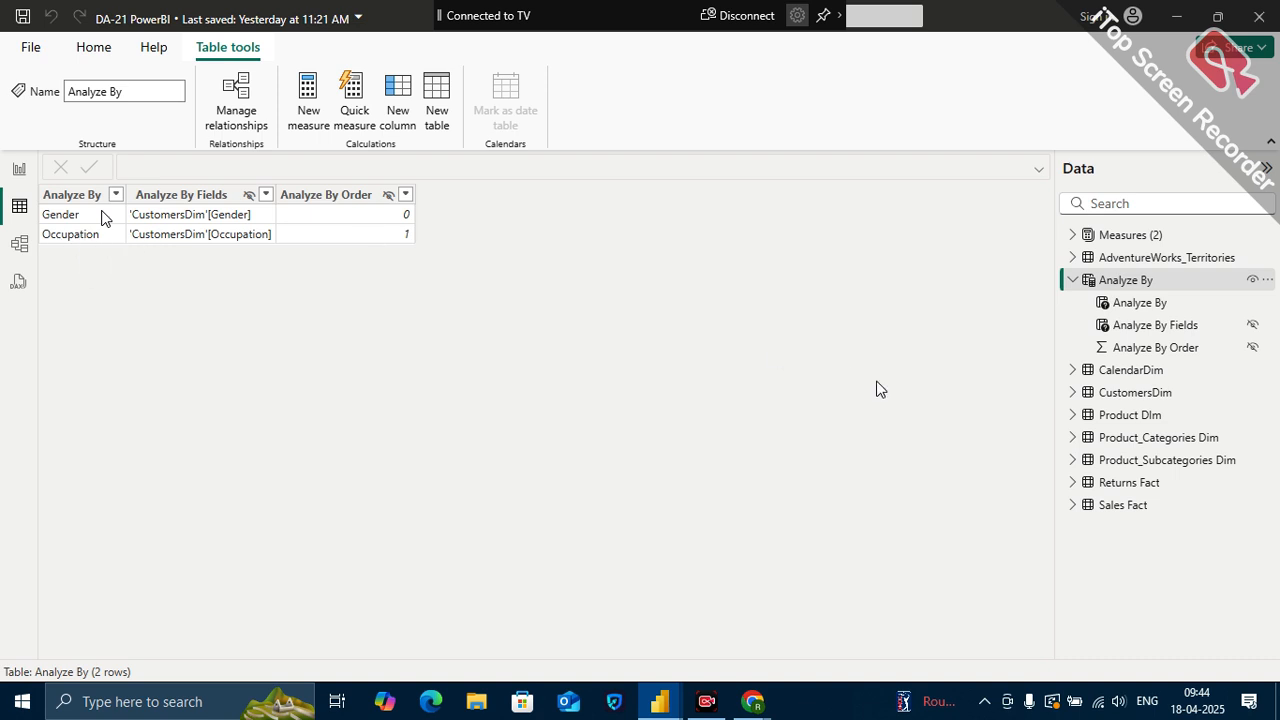
click(1092, 284)
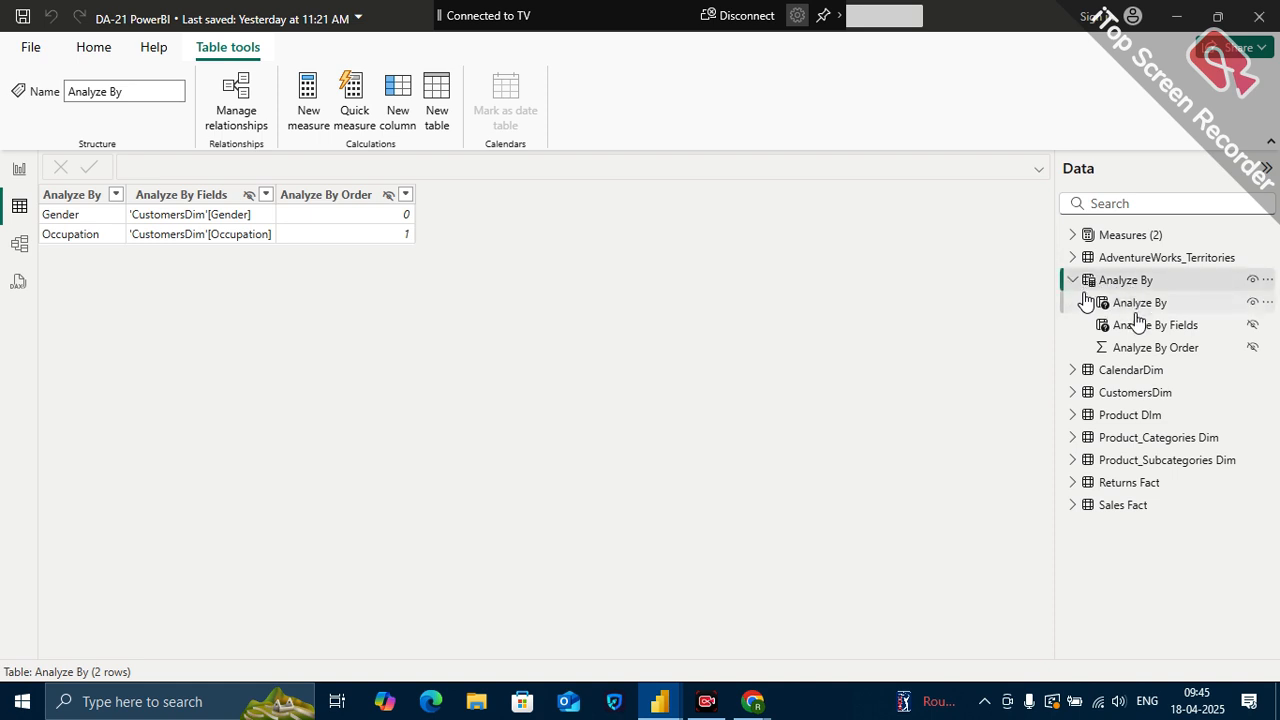
click(1137, 308)
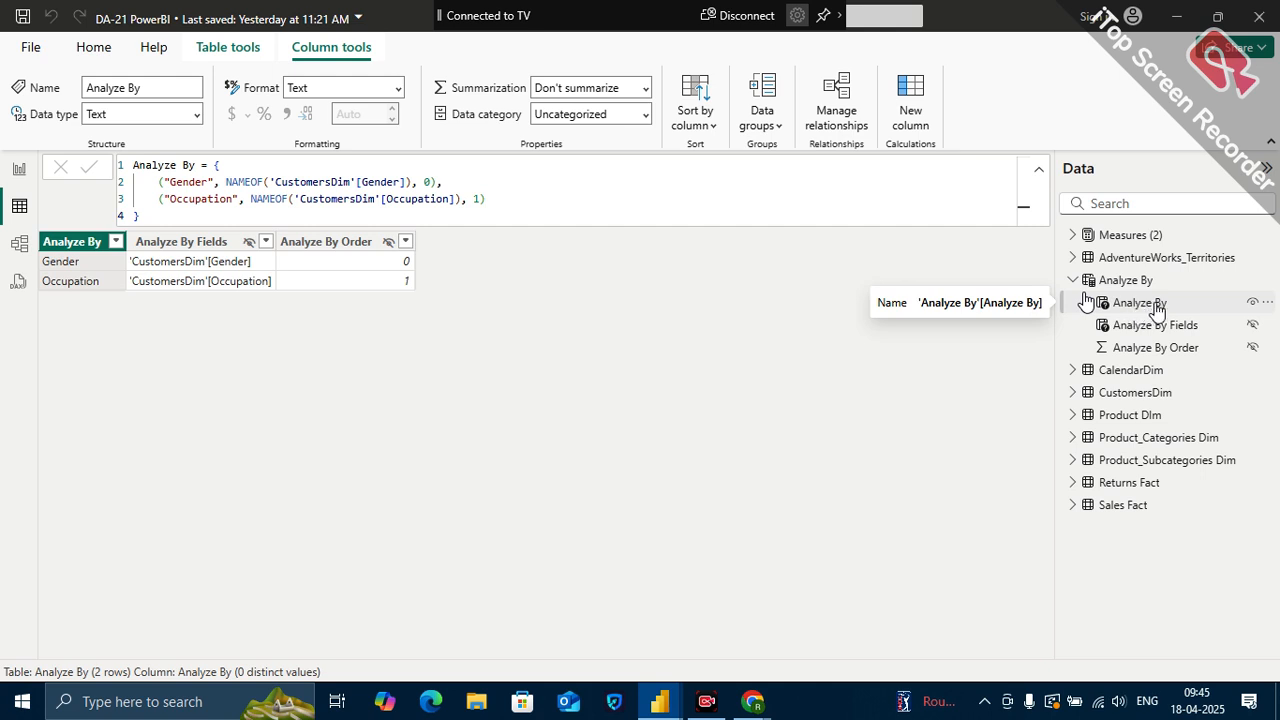
click(603, 219)
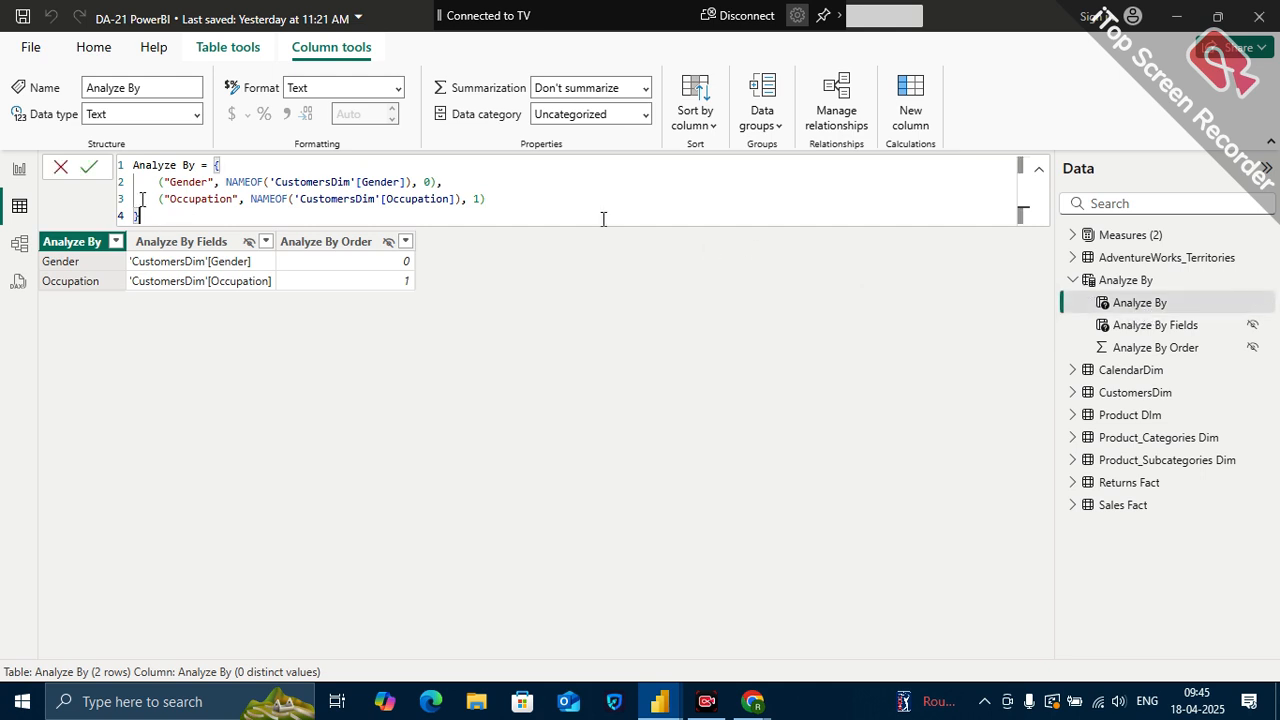
key(ctrl+a)
click(206, 184)
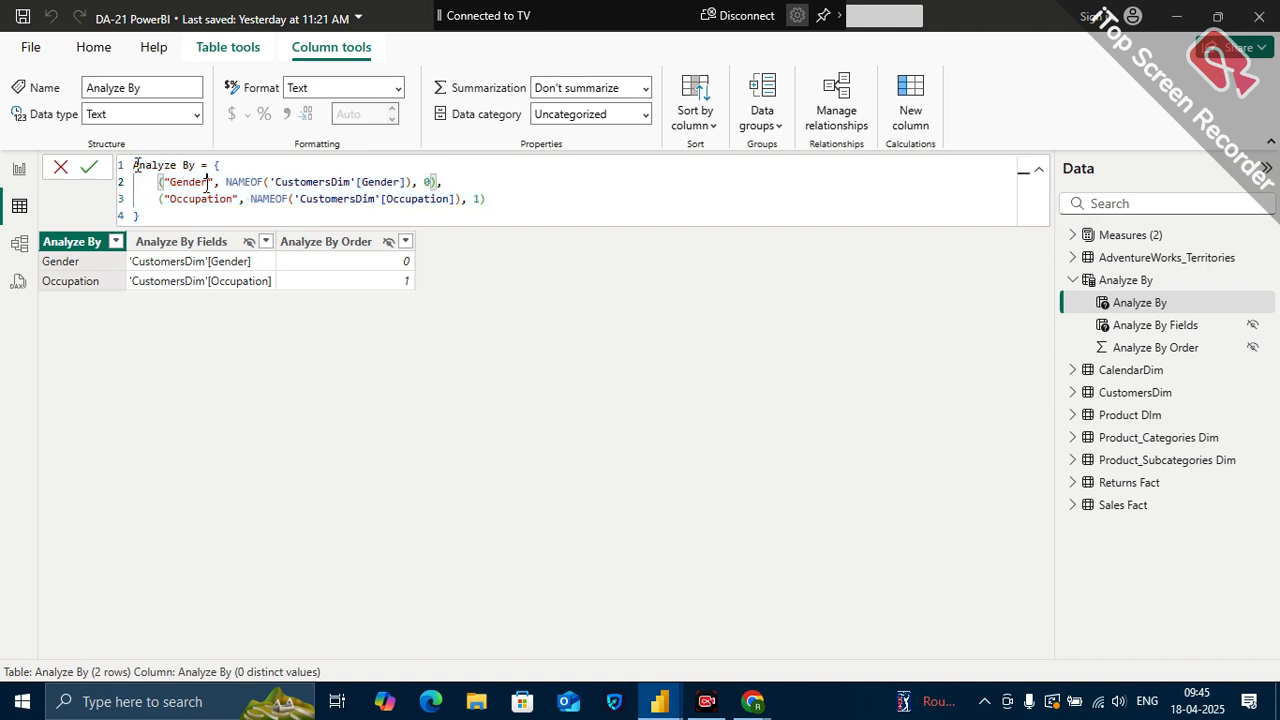
click(229, 199)
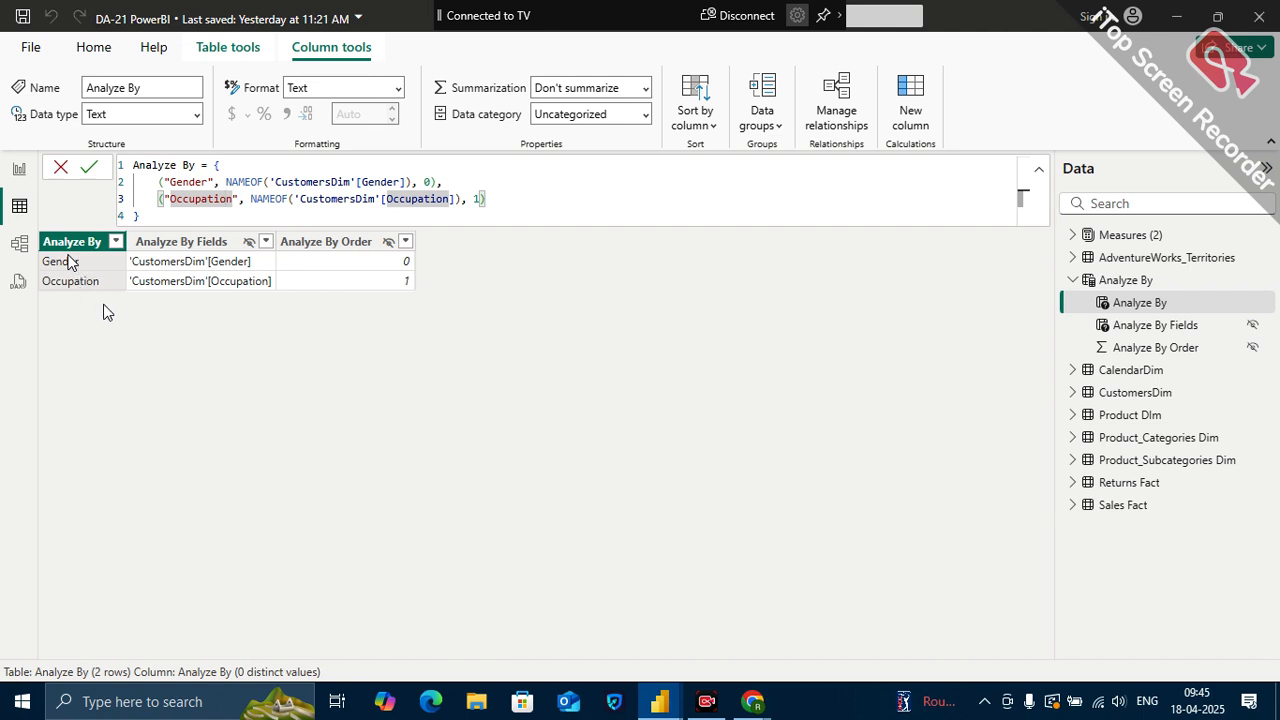
click(373, 377)
click(108, 47)
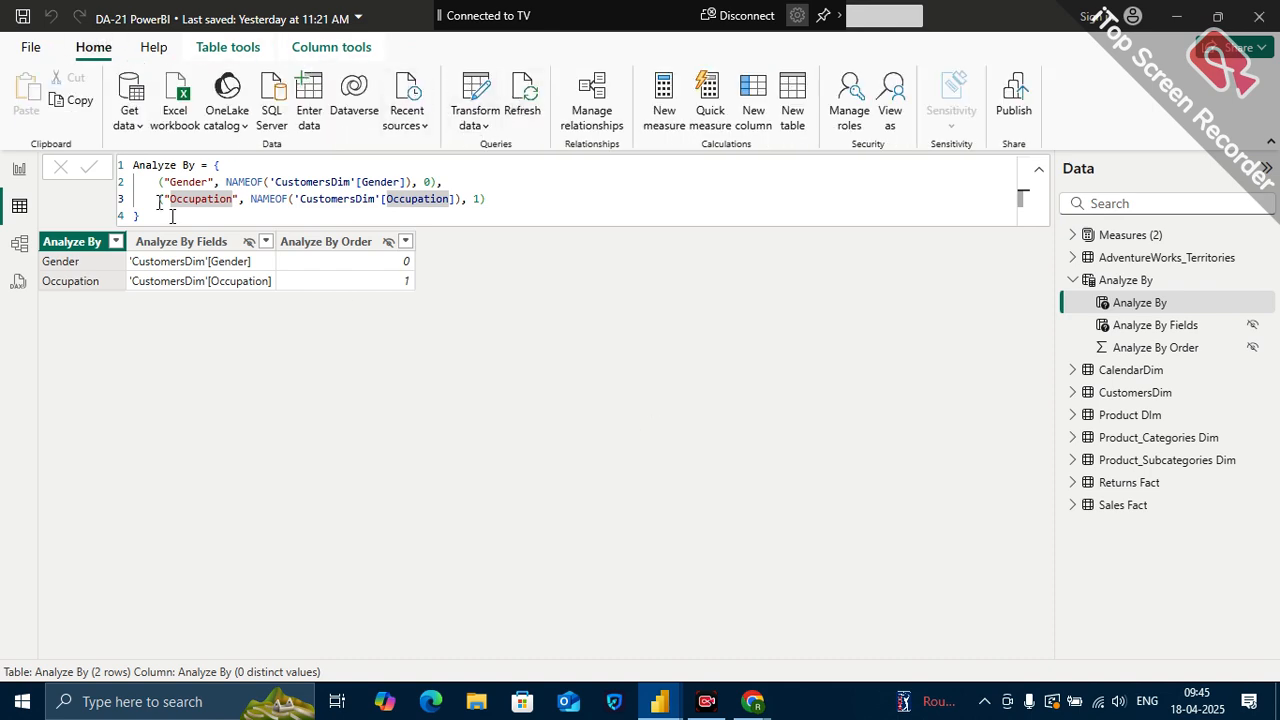
click(19, 168)
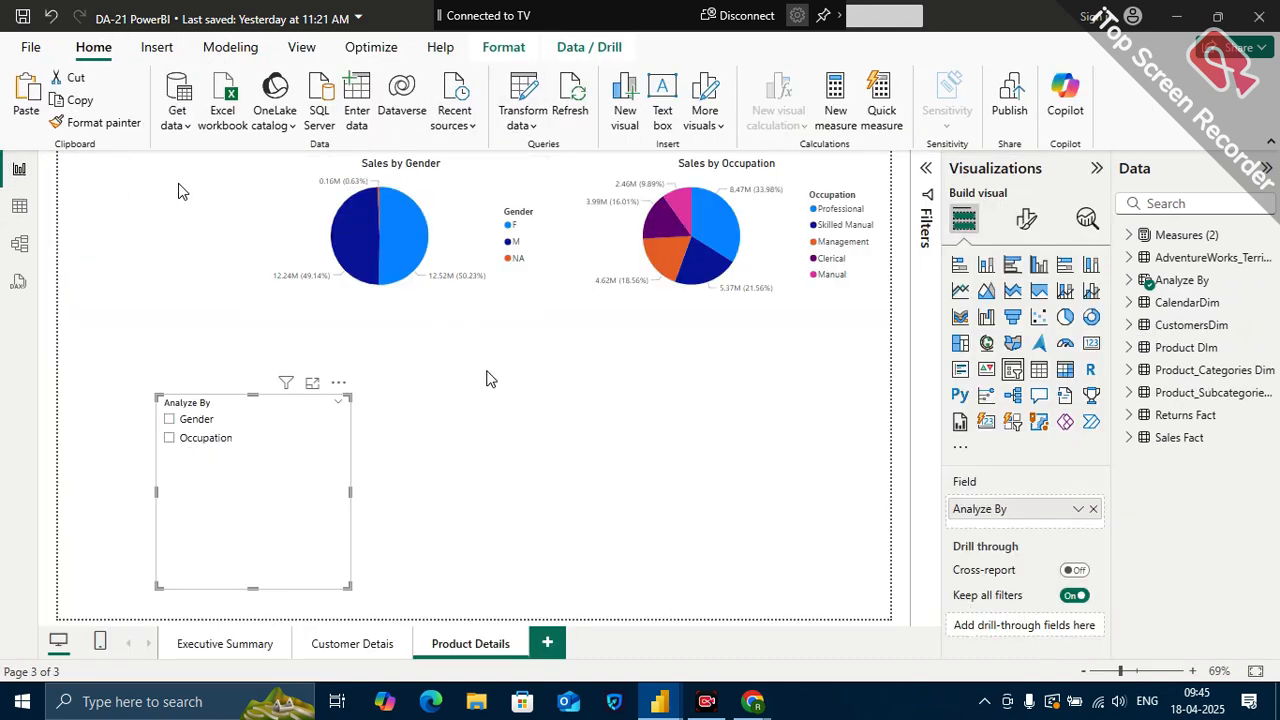
- Shrink the Analyze By slicer to fit its two options, place it at the page's left edge beside the charts, and select Gender
click(222, 50)
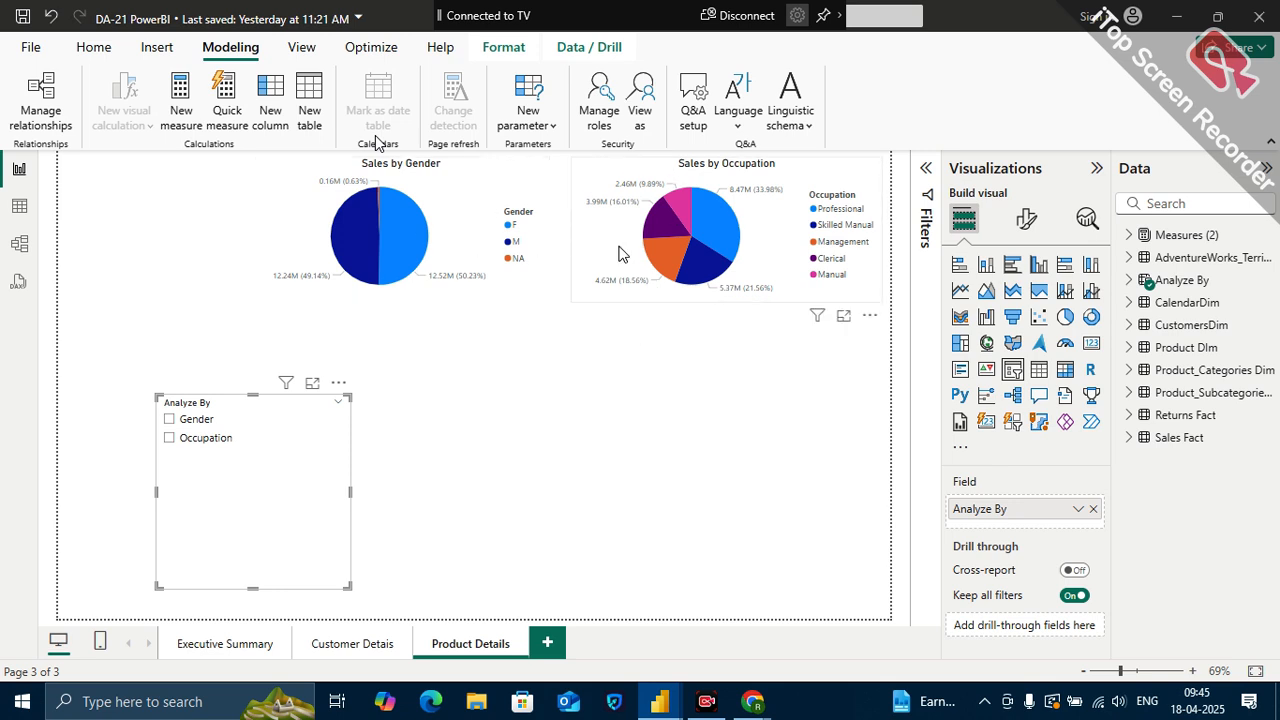
click(547, 127)
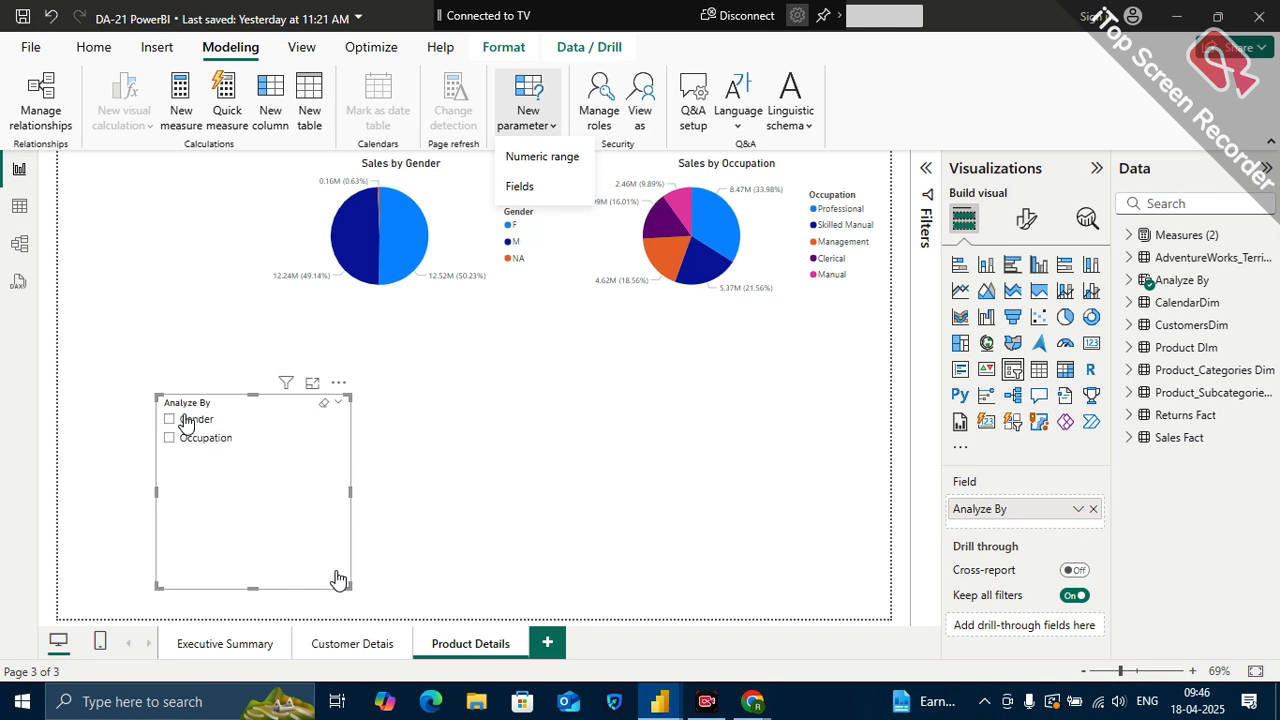
drag(349, 587, 175, 330)
click(266, 437)
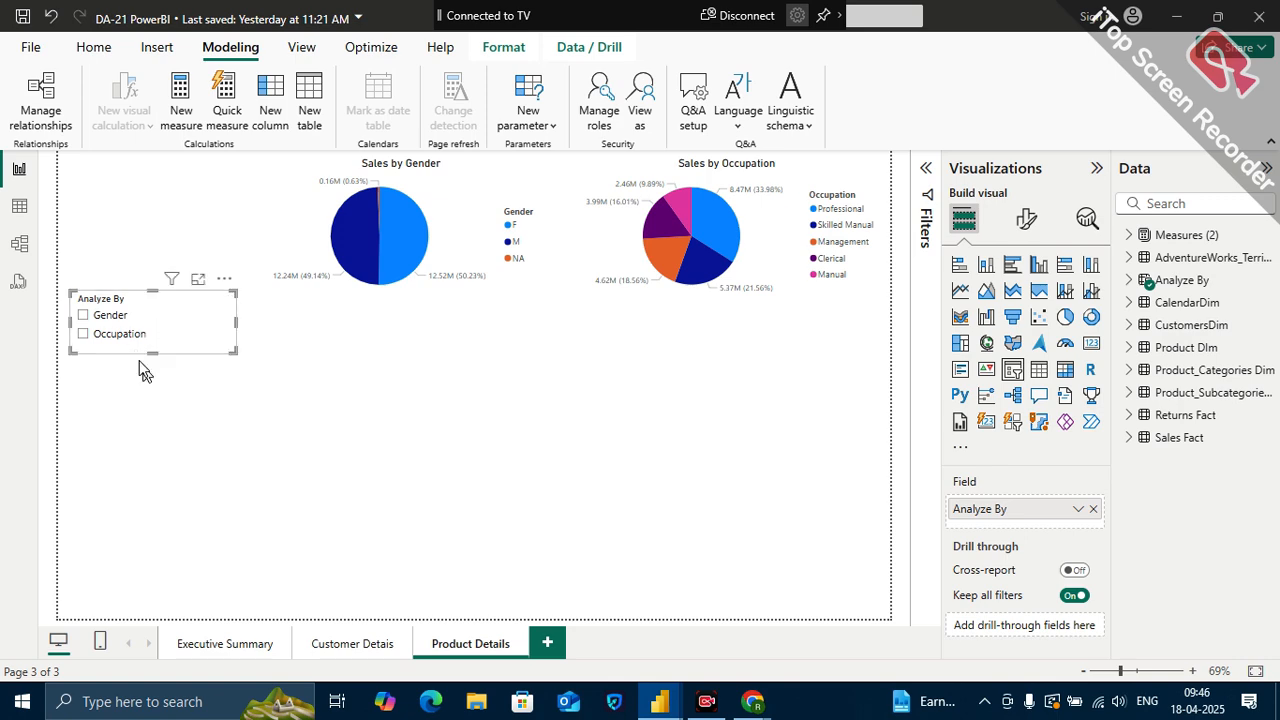
click(157, 397)
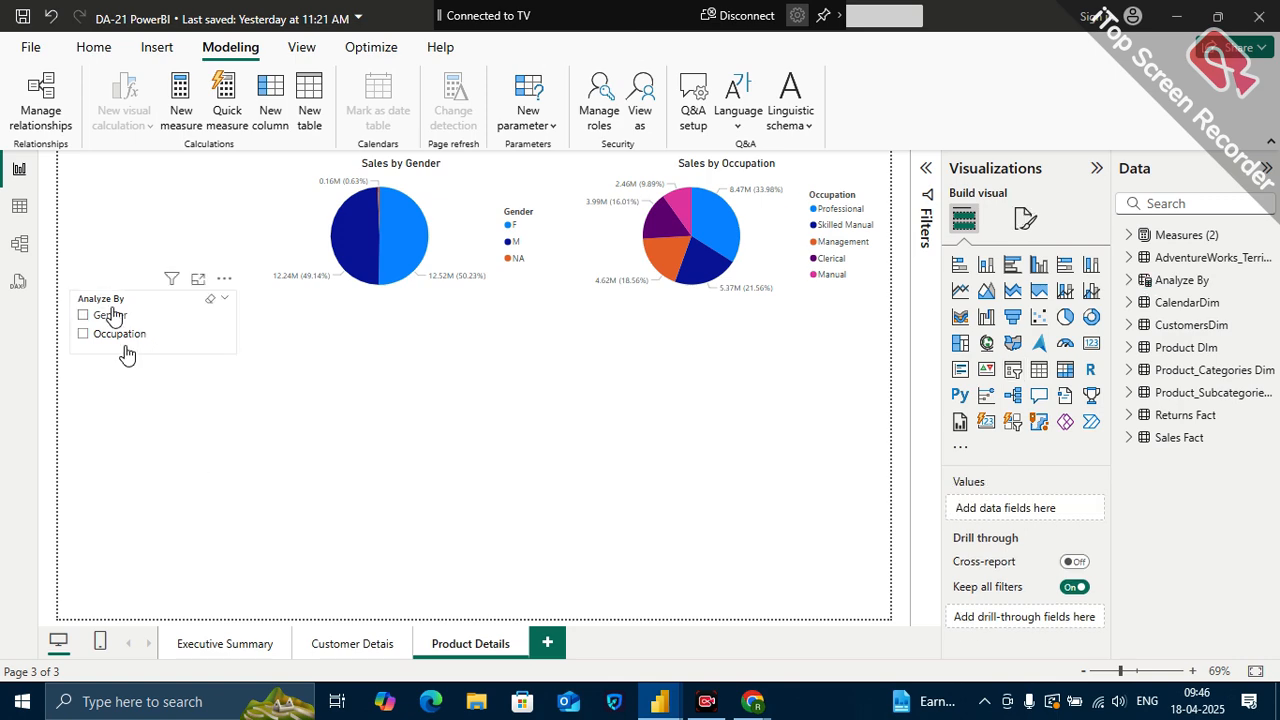
click(112, 315)
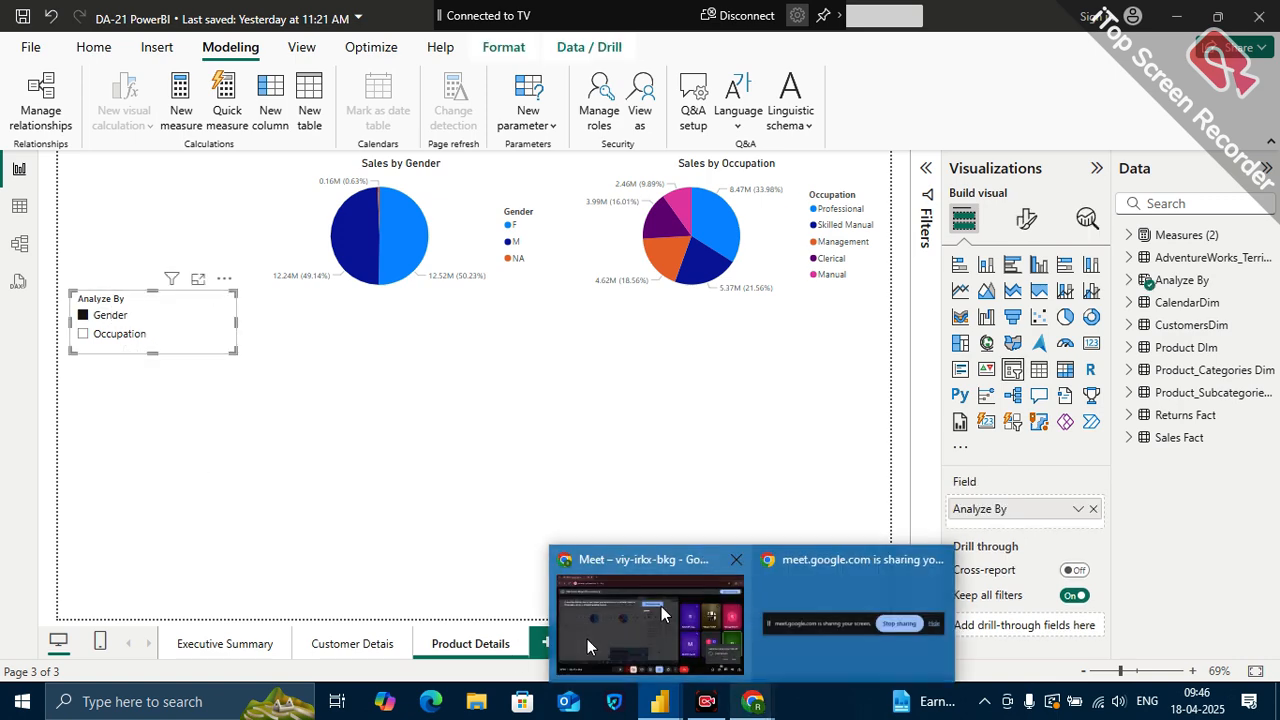
- Switch to the Google Meet call, admit the waiting participant, and return to the DA-21 PowerBI report
click(655, 665)
click(1155, 577)
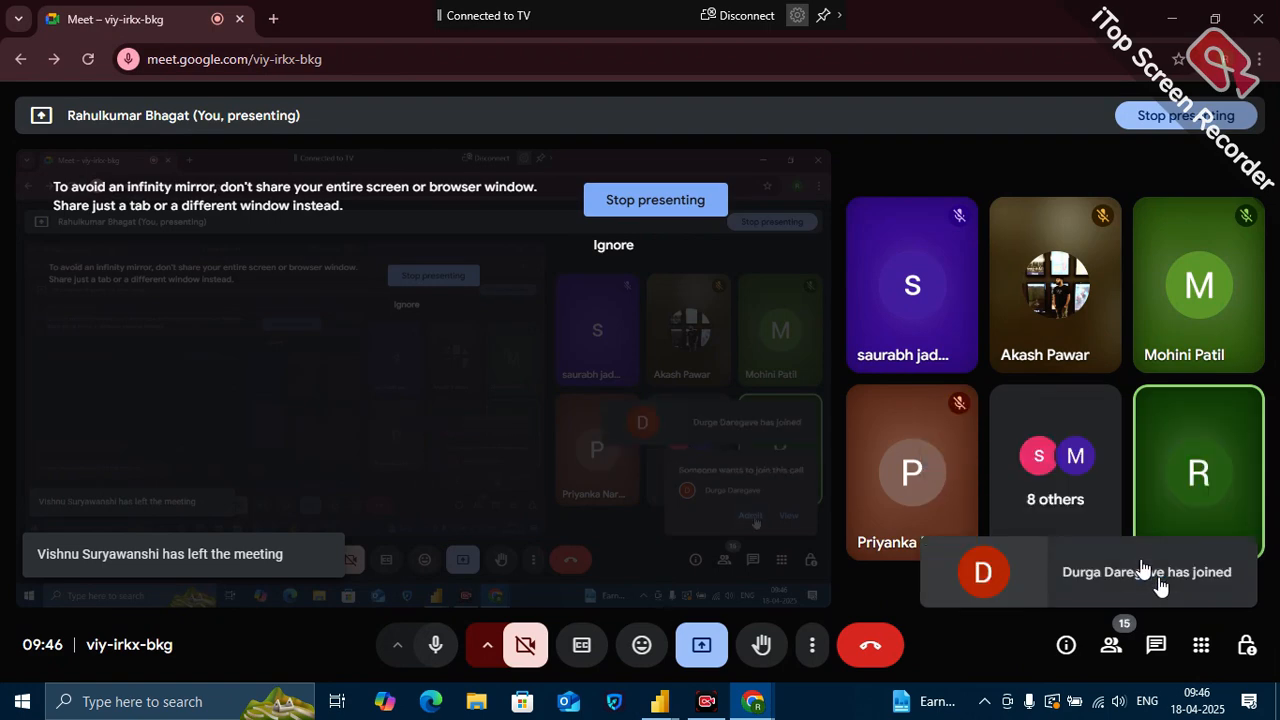
mouse_move(660, 700)
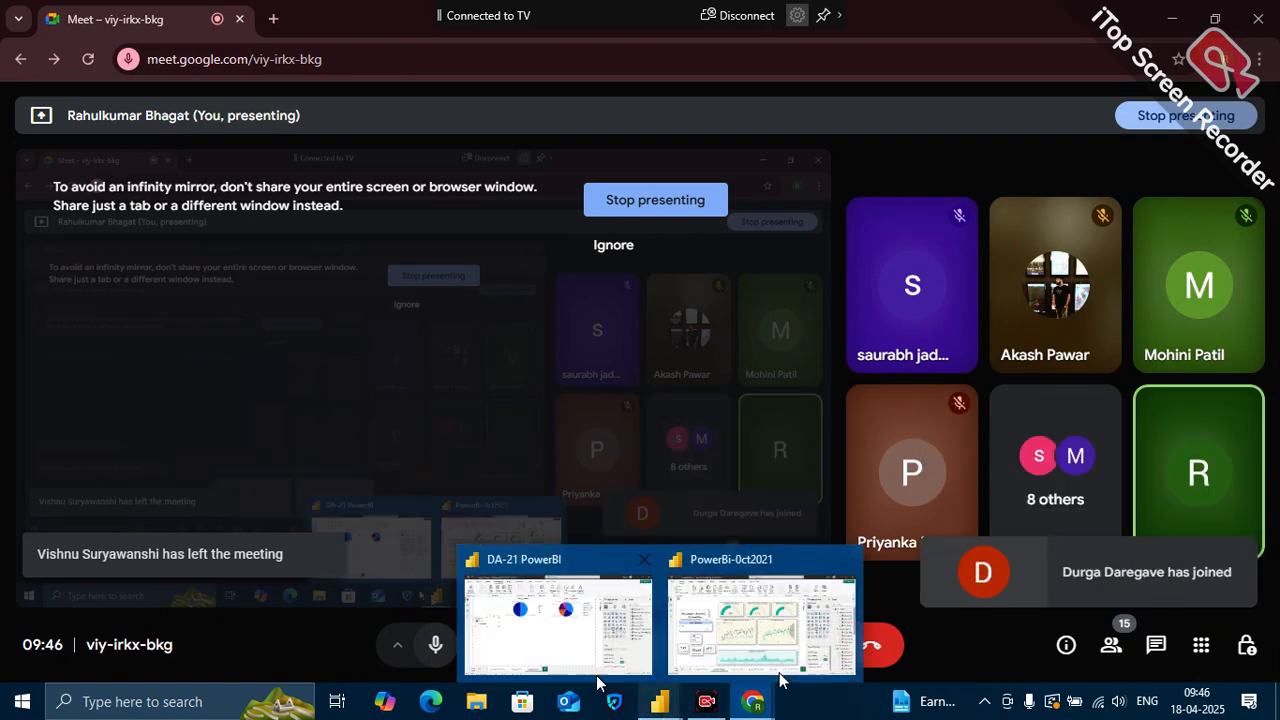
click(540, 615)
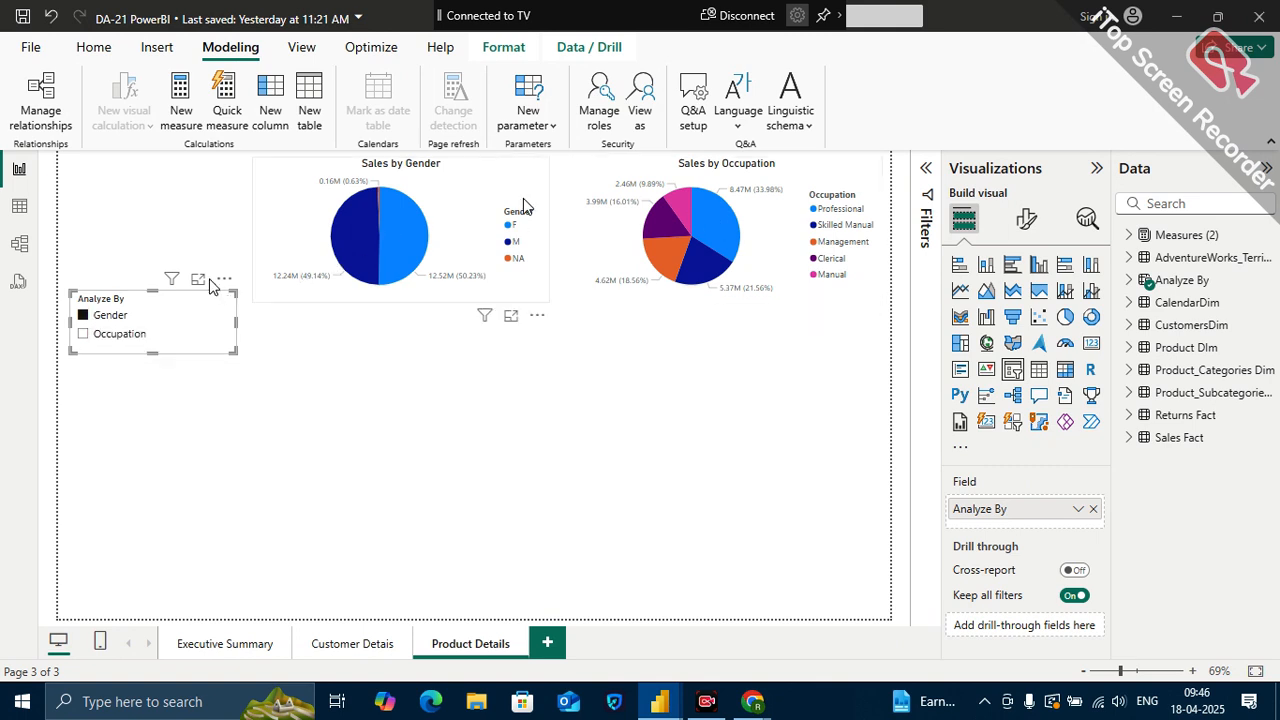
- Clear the Analyze By slicer selection and duplicate the Sales by Gender pie chart, placing the copy below the two original charts
click(119, 335)
click(145, 333)
click(476, 214)
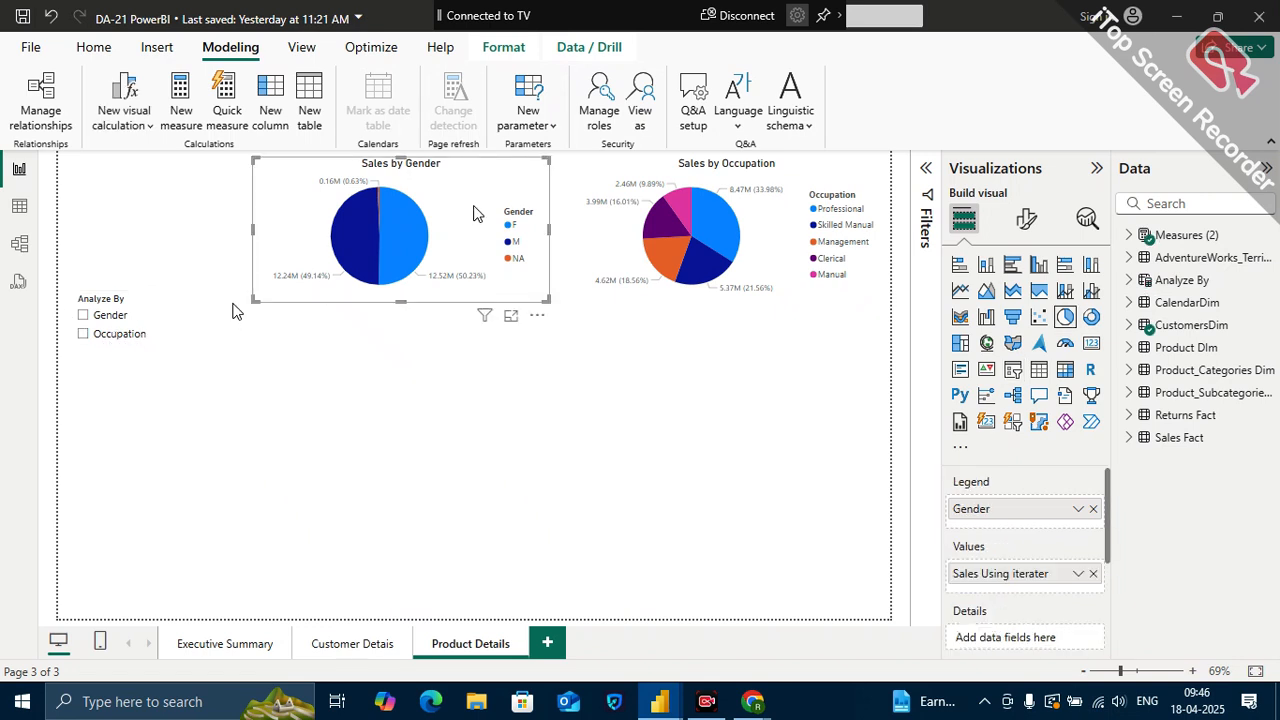
key(ctrl+c)
key(ctrl+v)
drag(476, 214, 582, 419)
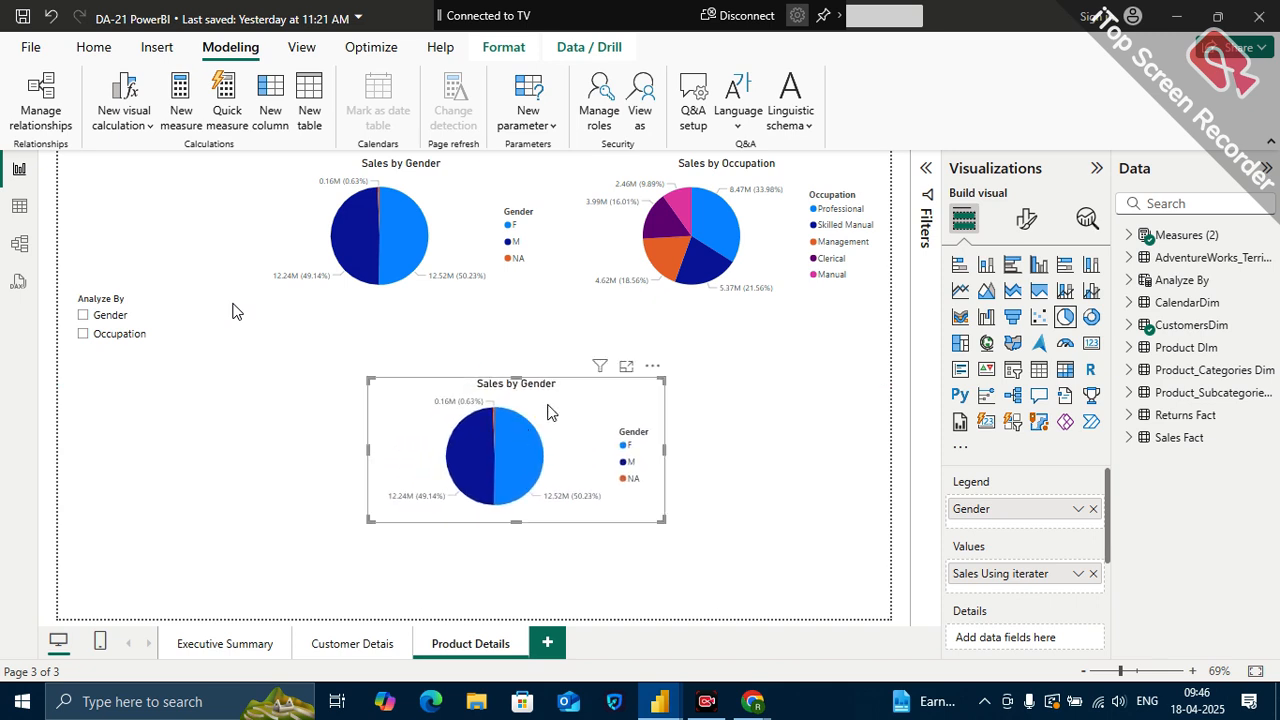
- Replace Gender with the Analyze By parameter in the copied chart's legend and test the slicer with Gender and Occupation
click(1093, 510)
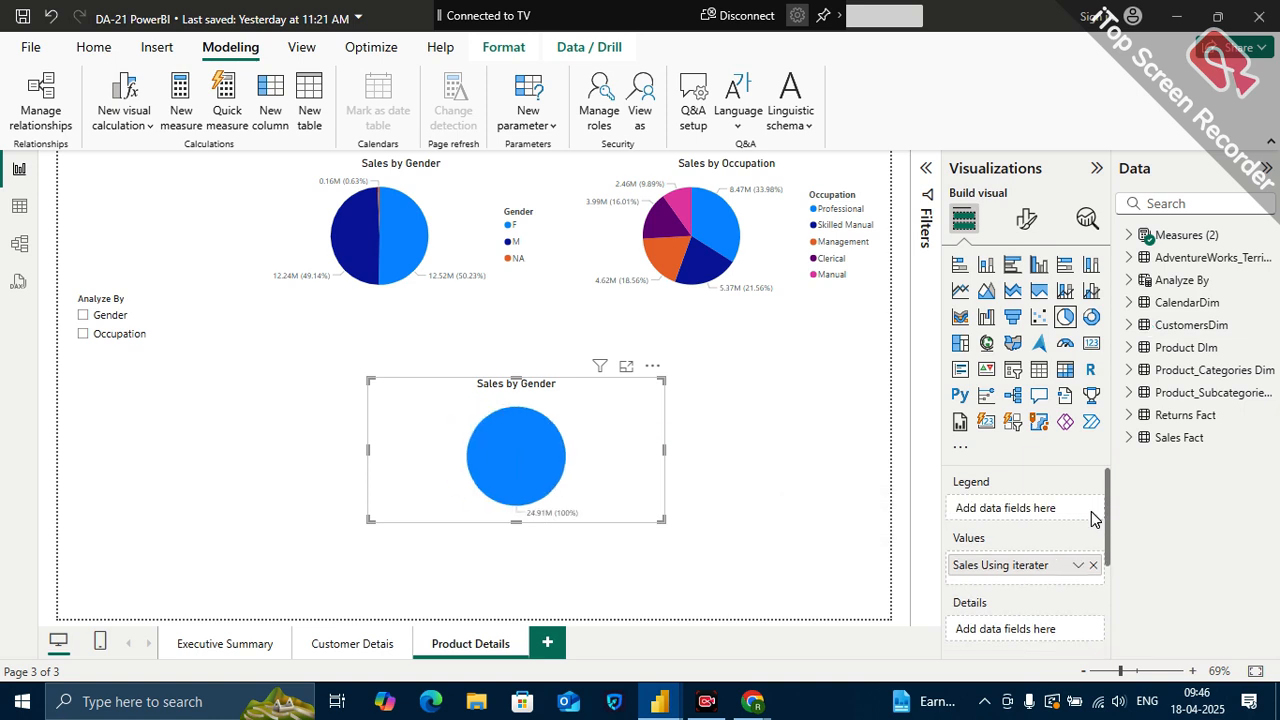
click(1129, 280)
drag(1200, 302, 1050, 505)
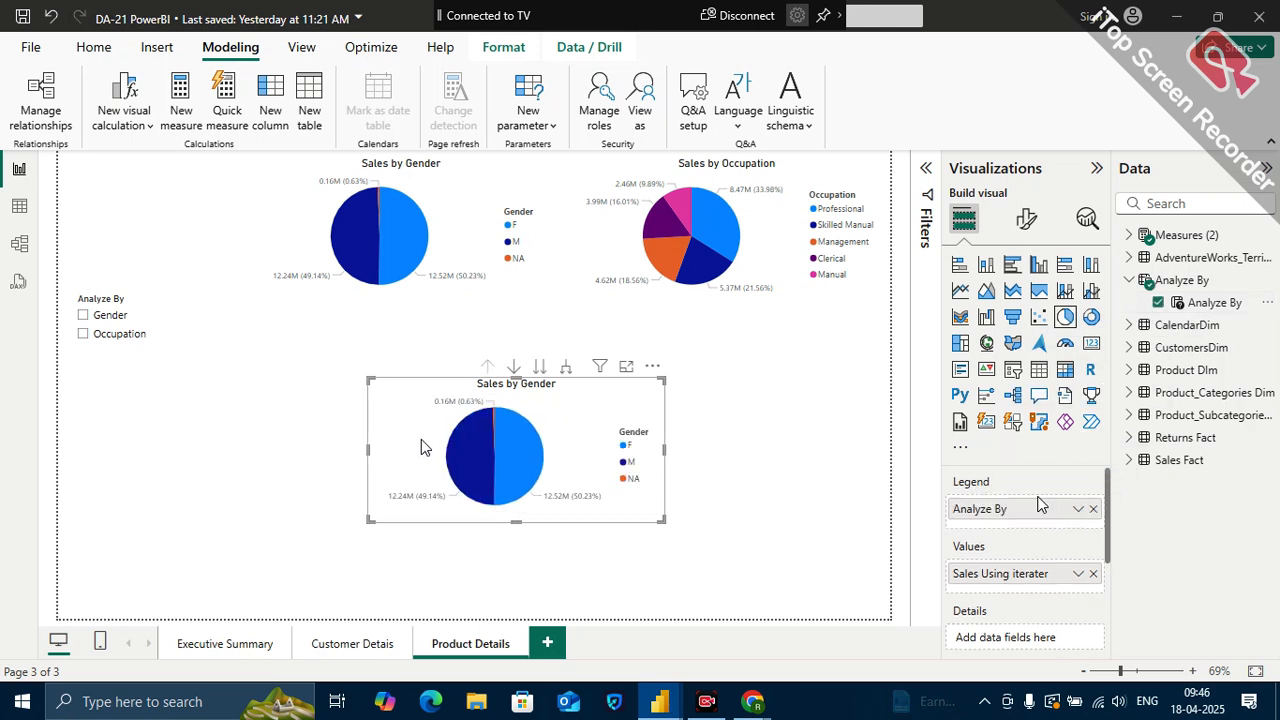
click(105, 318)
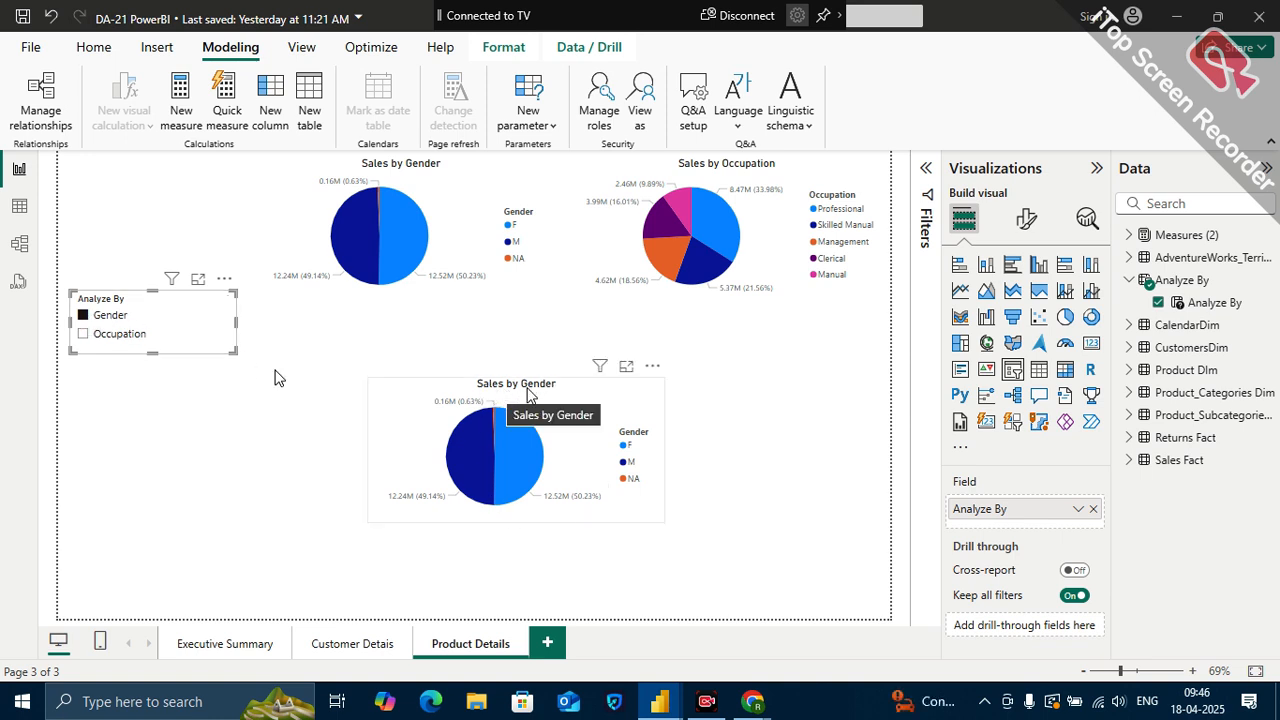
click(132, 337)
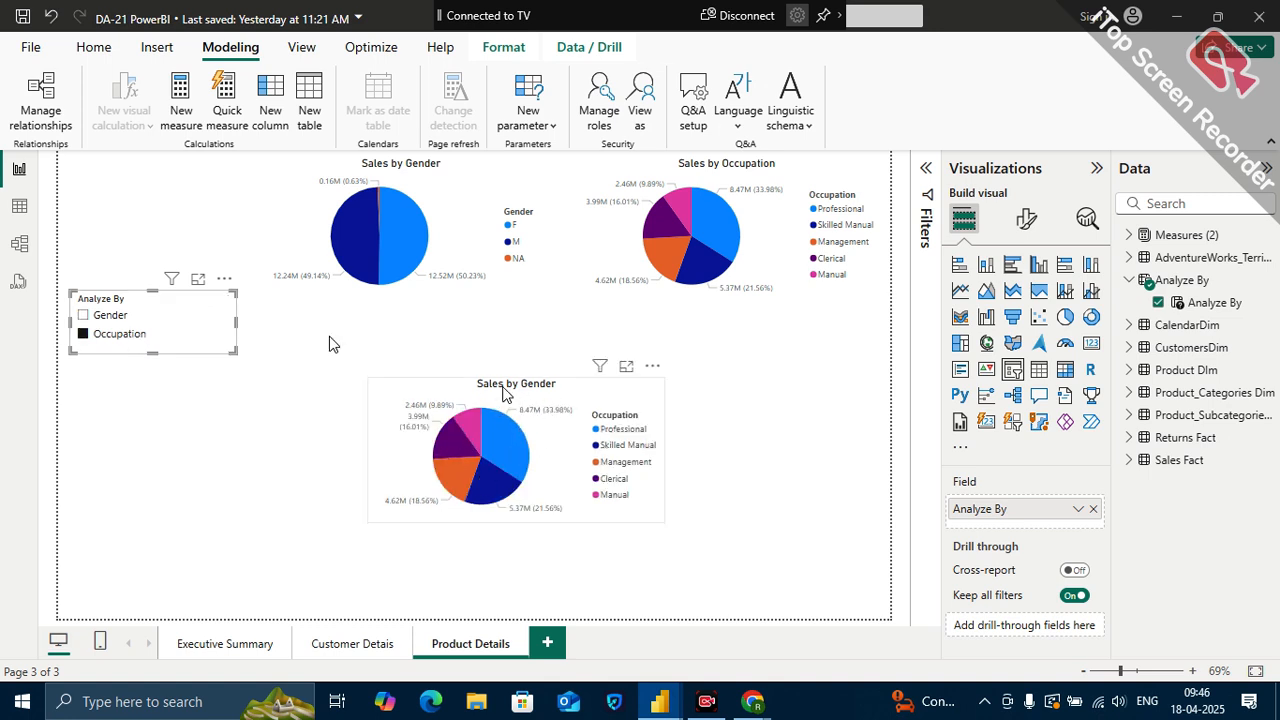
- Empty the copied chart's title text and check the chart with the slicer set to Gender and to Occupation
click(506, 393)
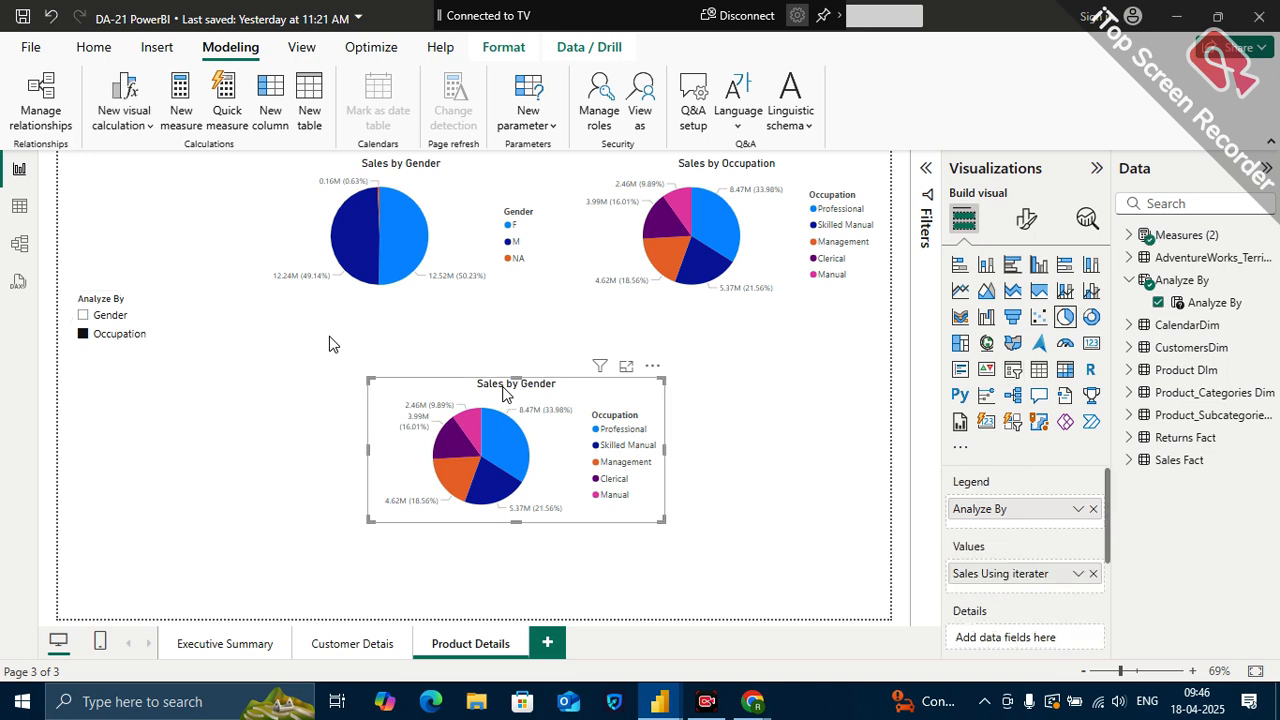
click(1024, 222)
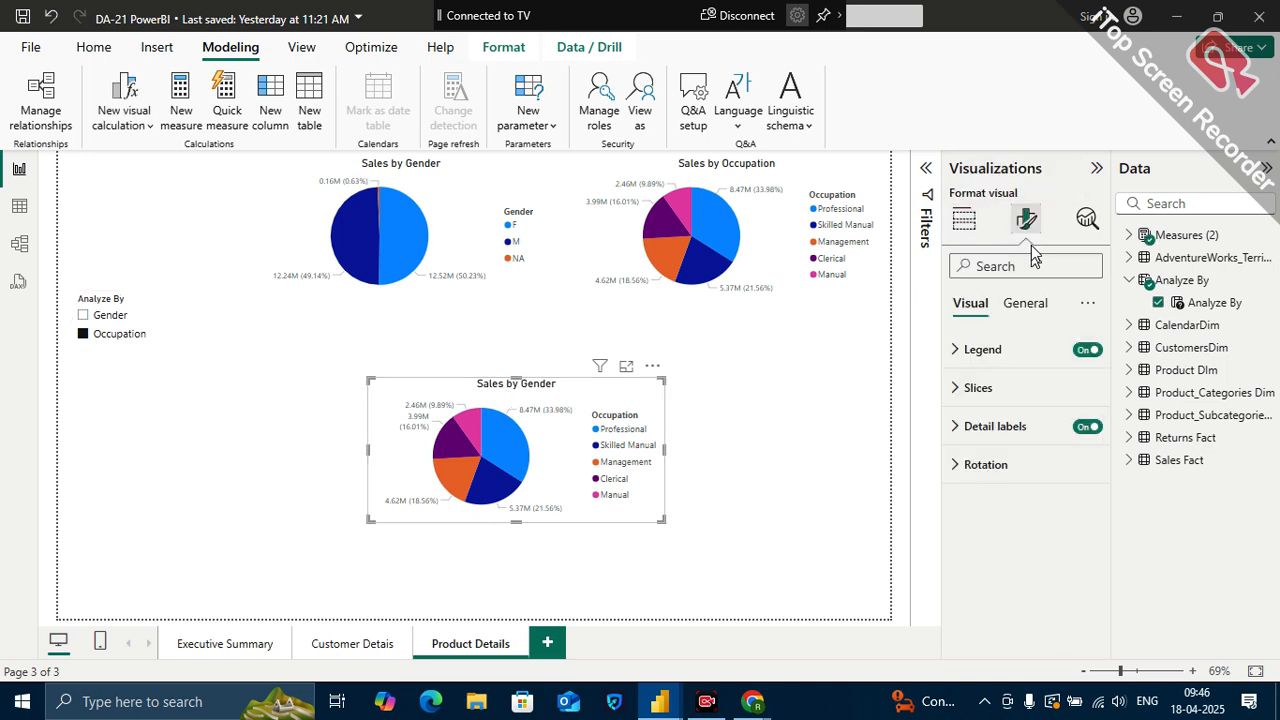
click(1030, 318)
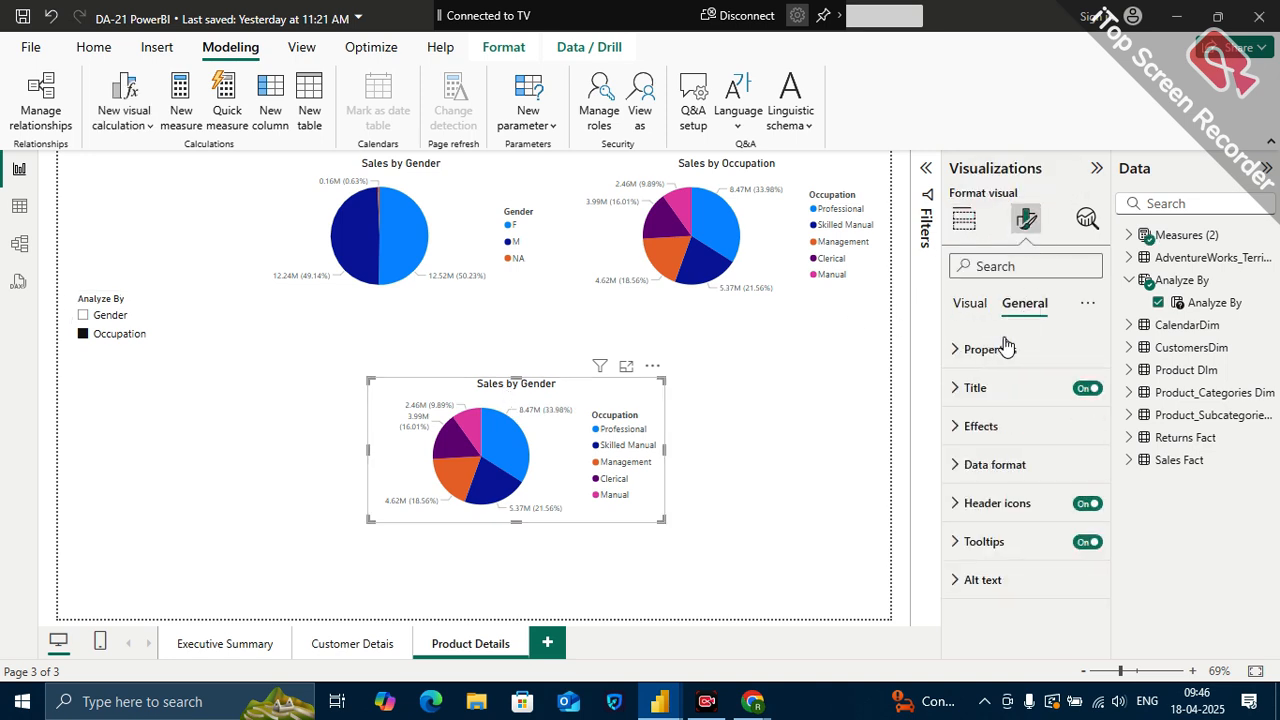
click(960, 403)
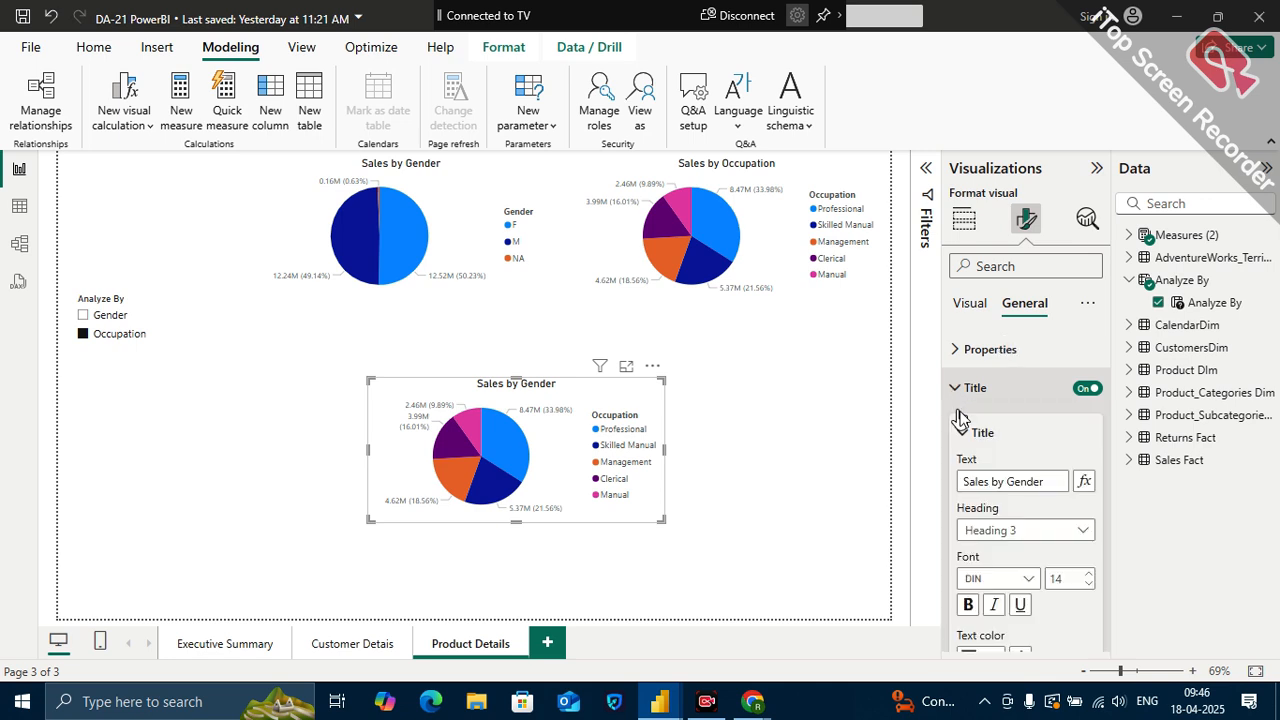
click(1087, 389)
click(1087, 389)
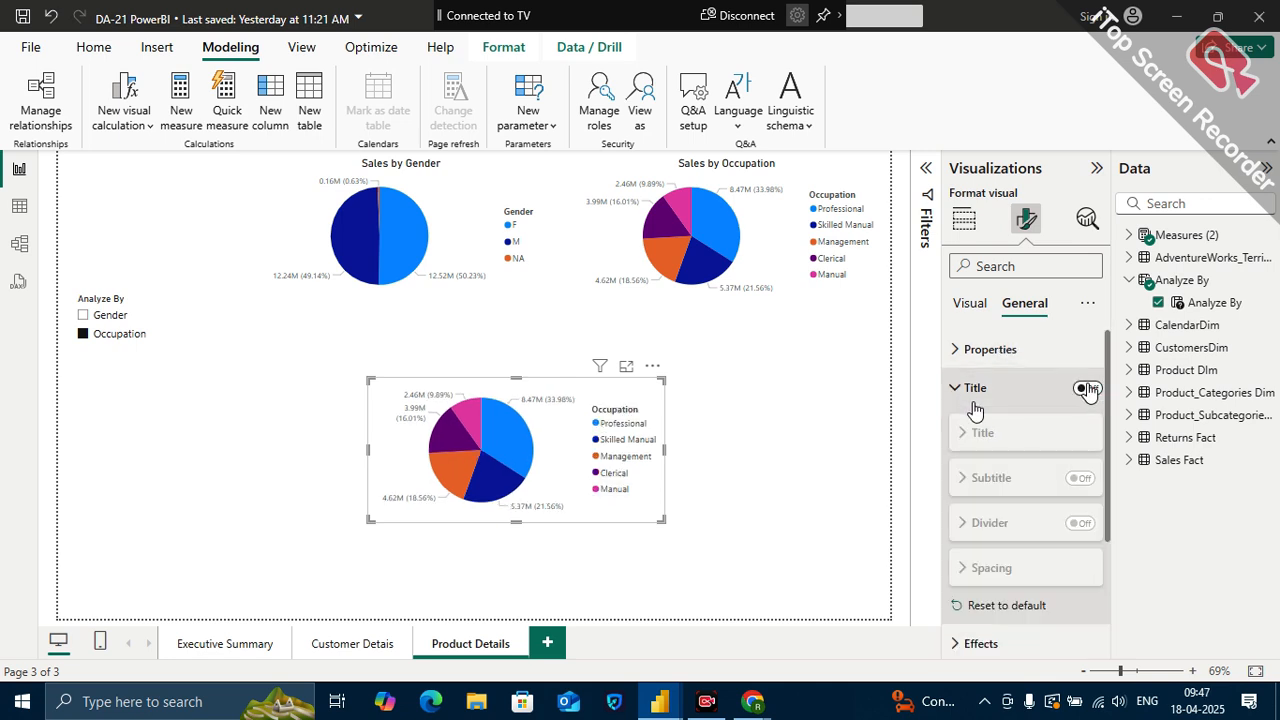
triple_click(1053, 480)
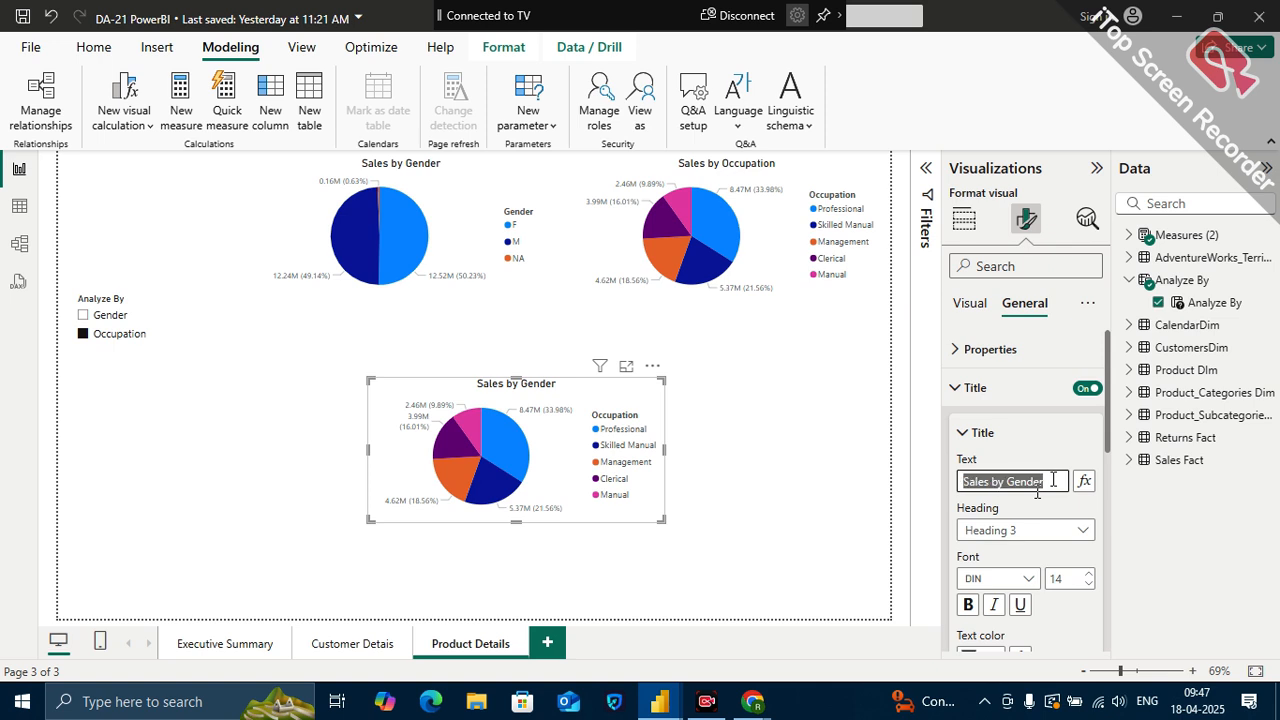
key(BackSpace)
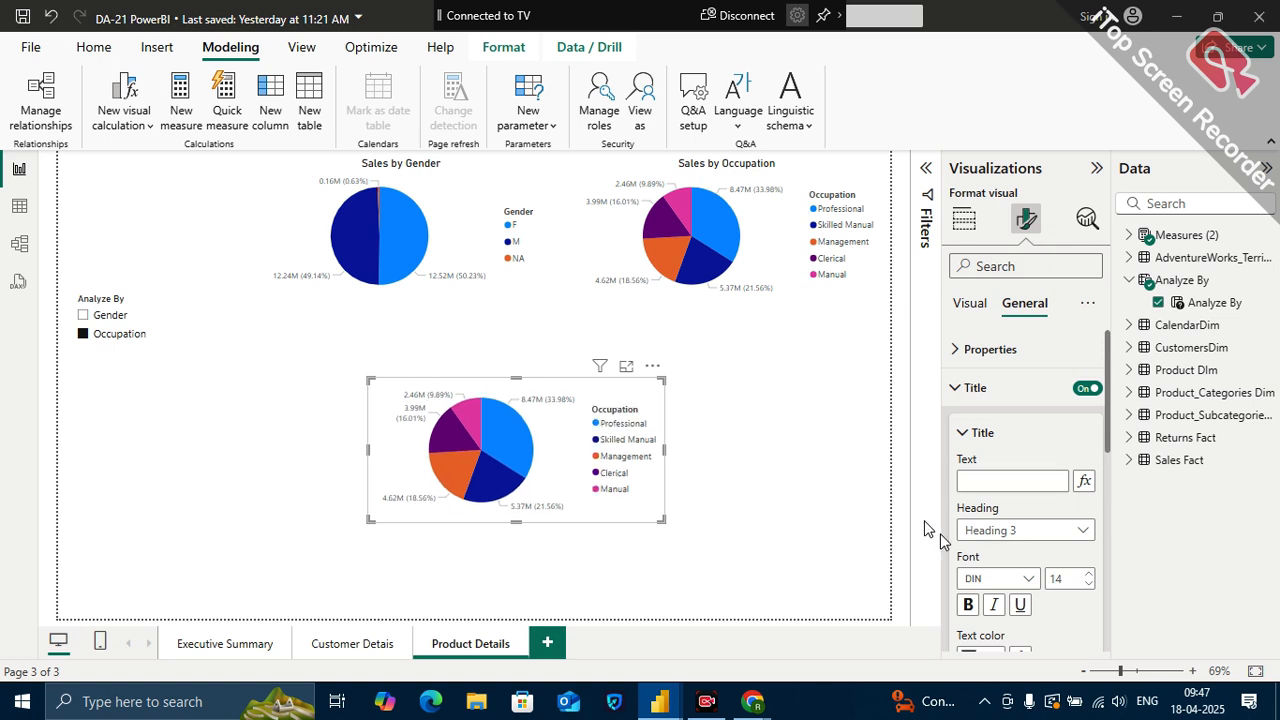
click(83, 316)
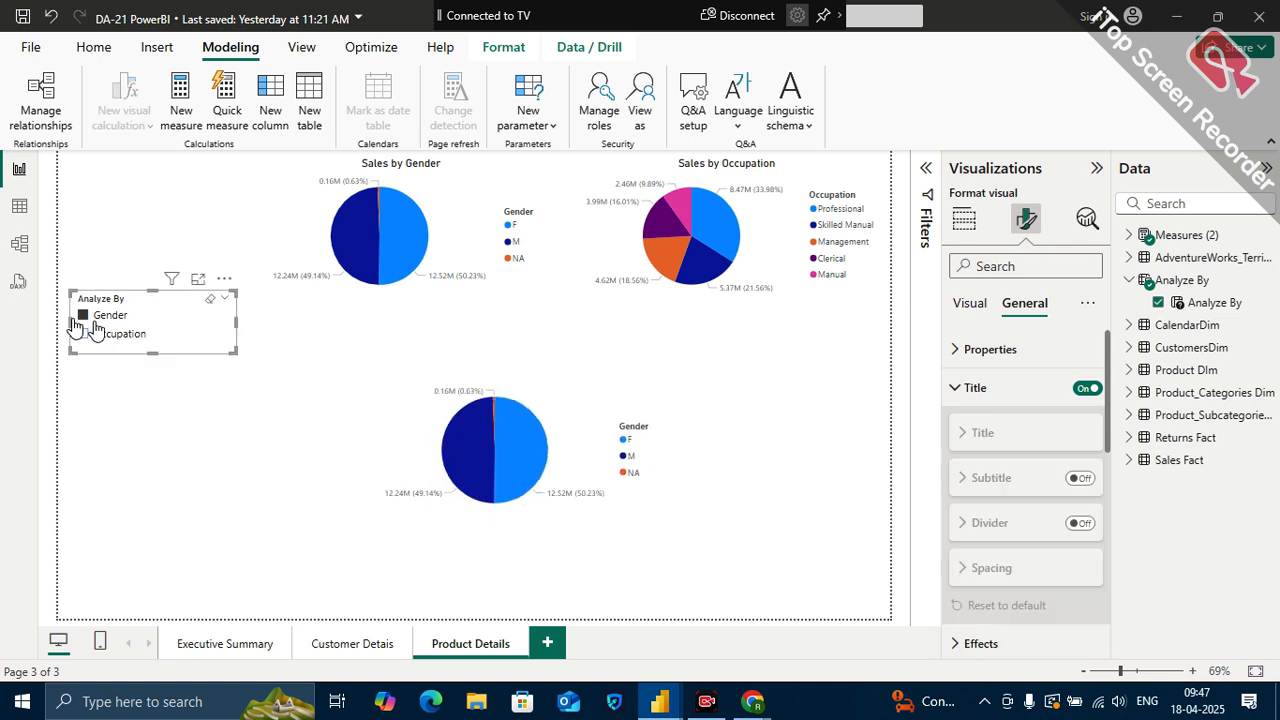
click(85, 333)
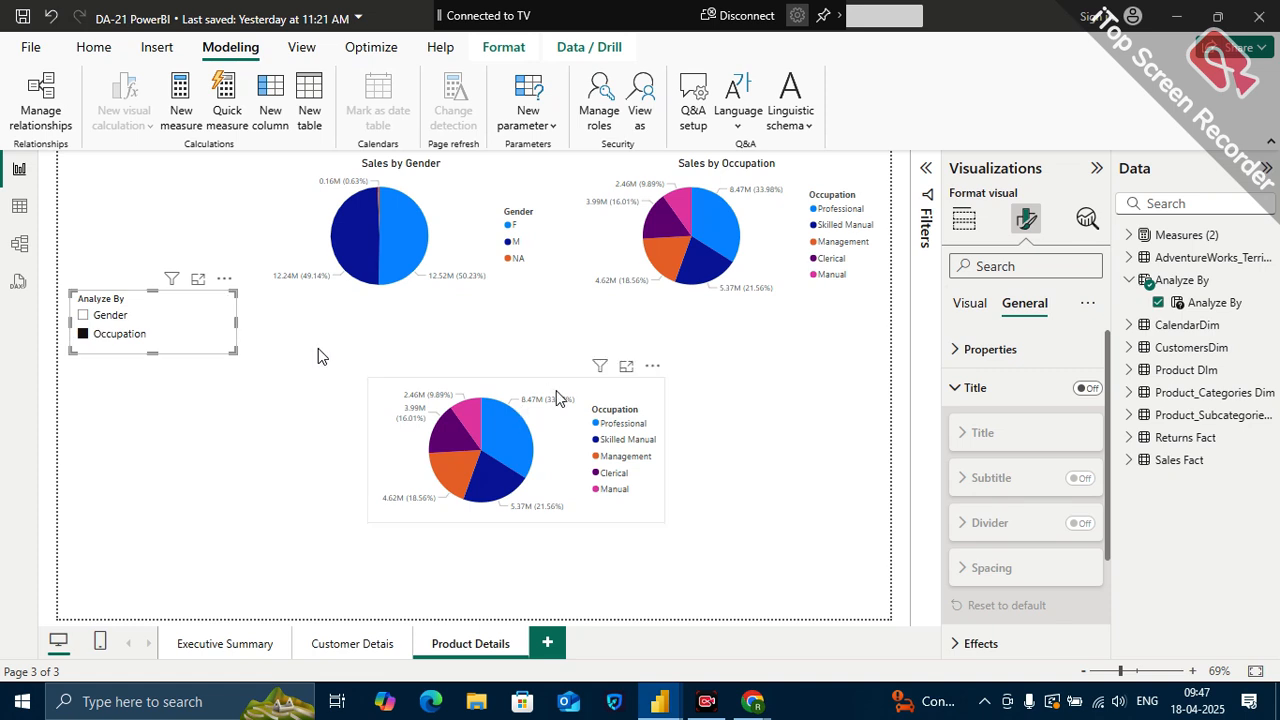
- Extend the copied pie chart upward to make it taller and switch the Analyze By slicer to Gender
click(570, 420)
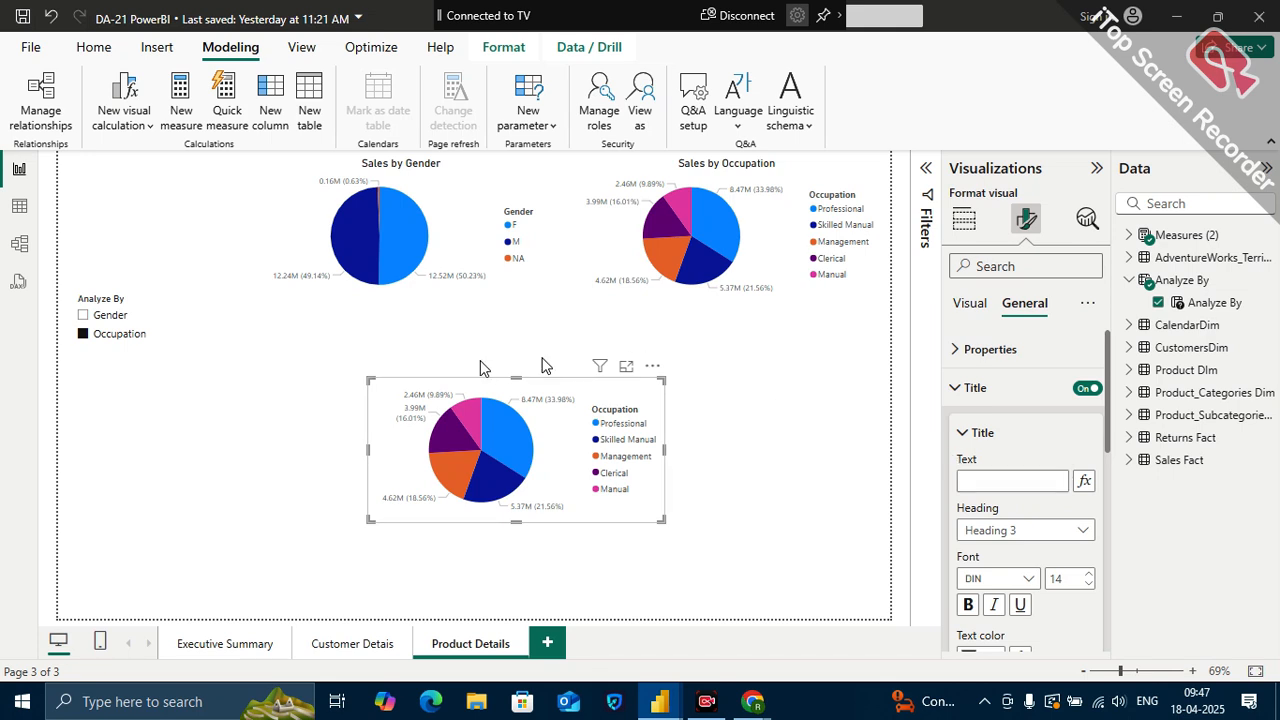
drag(524, 380, 506, 343)
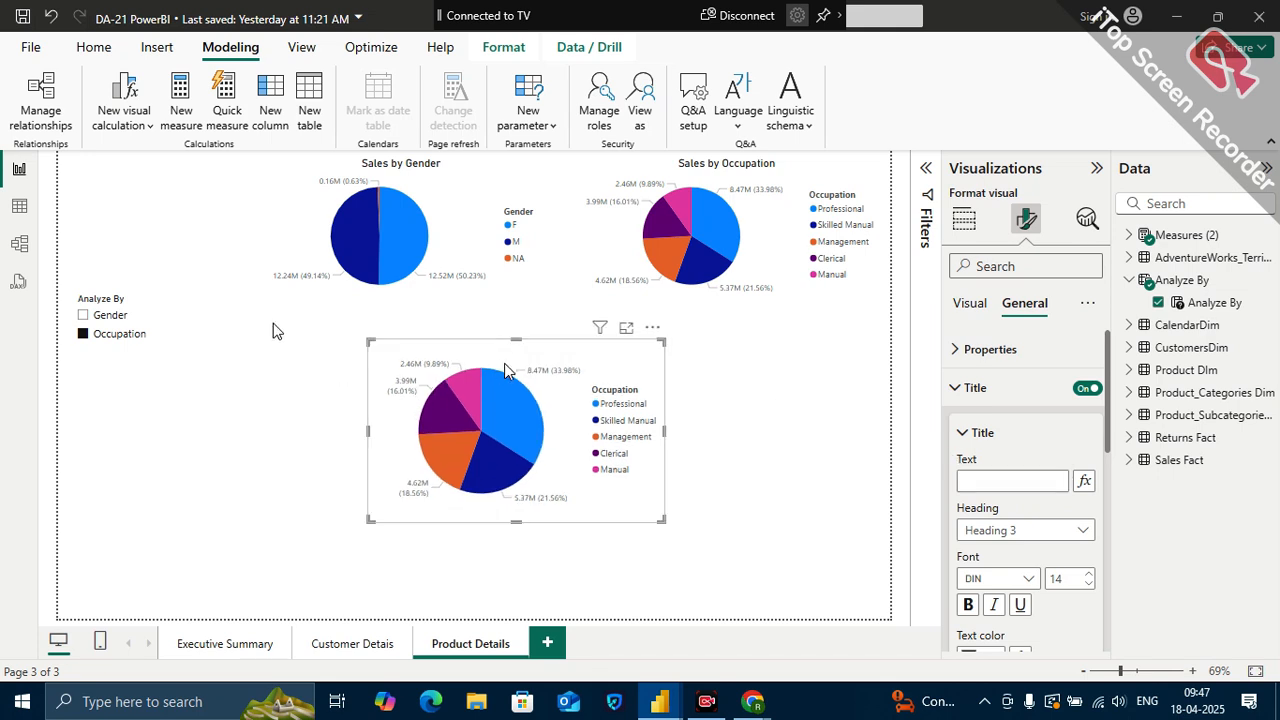
click(110, 315)
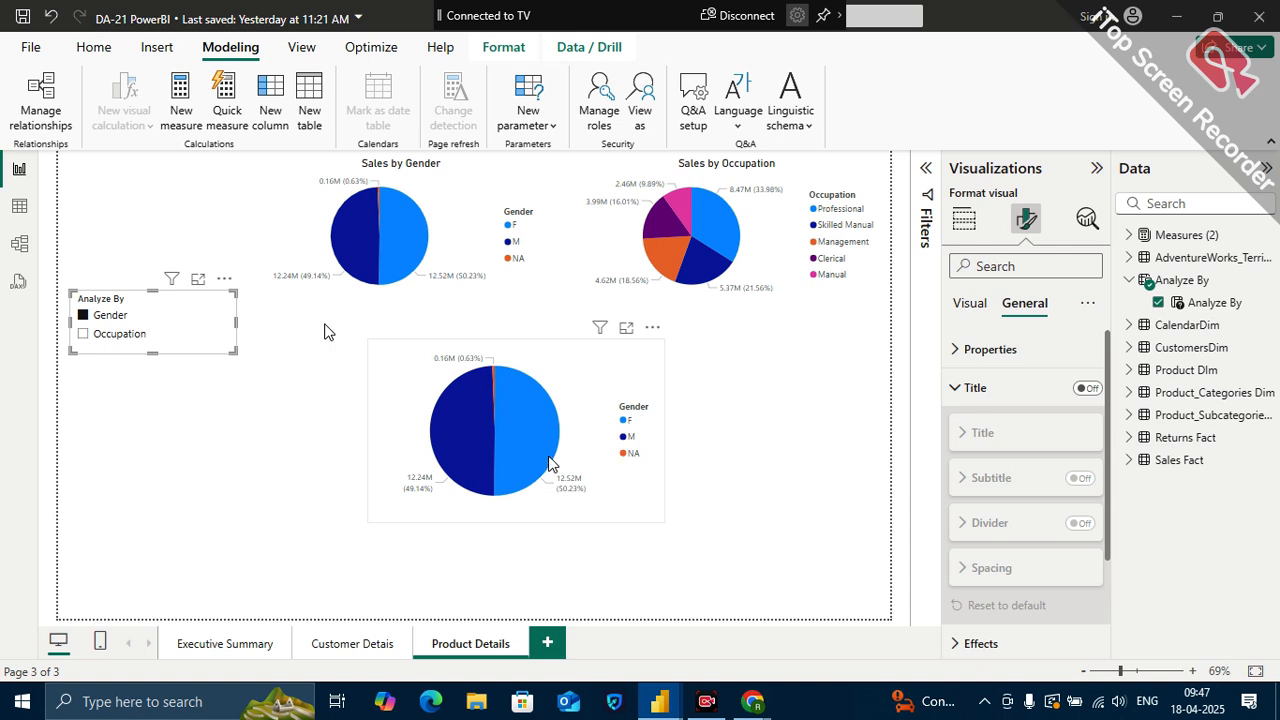
- Switch the Analyze By slicer to Occupation, then narrow the copied pie chart and place it just beside and below the slicer
click(117, 335)
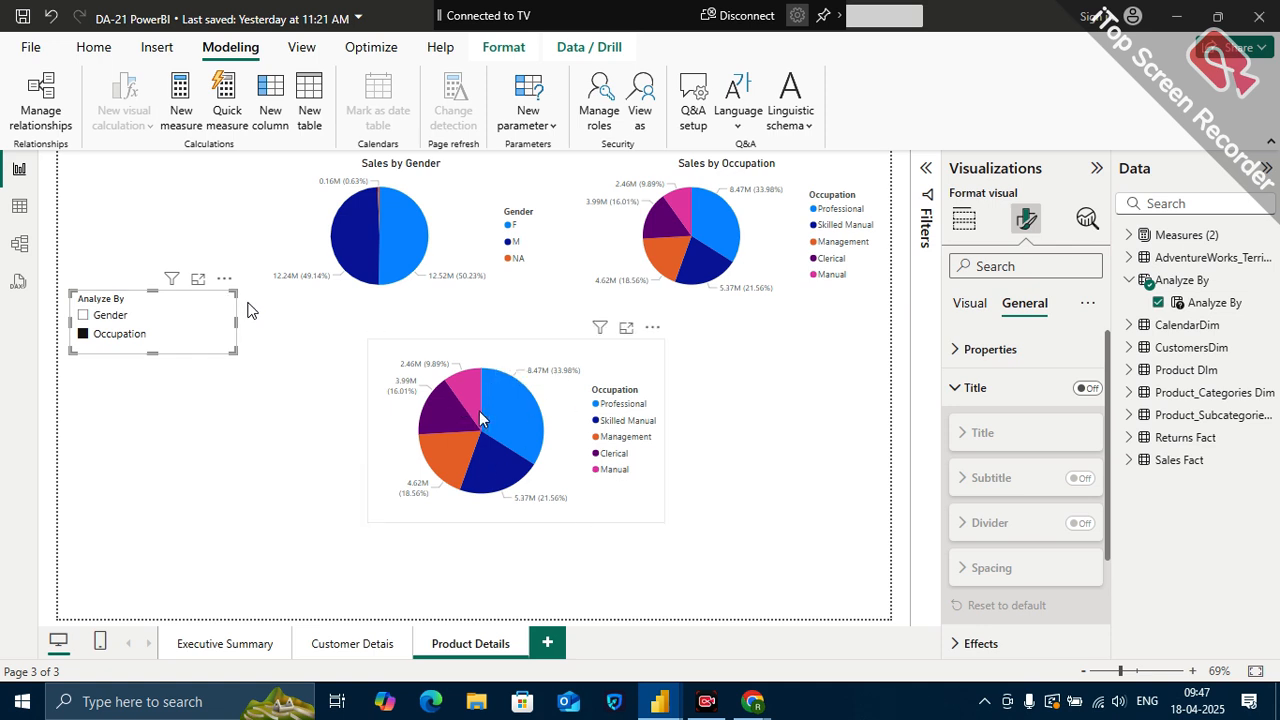
drag(517, 350, 489, 334)
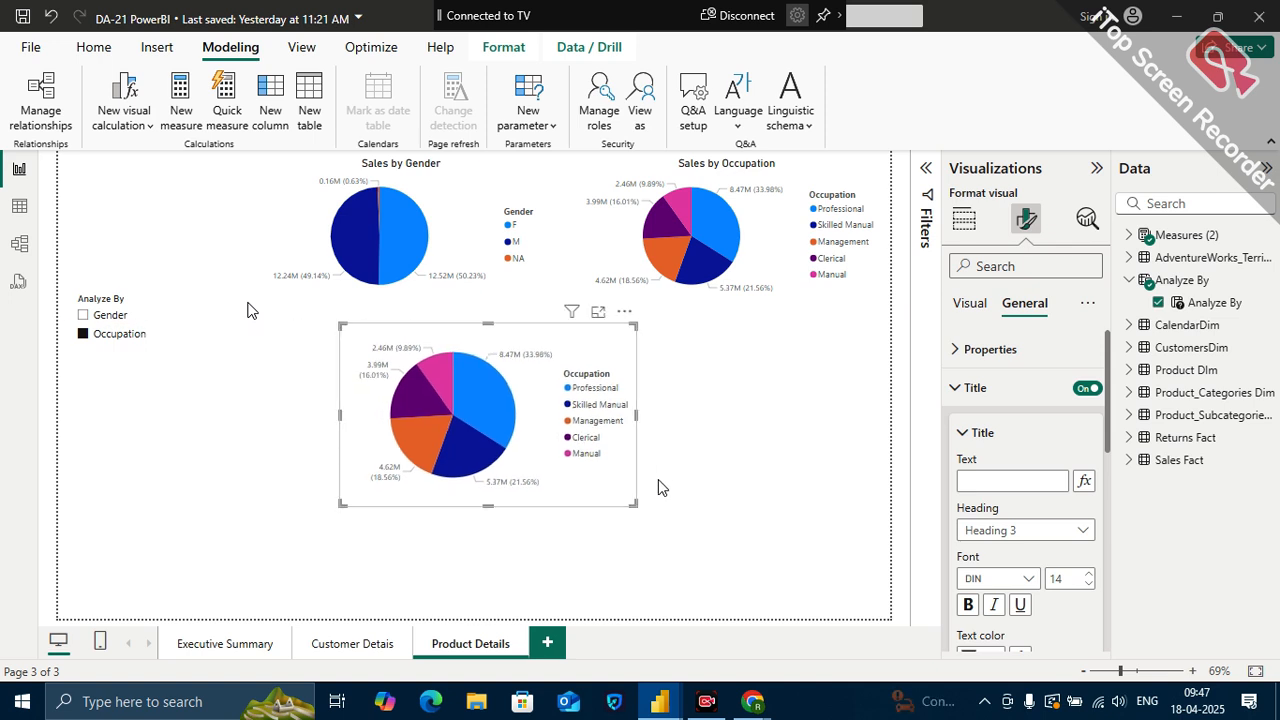
drag(634, 506, 597, 511)
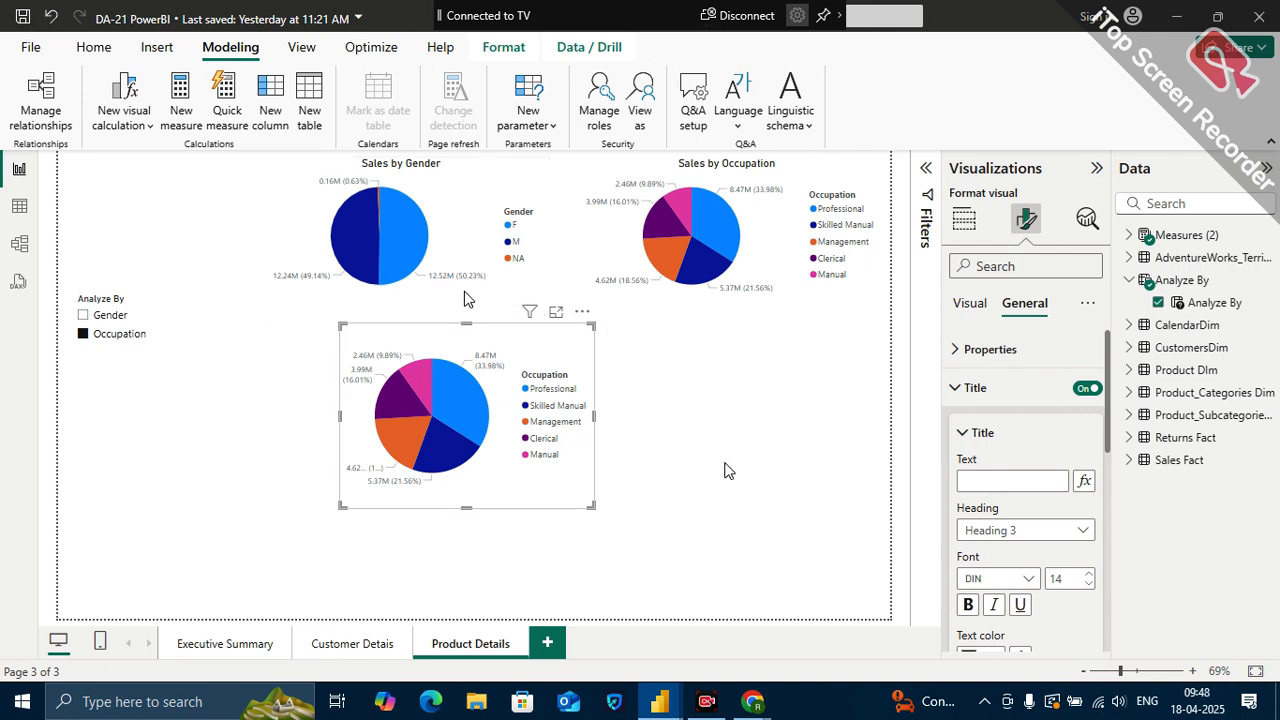
drag(497, 347, 395, 365)
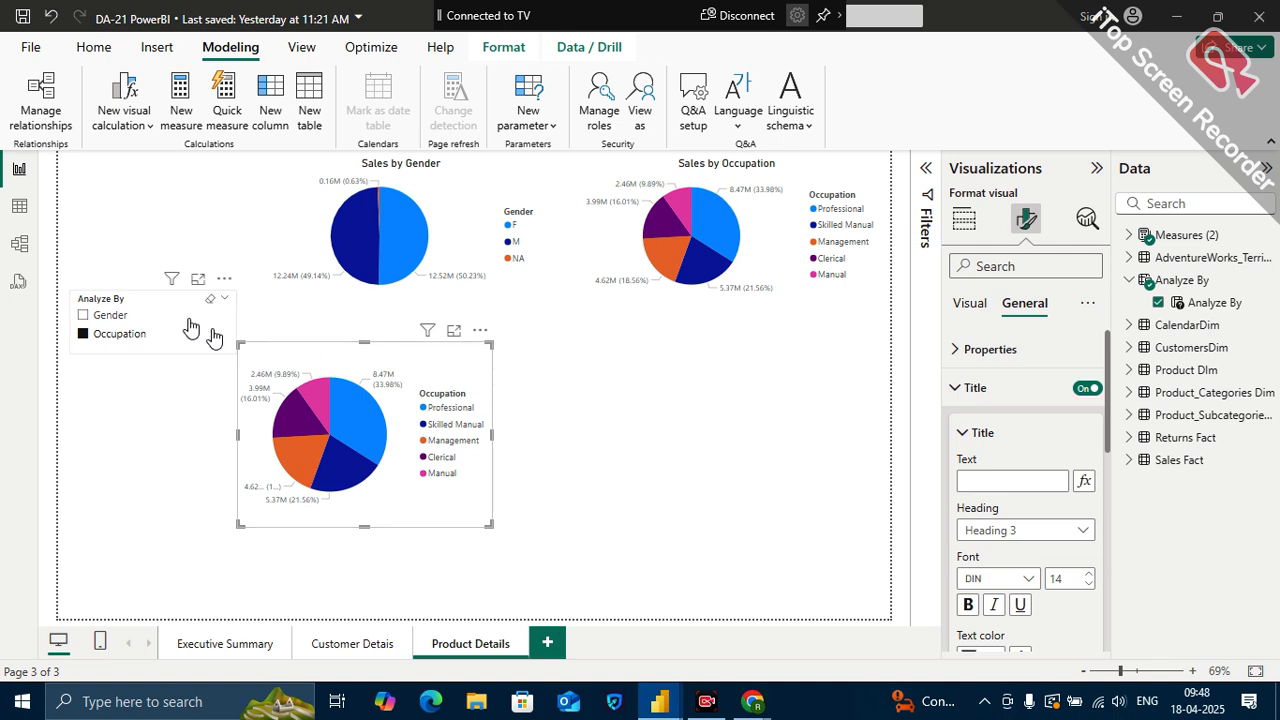
- Review the copied pie chart's field assignments and the Analyze By parameter's underlying table, returning to the report page
click(158, 308)
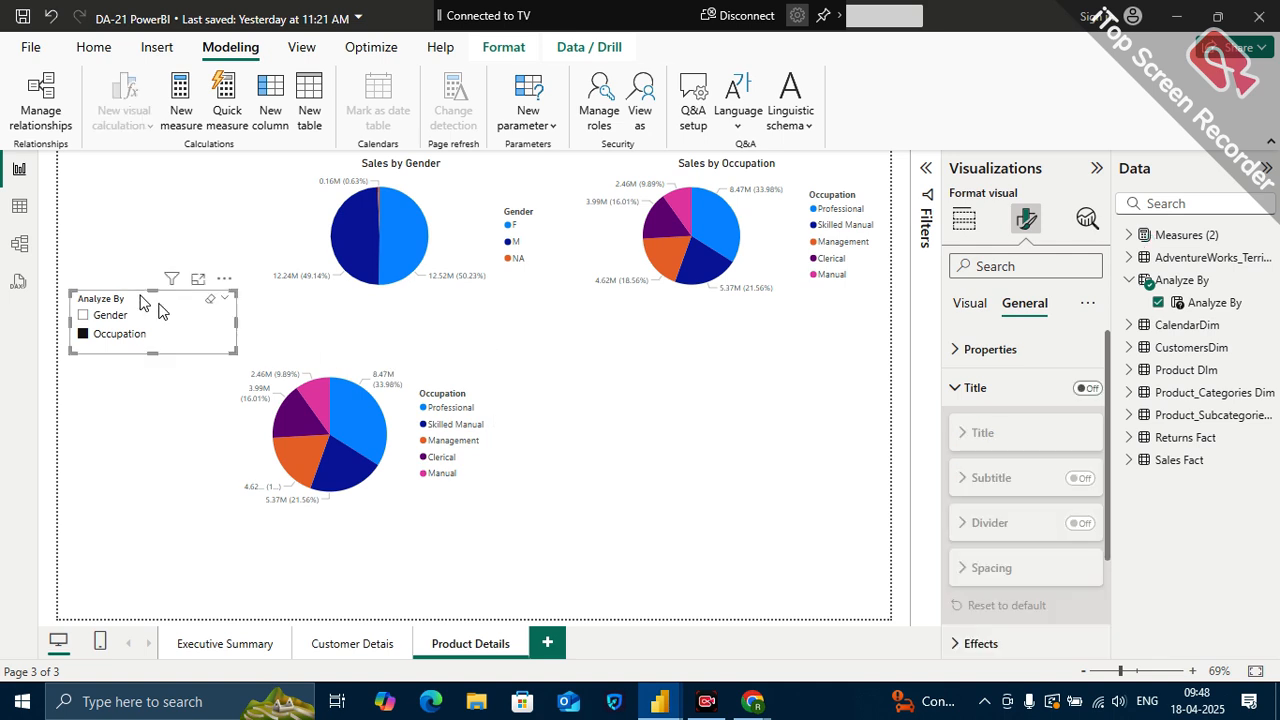
click(464, 347)
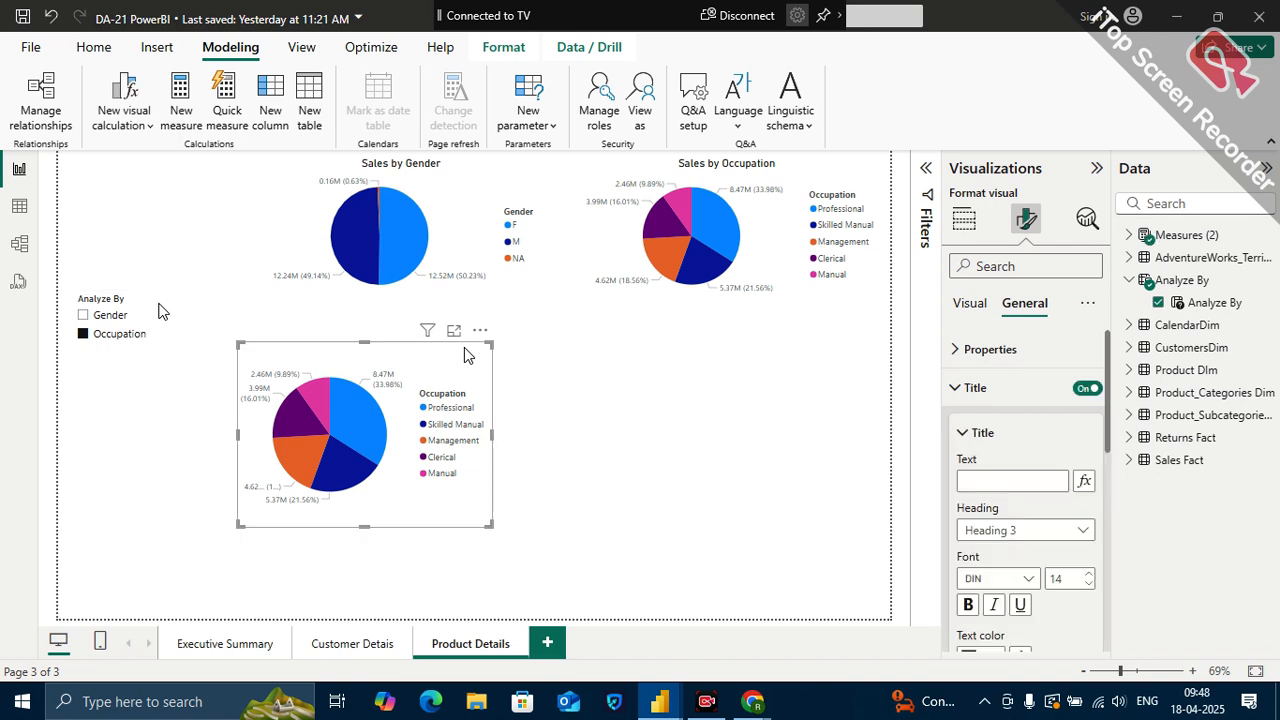
click(964, 218)
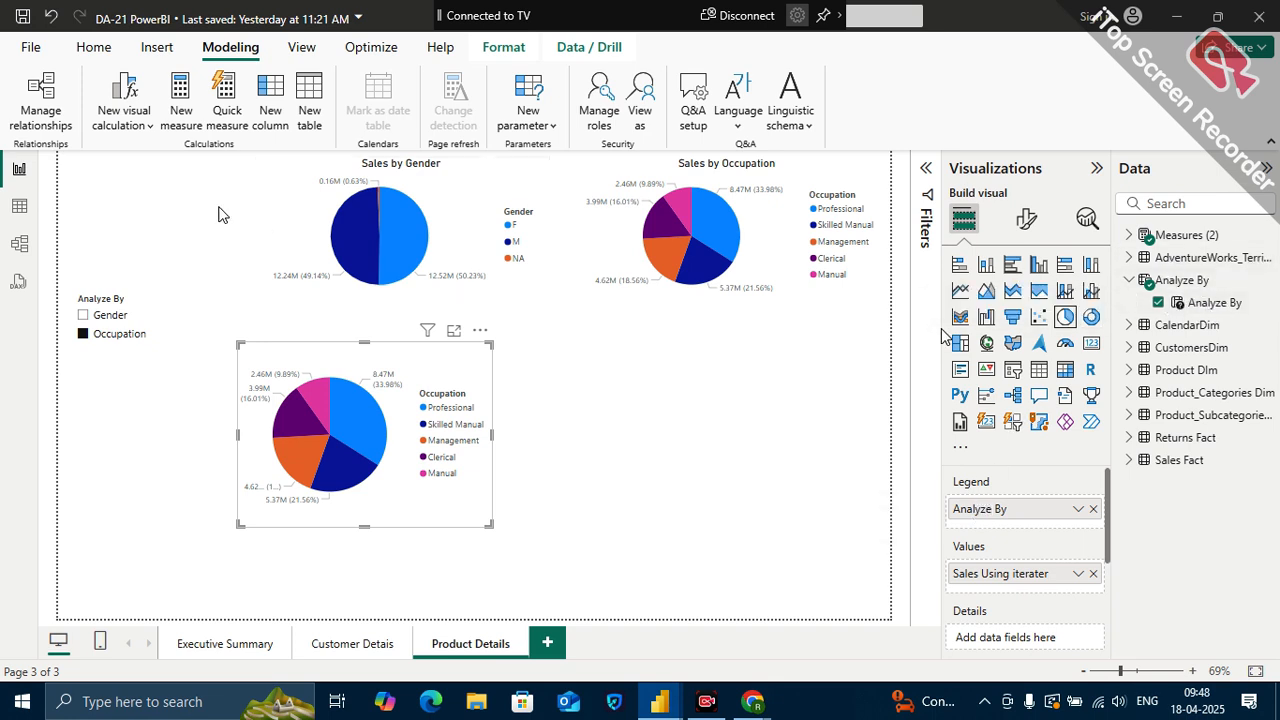
click(20, 207)
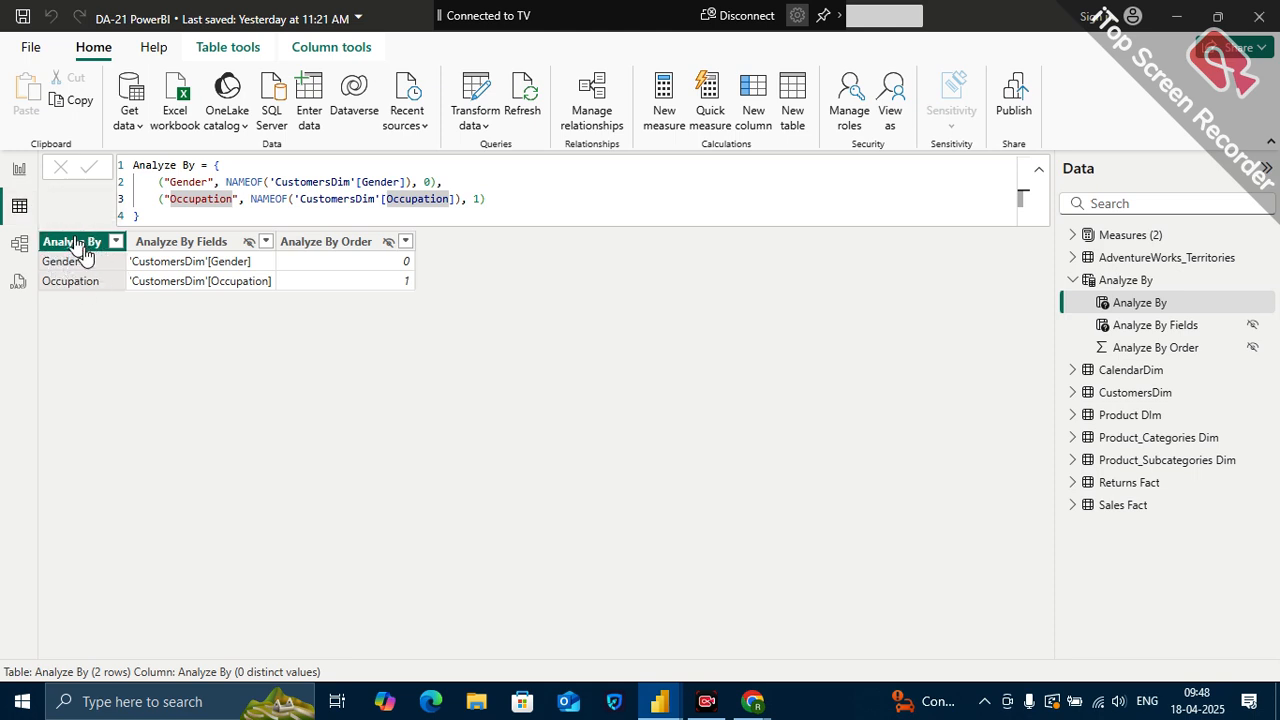
click(18, 172)
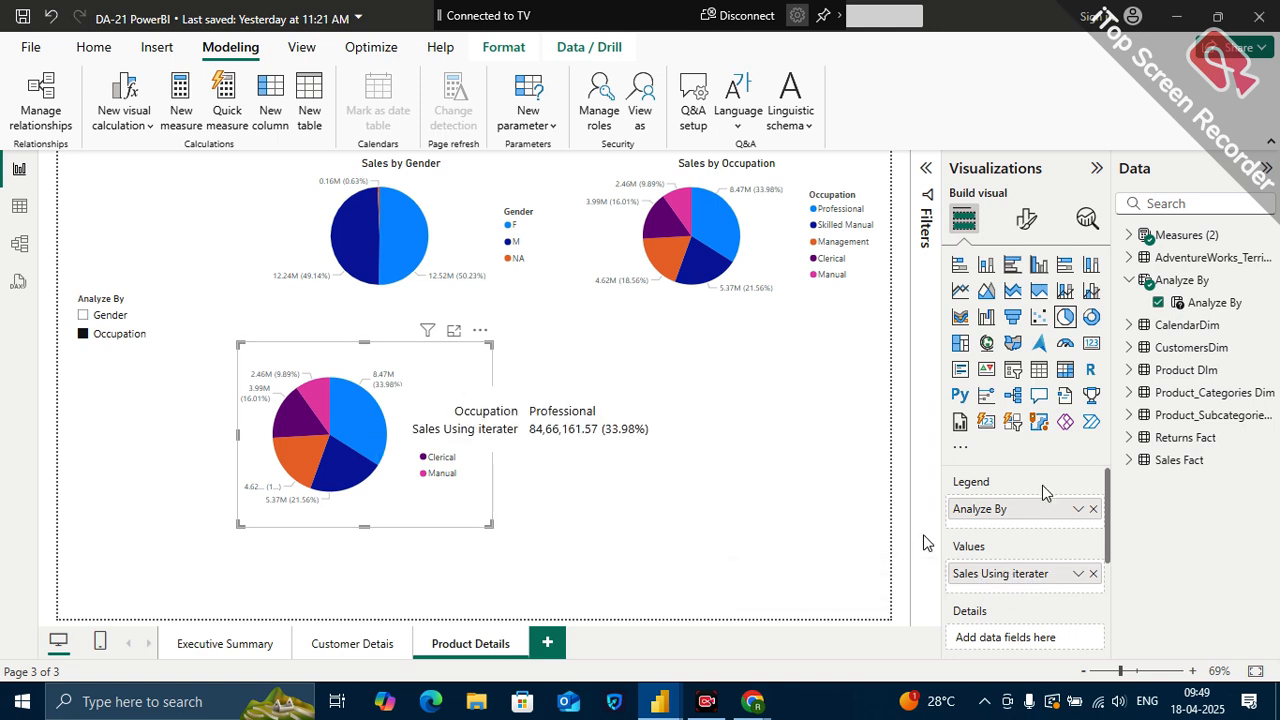
- Start a new fields parameter containing the measures Sales Using iterater, Profit and Total retun qty
click(1128, 234)
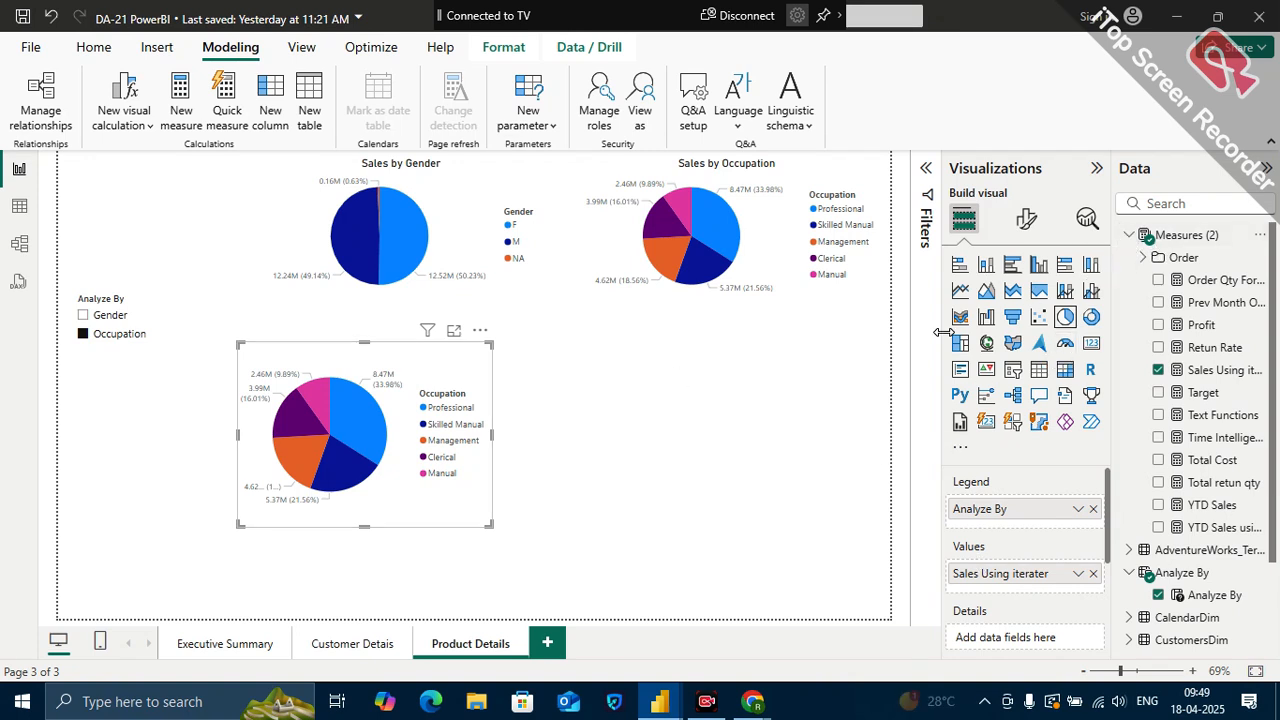
click(762, 374)
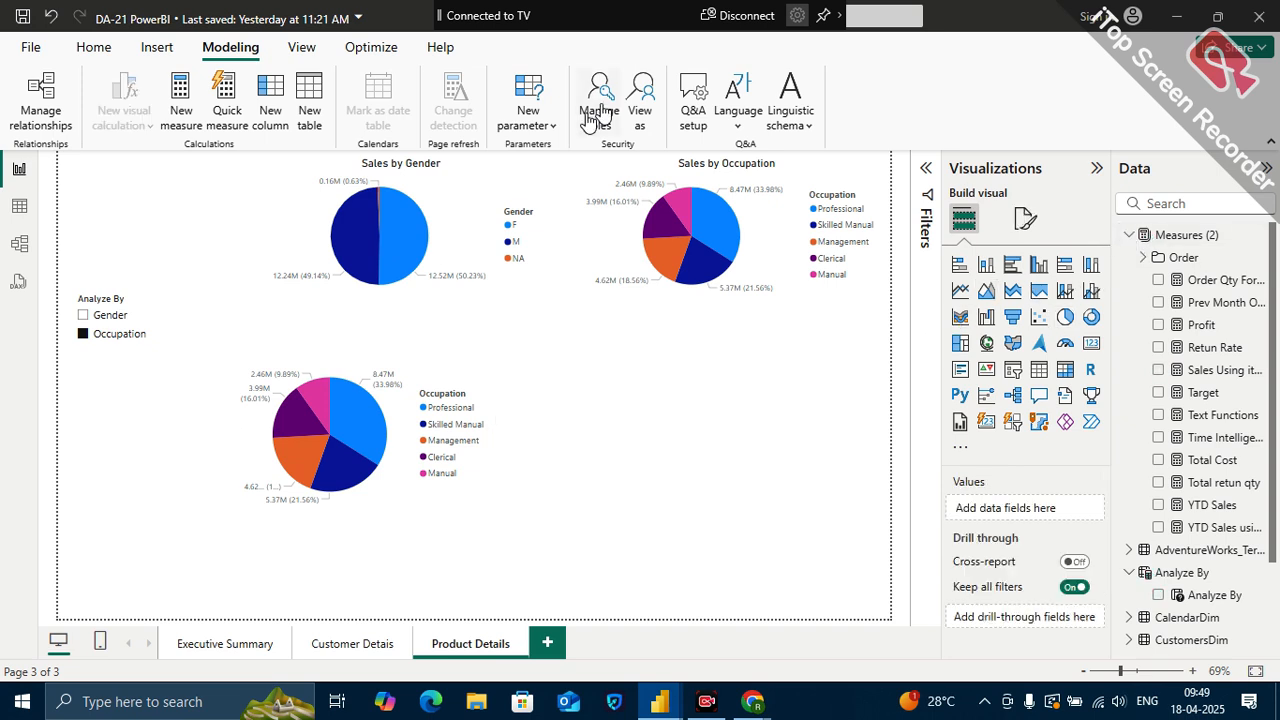
click(528, 112)
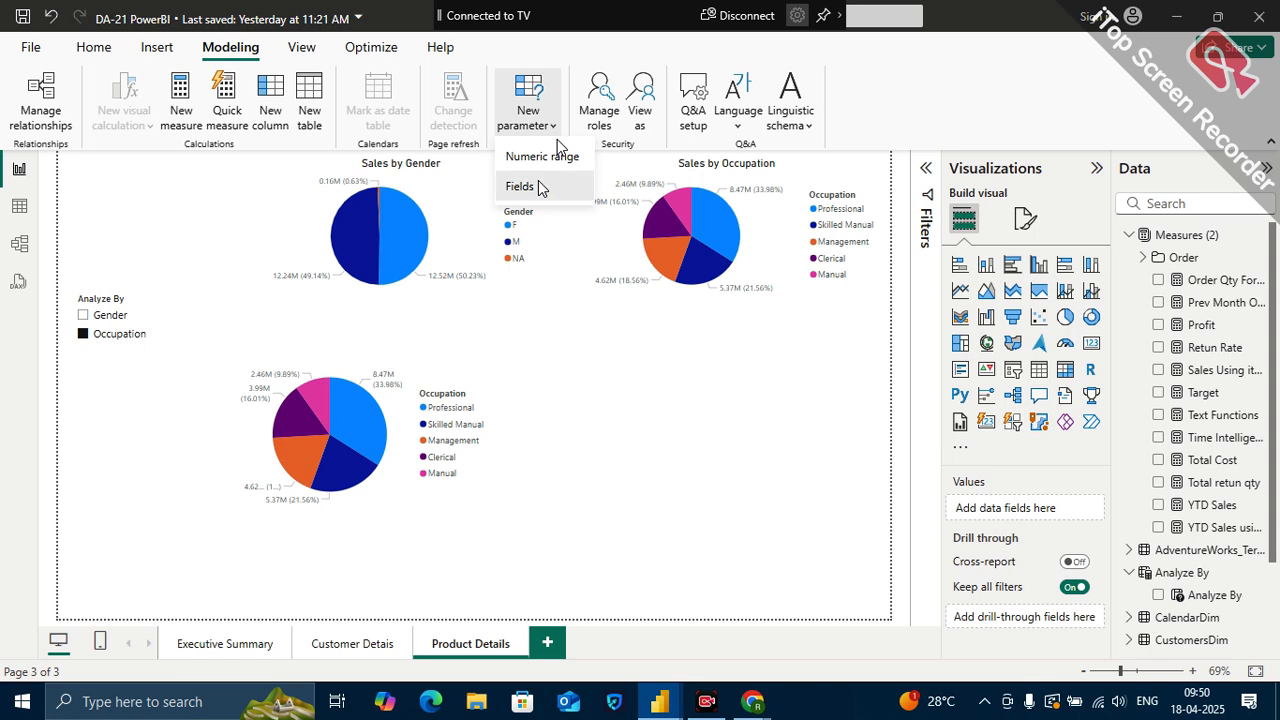
click(549, 181)
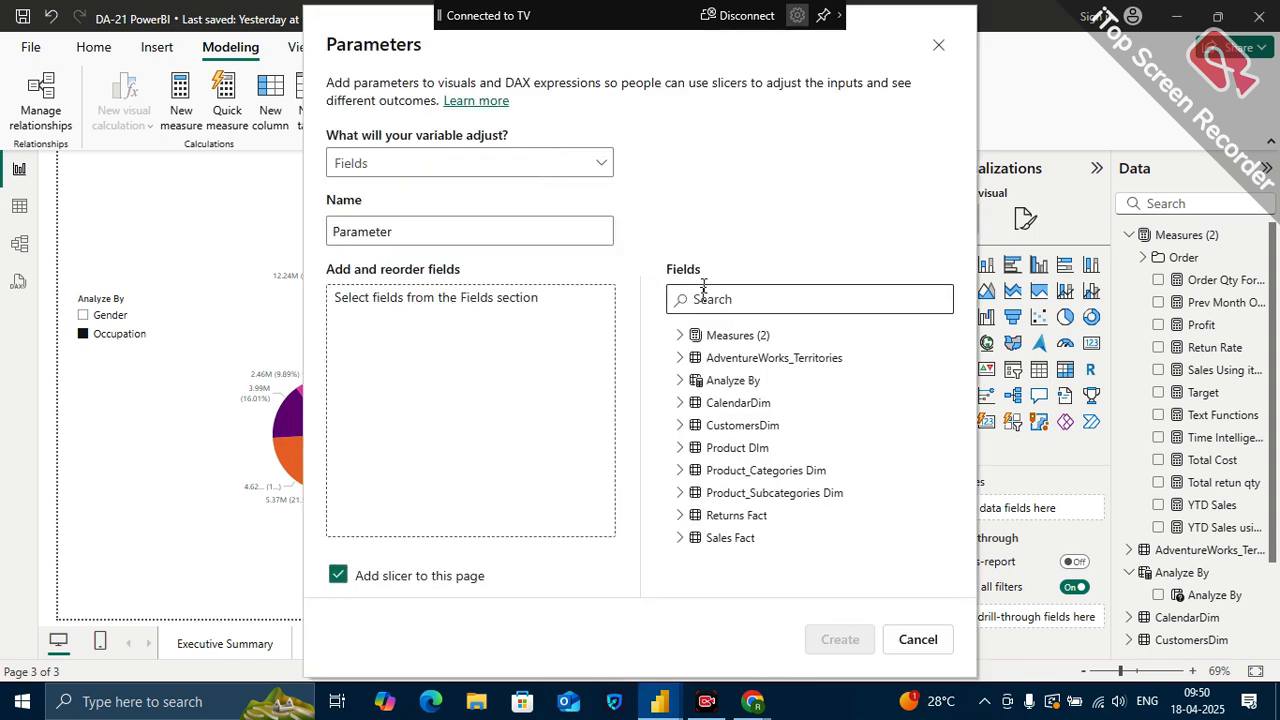
click(680, 335)
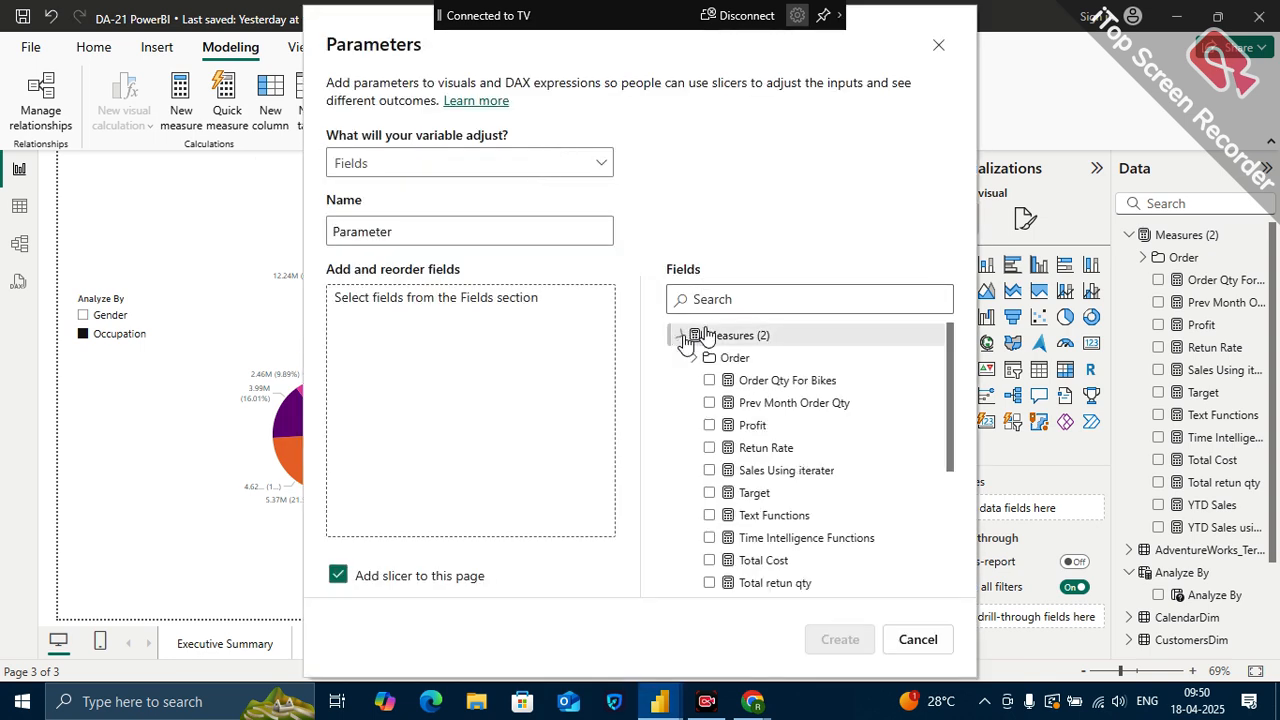
click(709, 471)
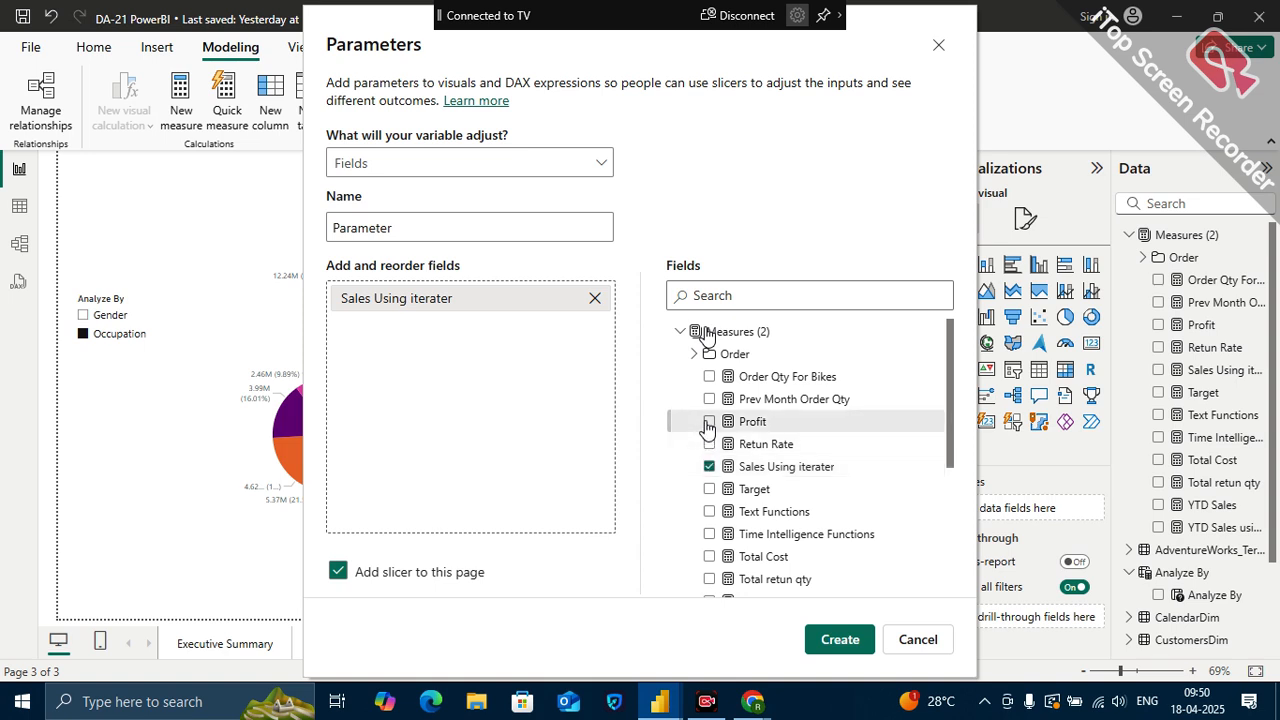
click(709, 421)
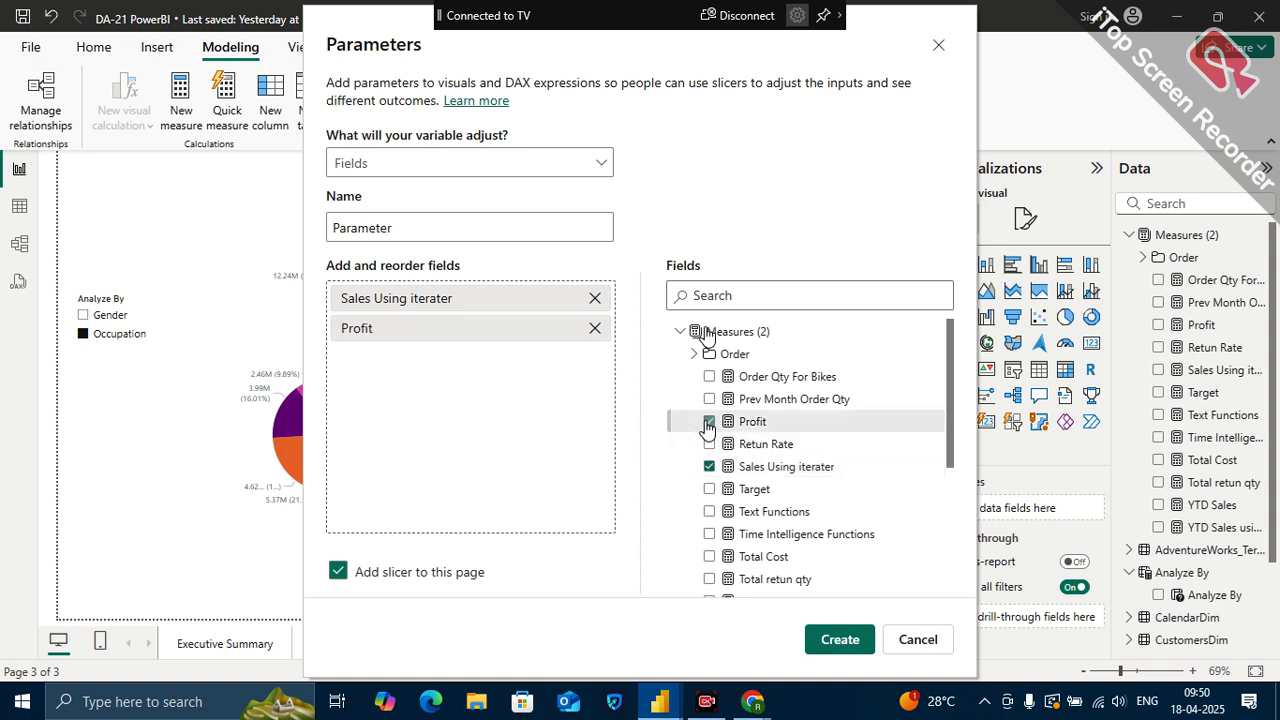
click(709, 557)
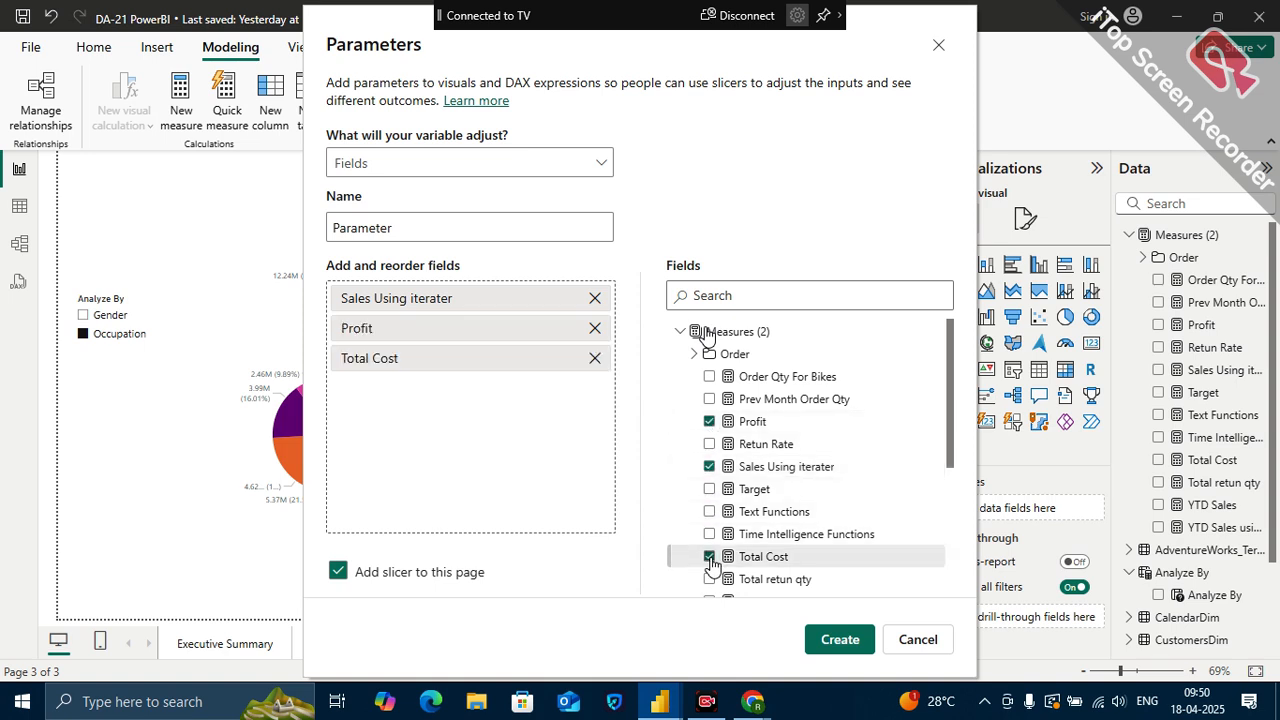
click(710, 558)
click(710, 579)
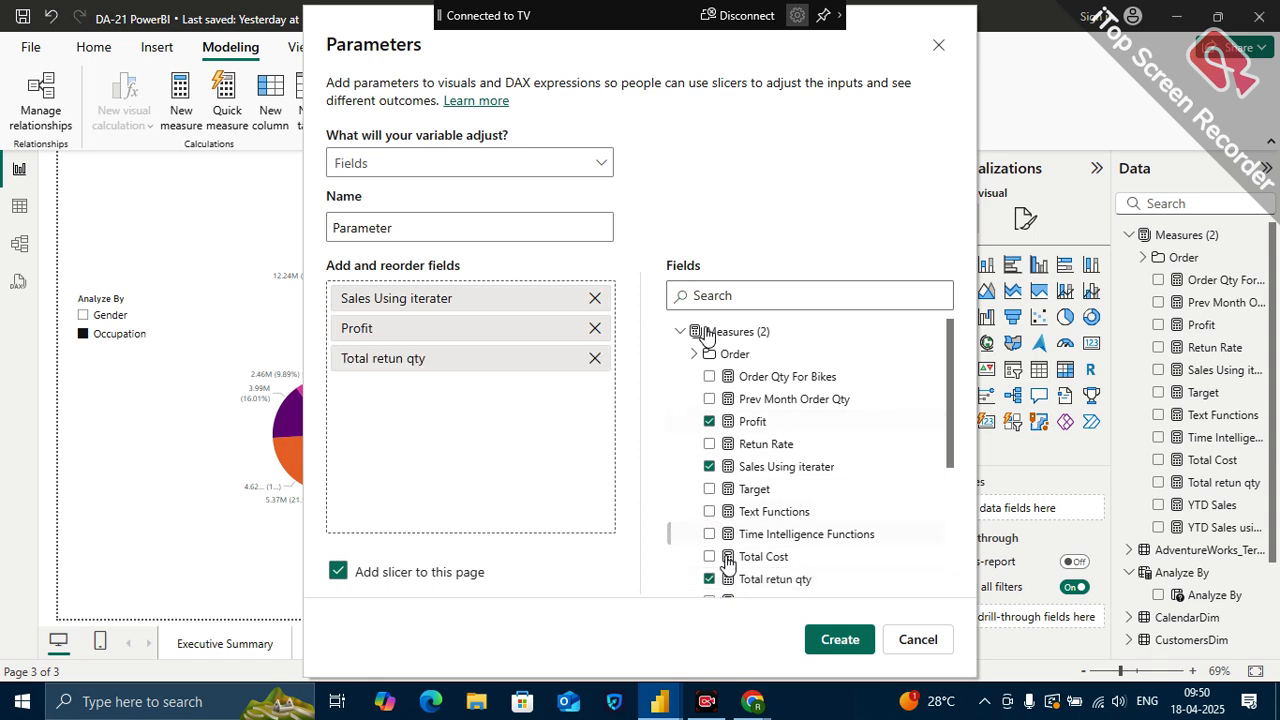
- Name the parameter Measure Name, create it with a slicer on the page, and shrink that slicer below the Analyze By slicer
double_click(402, 214)
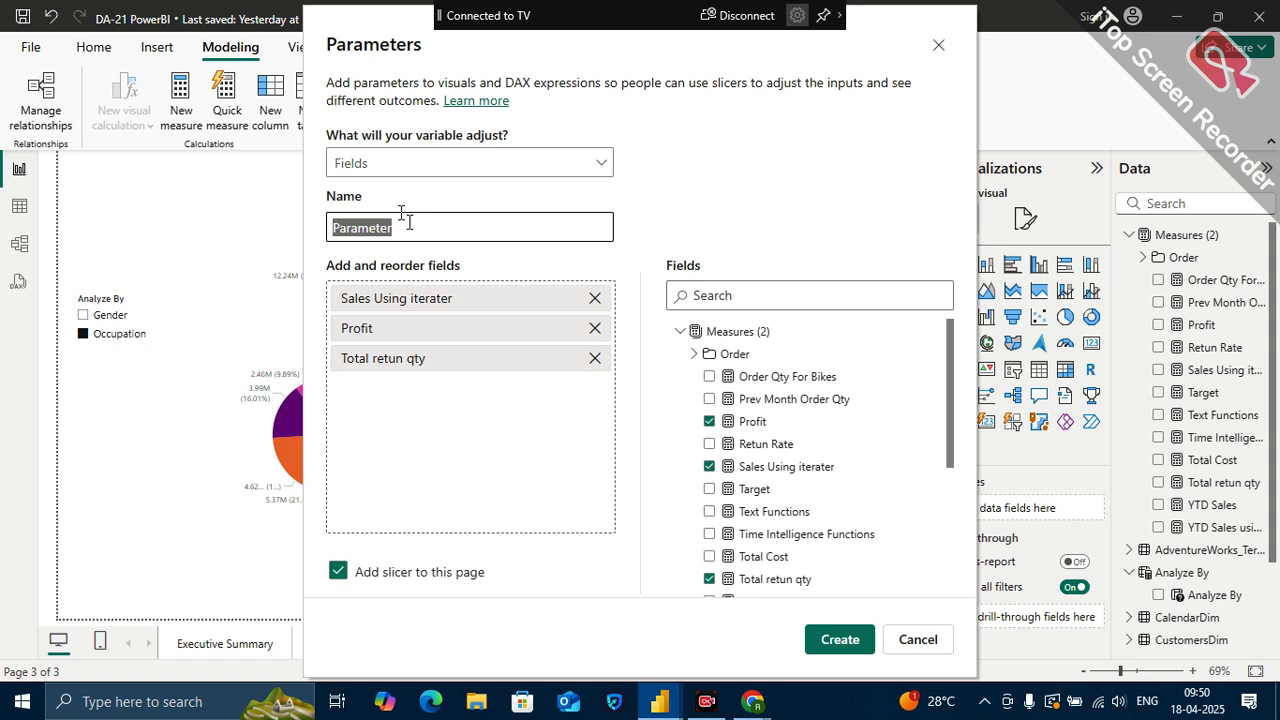
text(Measure N)
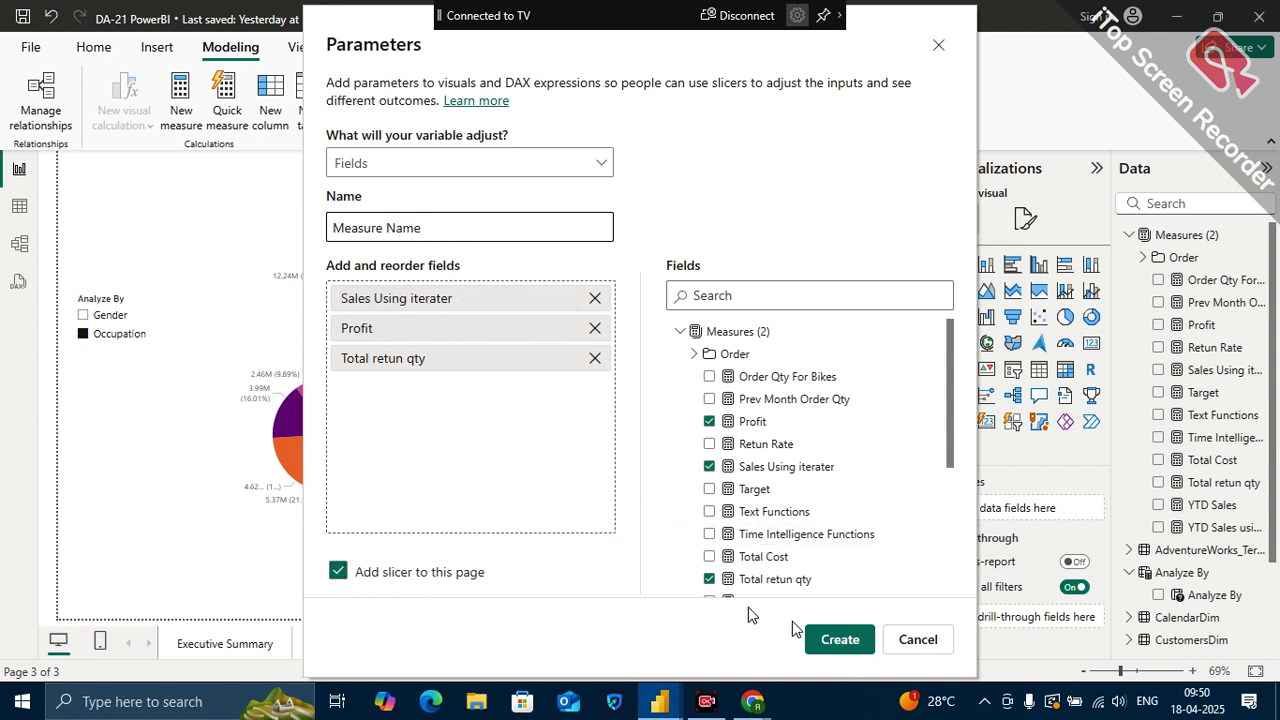
click(822, 638)
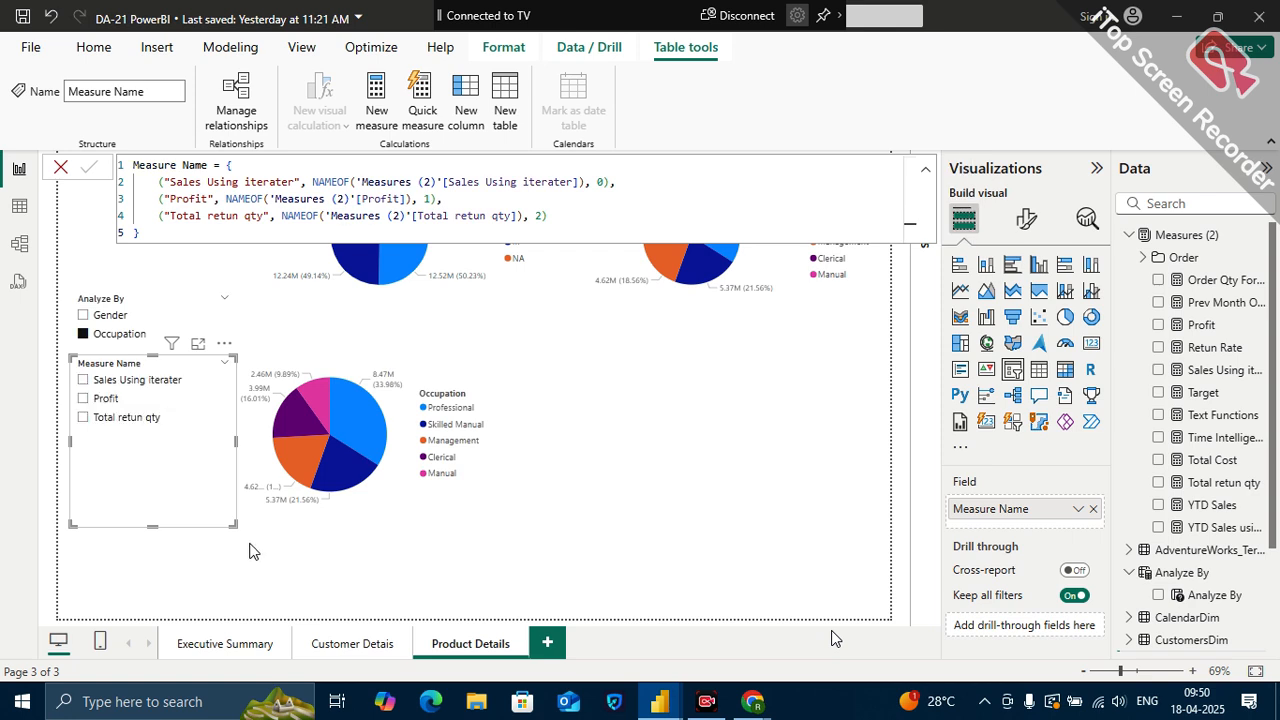
drag(235, 525, 150, 458)
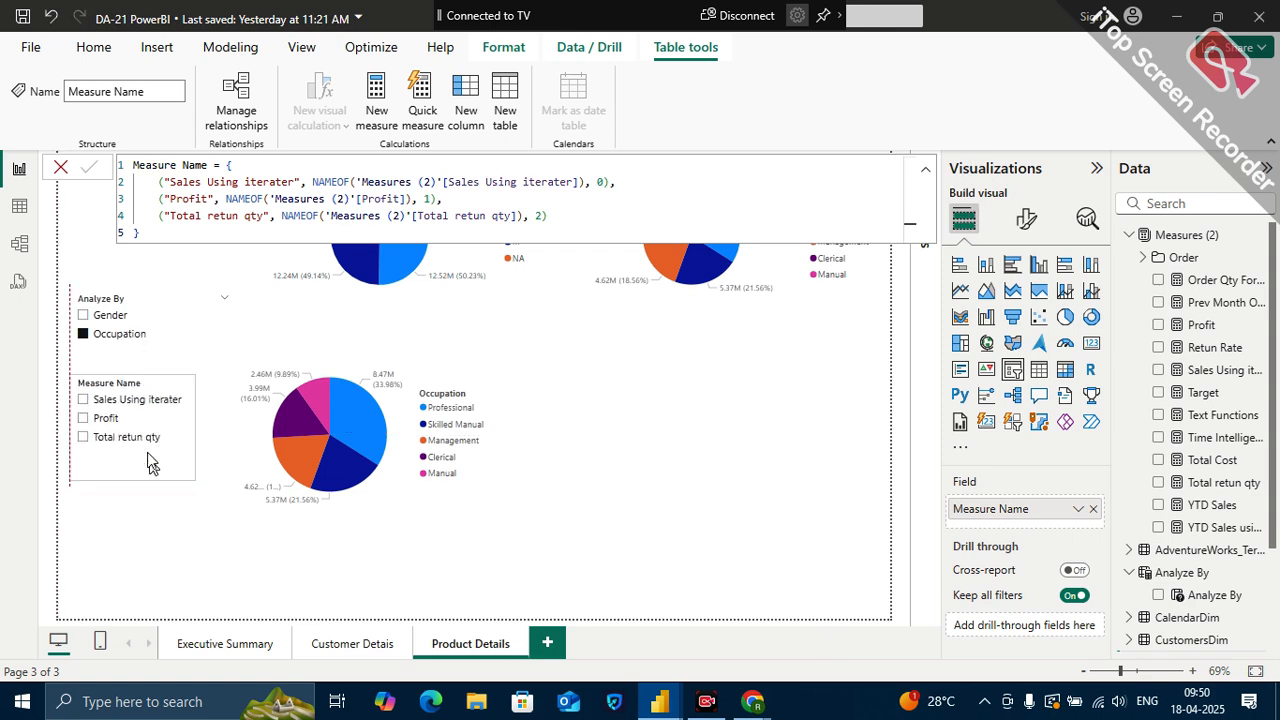
- Replace Sales Using iterater with the Measure Name parameter in the copied pie chart's values
click(449, 378)
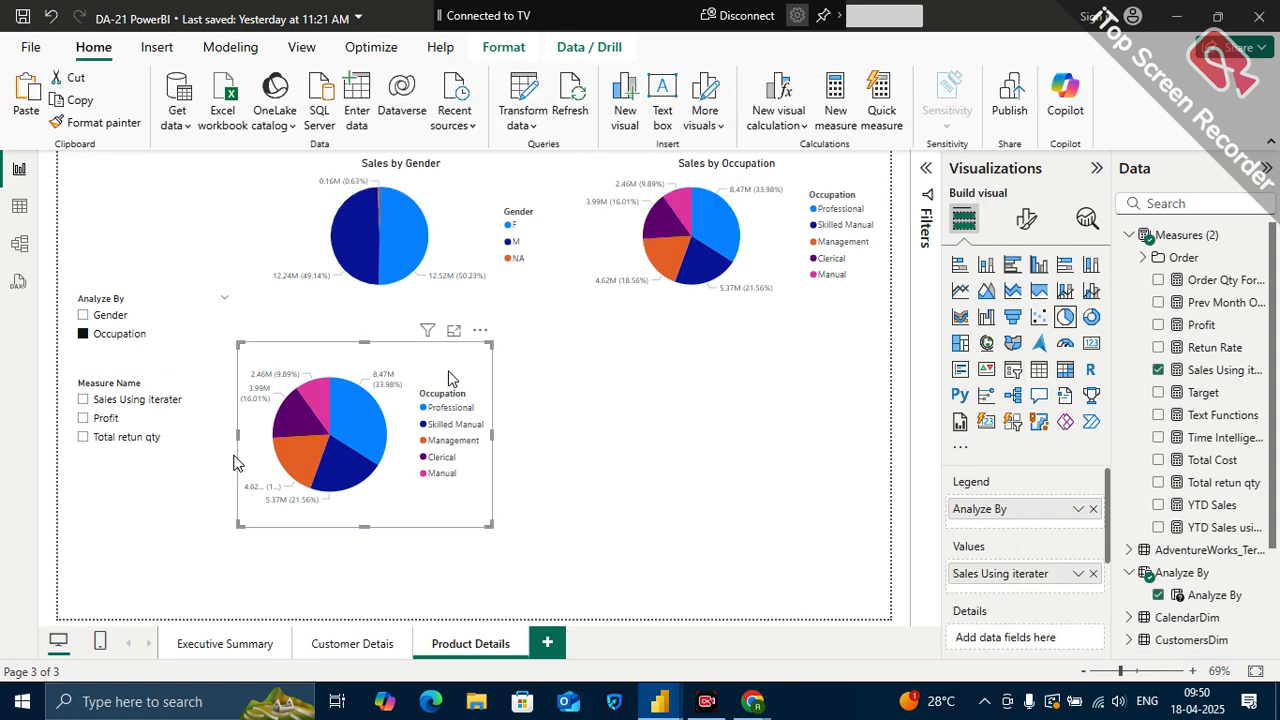
click(1093, 573)
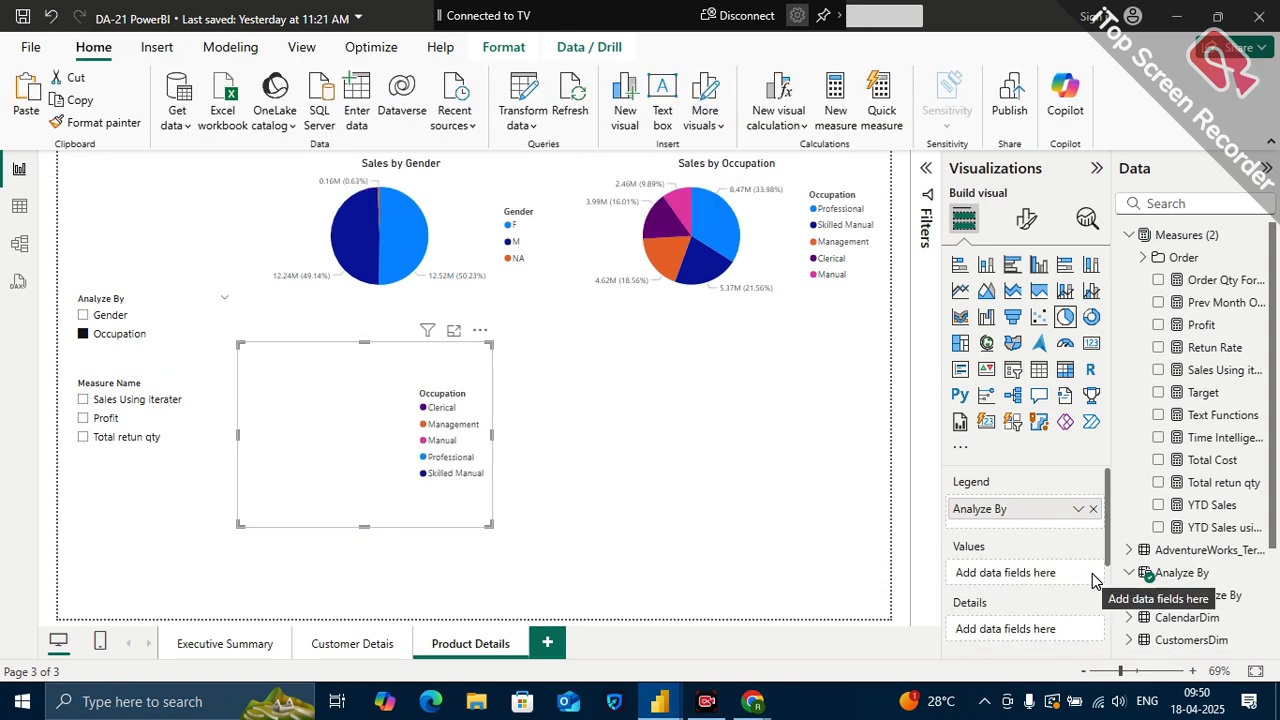
click(1129, 234)
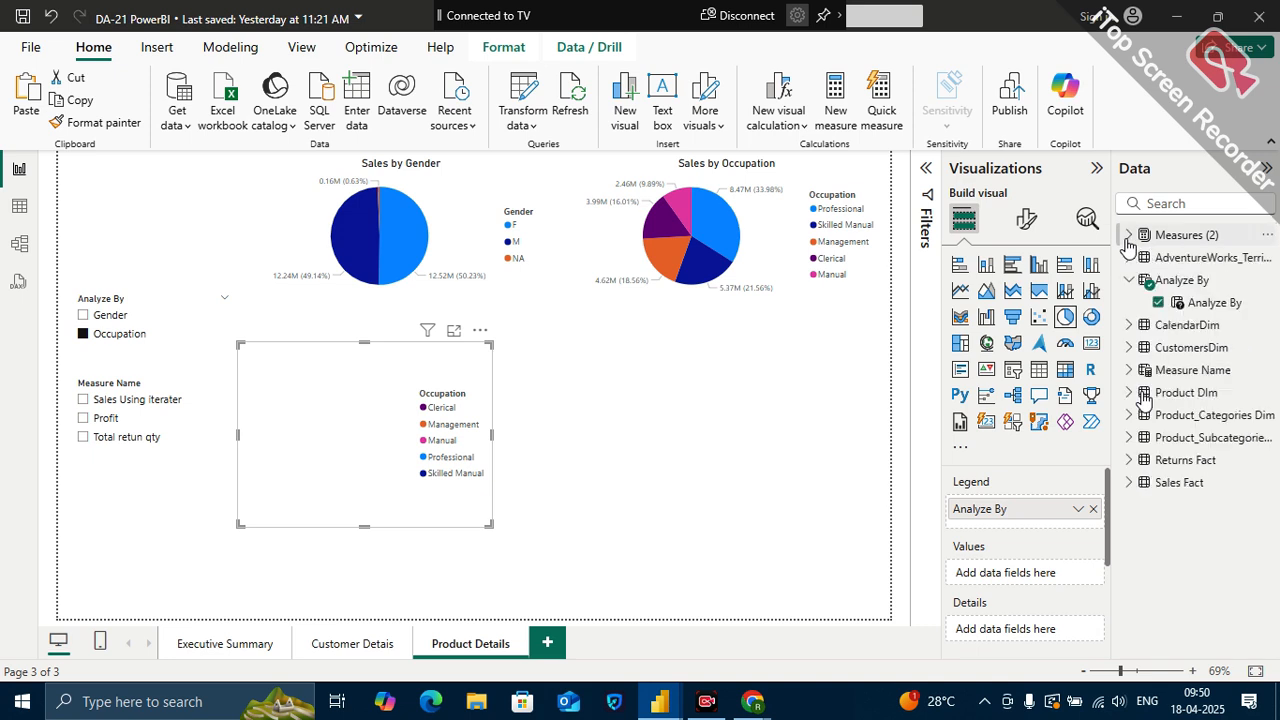
click(1129, 370)
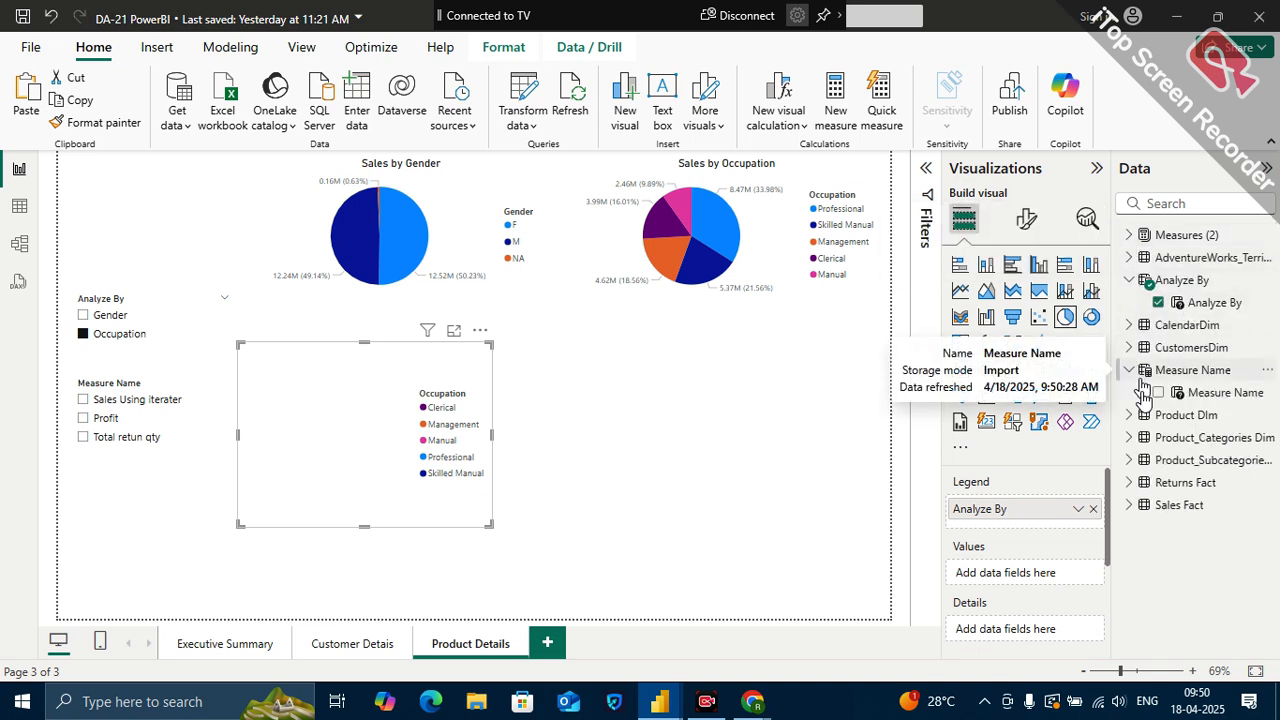
drag(1143, 394, 1045, 572)
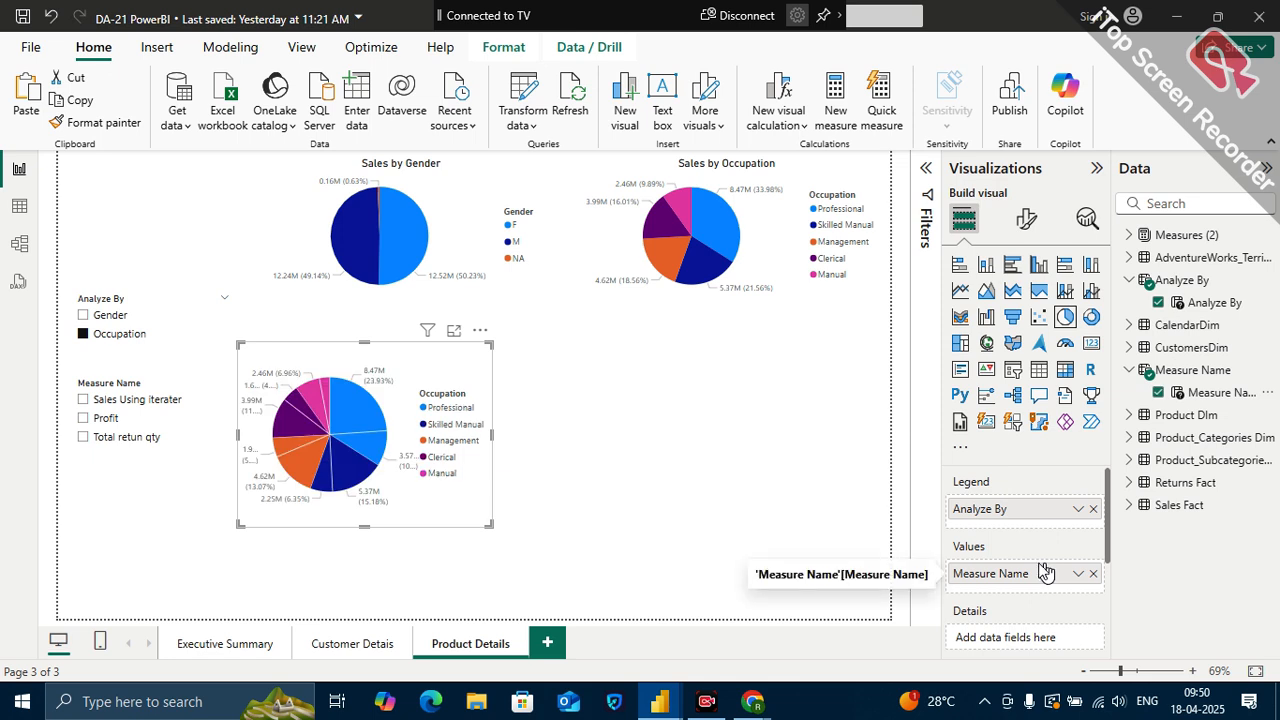
- Test the chart with all three measures and both Analyze By options, finishing on Gender with Sales Using iterater
click(98, 398)
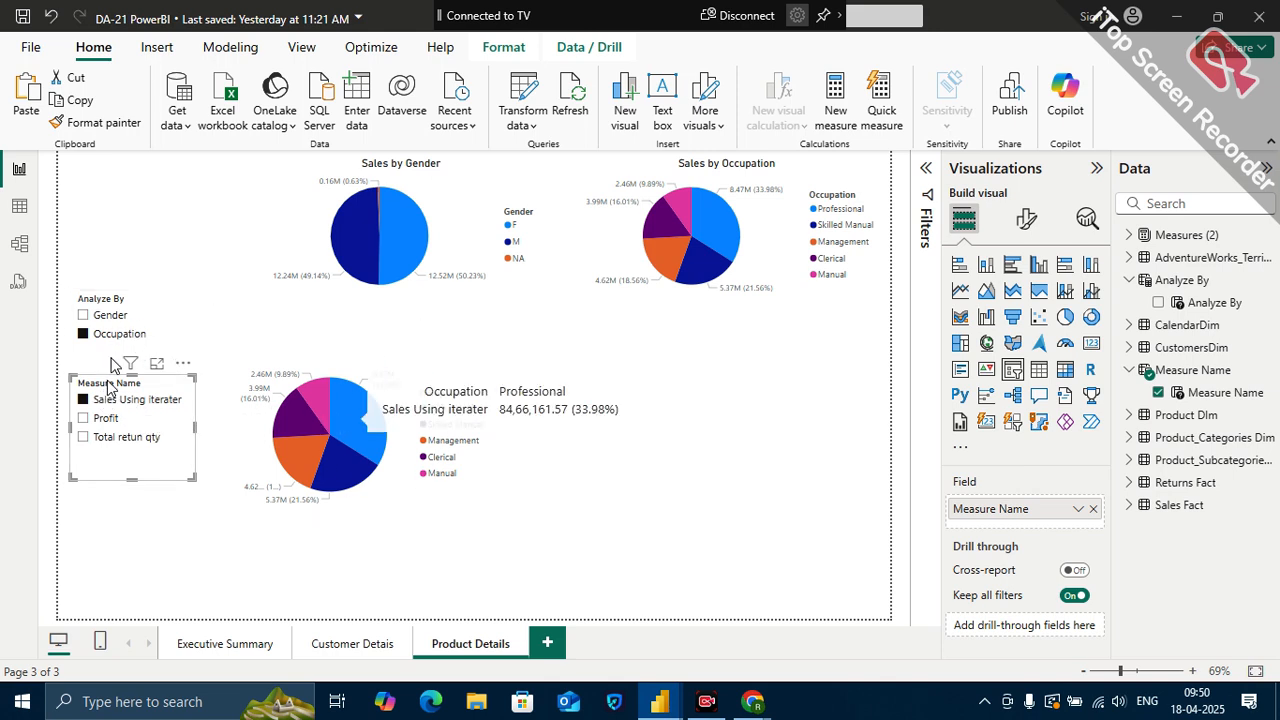
click(105, 418)
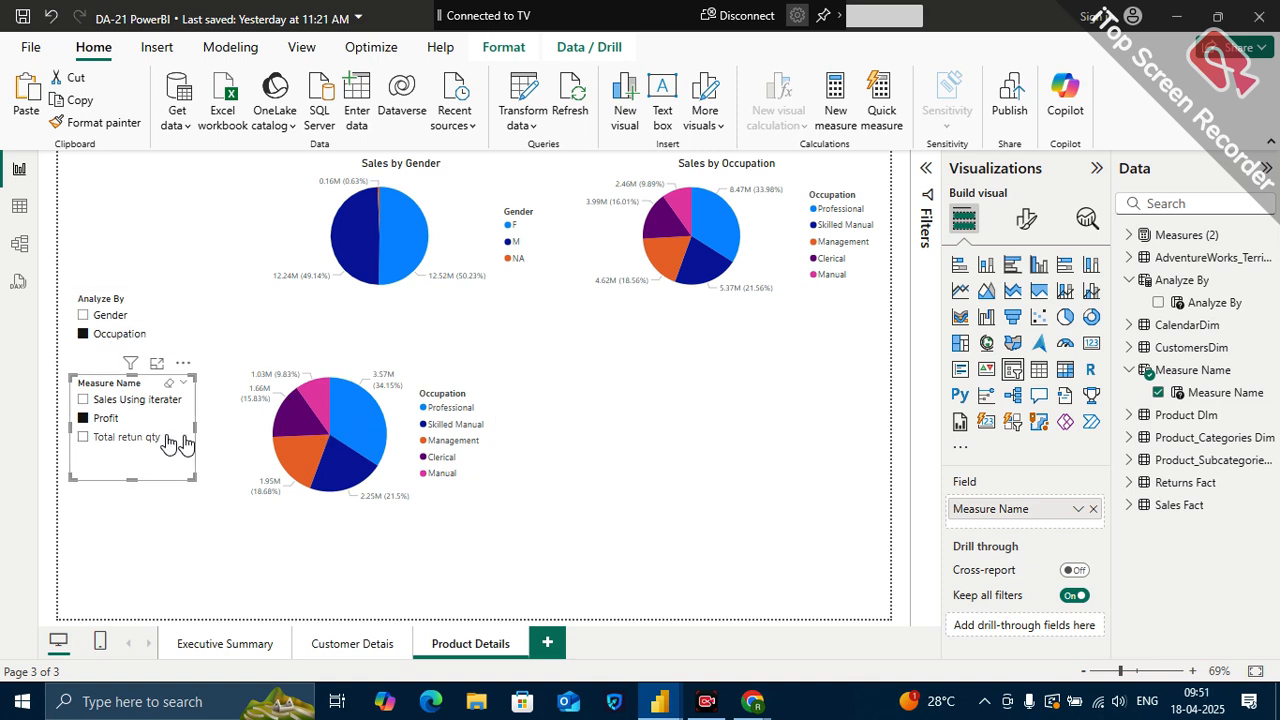
click(125, 440)
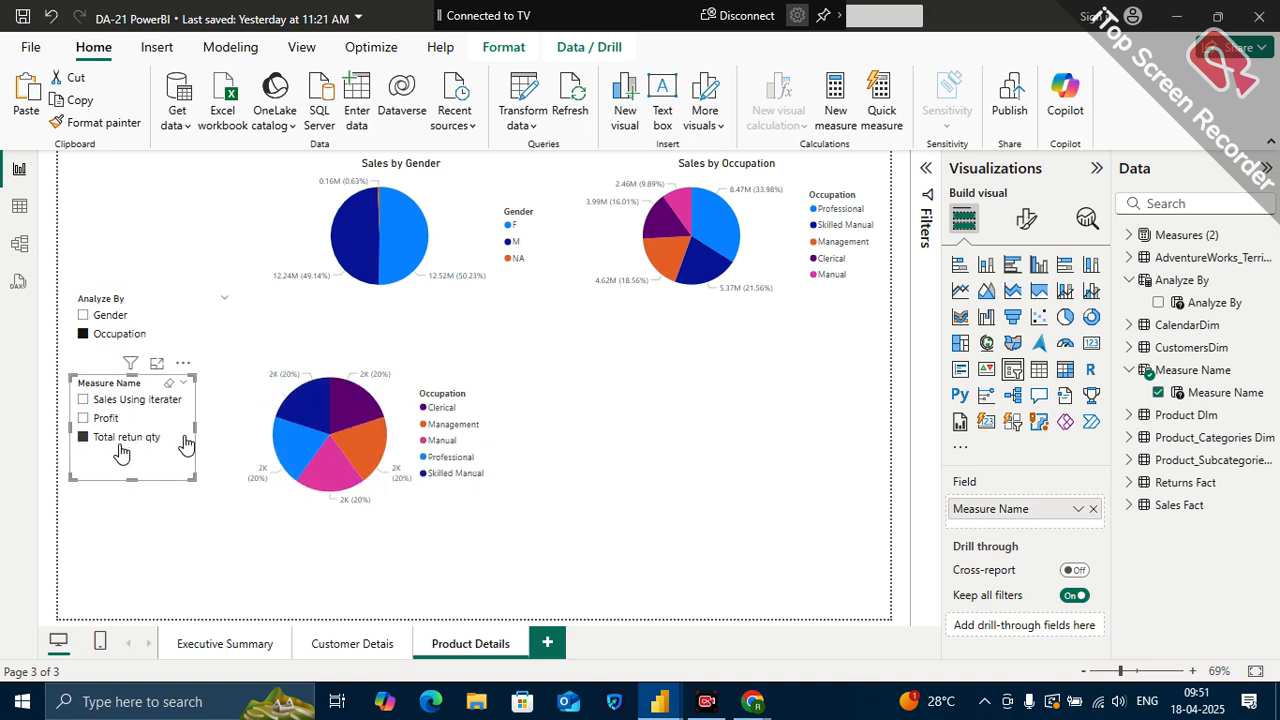
click(110, 318)
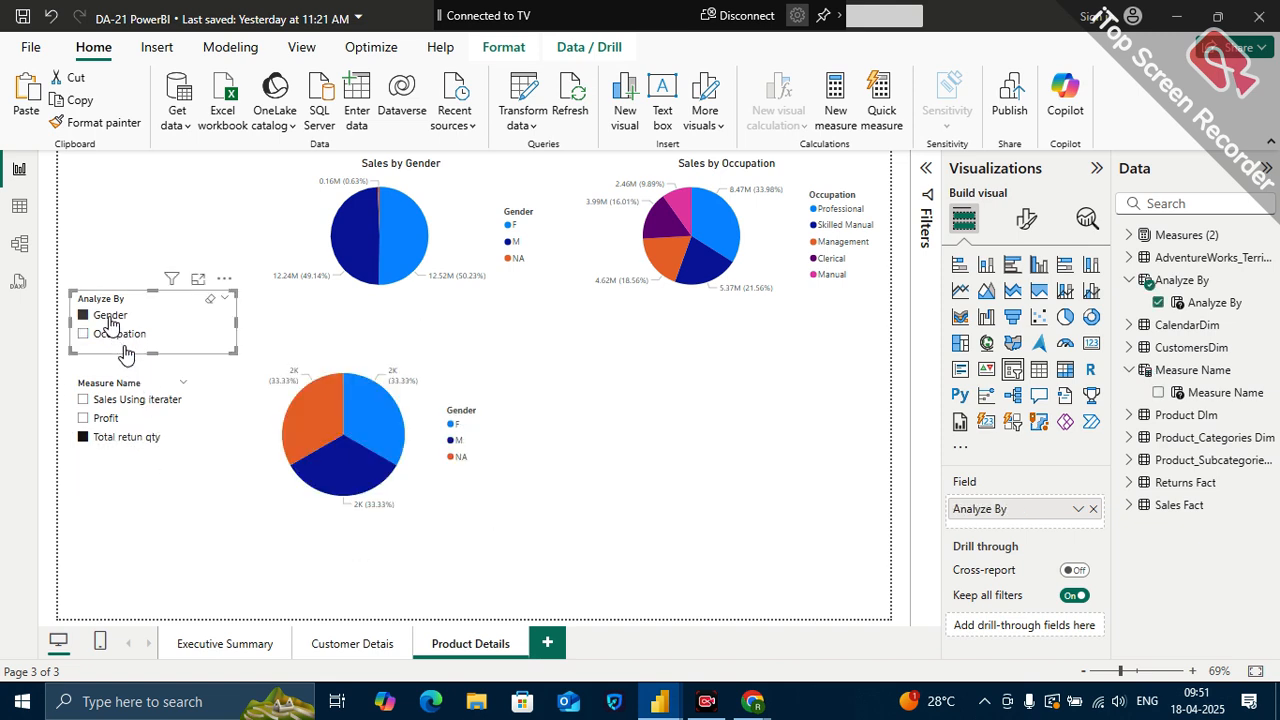
click(104, 418)
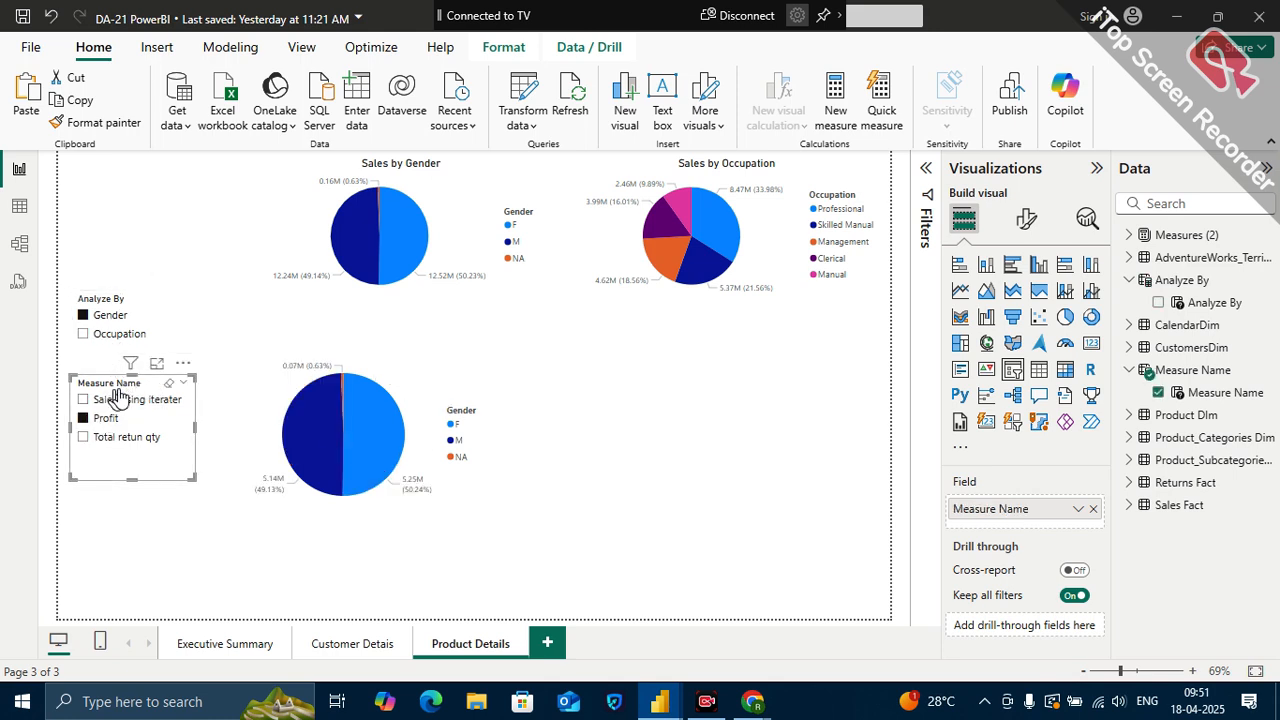
click(101, 398)
mouse_move(390, 420)
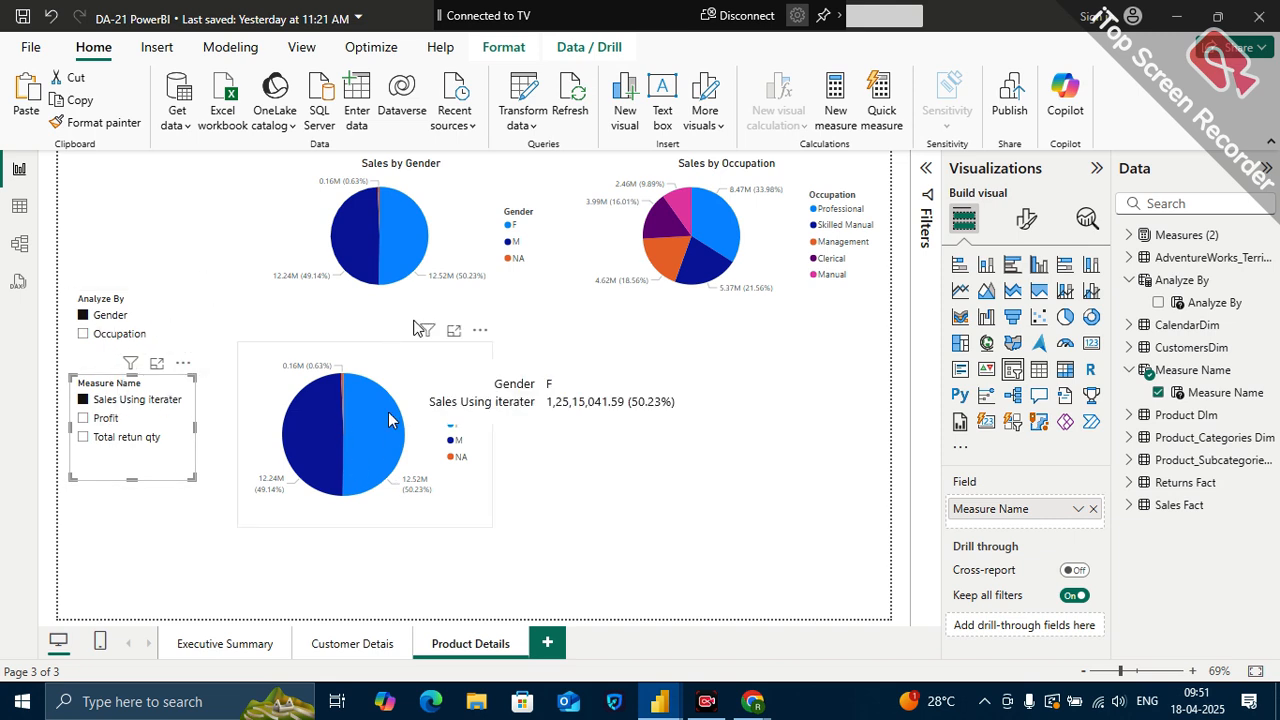
- Move the parameter-driven pie chart slightly to the right, away from the slicers
click(432, 372)
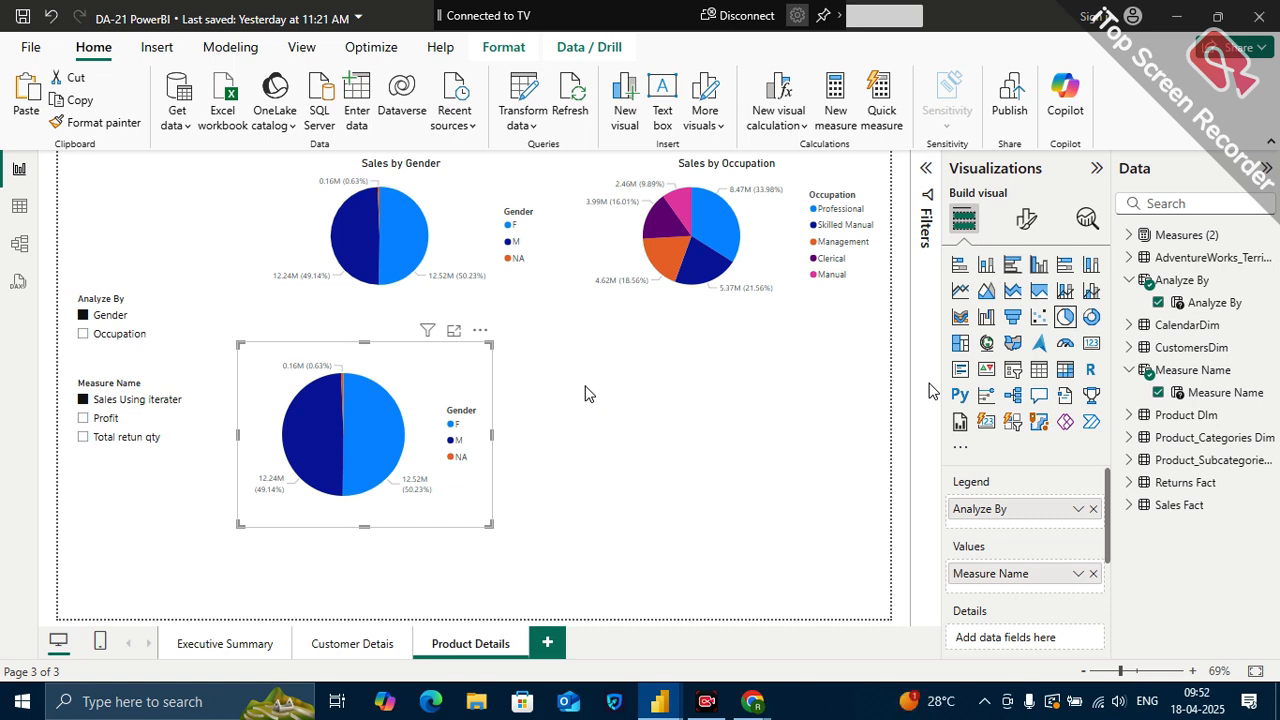
drag(420, 367, 458, 369)
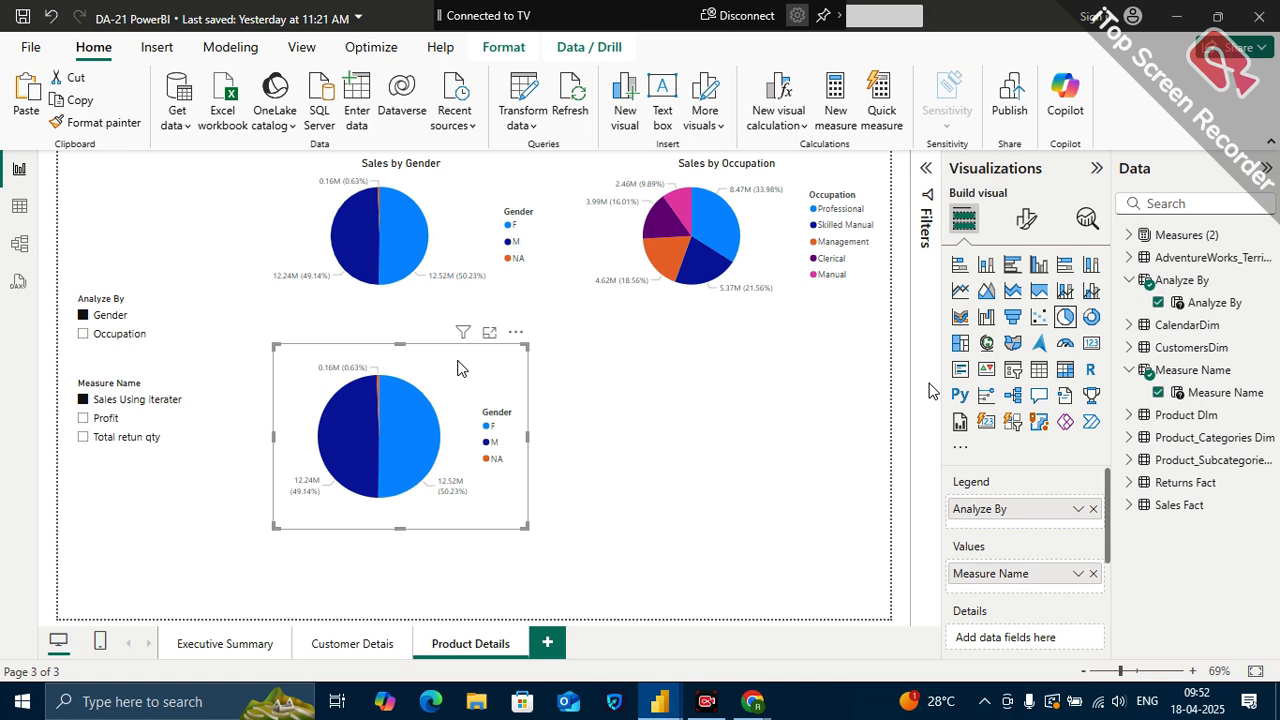
click(538, 133)
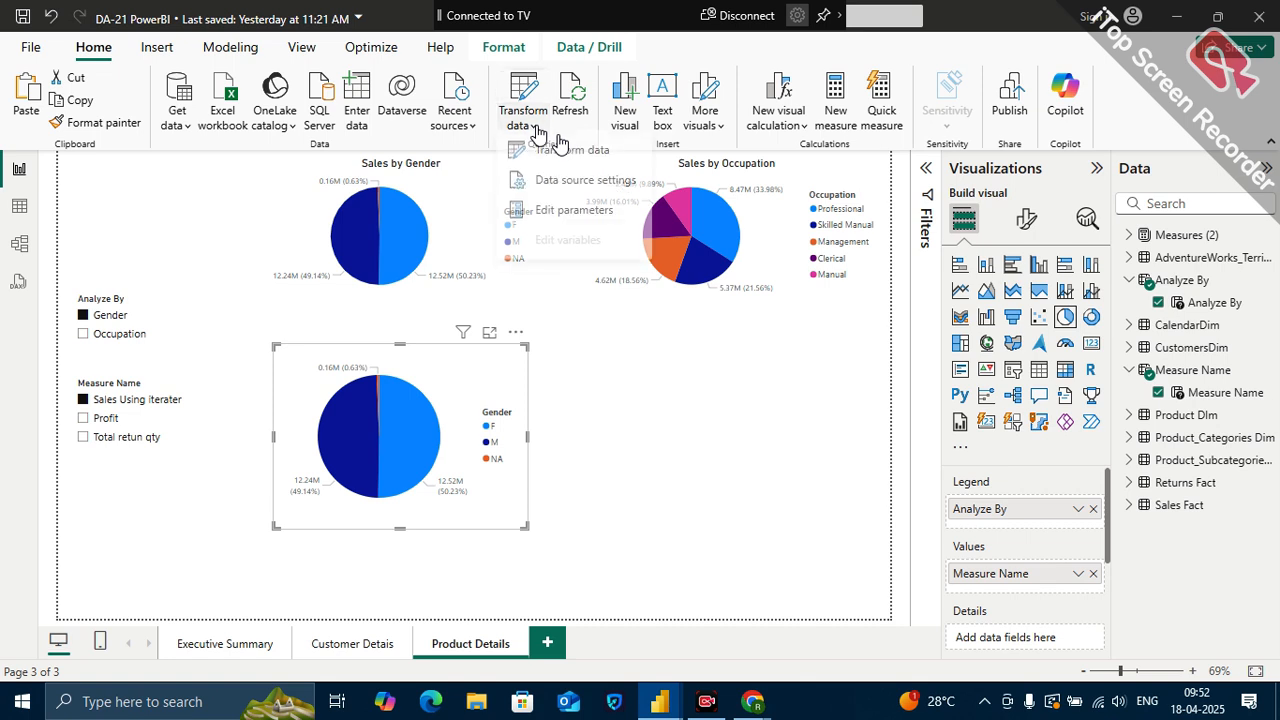
click(228, 46)
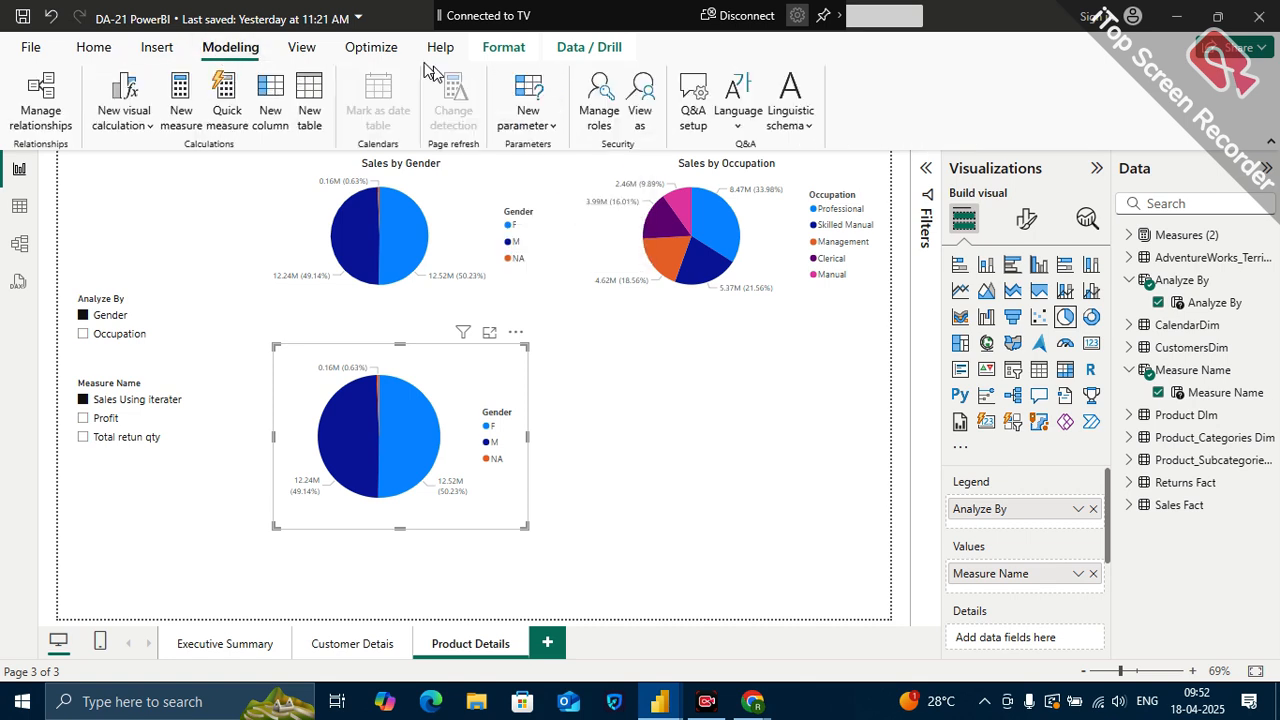
click(557, 126)
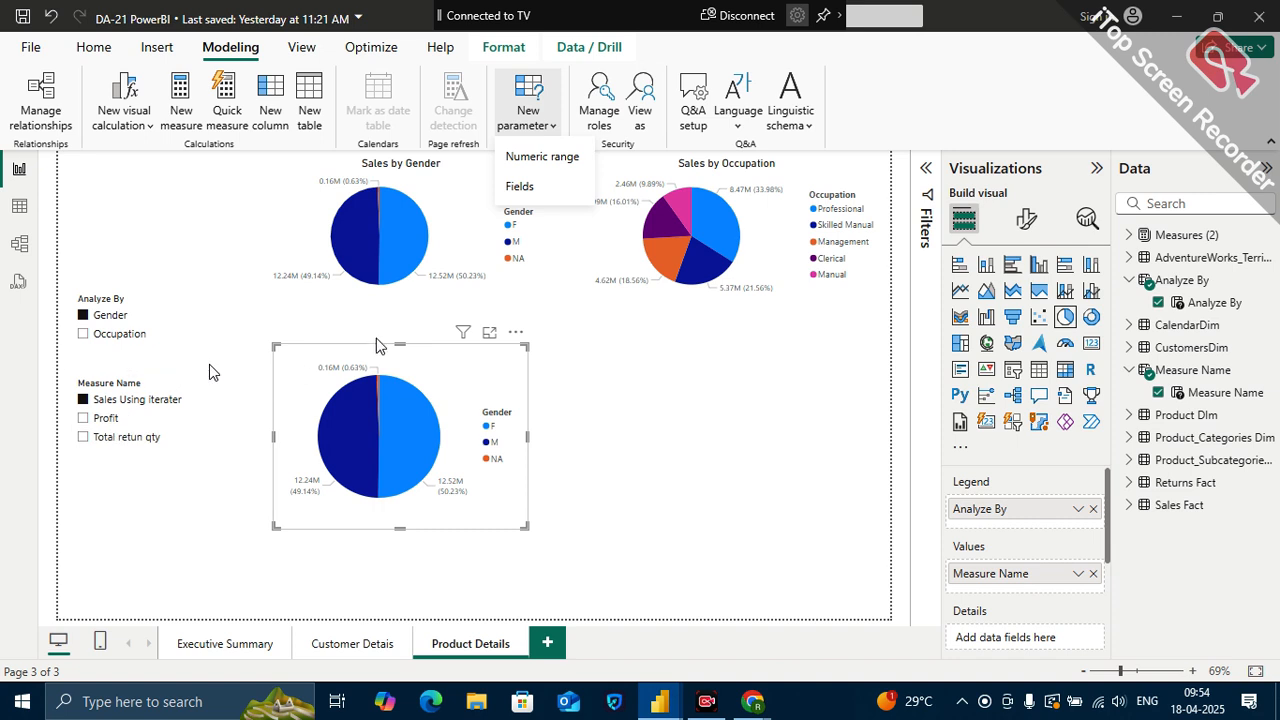
key(Escape)
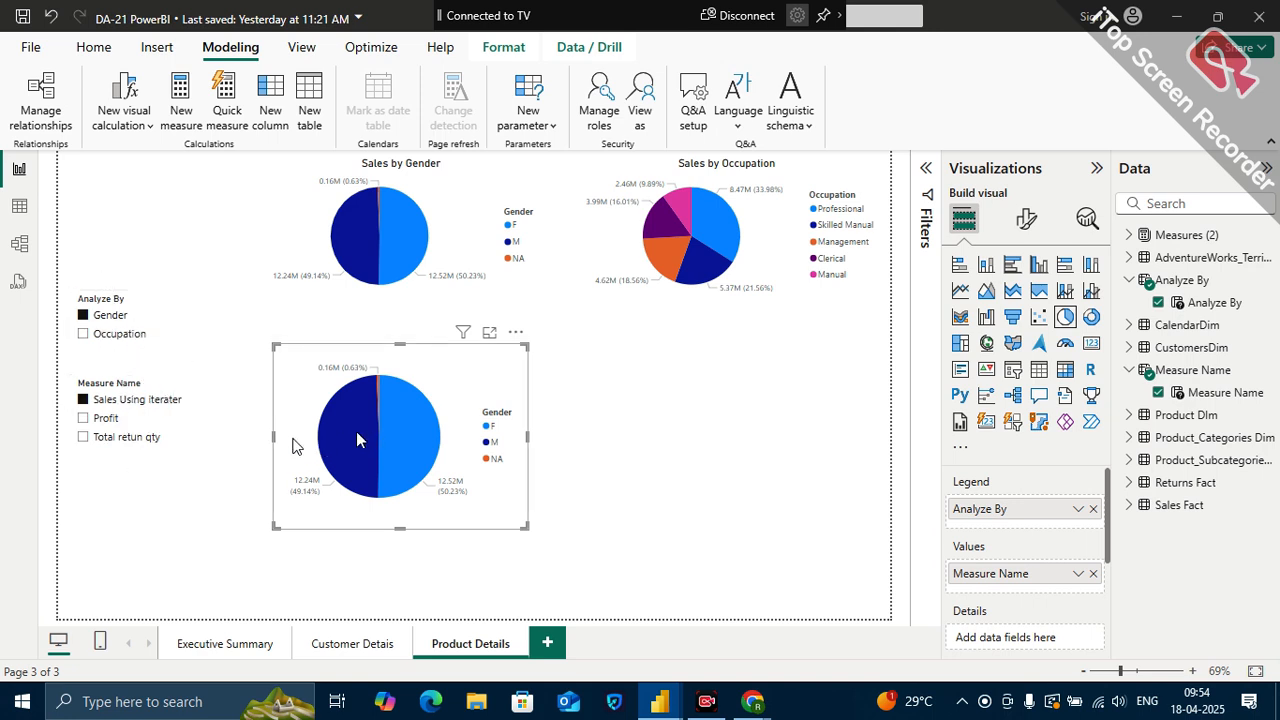
- Move the parameter-driven pie chart beneath the Sales by Occupation chart and convert it to a stacked bar chart
mouse_move(403, 430)
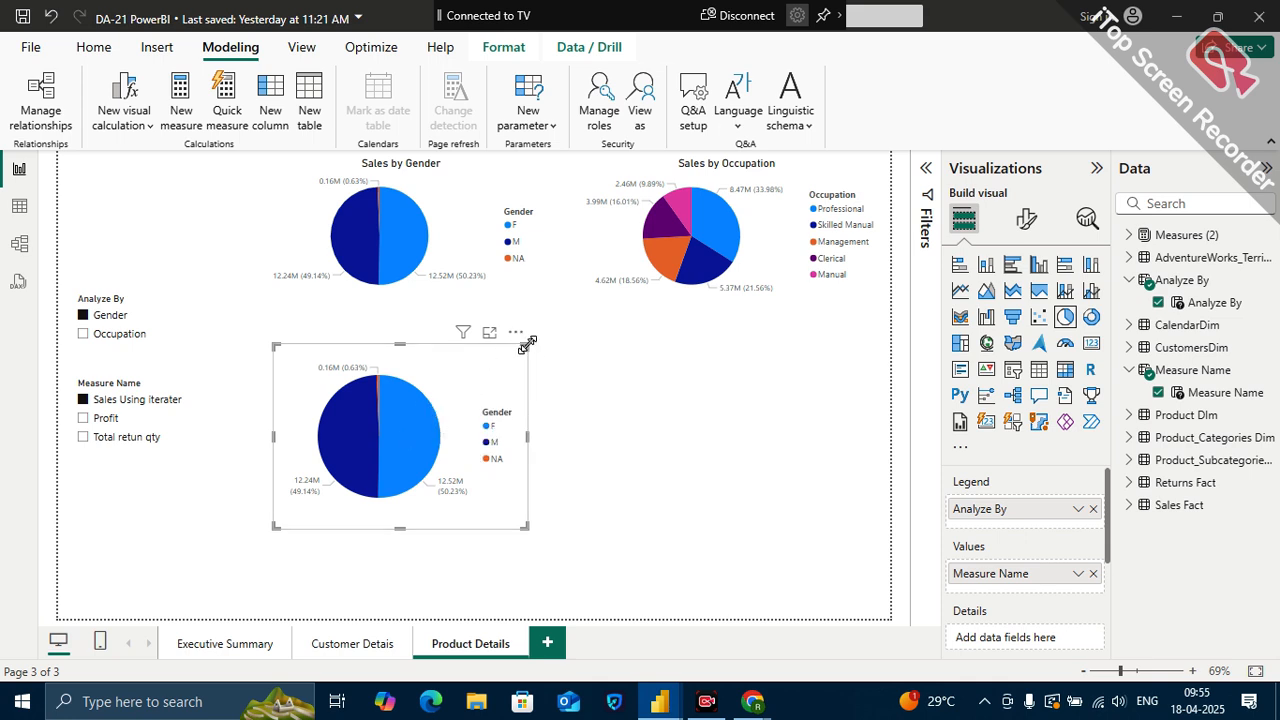
drag(527, 344, 783, 339)
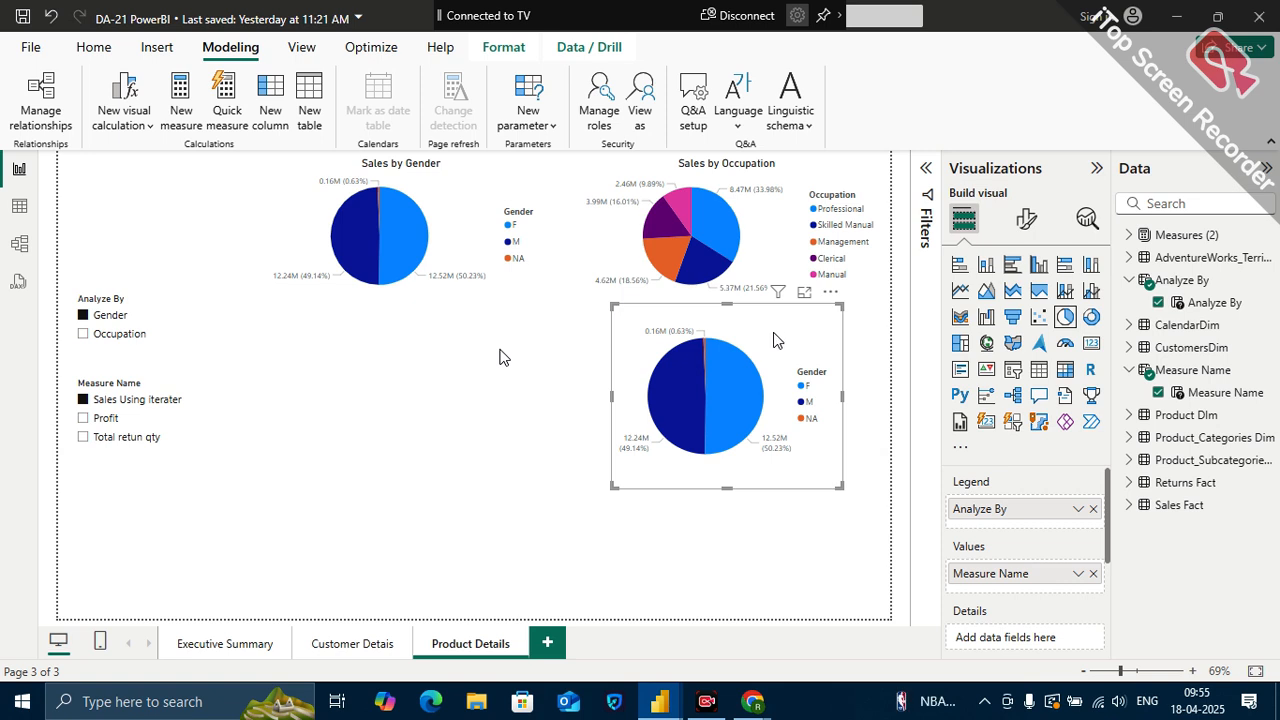
drag(773, 341, 754, 350)
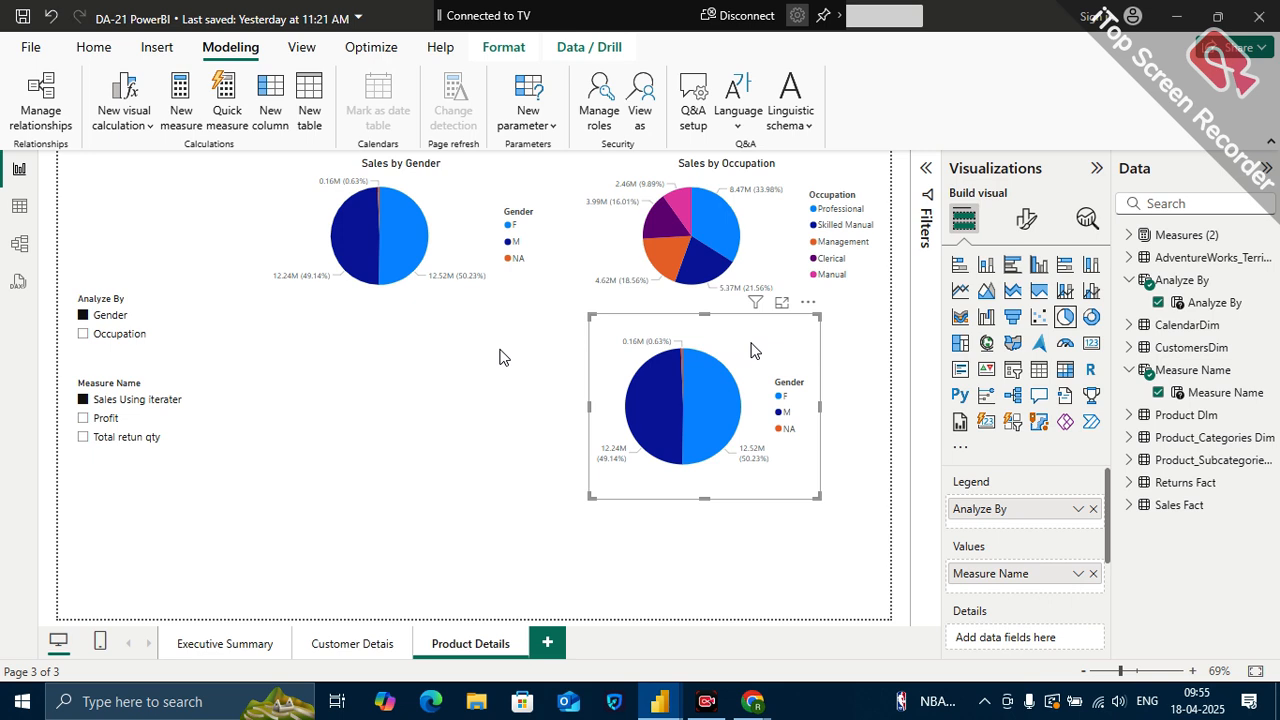
click(959, 265)
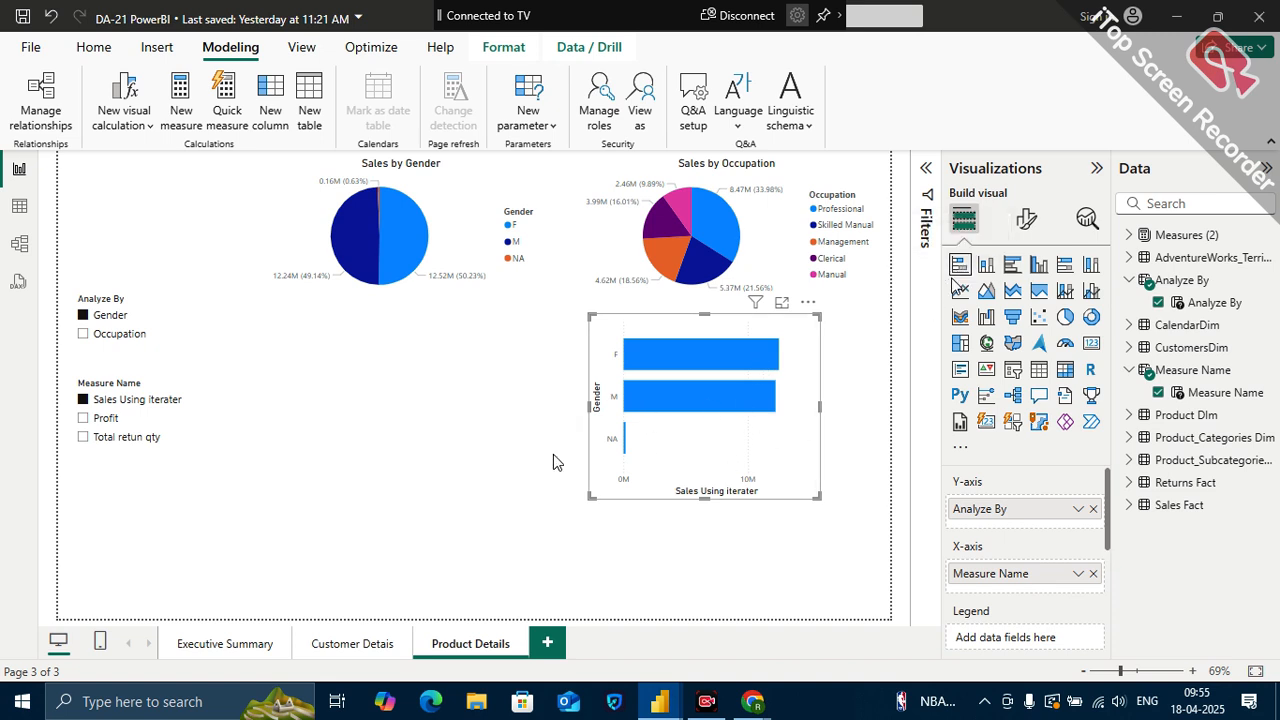
- Test the bar chart on Occupation with all three measures, finishing on Sales Using iterater, and shift the chart down toward the page centre
click(101, 338)
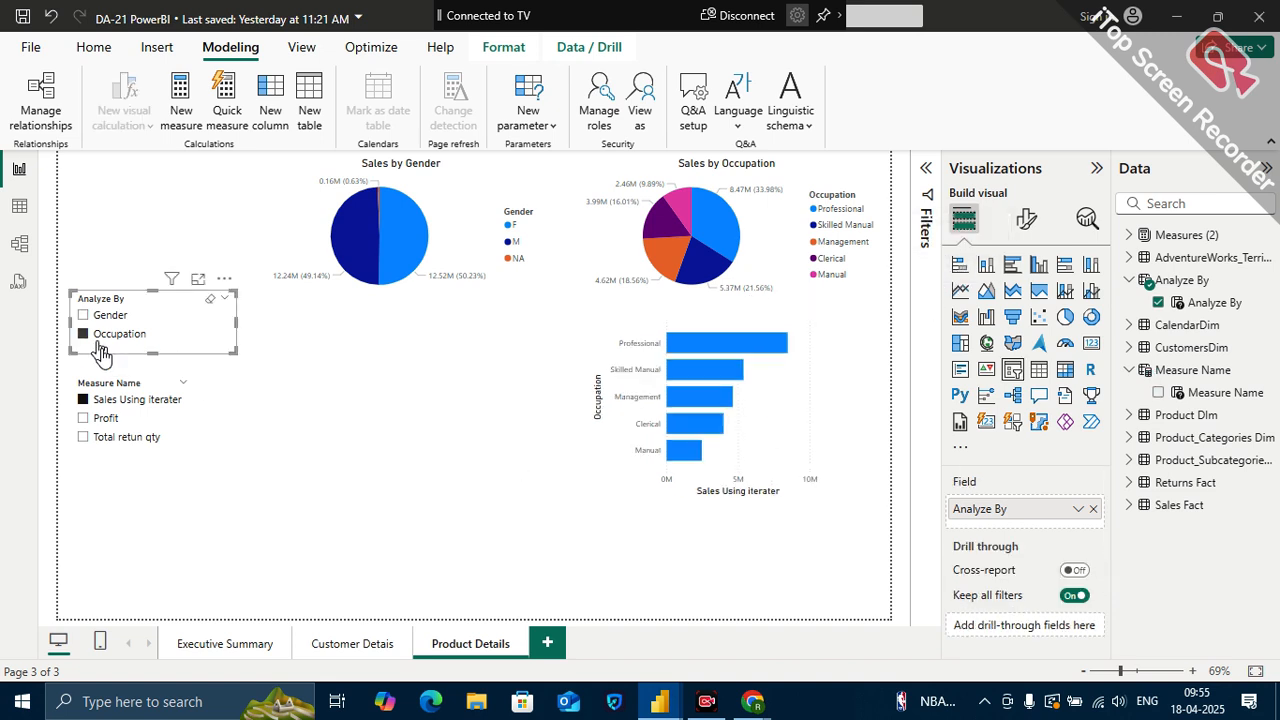
click(104, 416)
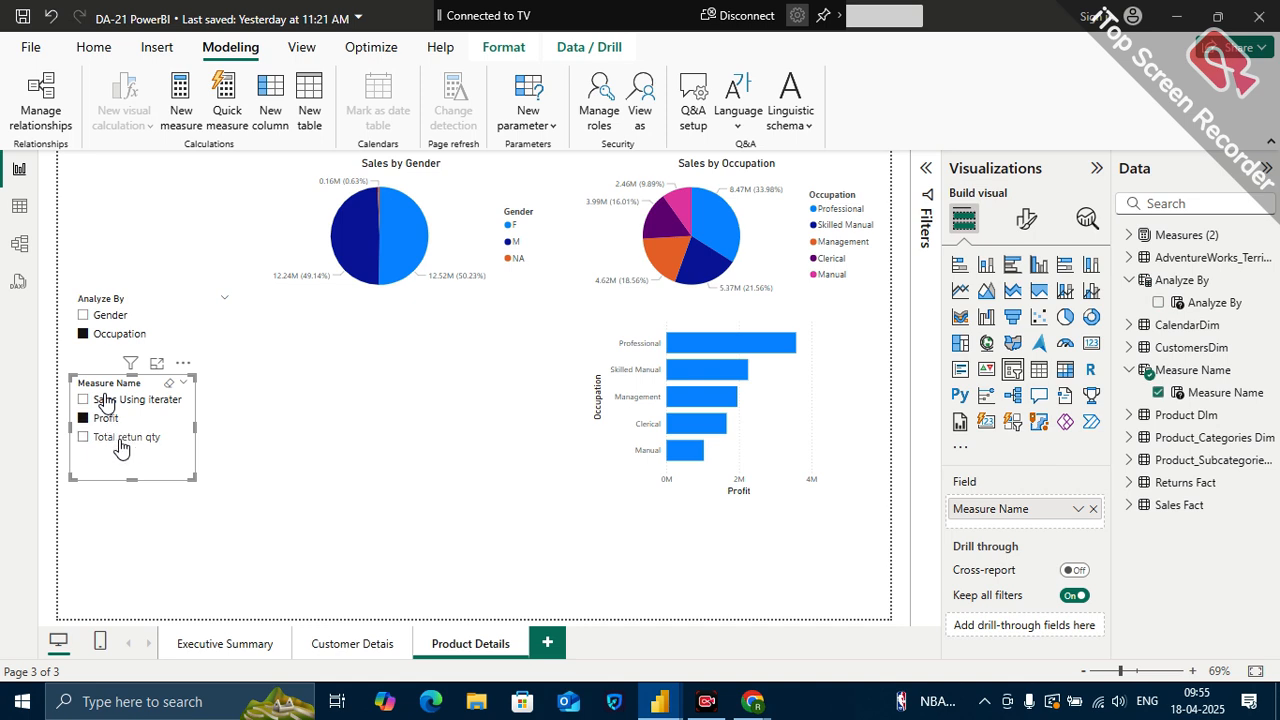
click(120, 440)
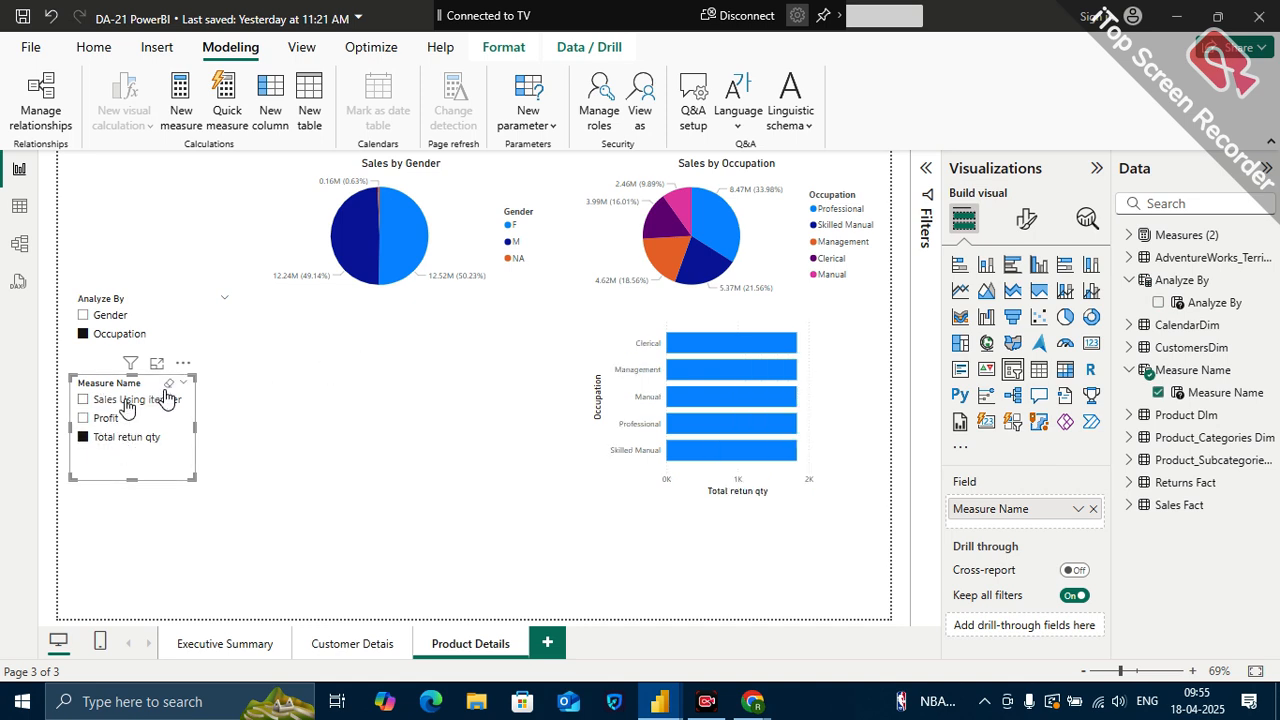
click(106, 417)
click(120, 401)
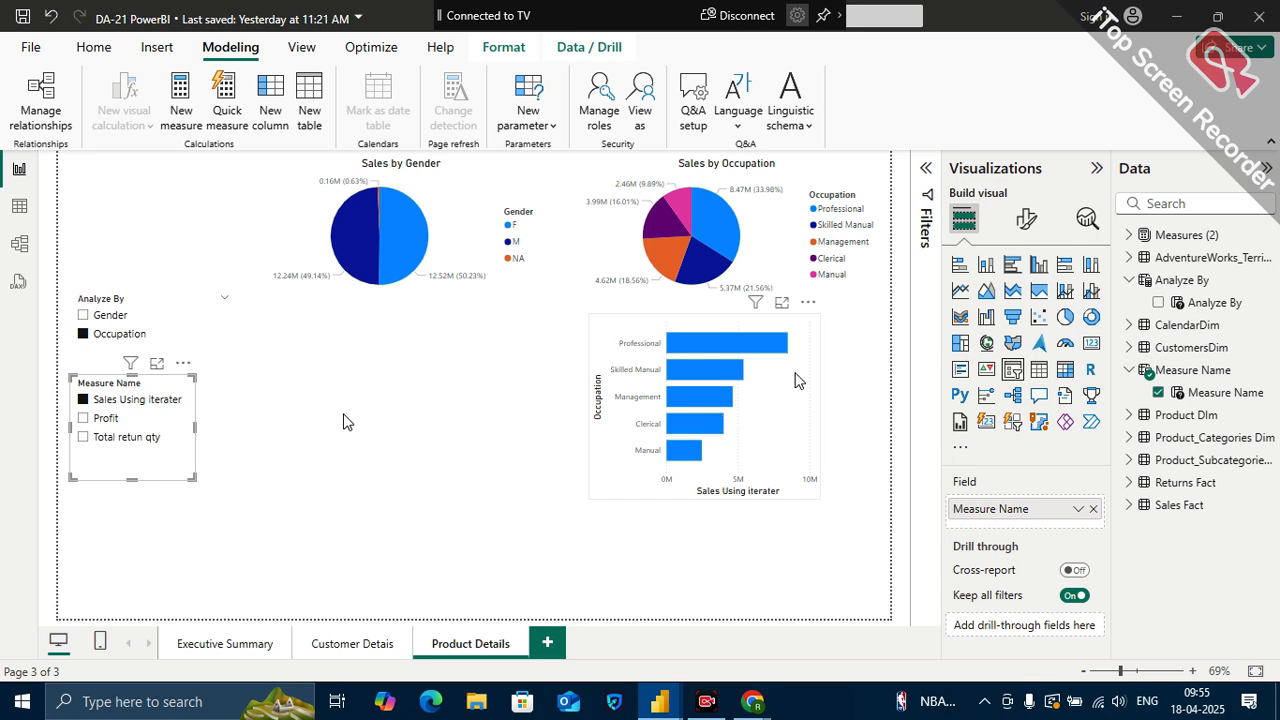
drag(795, 380, 701, 410)
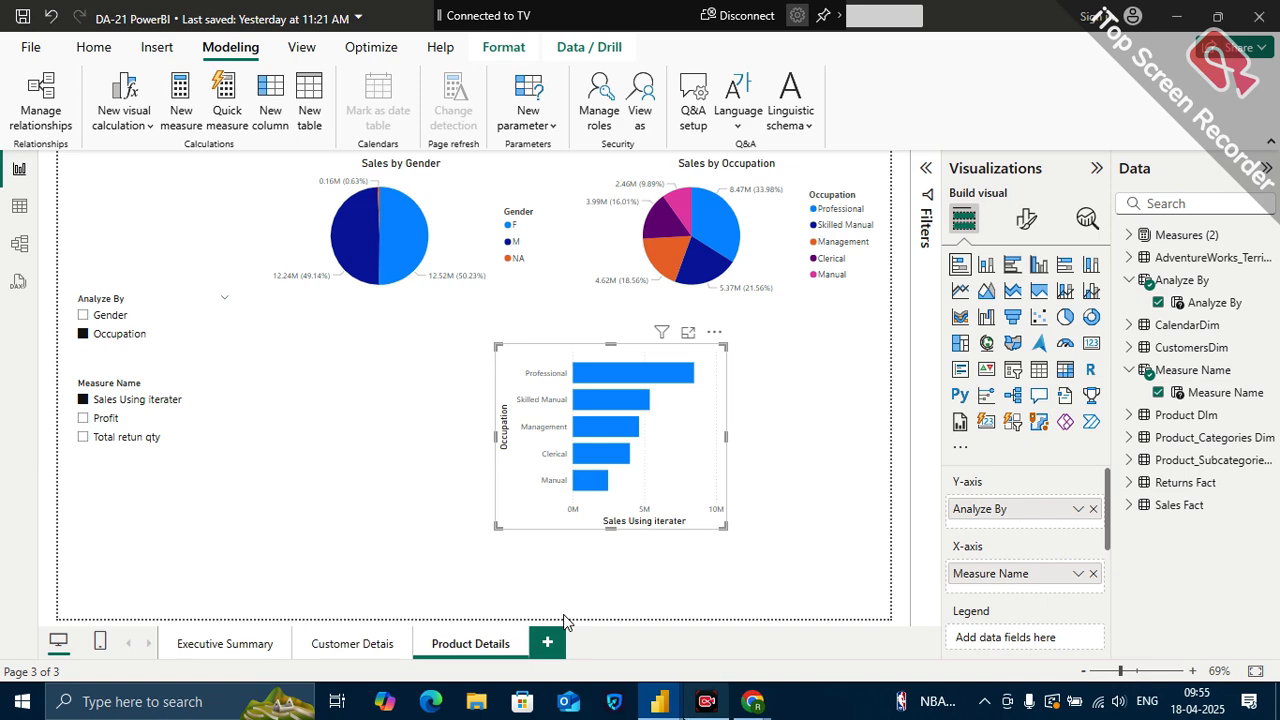
- Switch to Google Meet to admit the waiting participant, return to Power BI, and move the bar chart back beneath Sales by Occupation
mouse_move(752, 701)
click(635, 611)
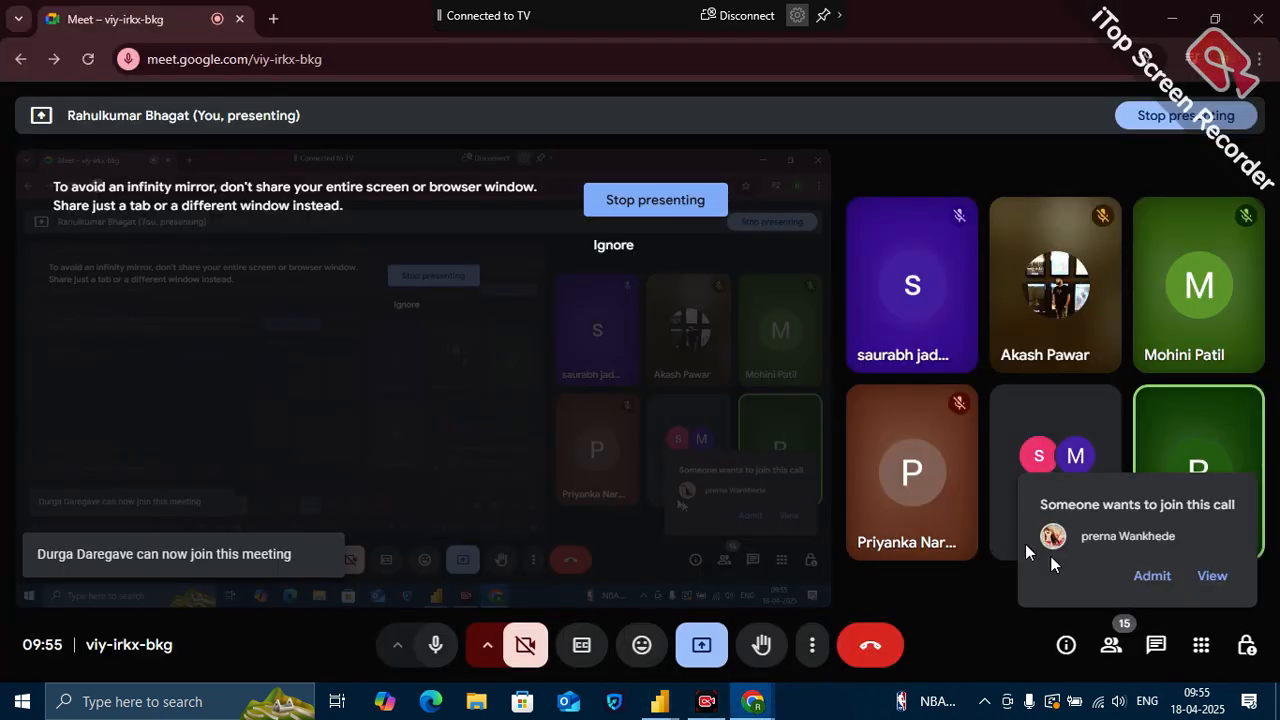
click(1152, 575)
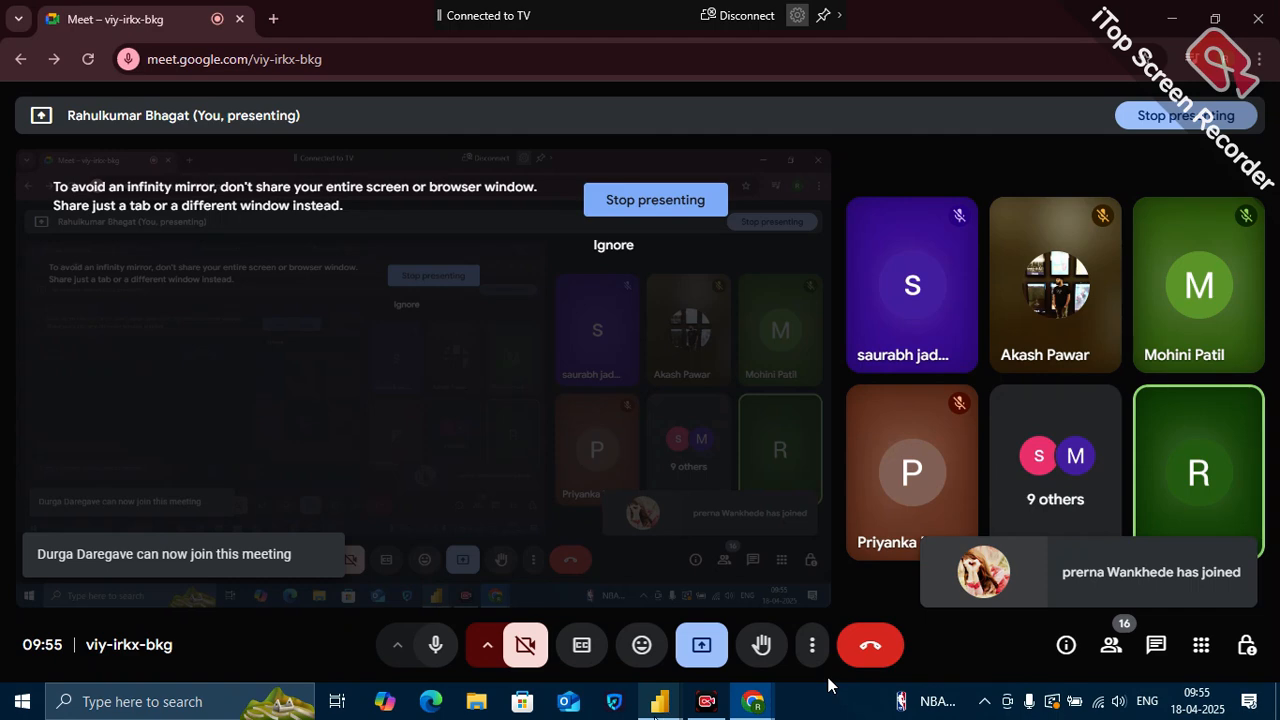
mouse_move(659, 701)
click(543, 640)
drag(675, 444, 793, 435)
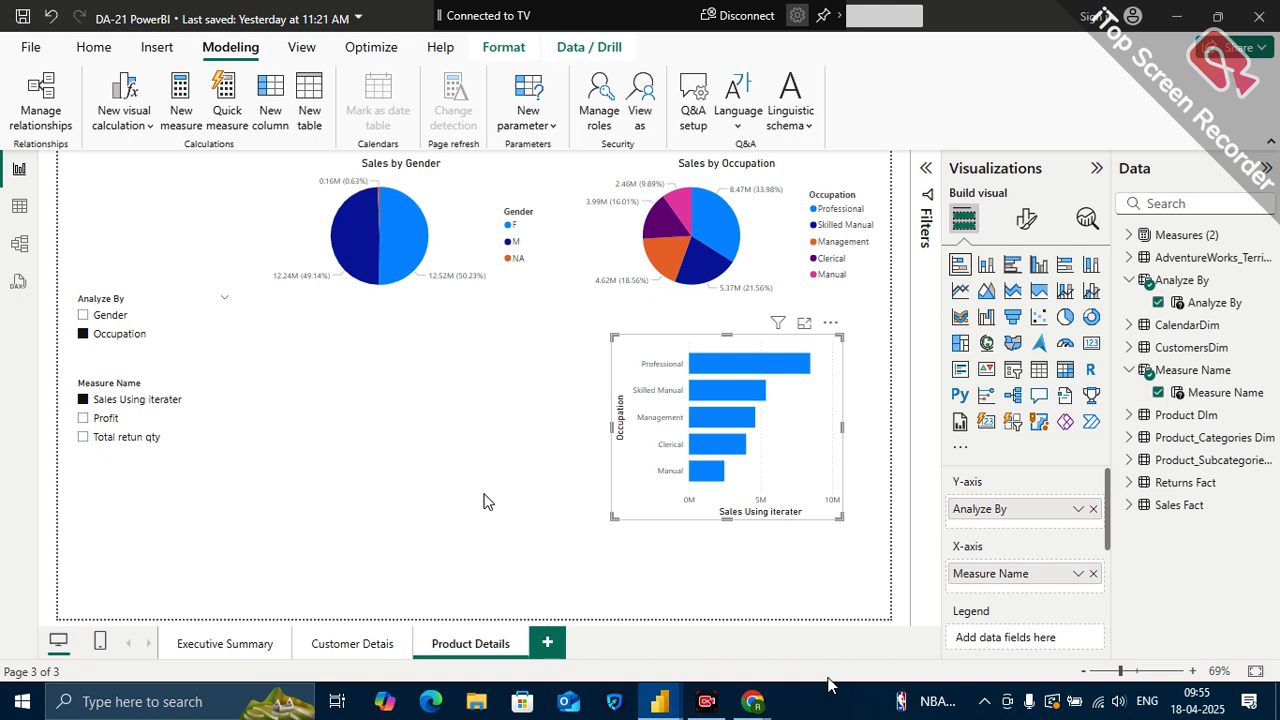
- Start a new numeric range parameter named Adjusted price with the Decimal number data type
click(555, 126)
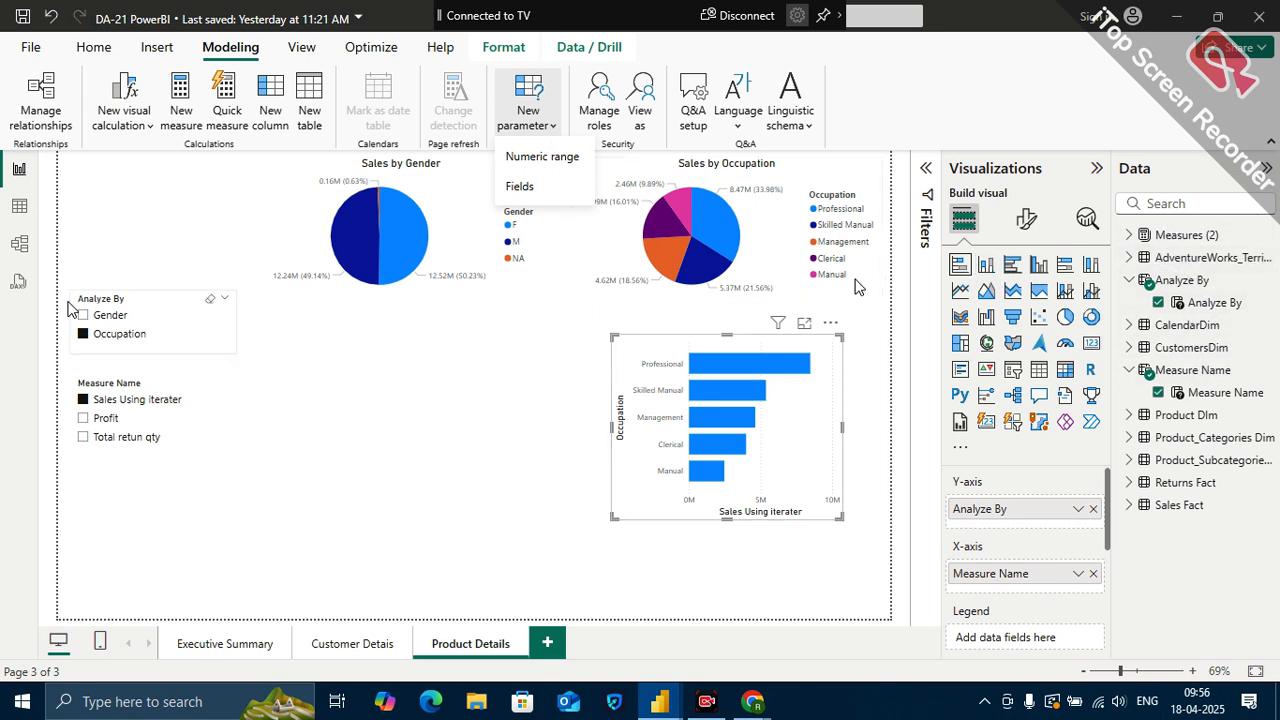
click(548, 157)
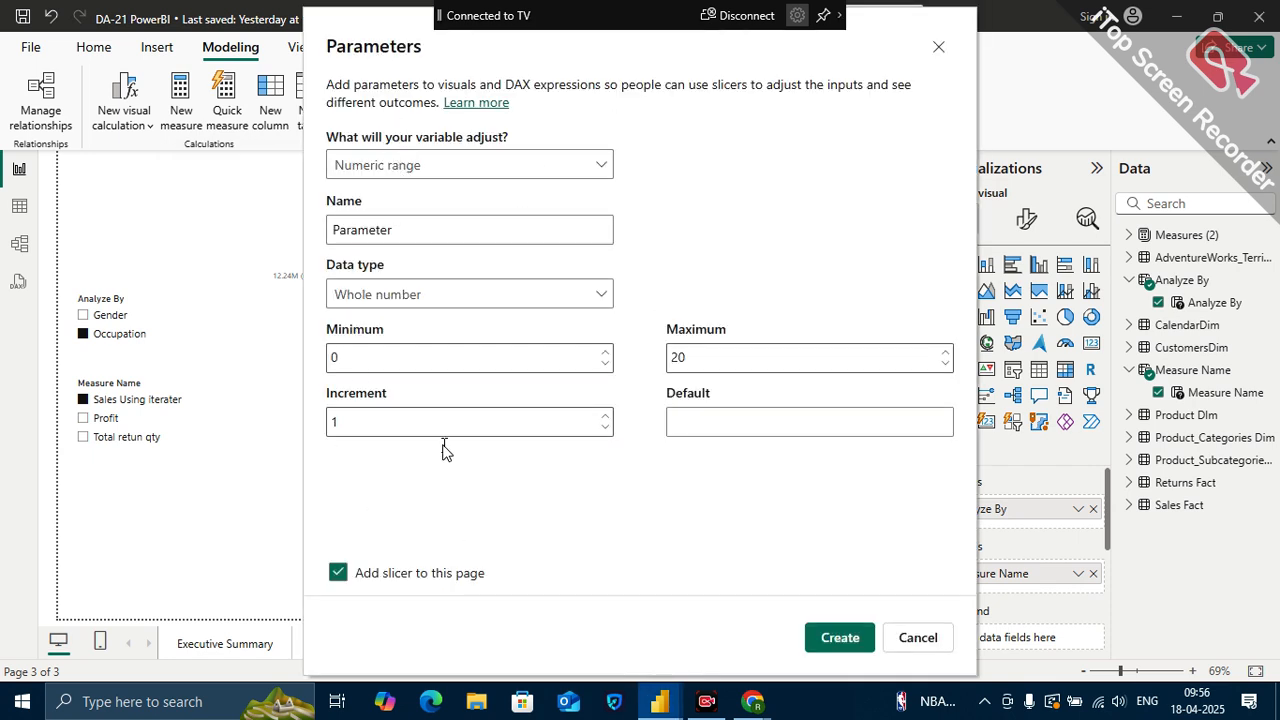
click(417, 240)
double_click(417, 240)
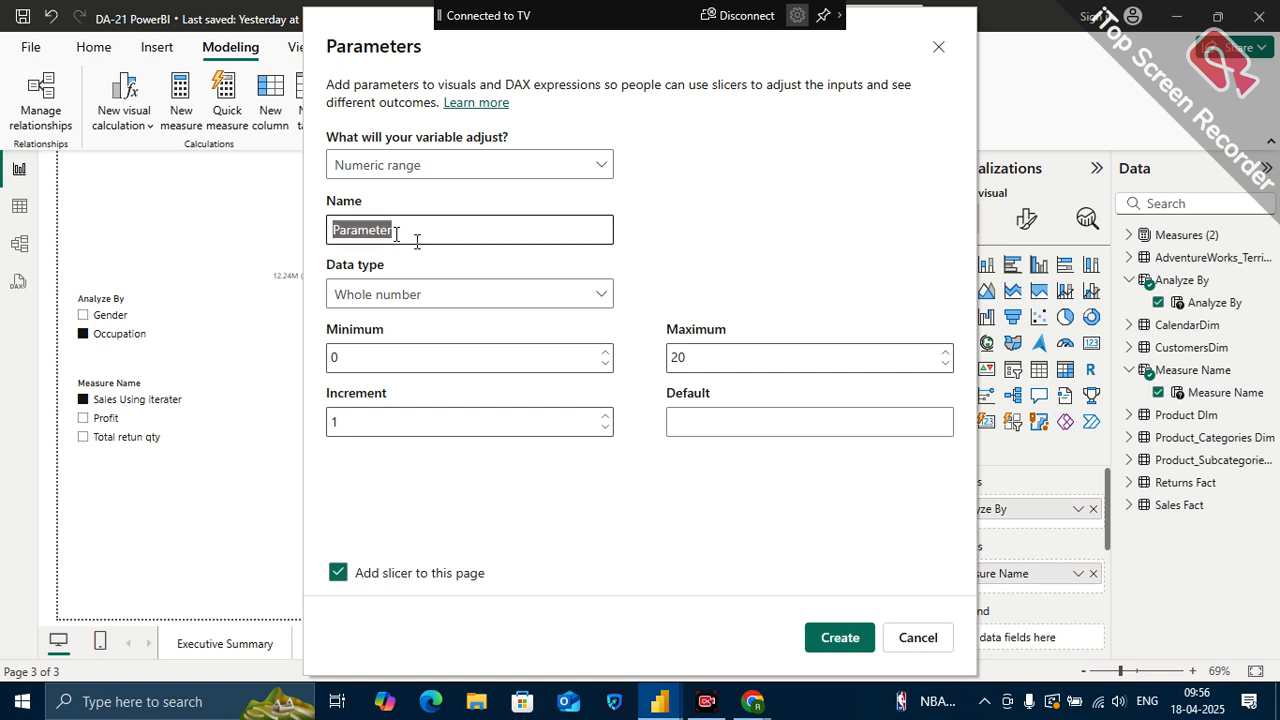
text(Adjusted price)
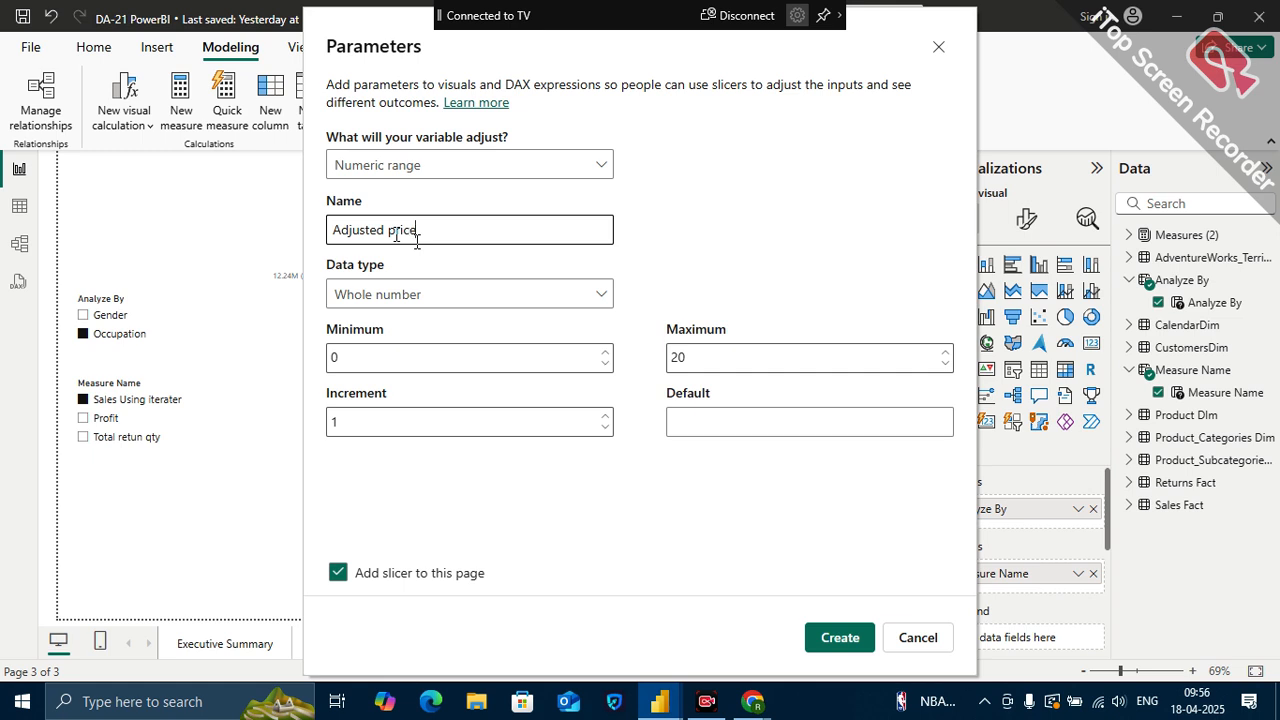
click(424, 298)
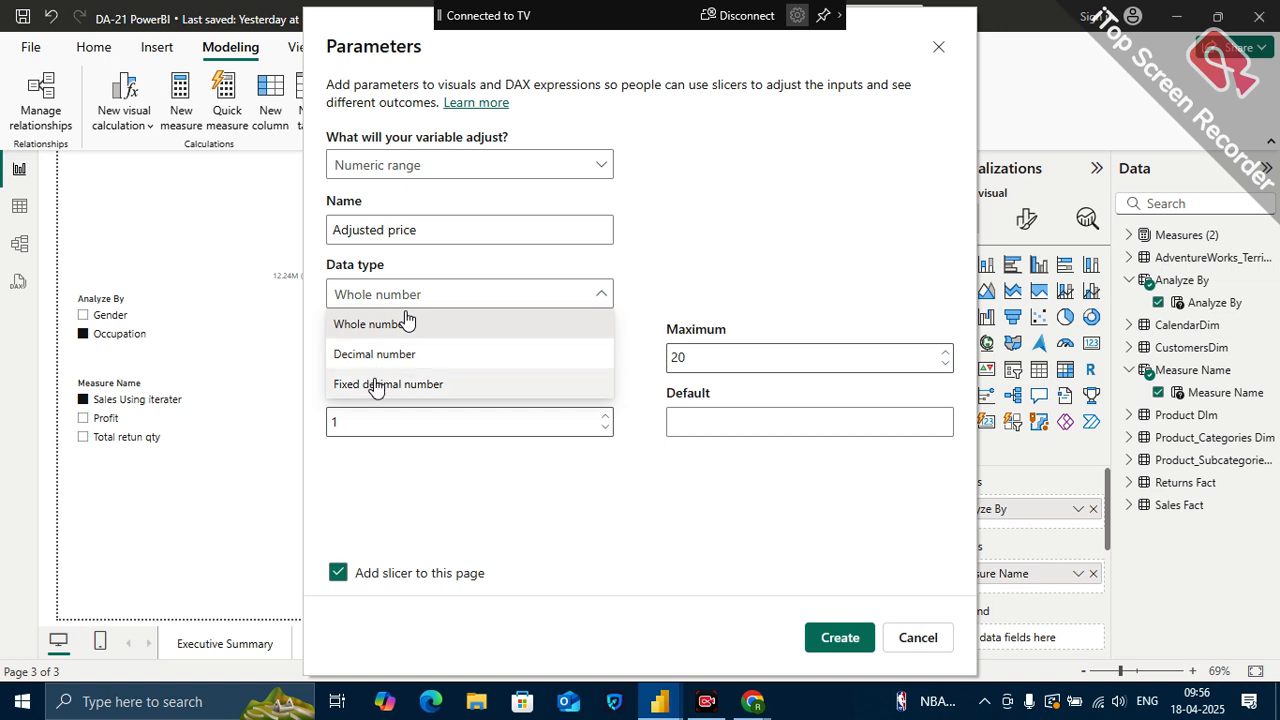
click(372, 324)
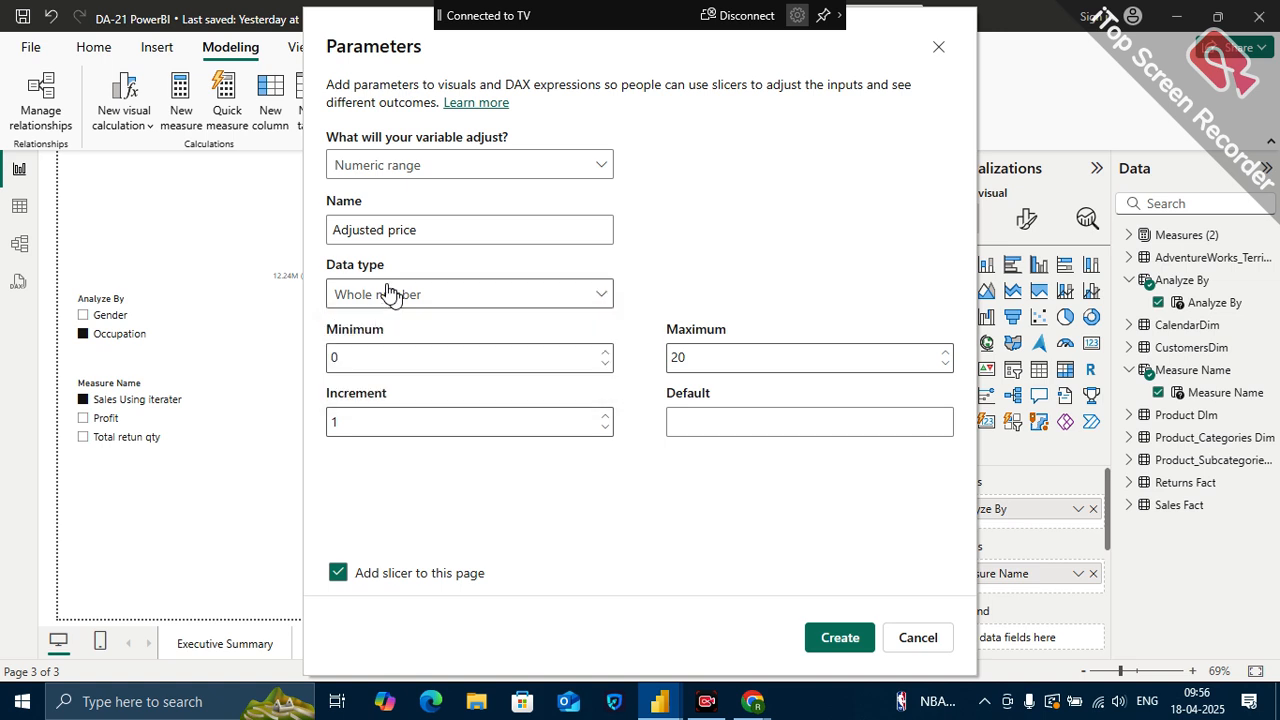
click(393, 295)
click(377, 352)
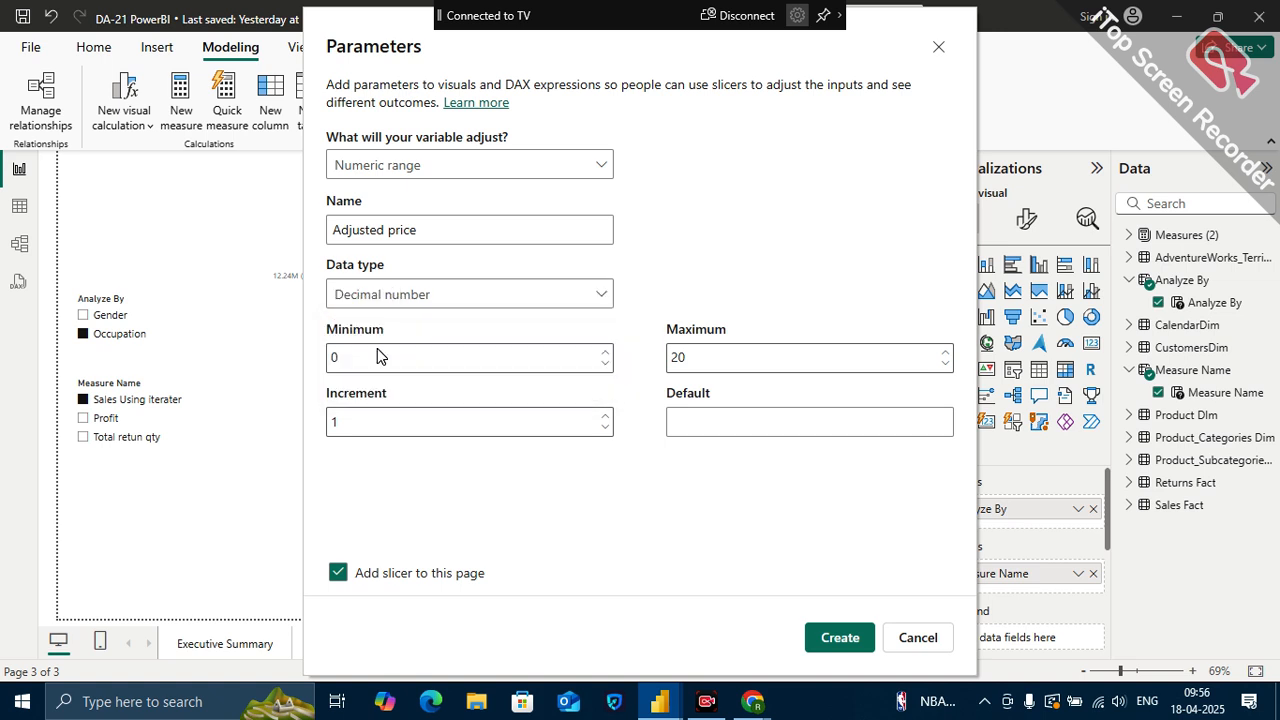
- Set the parameter's minimum to -1, maximum to 1 and increment to 0.1, and create it with a slicer on the page
double_click(358, 357)
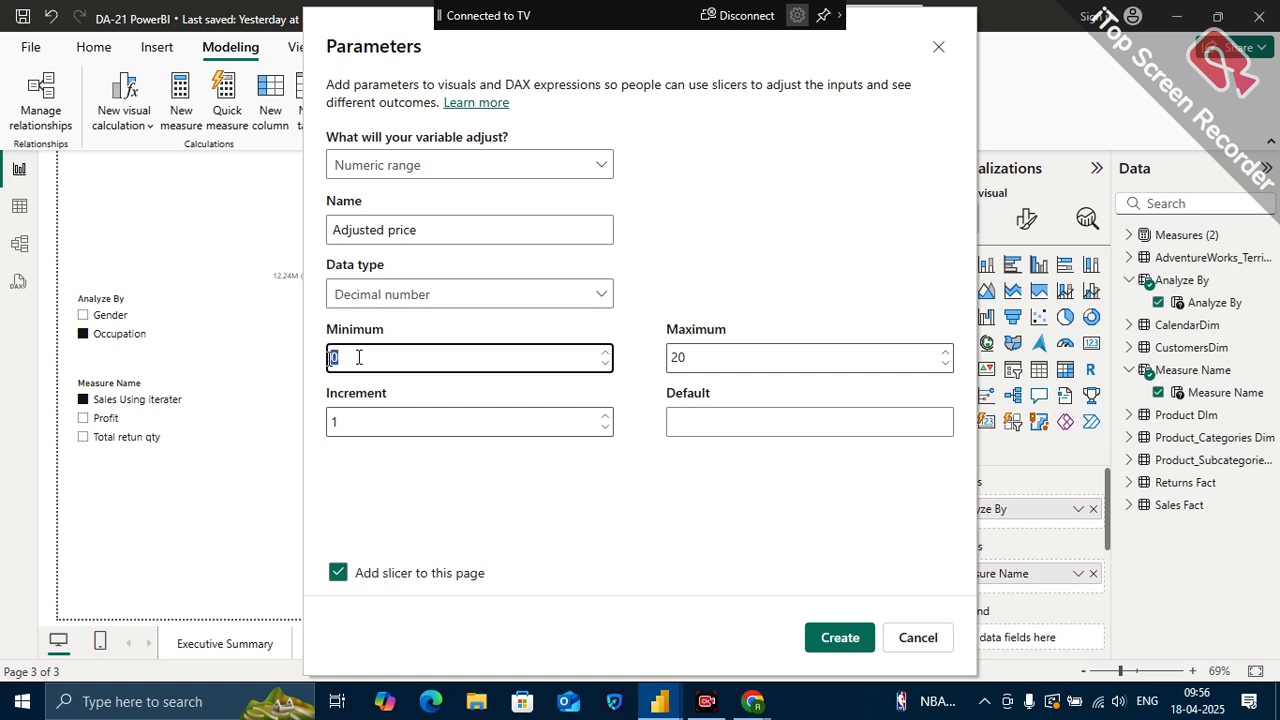
key(BackSpace)
text(-1)
click(745, 360)
key(ctrl+a)
text(1)
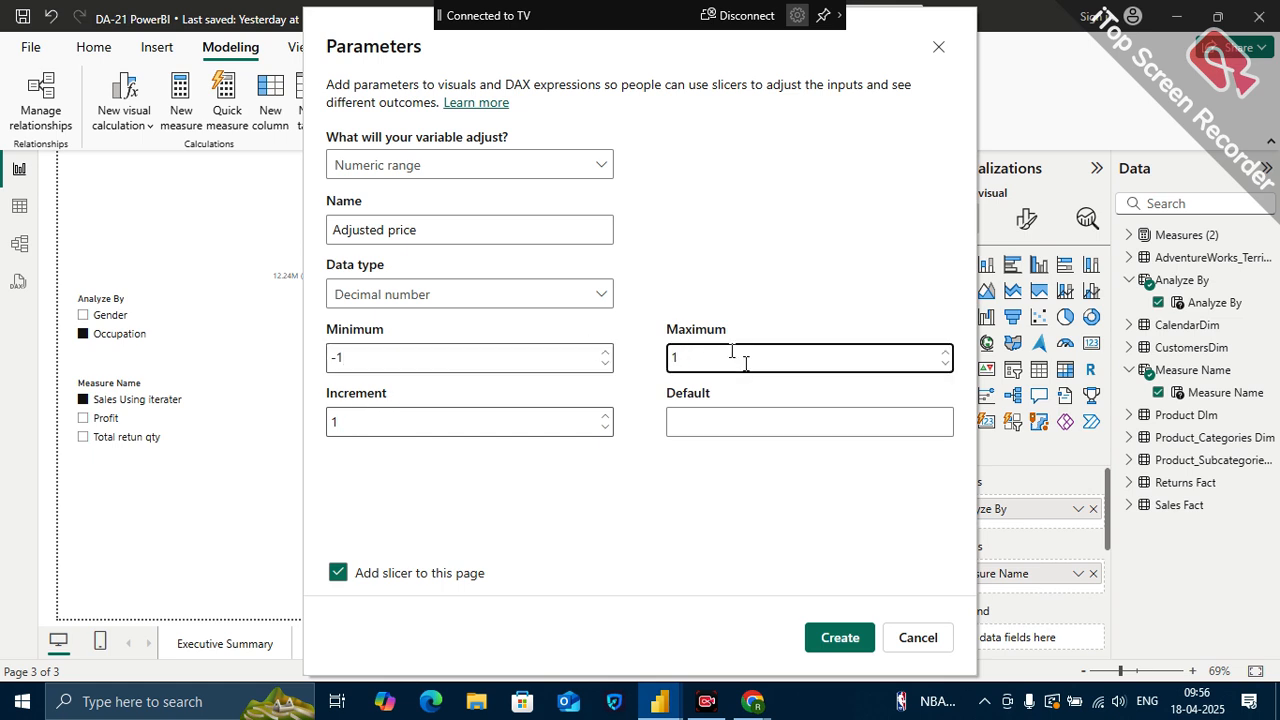
click(400, 422)
key(BackSpace)
text(0.1)
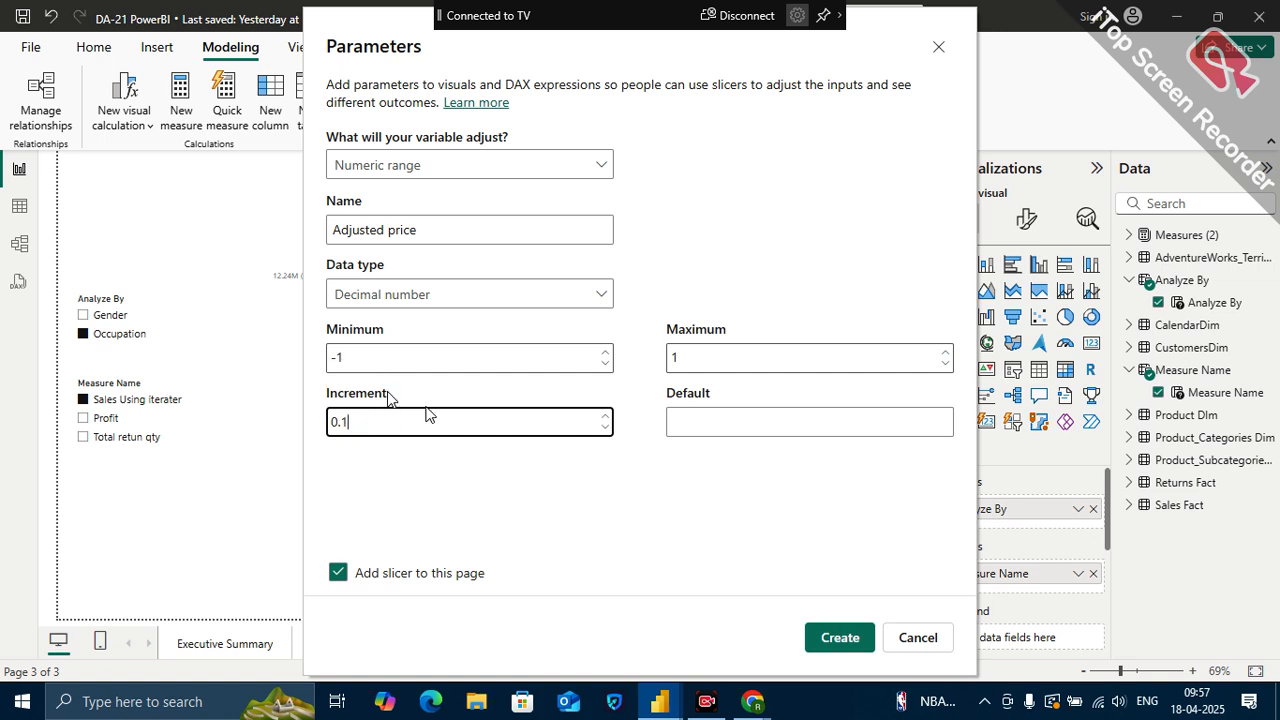
click(846, 640)
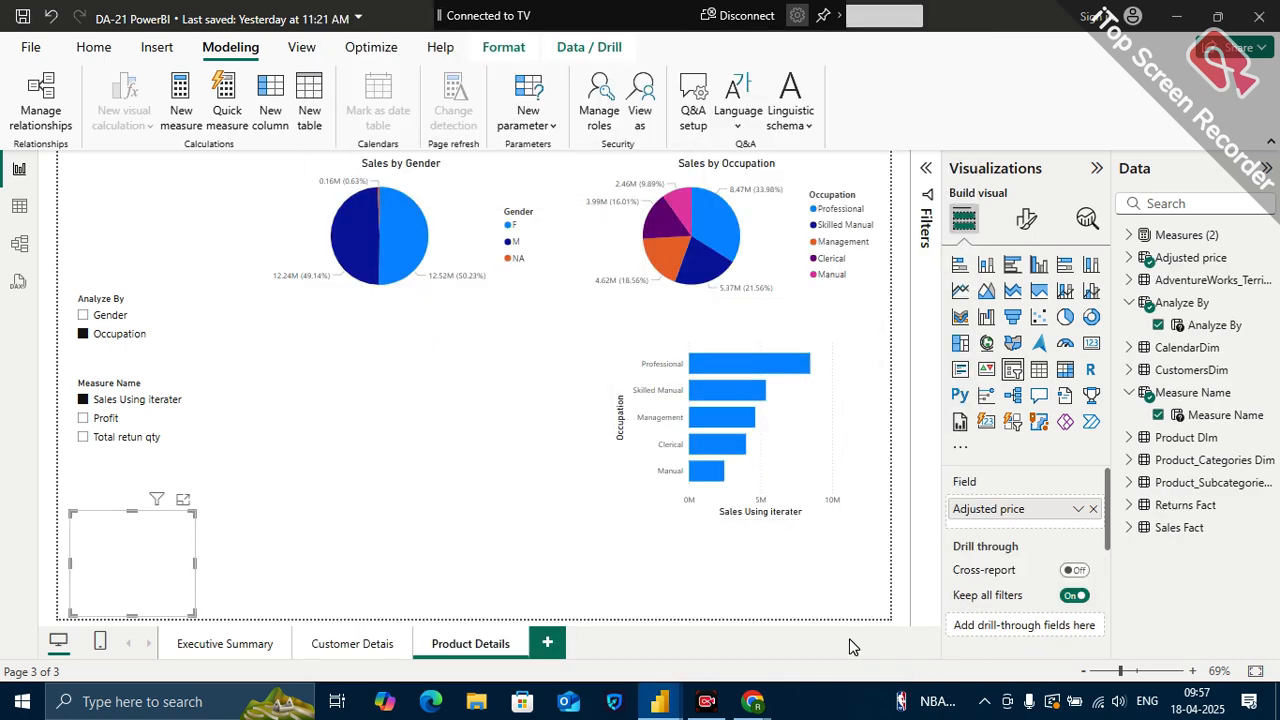
- Examine the Adjusted price table's formula and its series of values in the table view
click(20, 207)
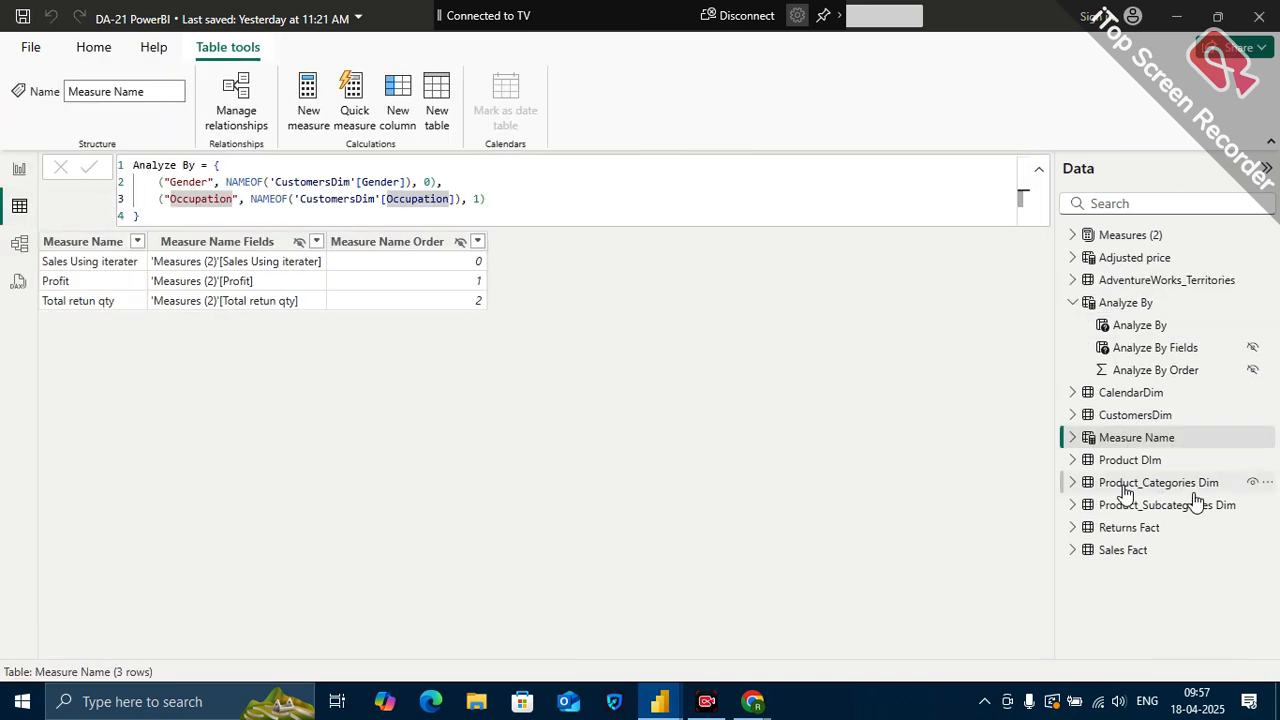
click(1130, 259)
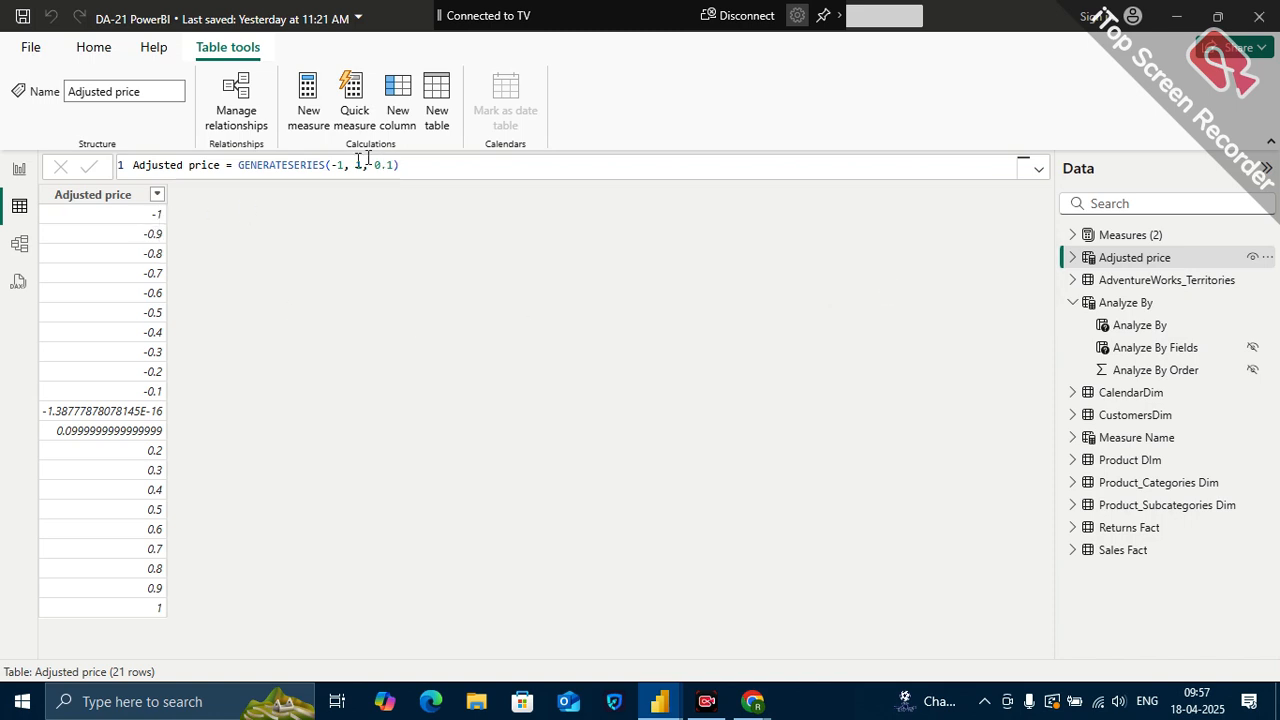
drag(423, 166, 103, 172)
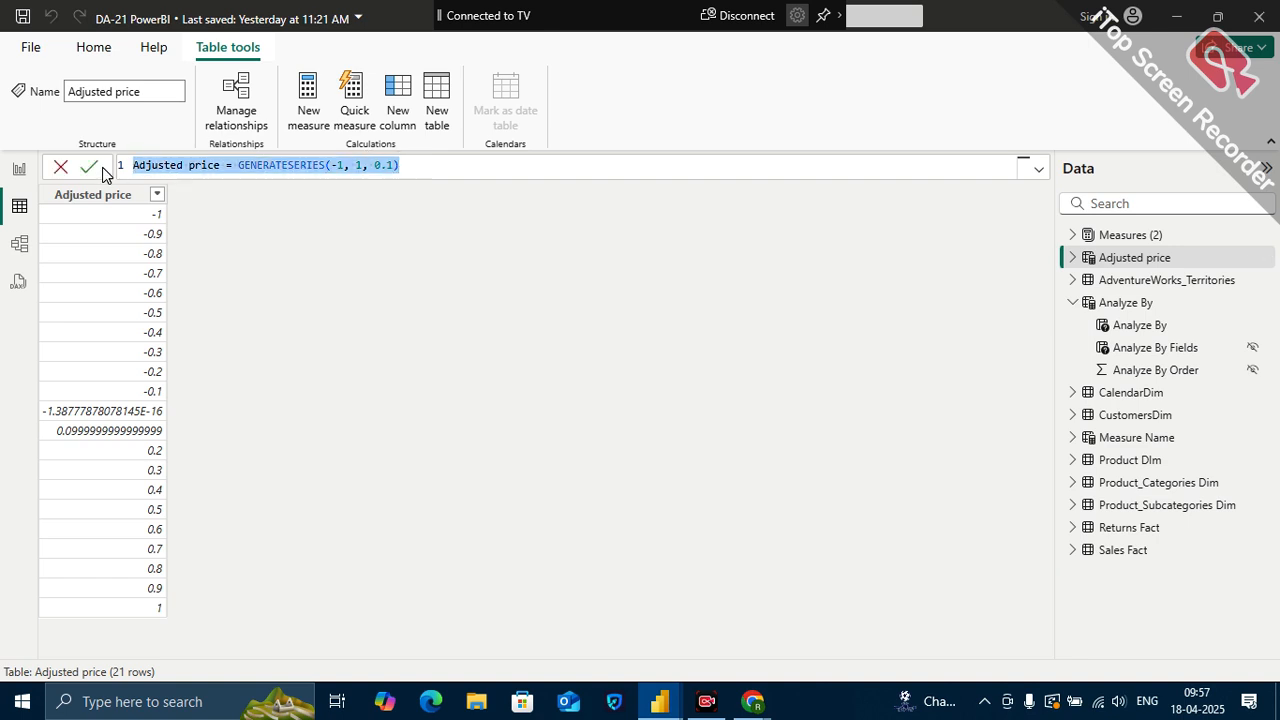
click(346, 166)
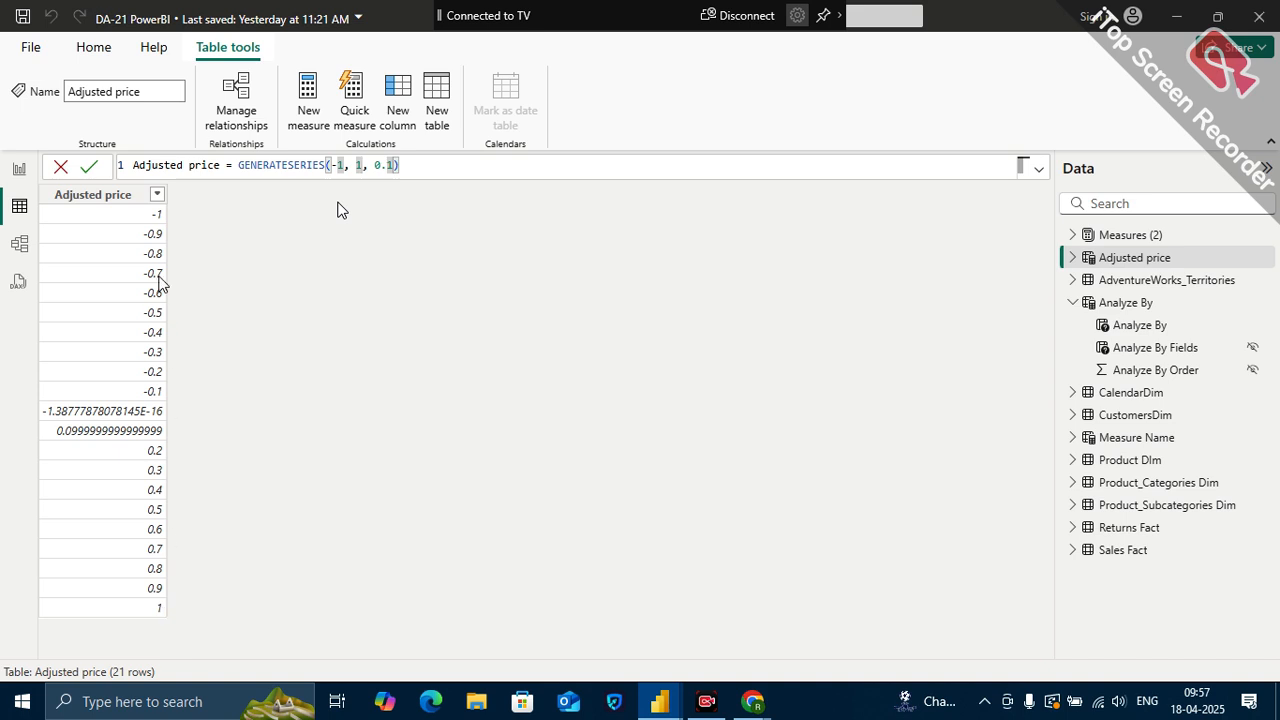
click(425, 162)
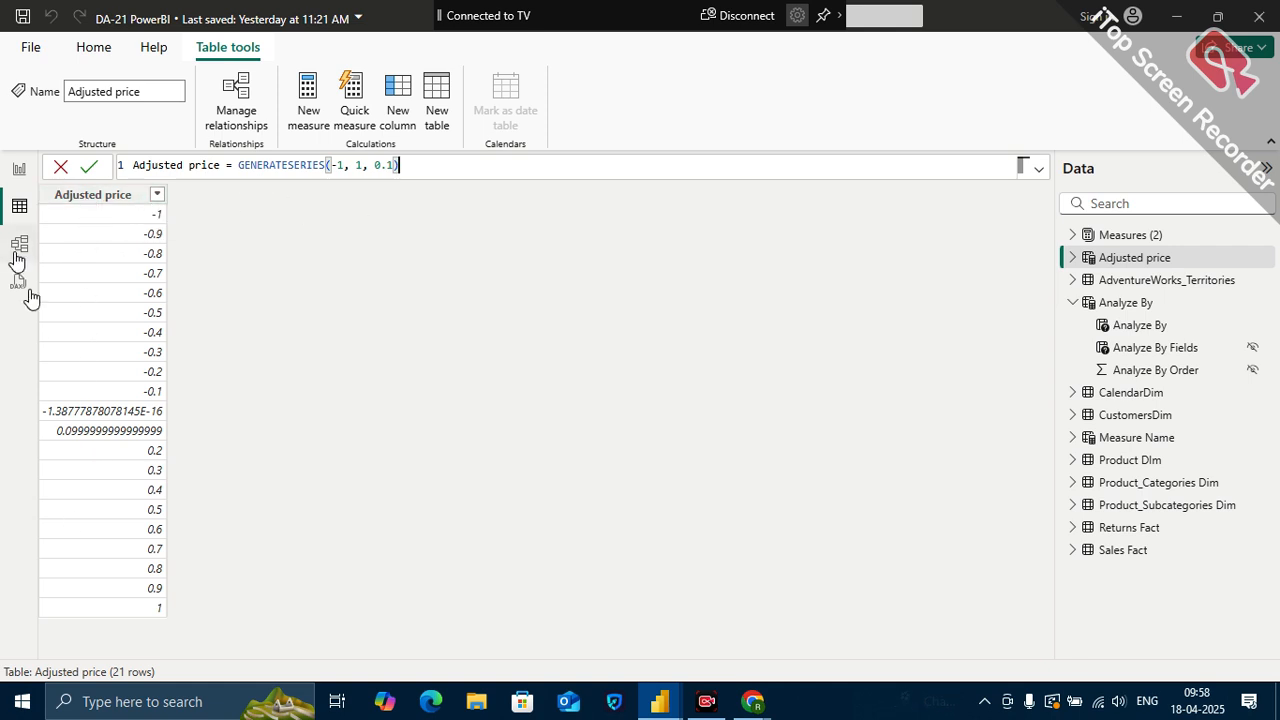
- Return to the report view and move the Adjusted price slicer to the empty area beneath the Sales by Gender chart
click(19, 168)
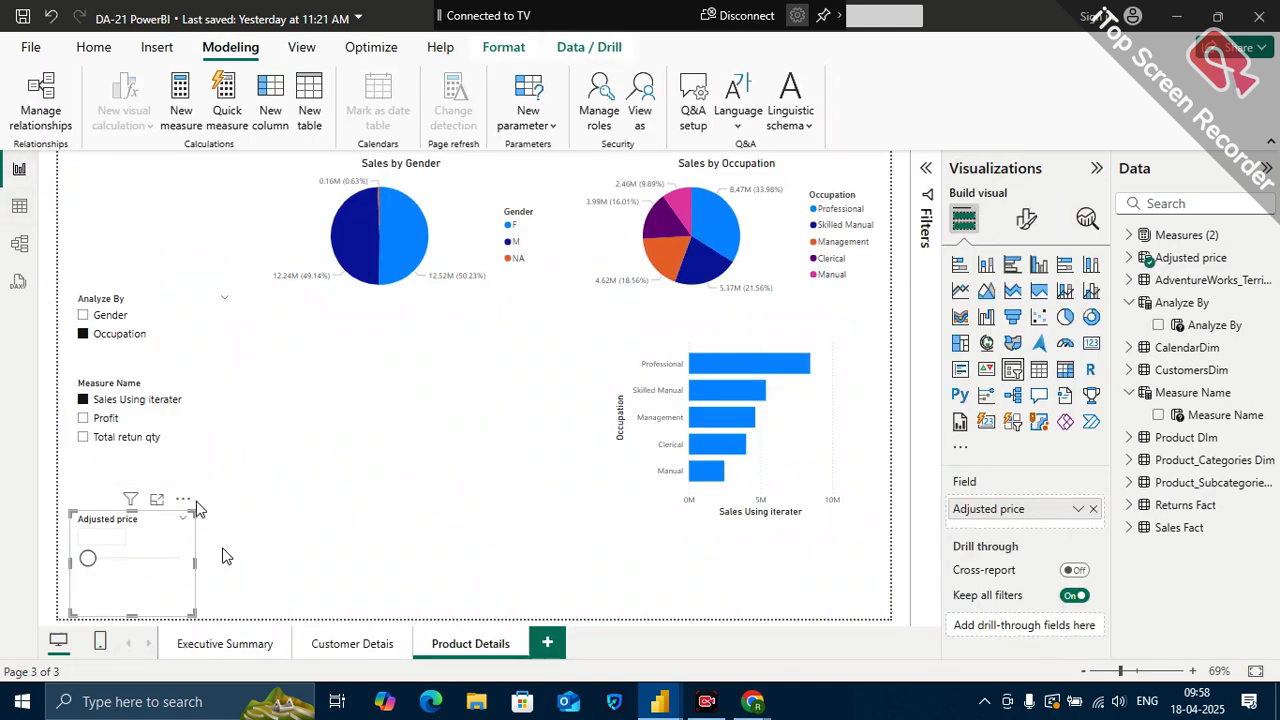
drag(135, 546, 349, 370)
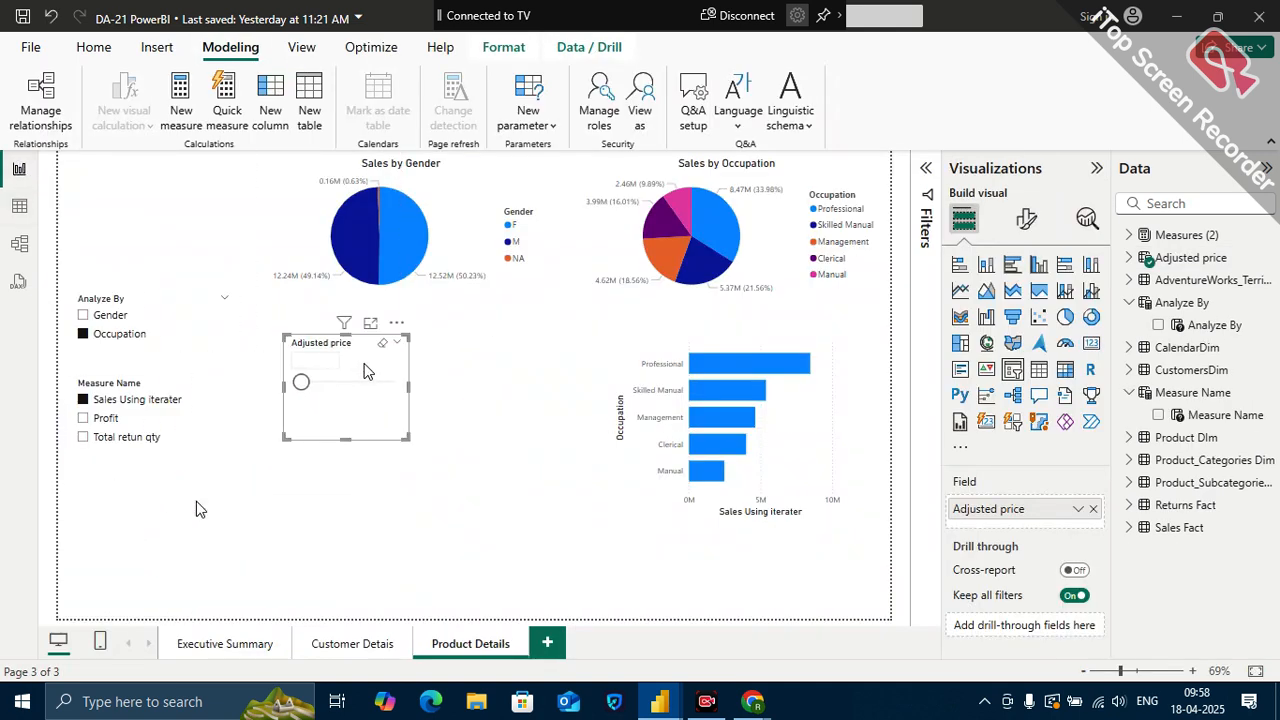
- Set the Adjusted price slicer's style to Vertical list and enlarge it to review its full range of values
click(1027, 219)
click(993, 348)
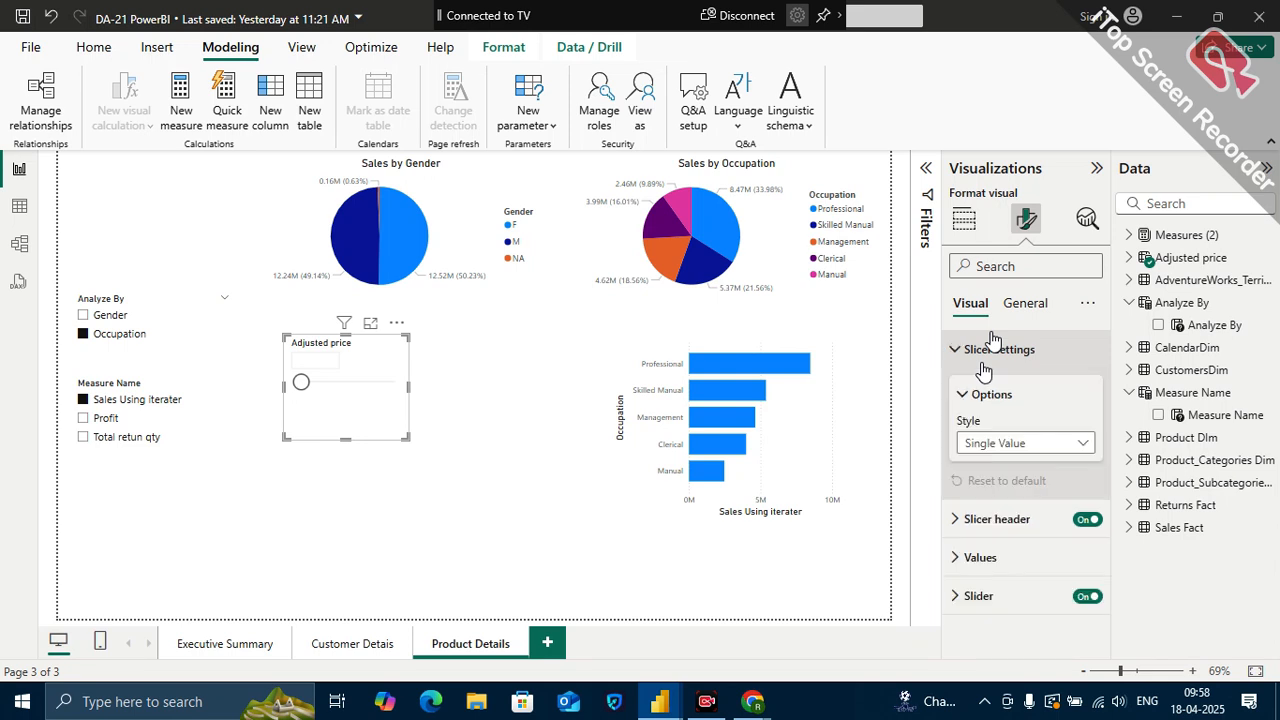
click(1018, 443)
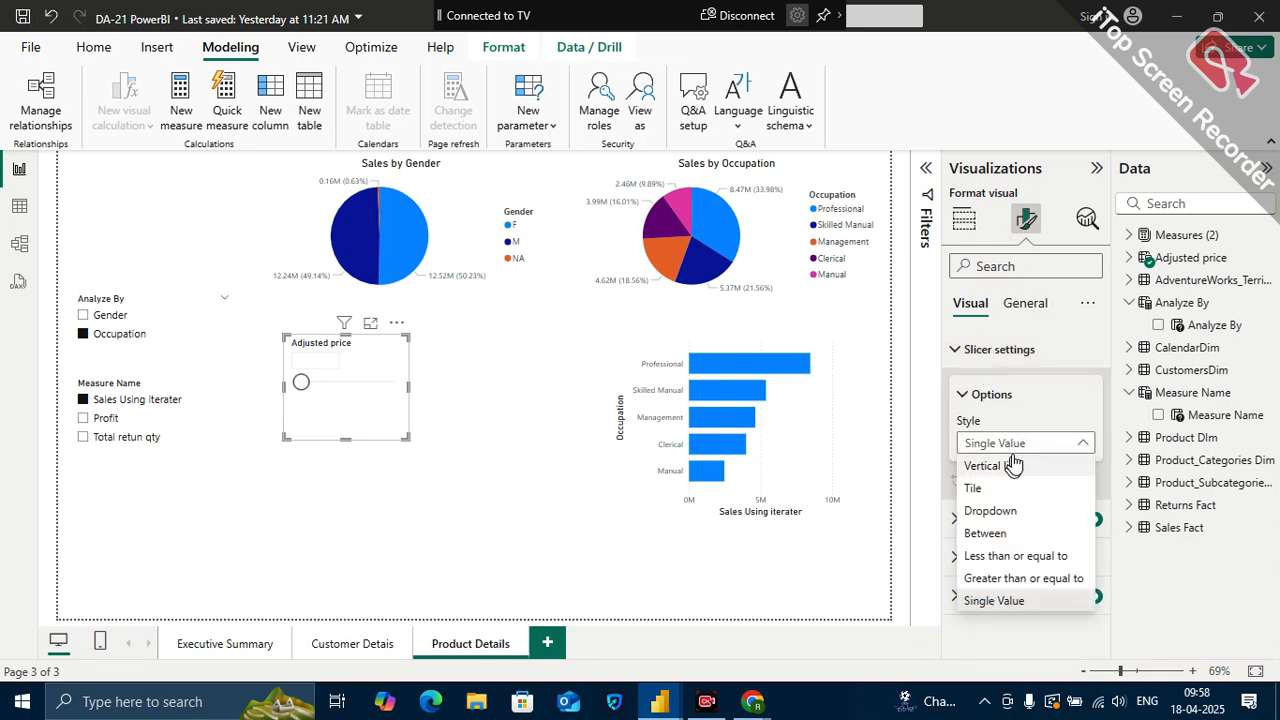
click(1014, 464)
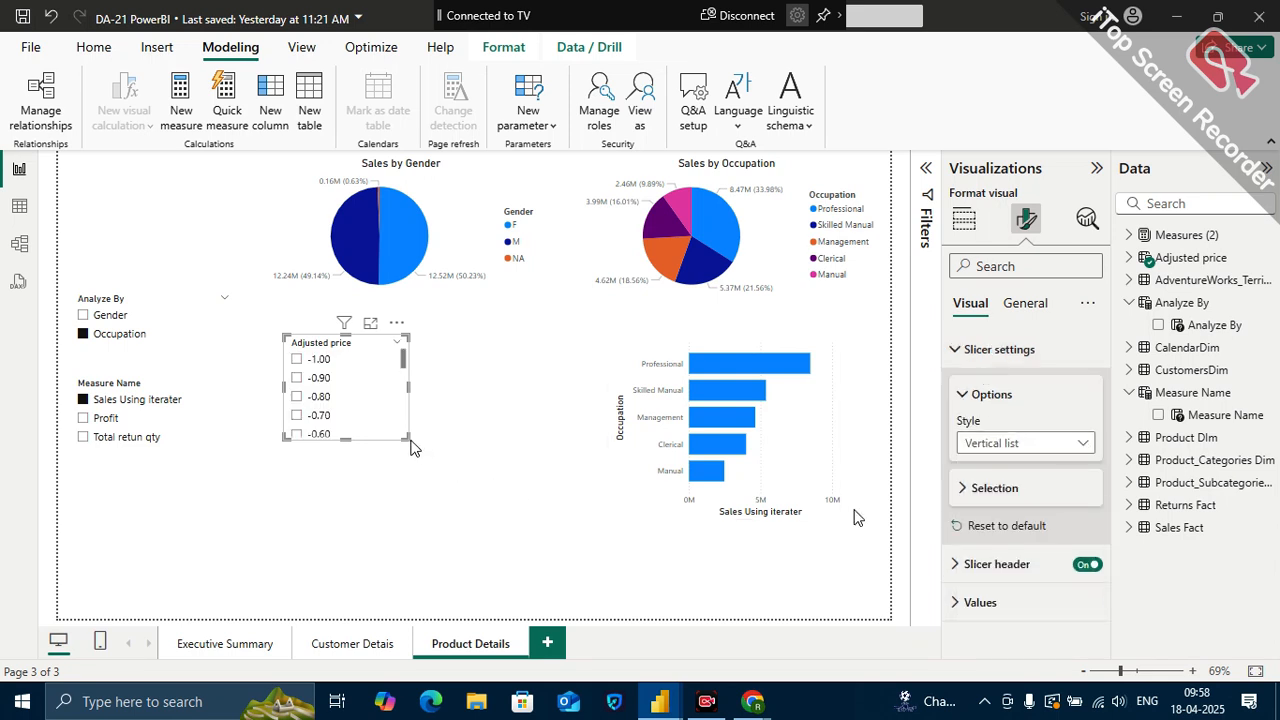
drag(407, 437, 391, 591)
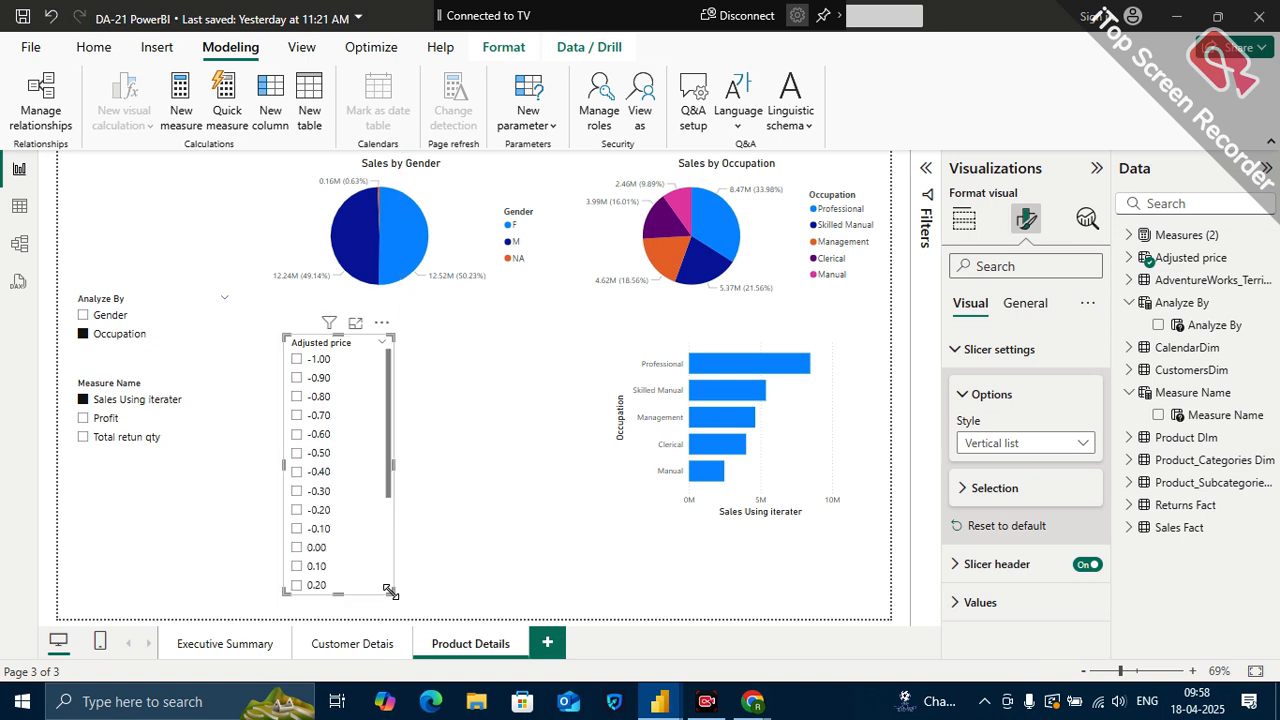
click(310, 378)
click(310, 397)
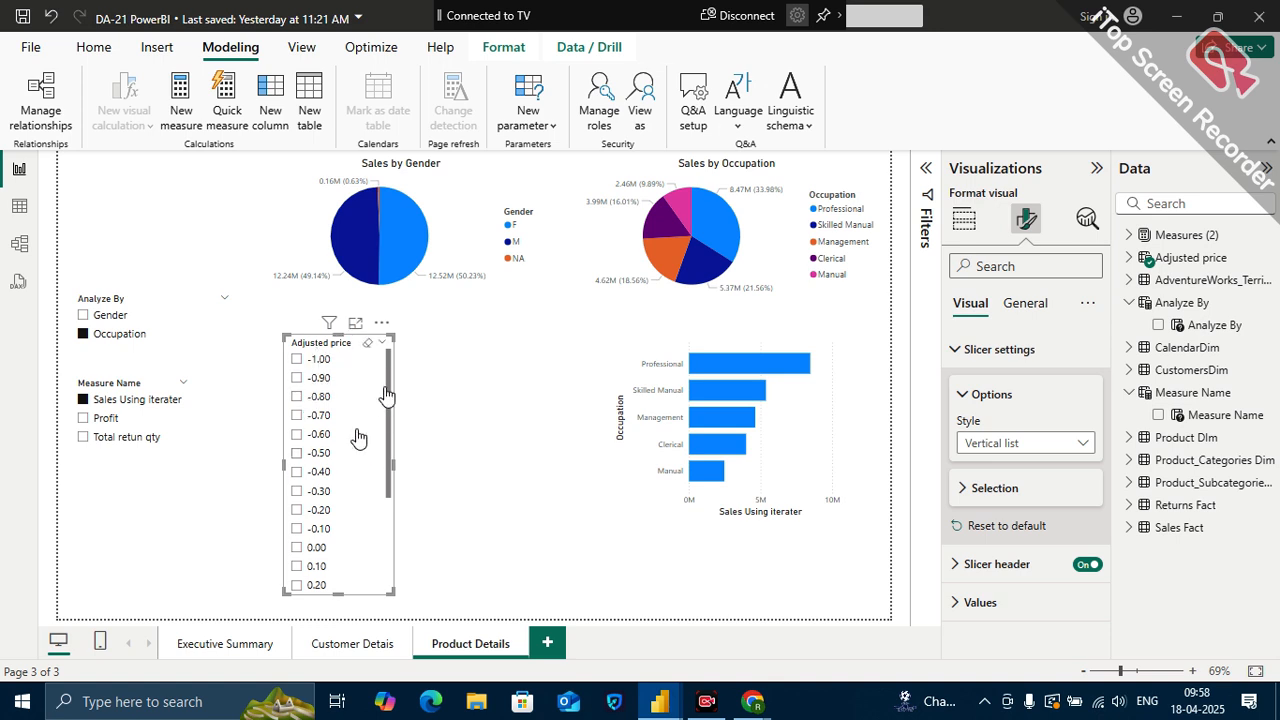
scroll(364, 490, down, 3)
scroll(364, 489, down, 1)
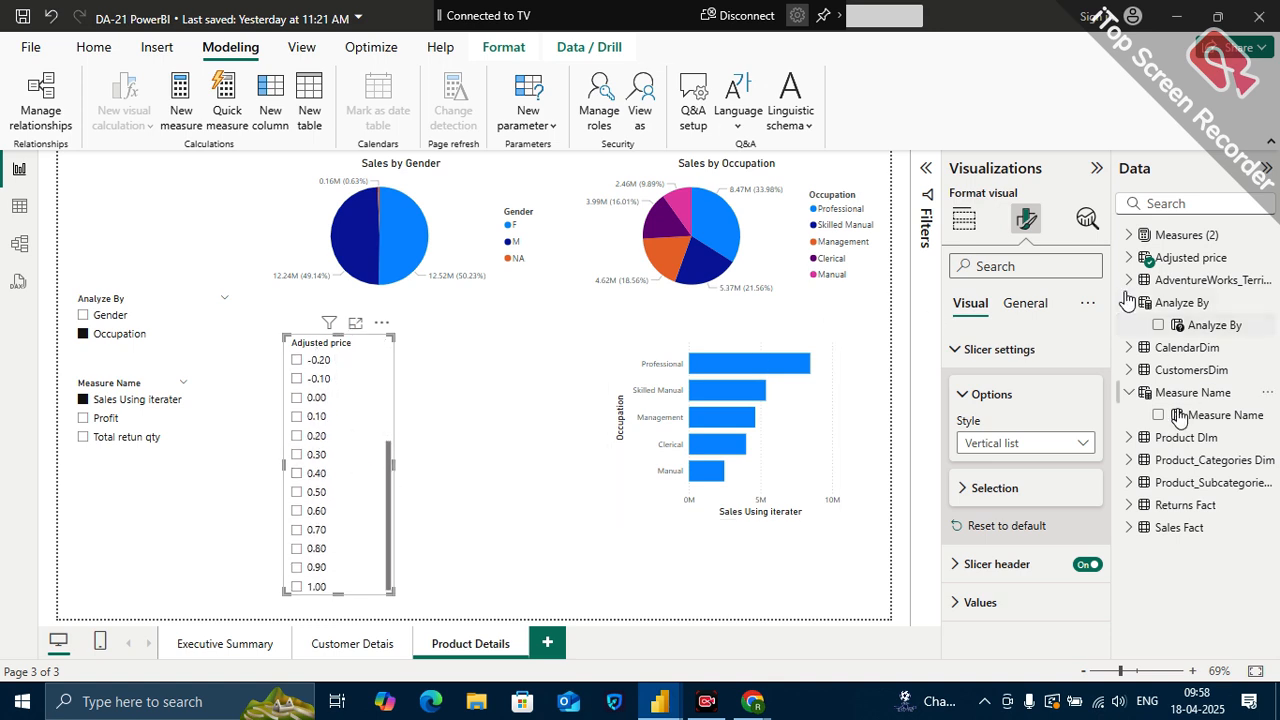
- Set the Adjusted price slicer's style to Single Value and place it, resized wider and lower, beneath the Measure Name slicer
click(1043, 446)
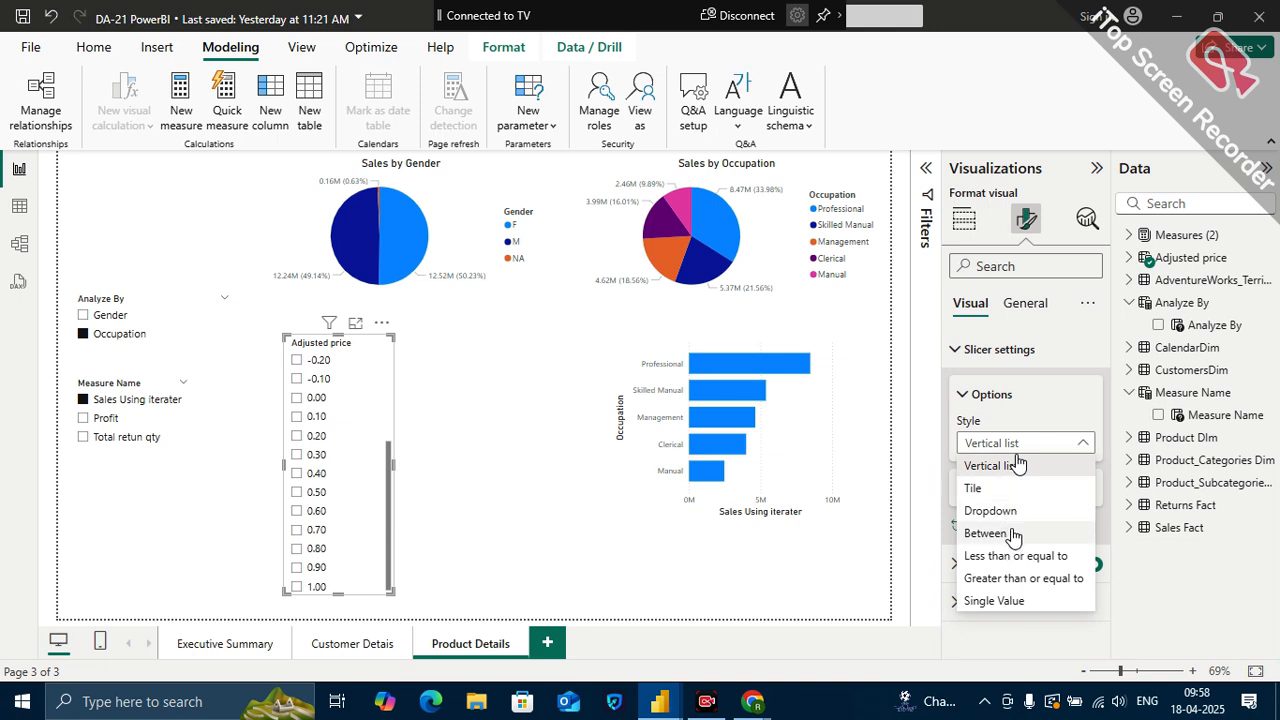
click(1019, 602)
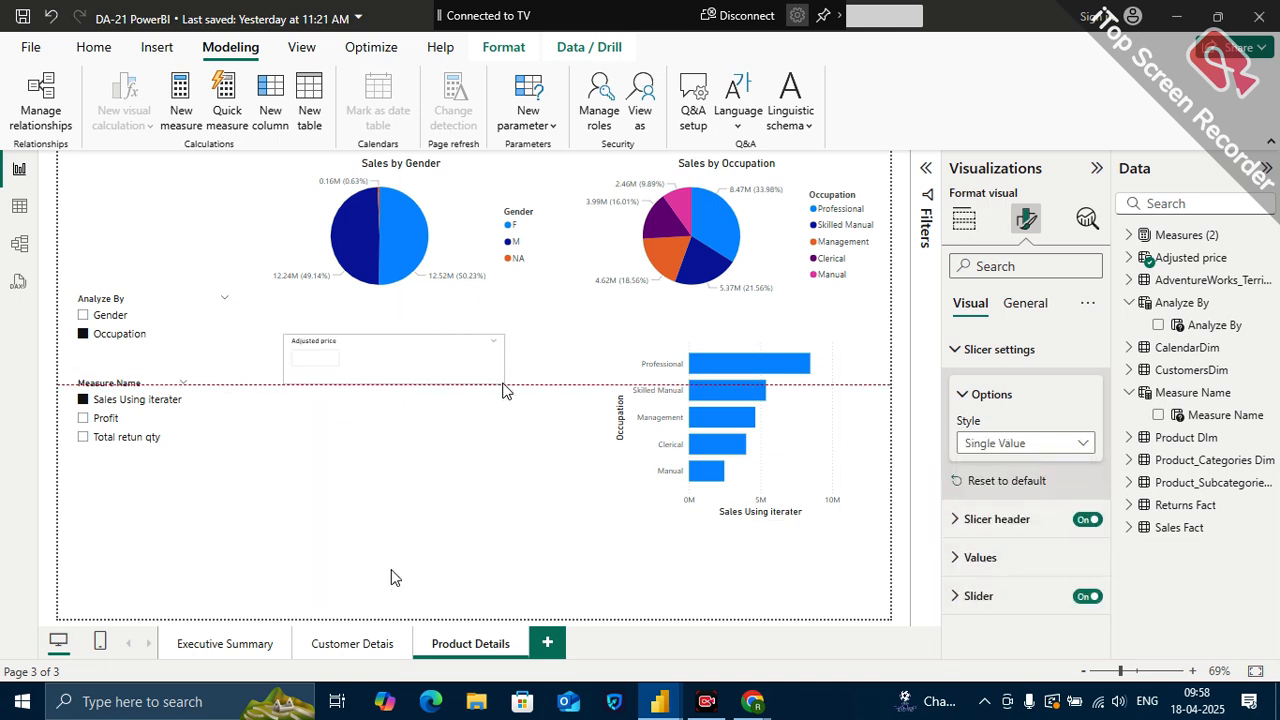
drag(450, 378, 292, 552)
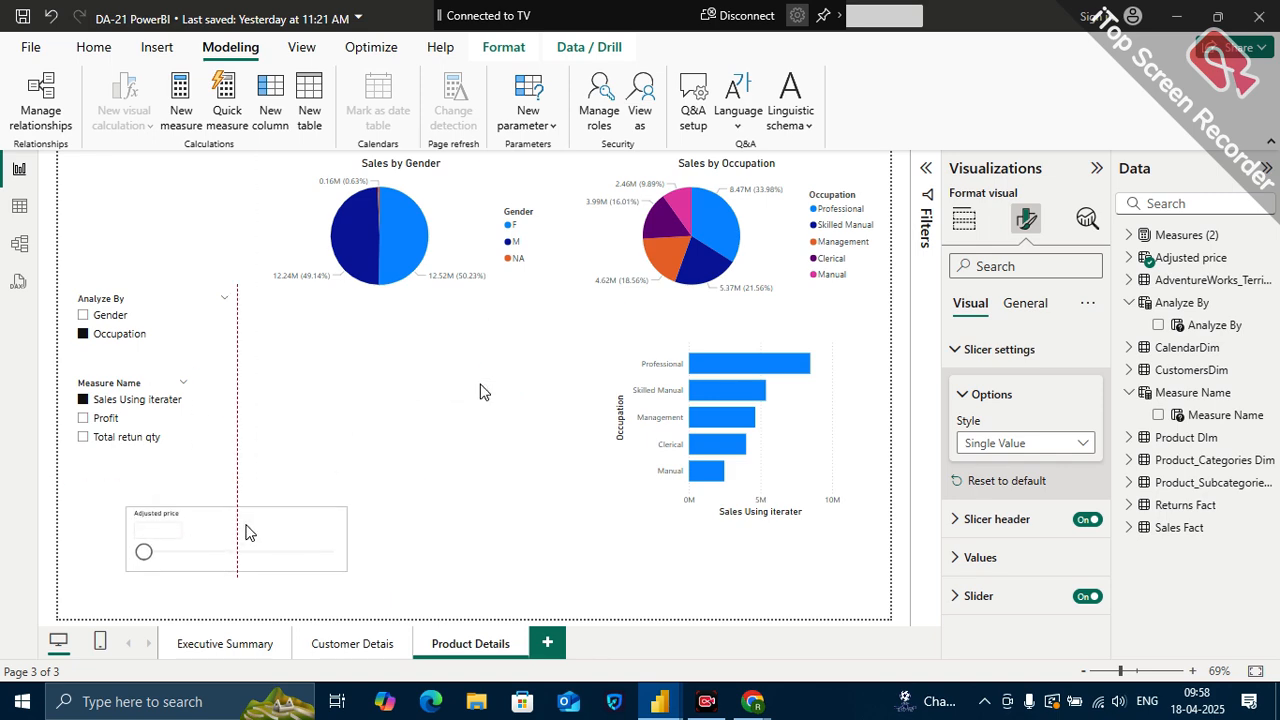
- Switch to Google Meet to admit the waiting participant and return to the DA-21 PowerBI report
mouse_move(755, 703)
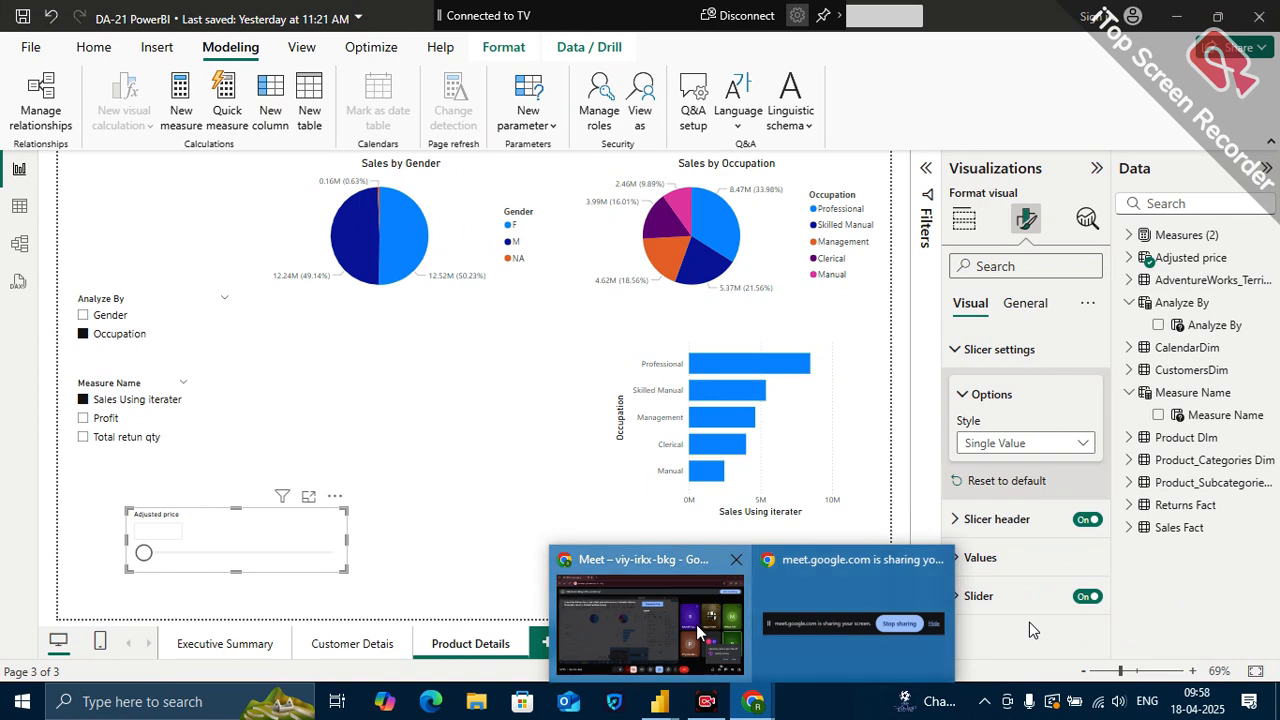
click(700, 630)
click(1150, 577)
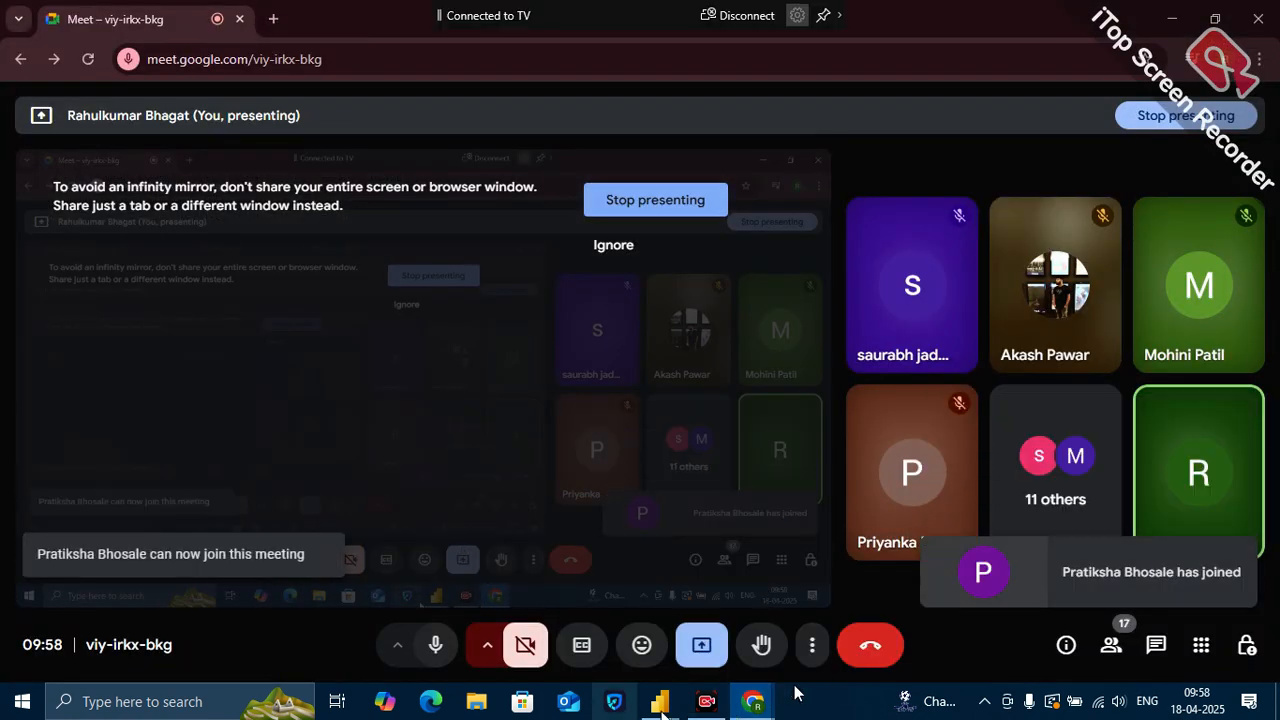
mouse_move(660, 703)
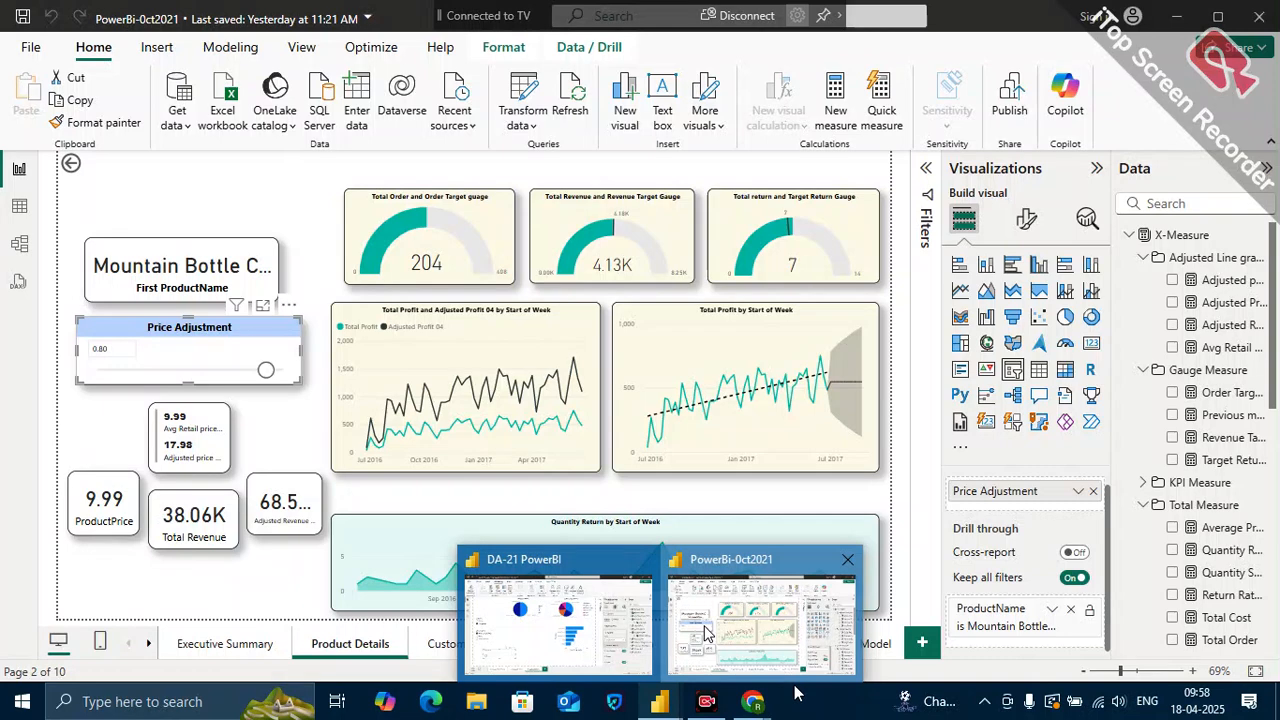
click(704, 634)
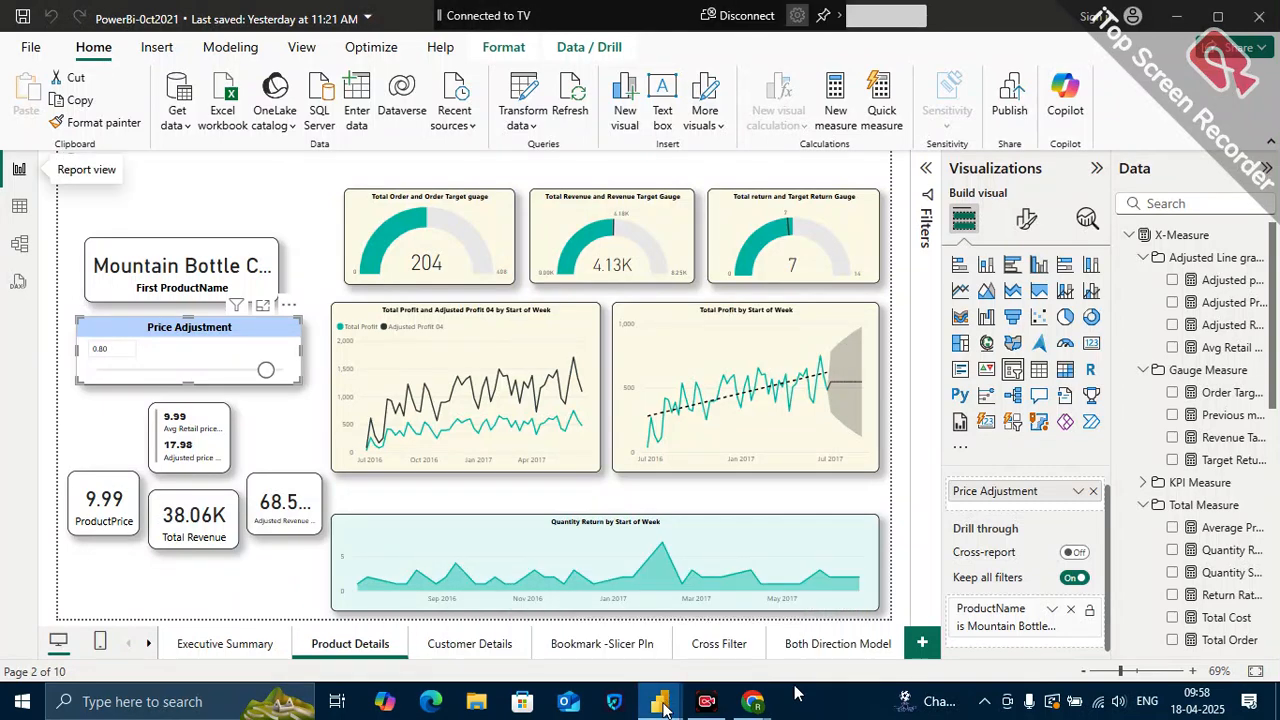
click(596, 638)
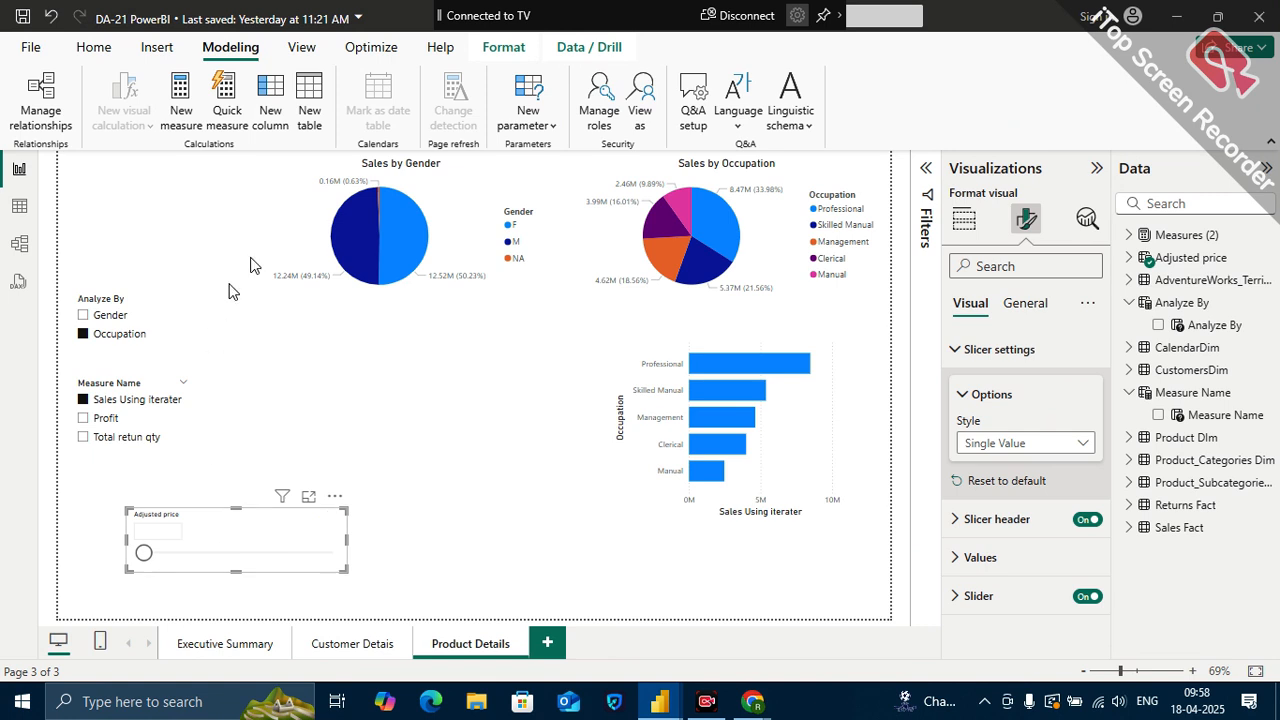
- Create a whole-number numeric range parameter with minimum 1, maximum 10 and default 5, adding its slicer to the page
click(555, 128)
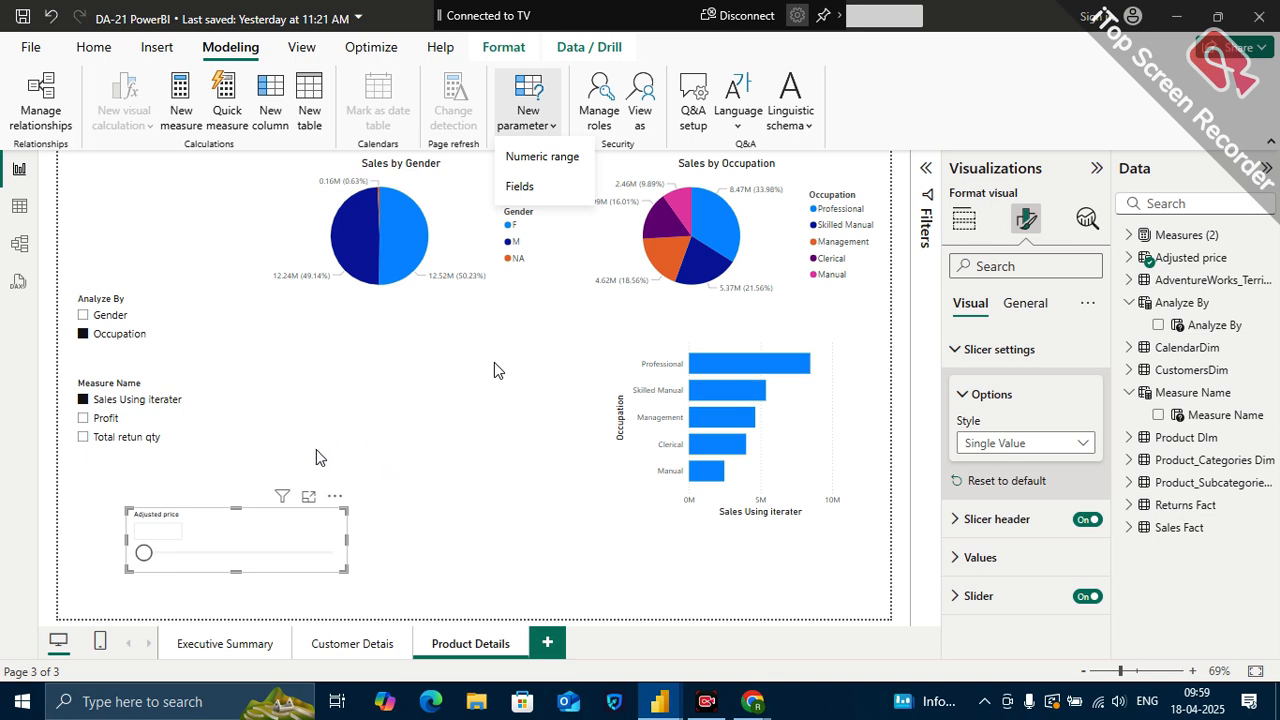
click(556, 158)
click(356, 357)
click(715, 356)
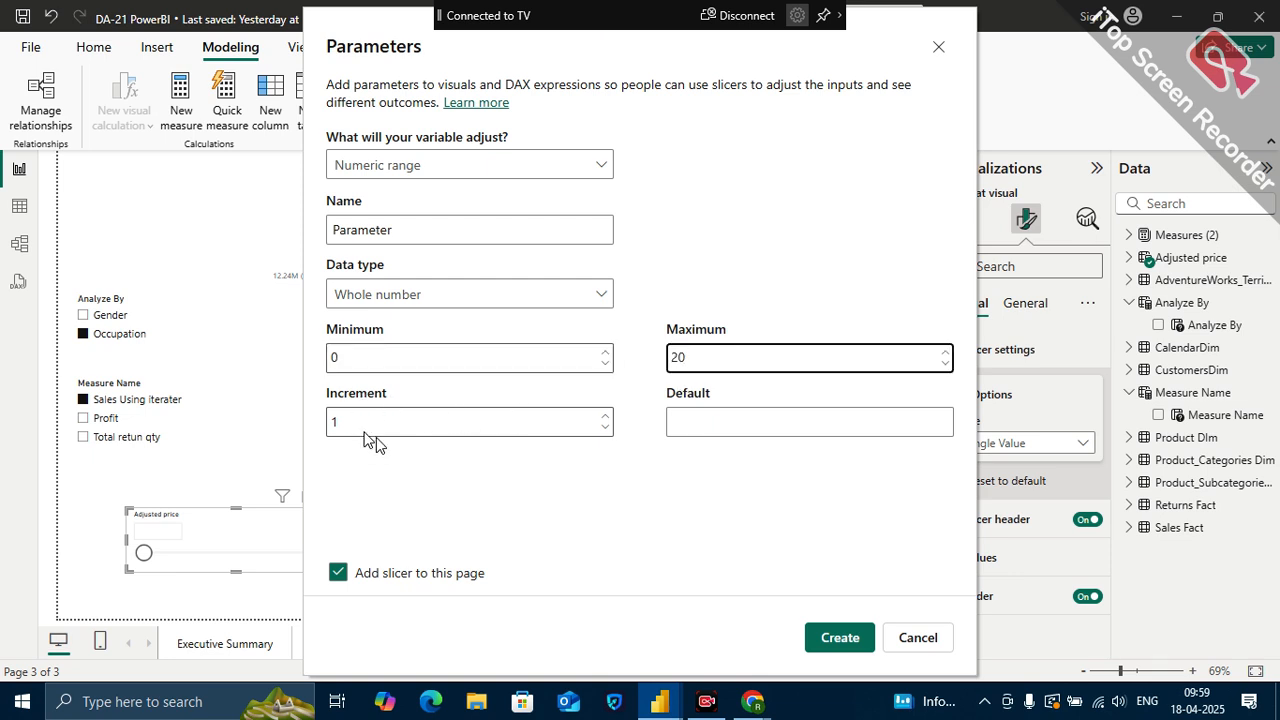
click(765, 422)
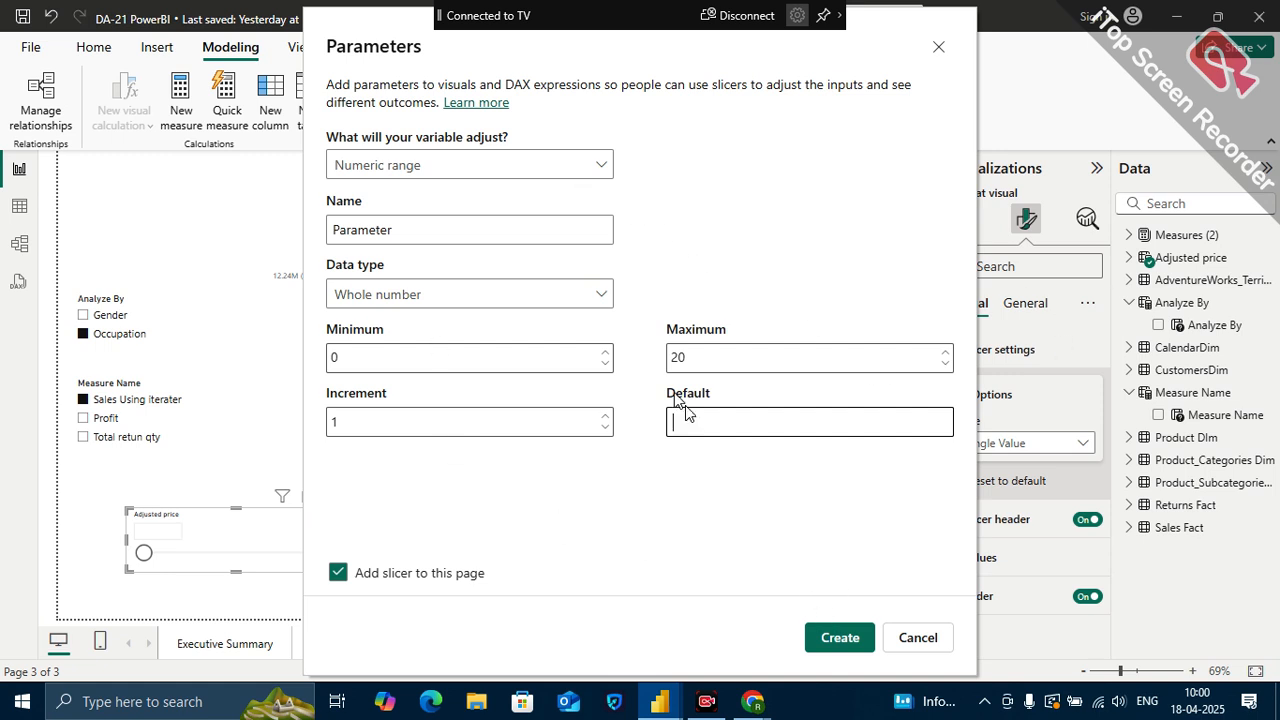
click(480, 358)
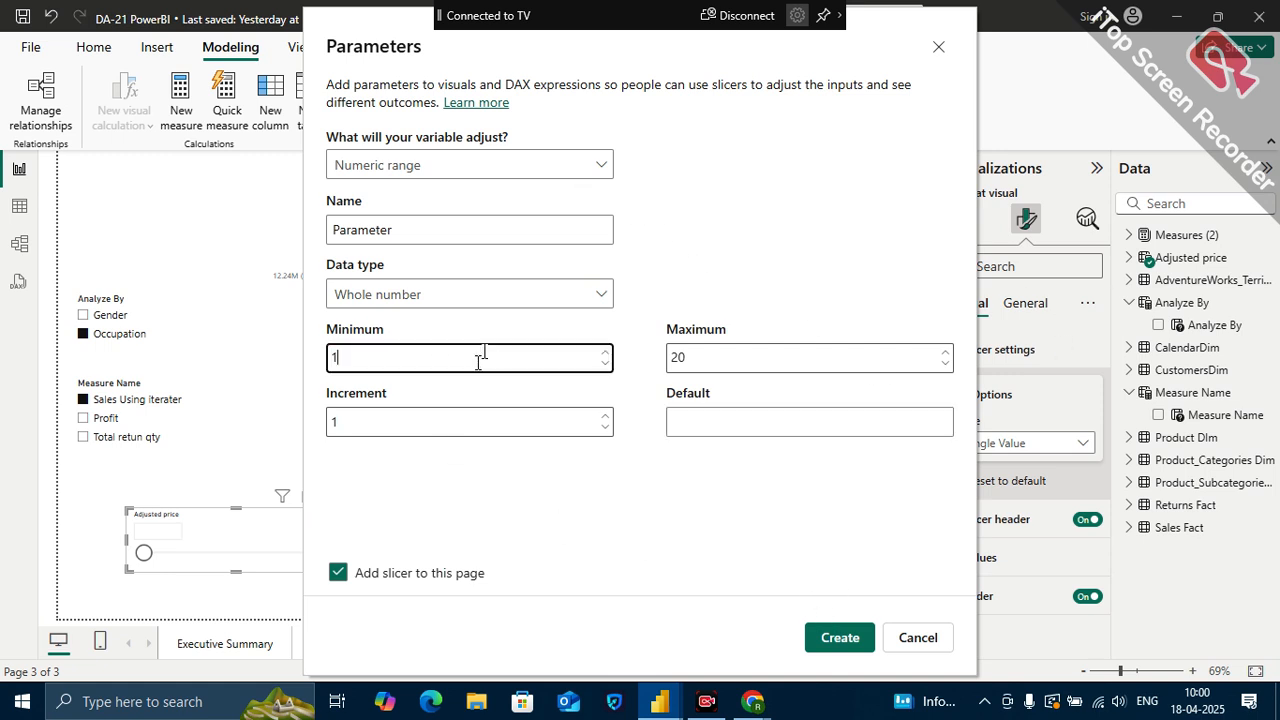
click(726, 352)
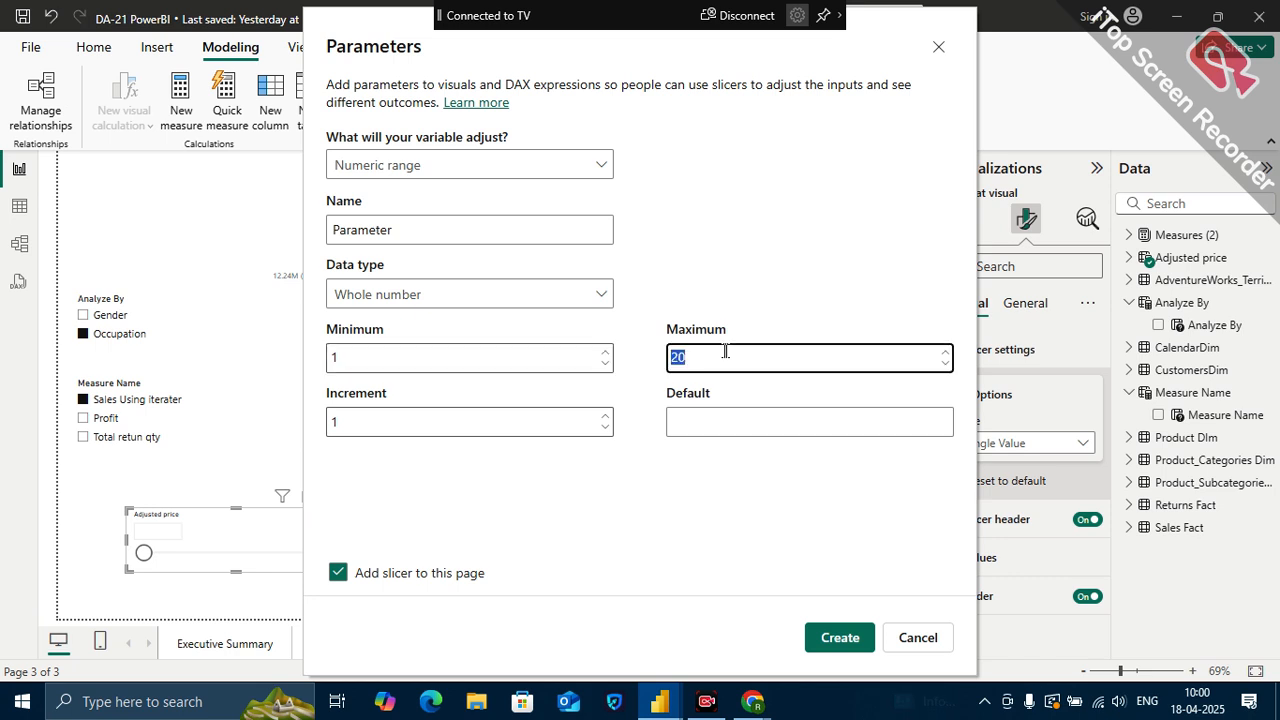
text(10)
click(751, 420)
text(5)
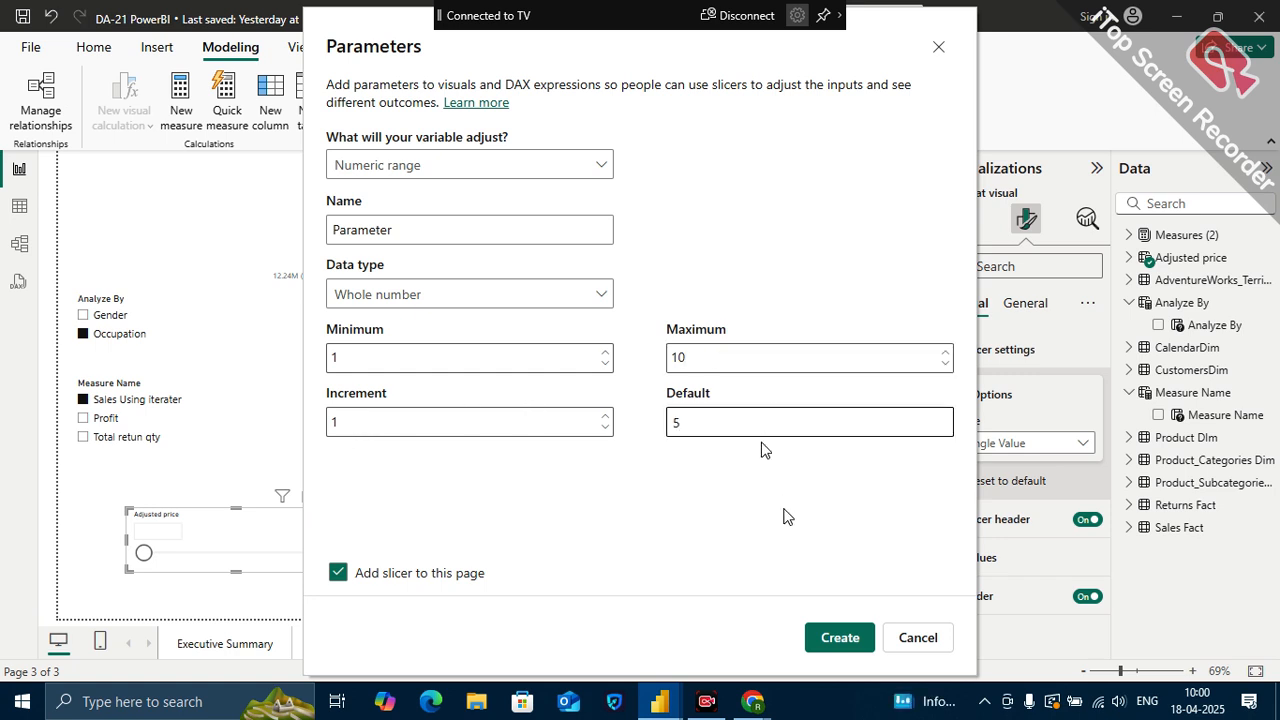
click(828, 634)
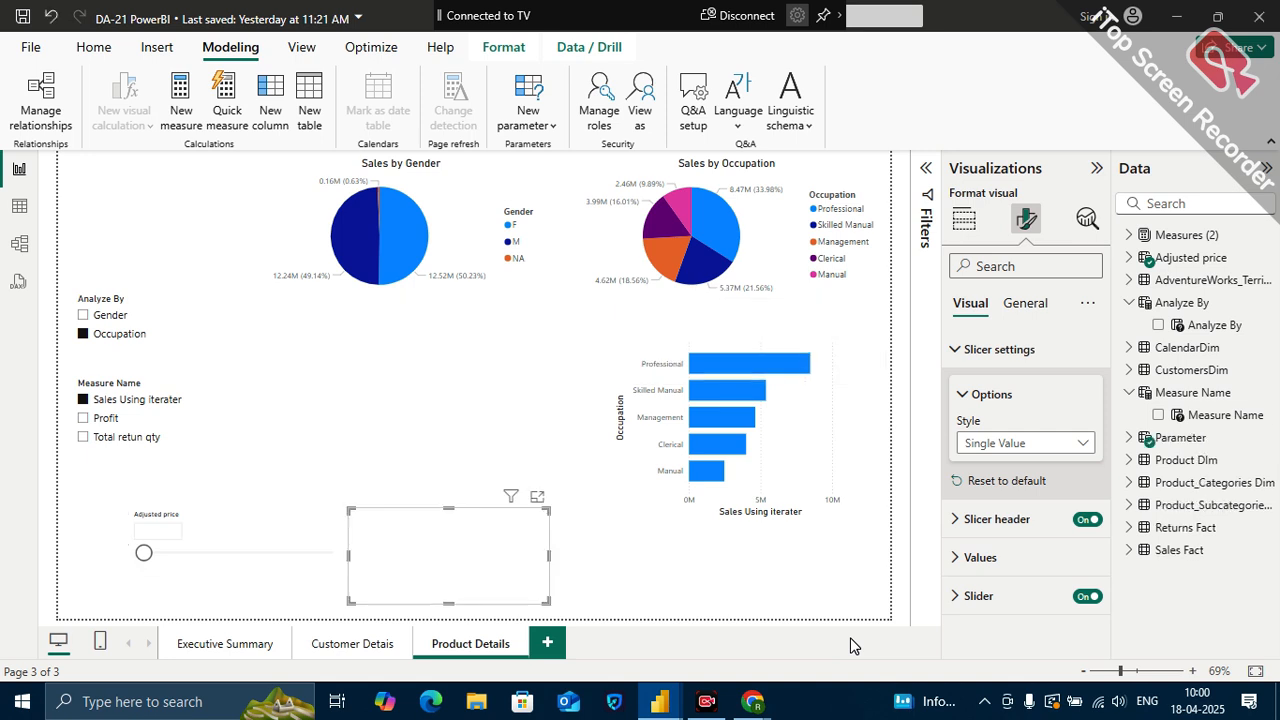
- Place the Parameter slicer beneath the Sales by Gender chart as a Vertical list, enlarged to show all its values
drag(424, 537, 376, 373)
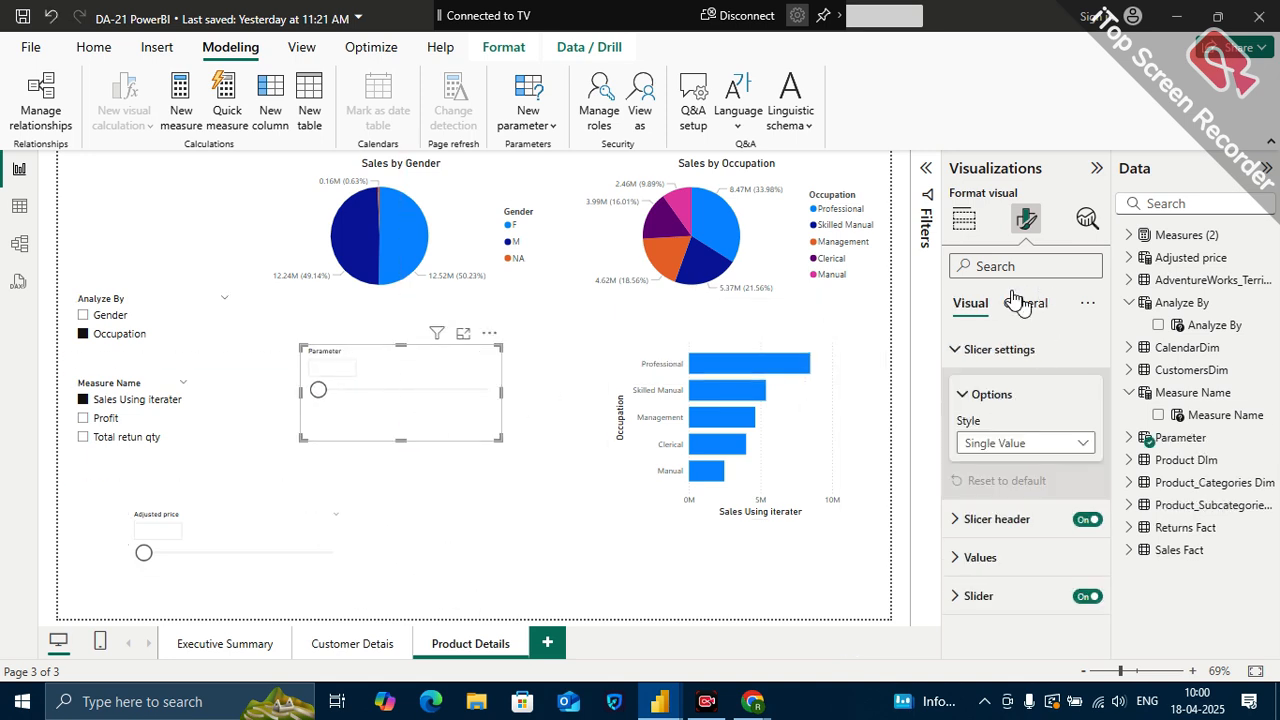
click(1014, 446)
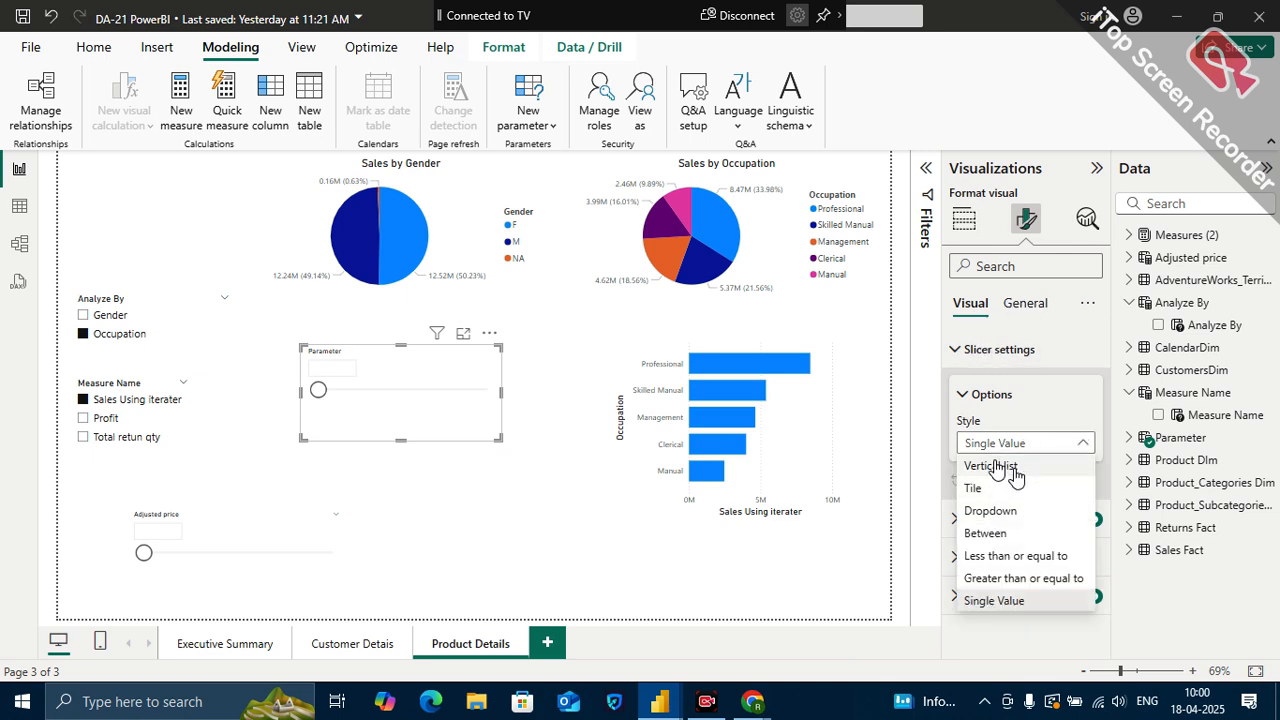
click(996, 465)
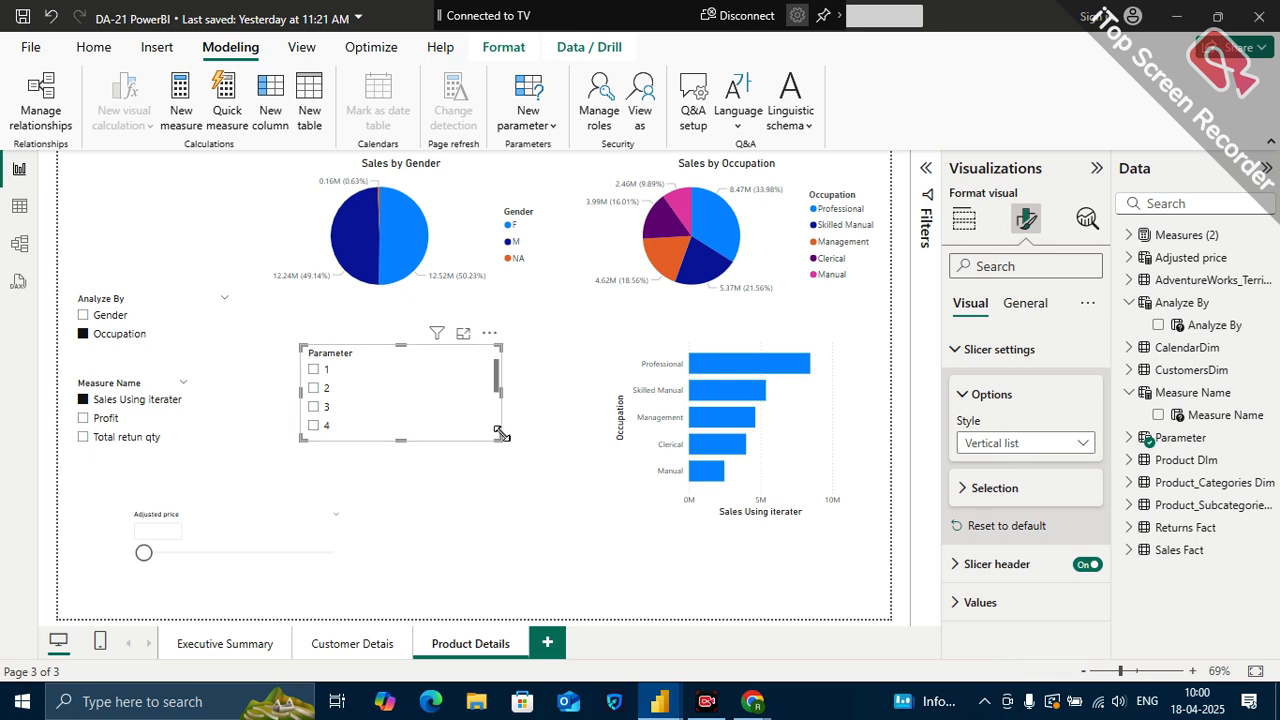
drag(500, 438, 548, 606)
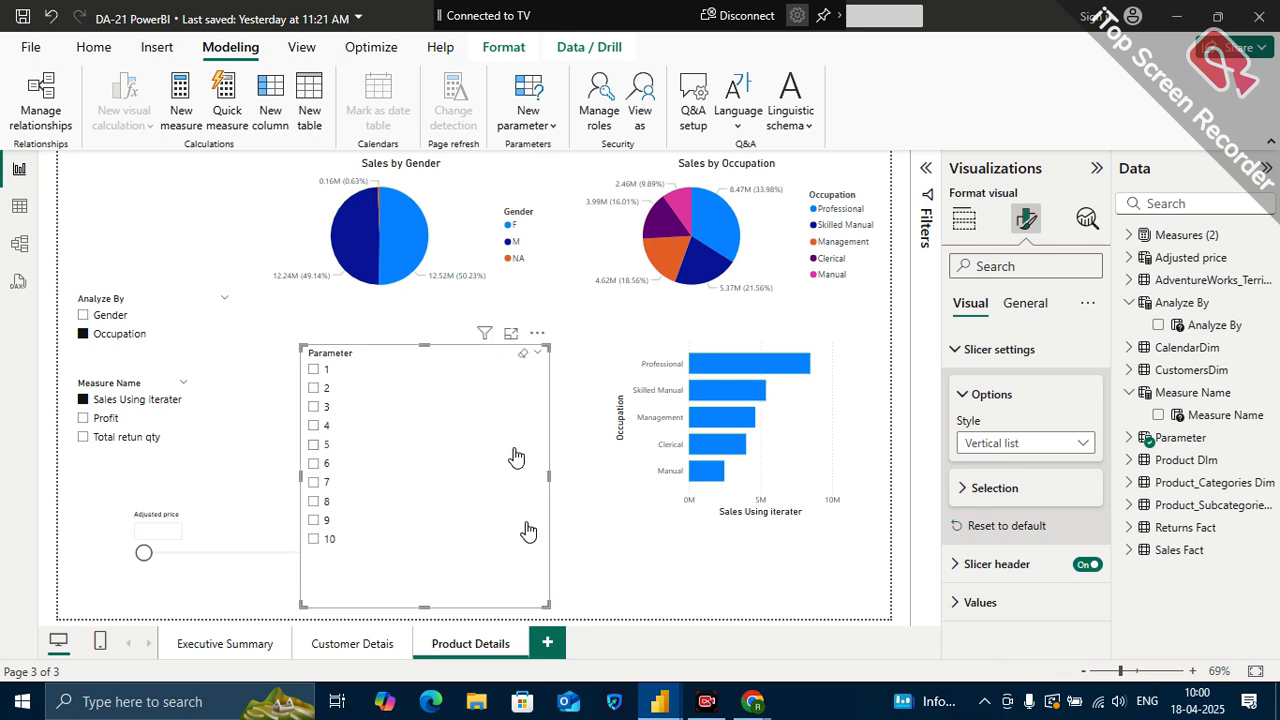
click(316, 446)
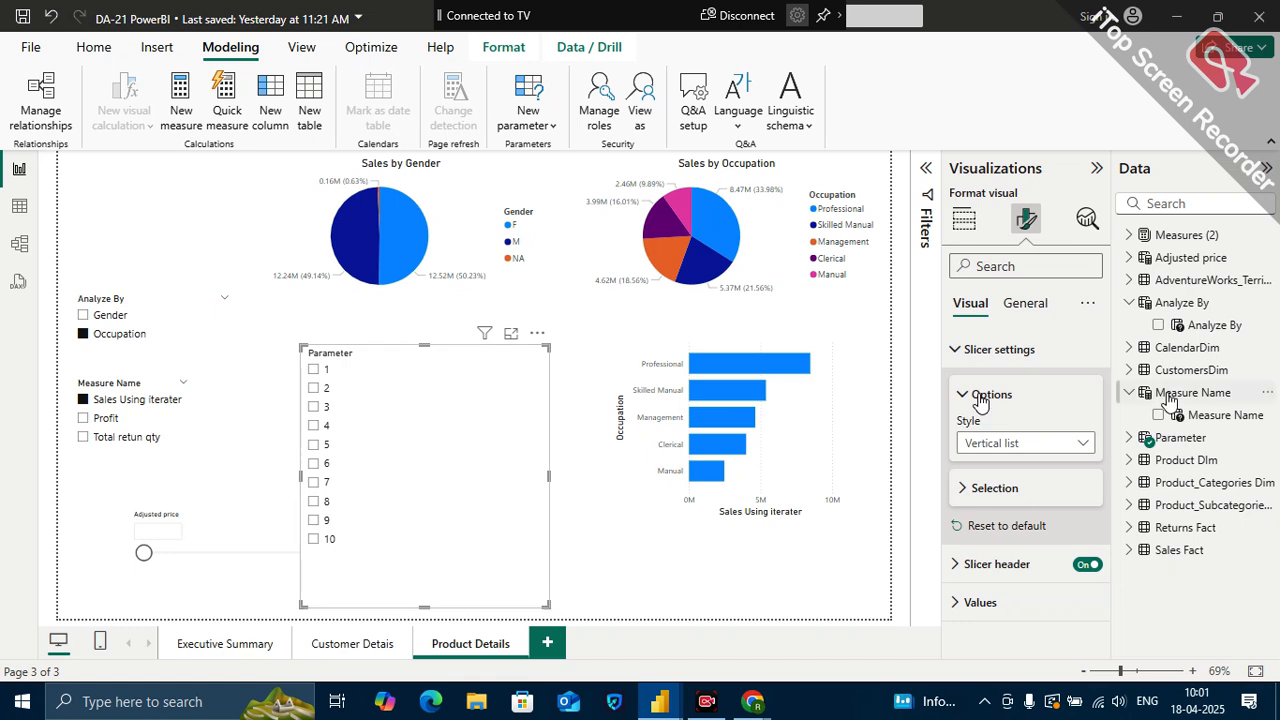
- Expand the Parameter and Adjusted price tables and examine the formulas of the Adjusted price column and the Adjusted price Value measure
click(1128, 440)
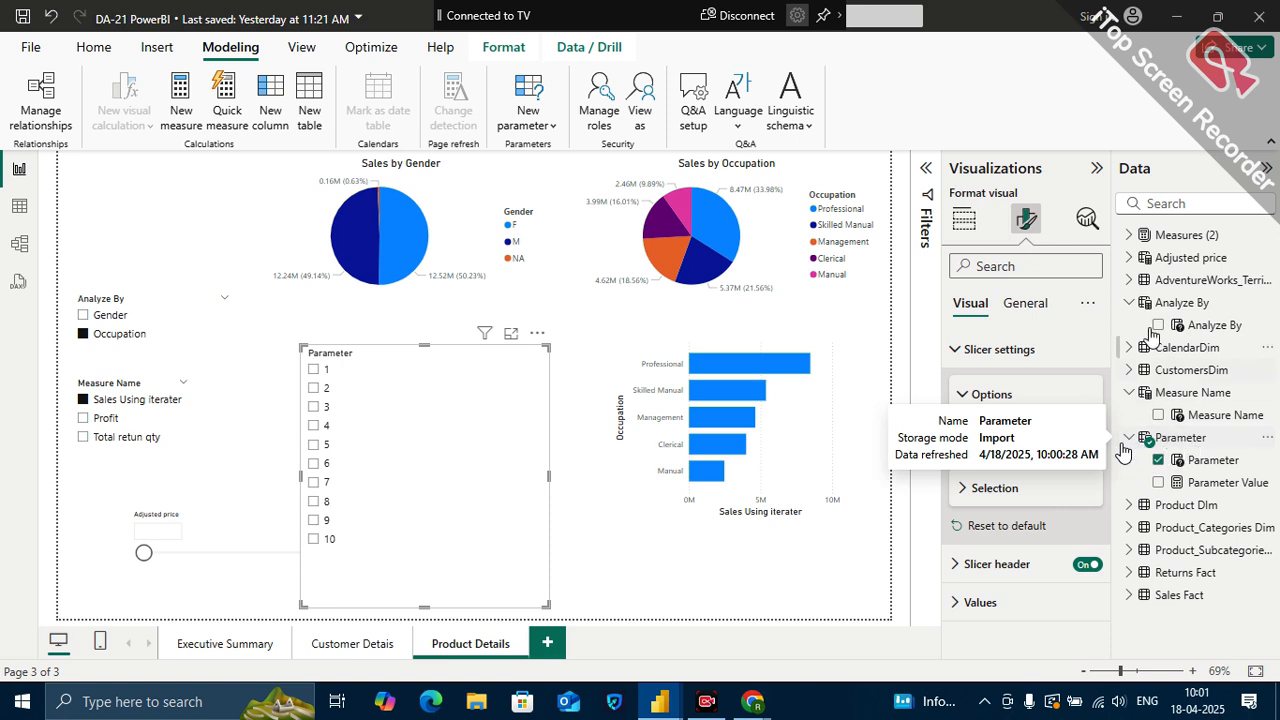
click(1130, 258)
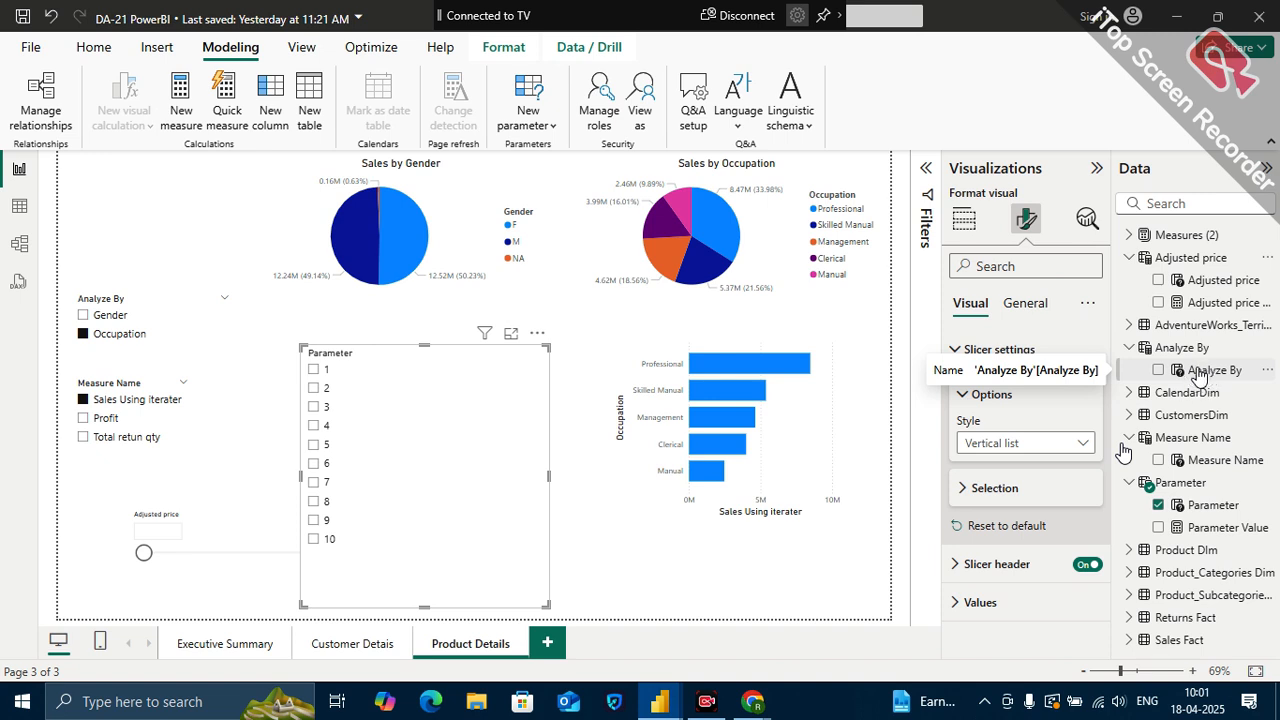
click(1200, 284)
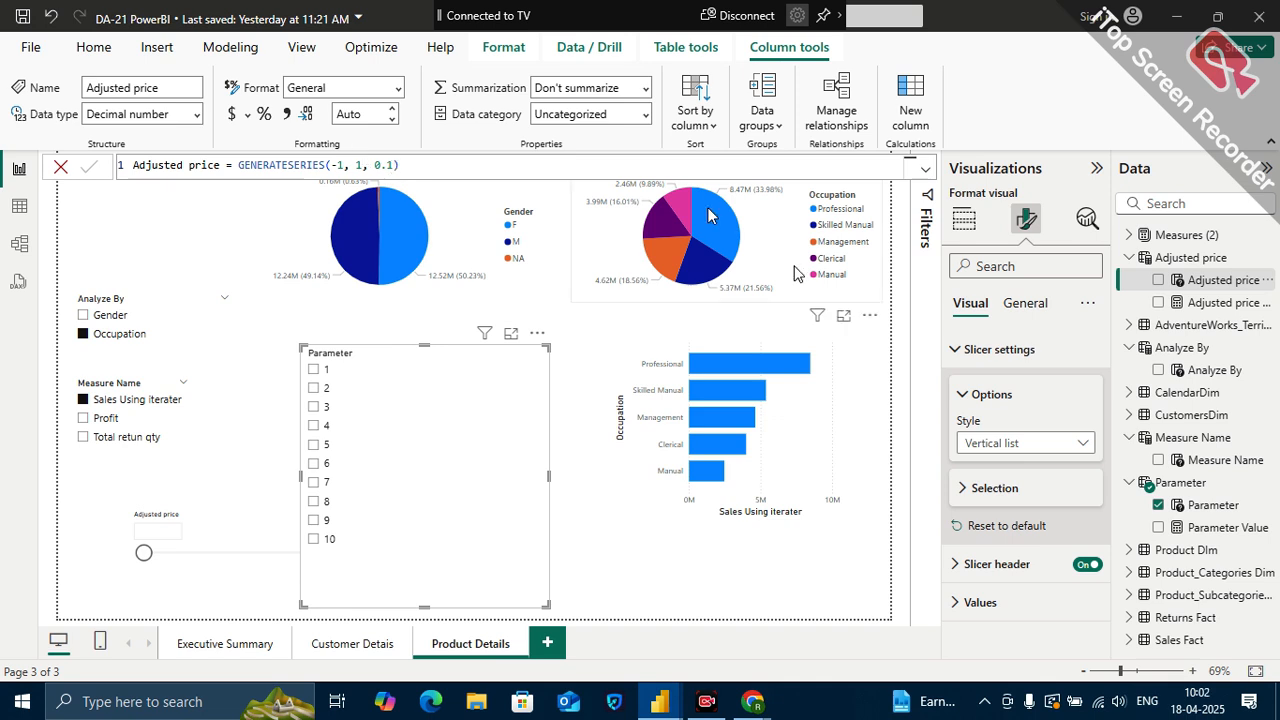
click(1222, 303)
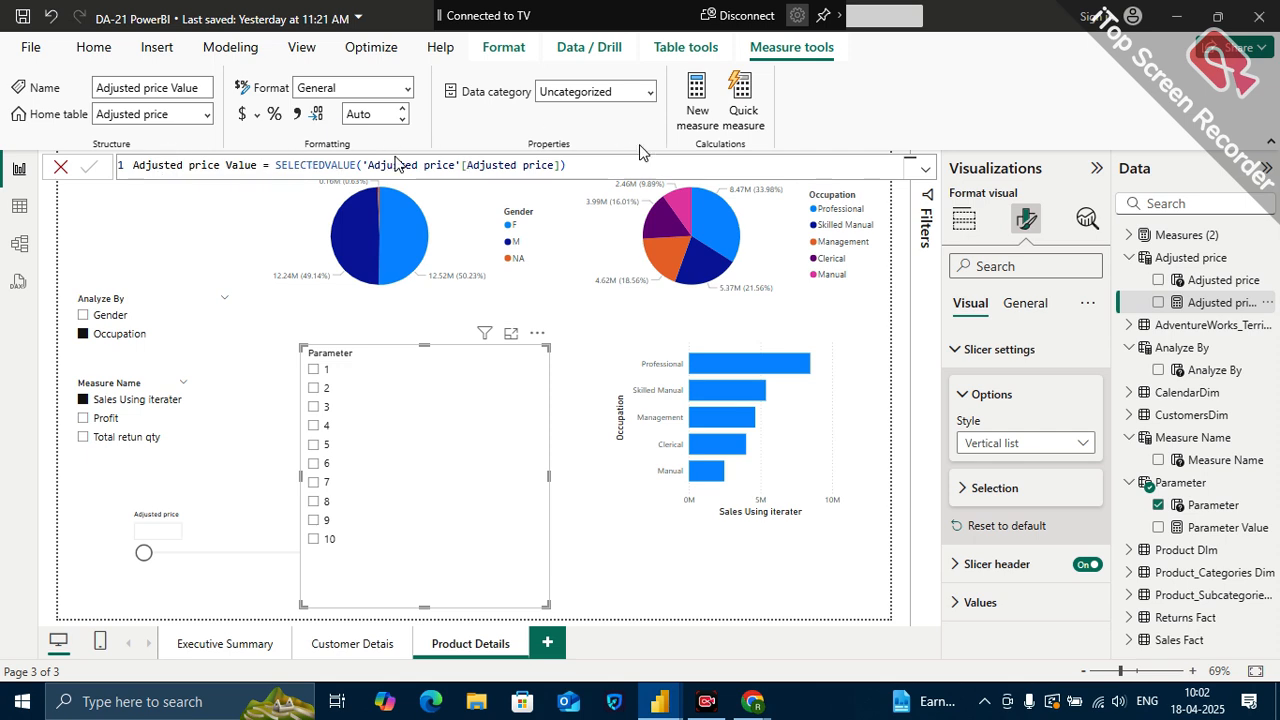
click(572, 165)
key(ctrl+a)
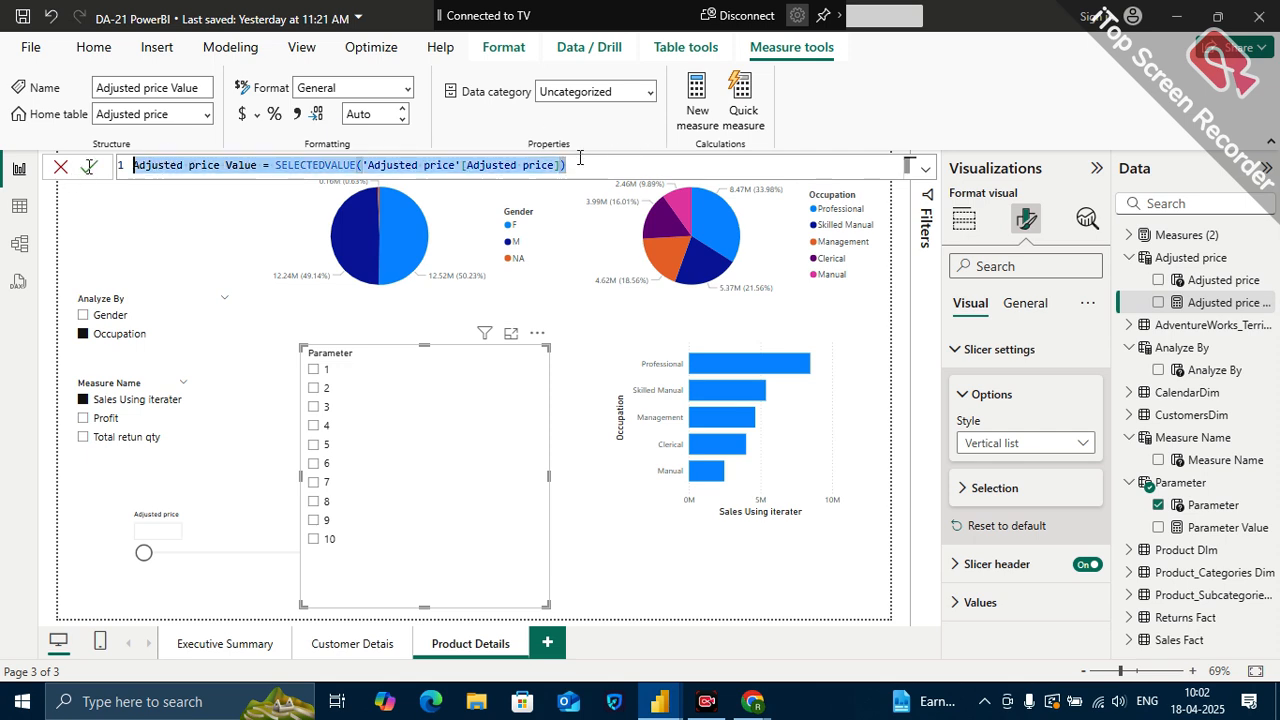
double_click(283, 166)
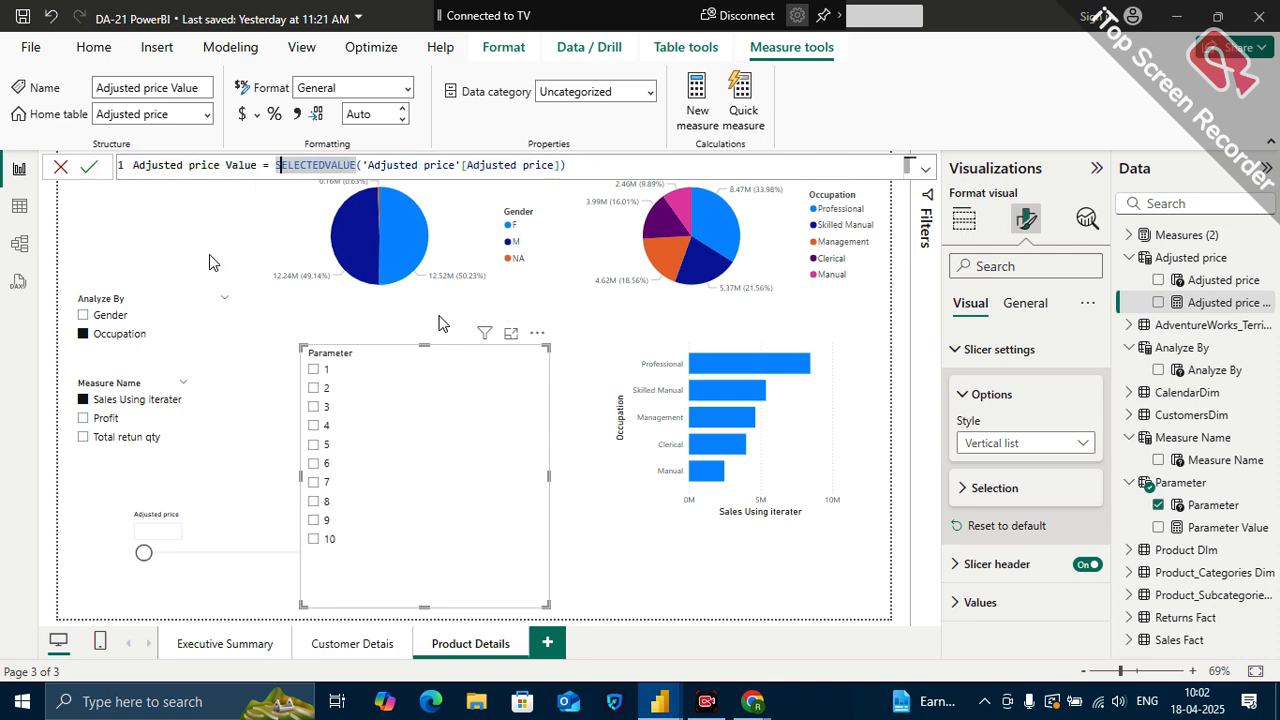
click(440, 322)
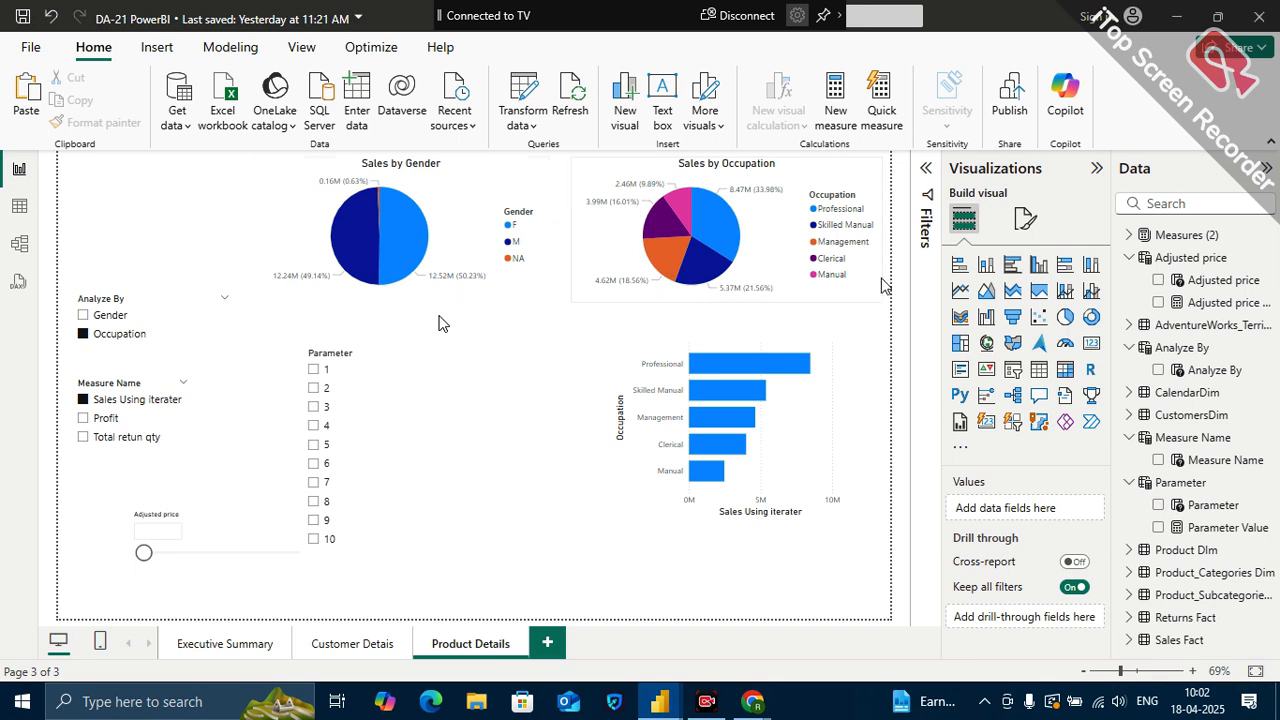
- Add a card for the Adjusted price Value measure beside the Sales by Gender chart and set the Adjusted price slicer to -0.70
drag(1220, 302, 168, 204)
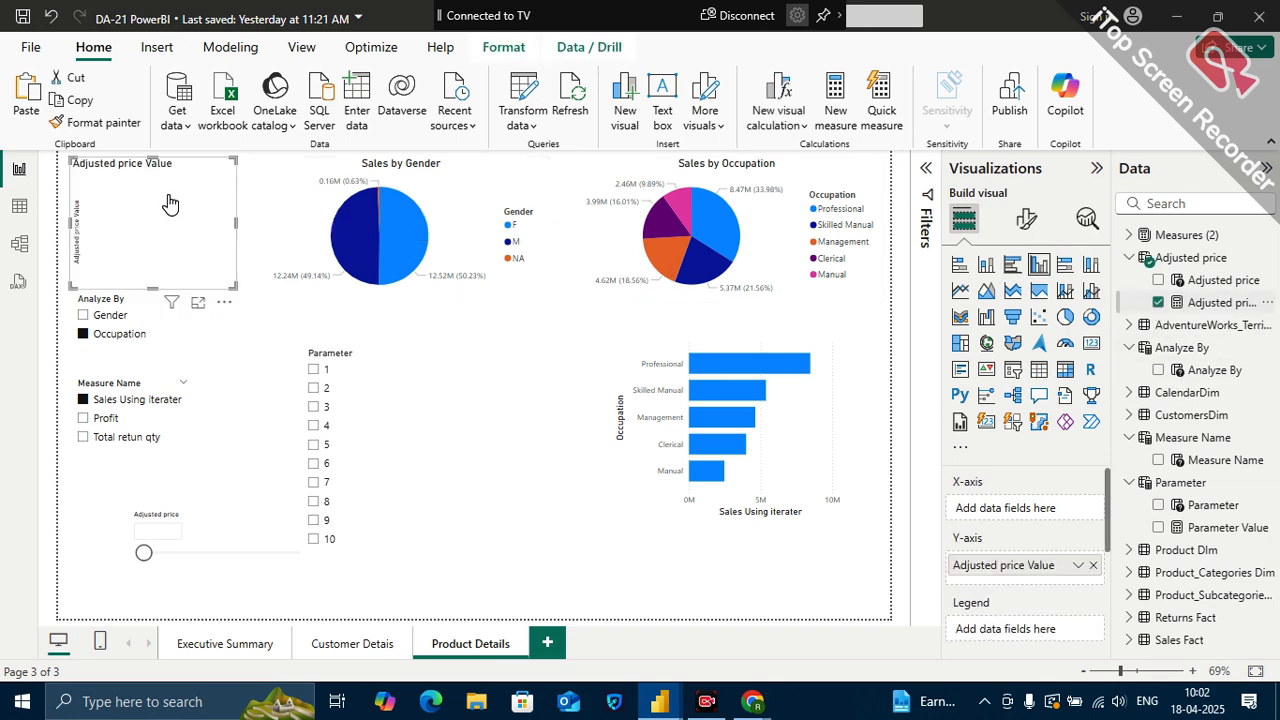
click(1094, 346)
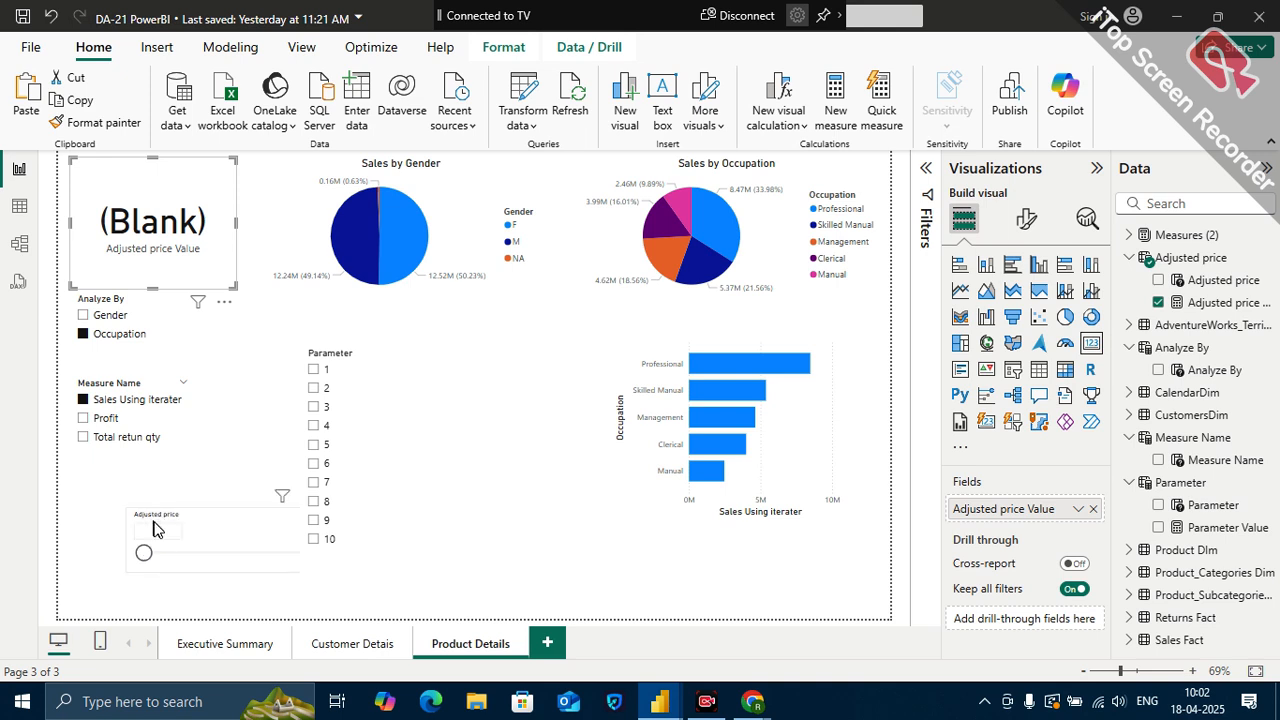
drag(145, 560, 170, 556)
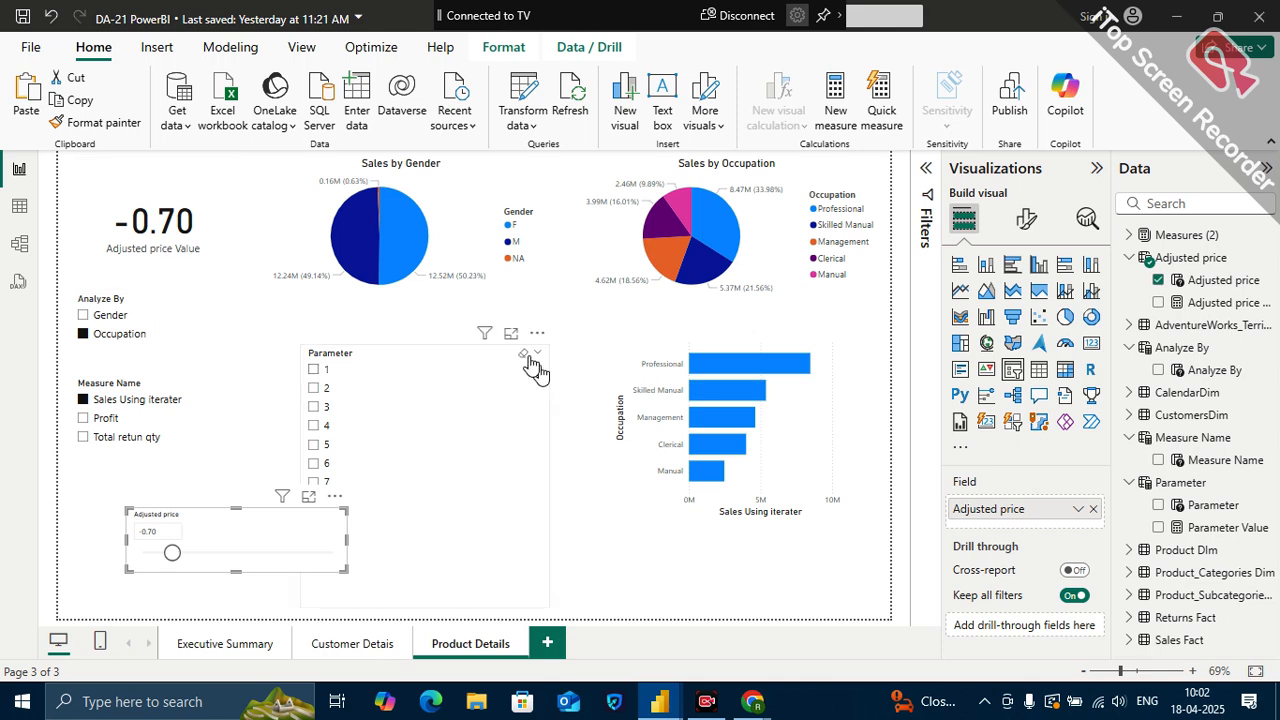
- Resize the Adjusted price Value card to be shorter and slightly wider, leaving a gap above the Analyze By slicer
click(201, 197)
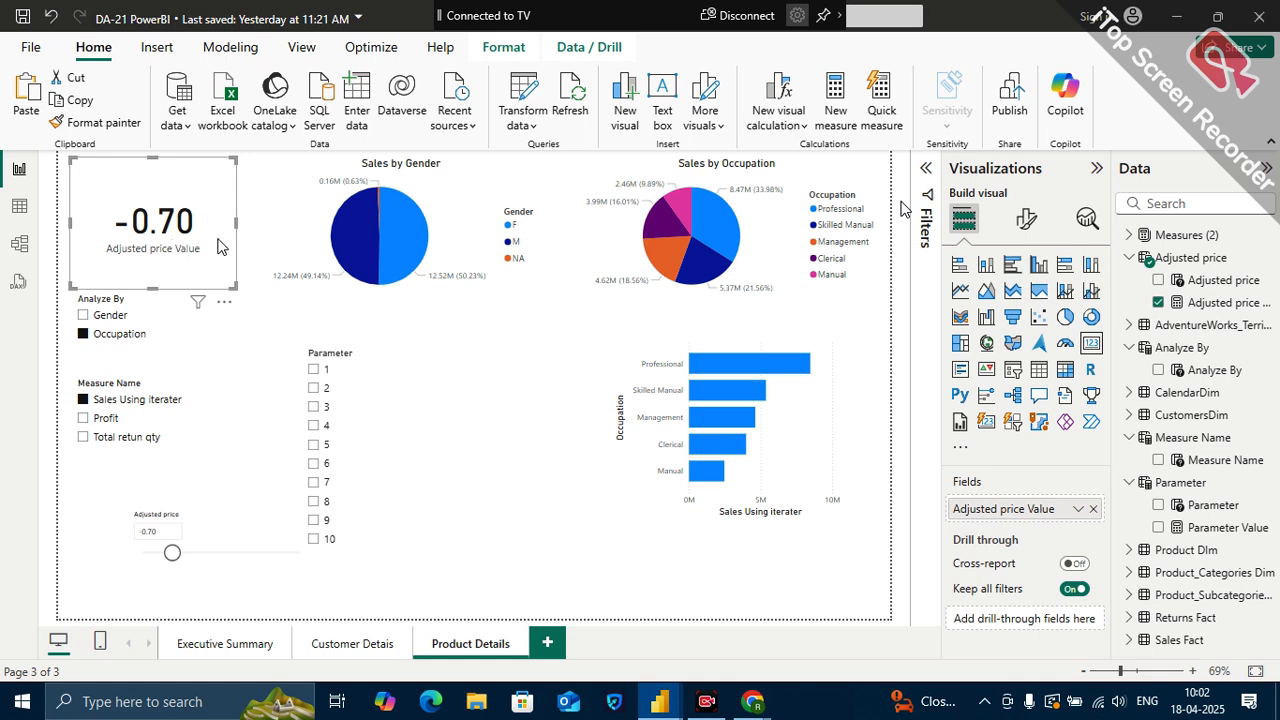
click(174, 548)
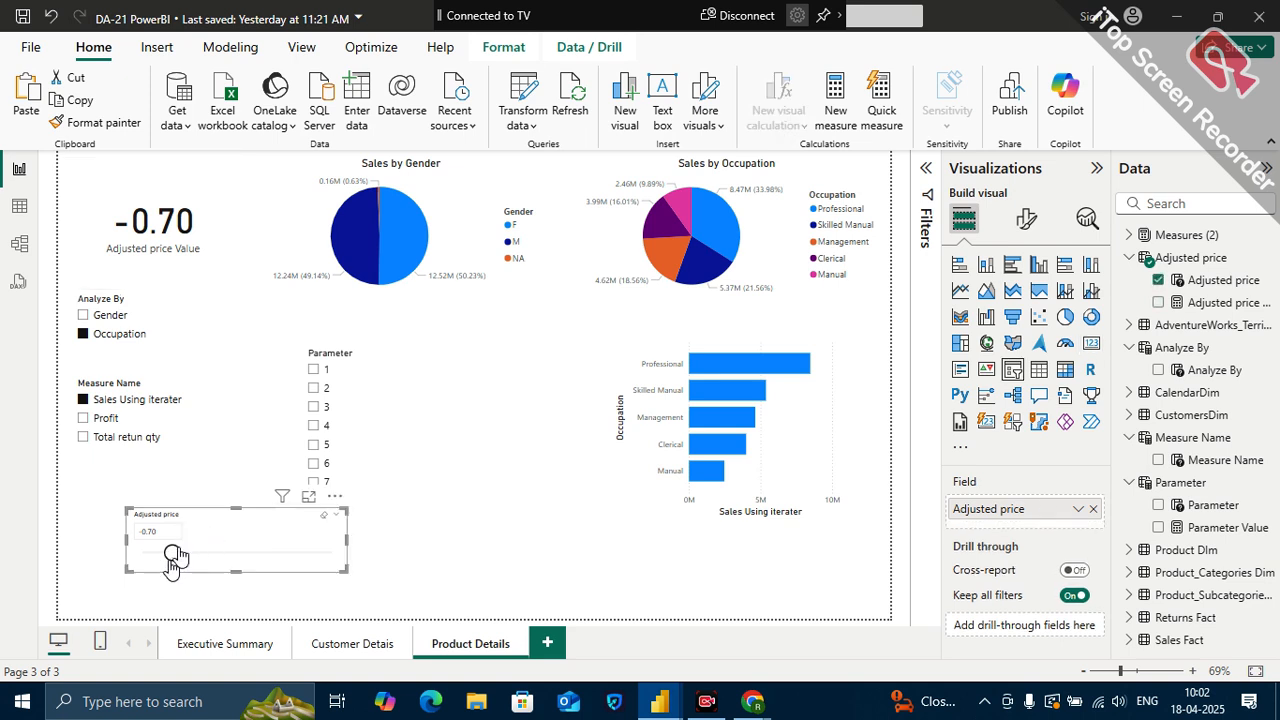
click(191, 188)
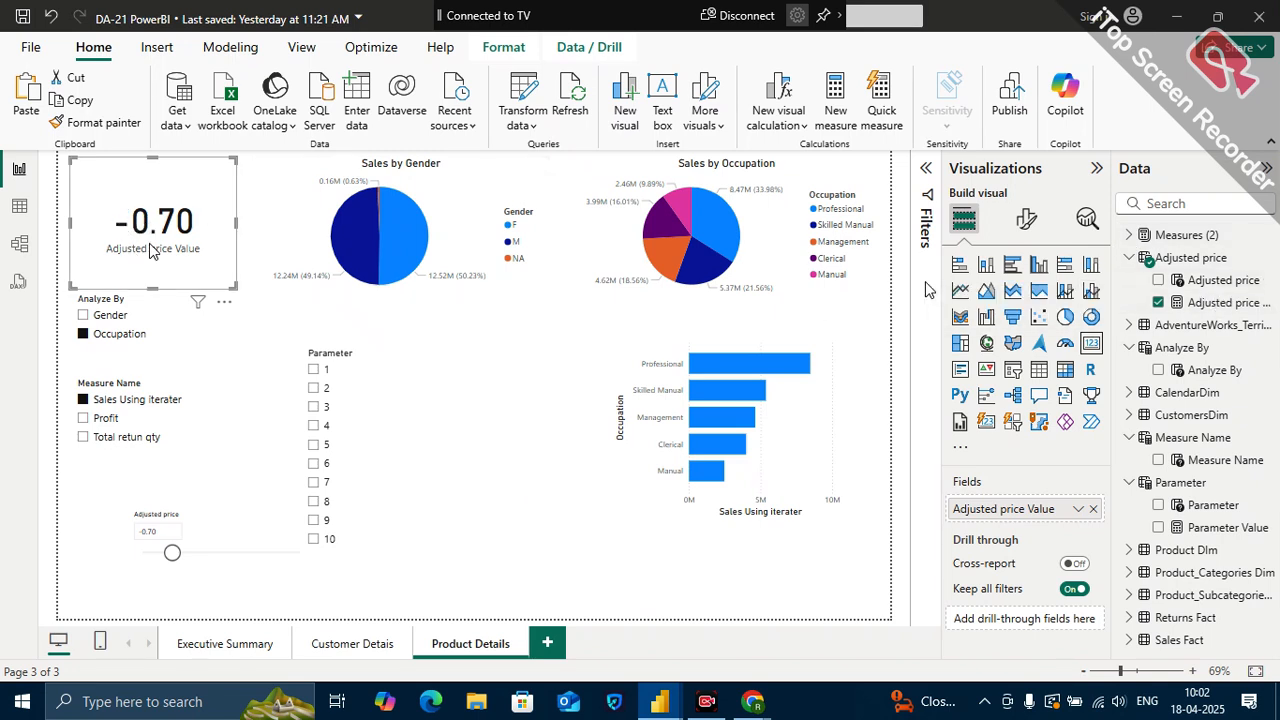
drag(235, 289, 245, 257)
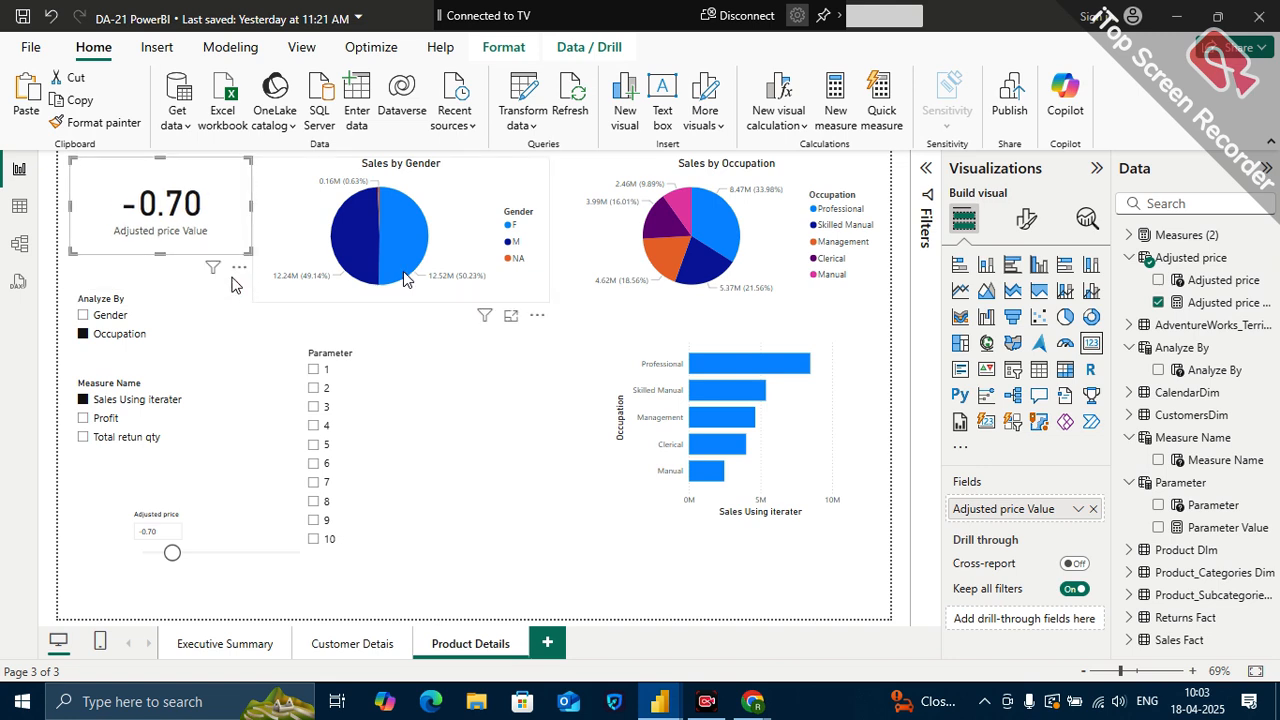
- Shrink the Parameter slicer so it fits closely around its list of values from 1 to 10
click(383, 369)
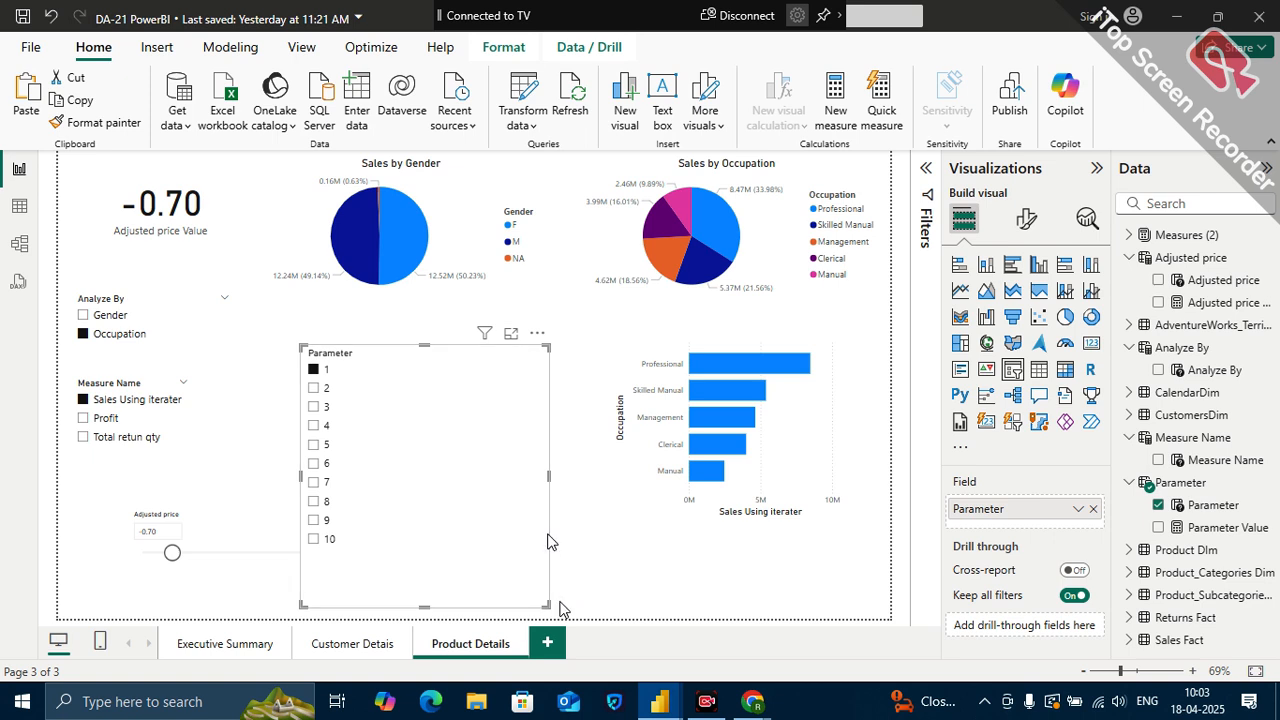
drag(546, 606, 425, 586)
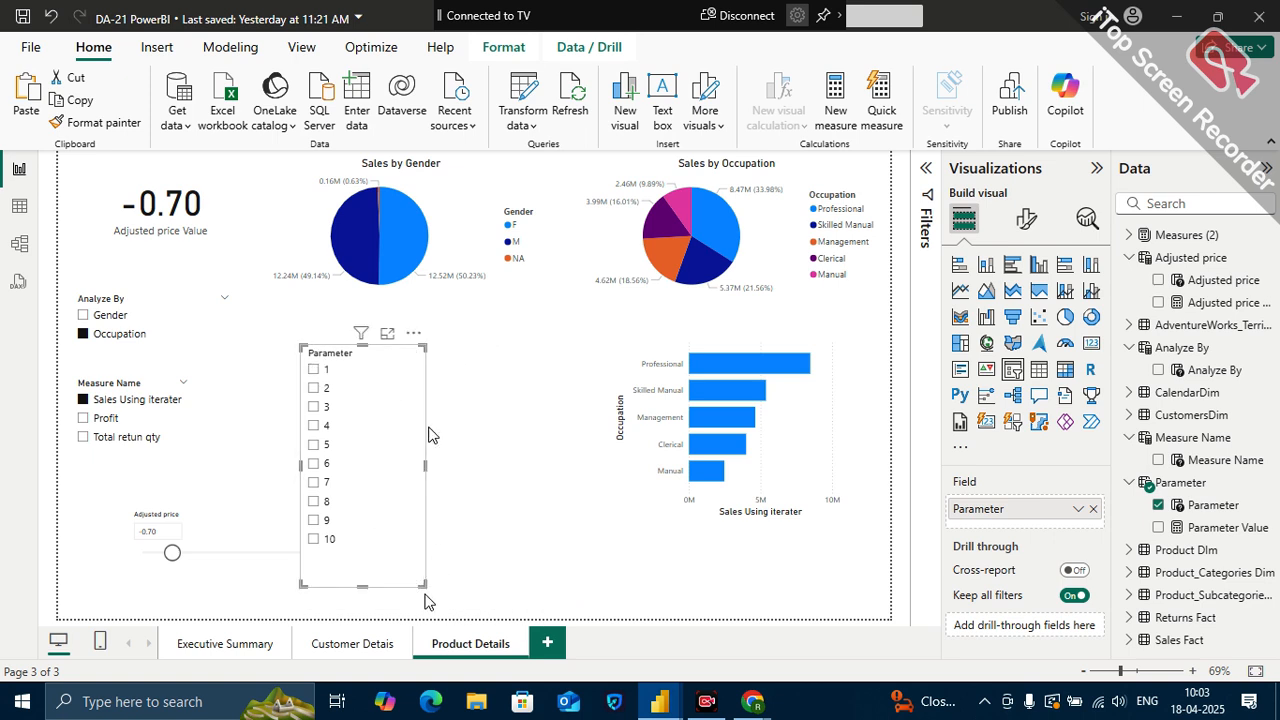
drag(426, 587, 375, 556)
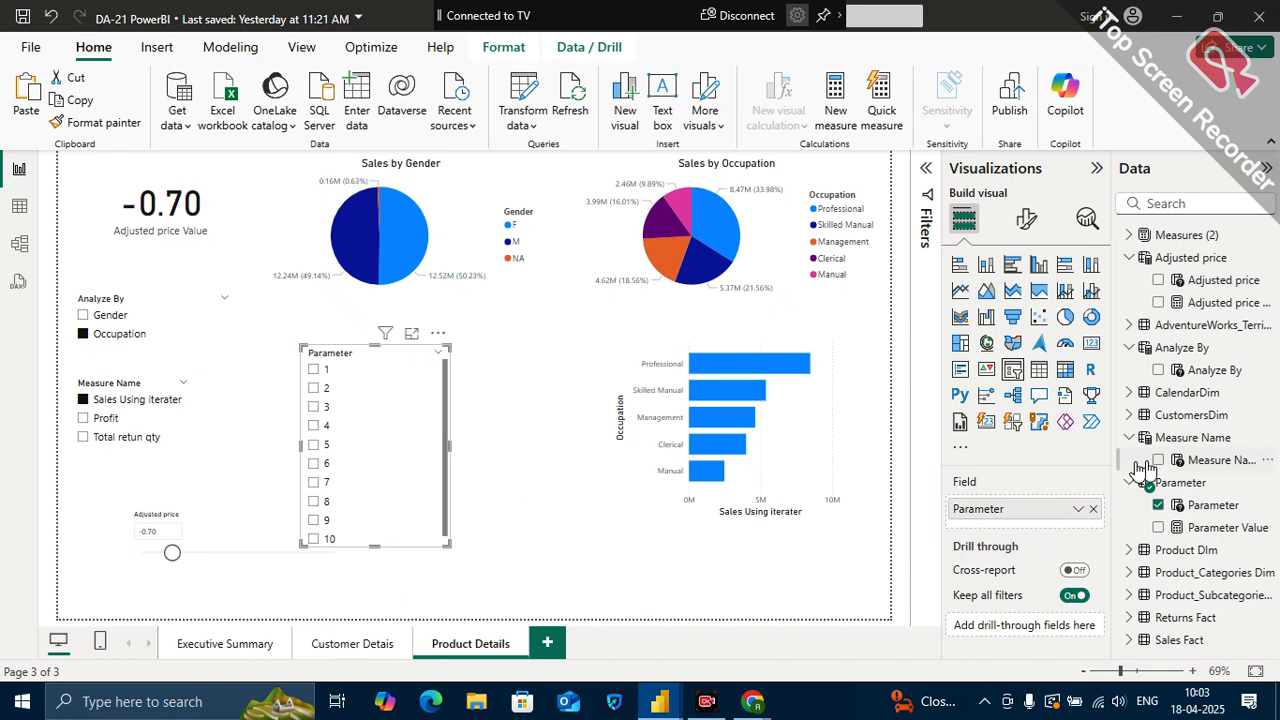
- Add a card for the Parameter Value measure, narrow it and place it beside the lower end of the Parameter slicer
drag(1215, 527, 580, 335)
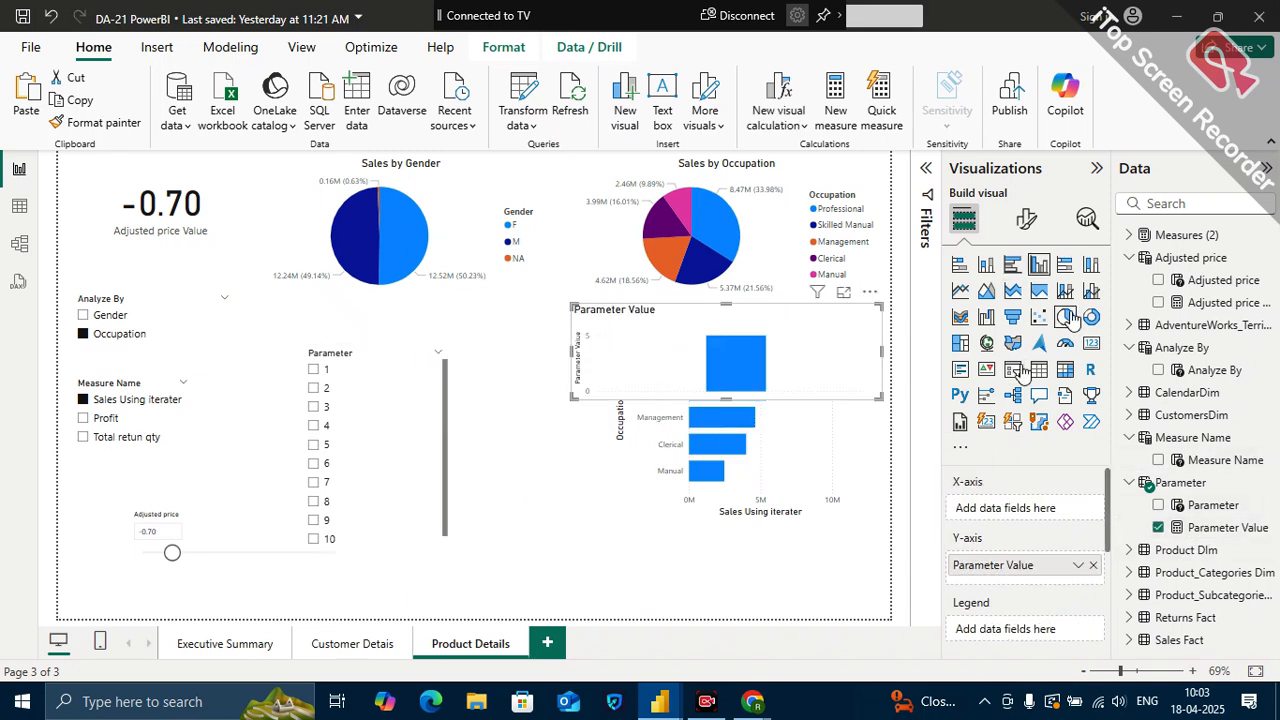
click(1091, 344)
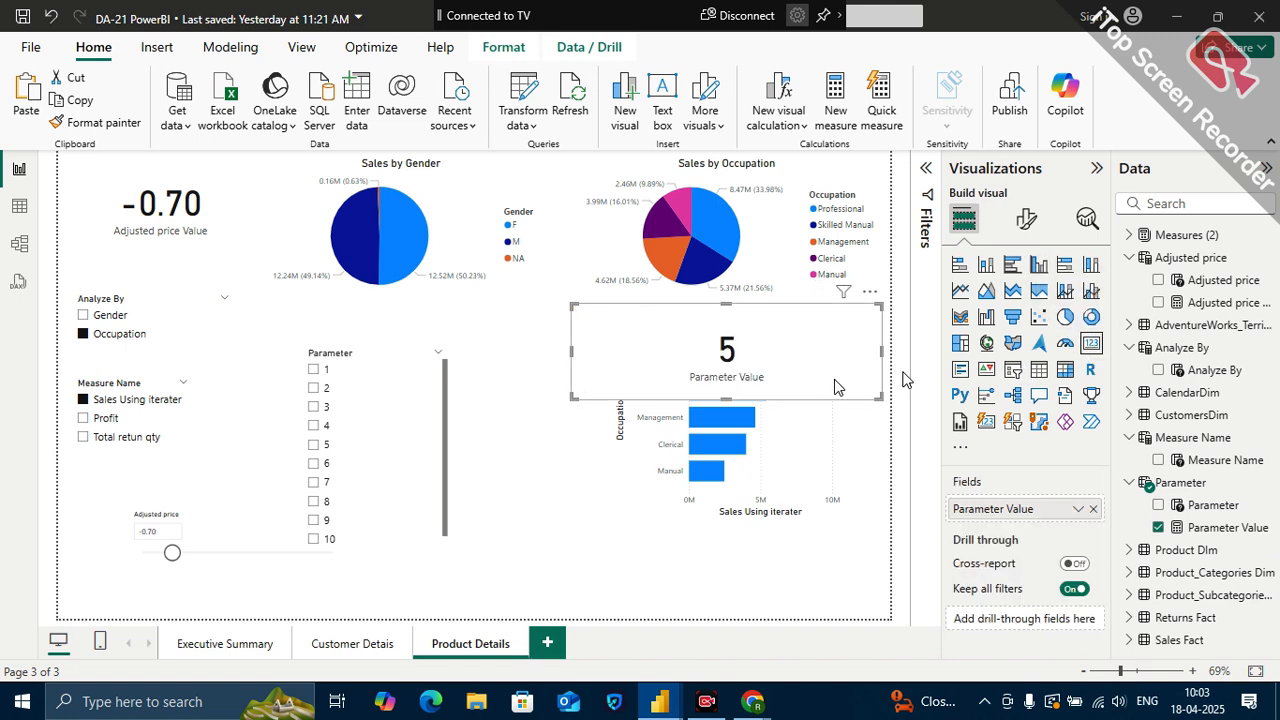
drag(878, 392, 692, 390)
drag(646, 337, 530, 518)
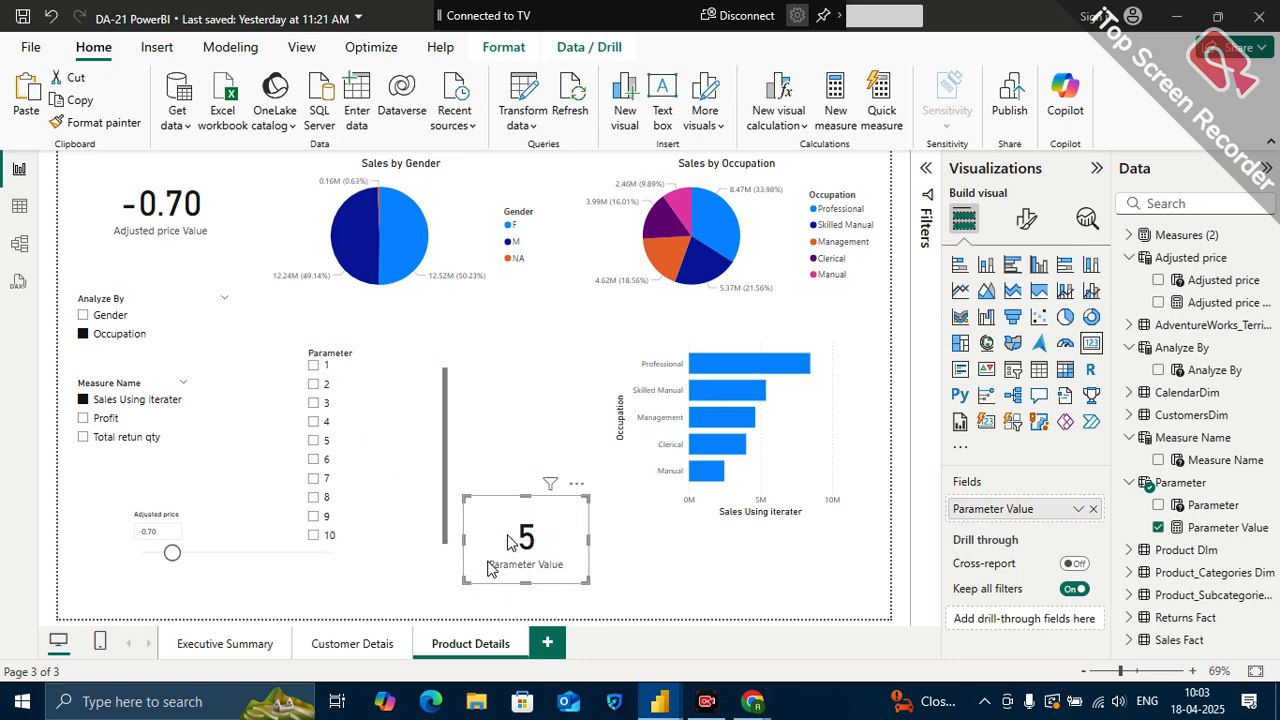
- Test the Parameter Value card by selecting 1 and 4 in the Parameter slicer, and clear the selection
click(316, 367)
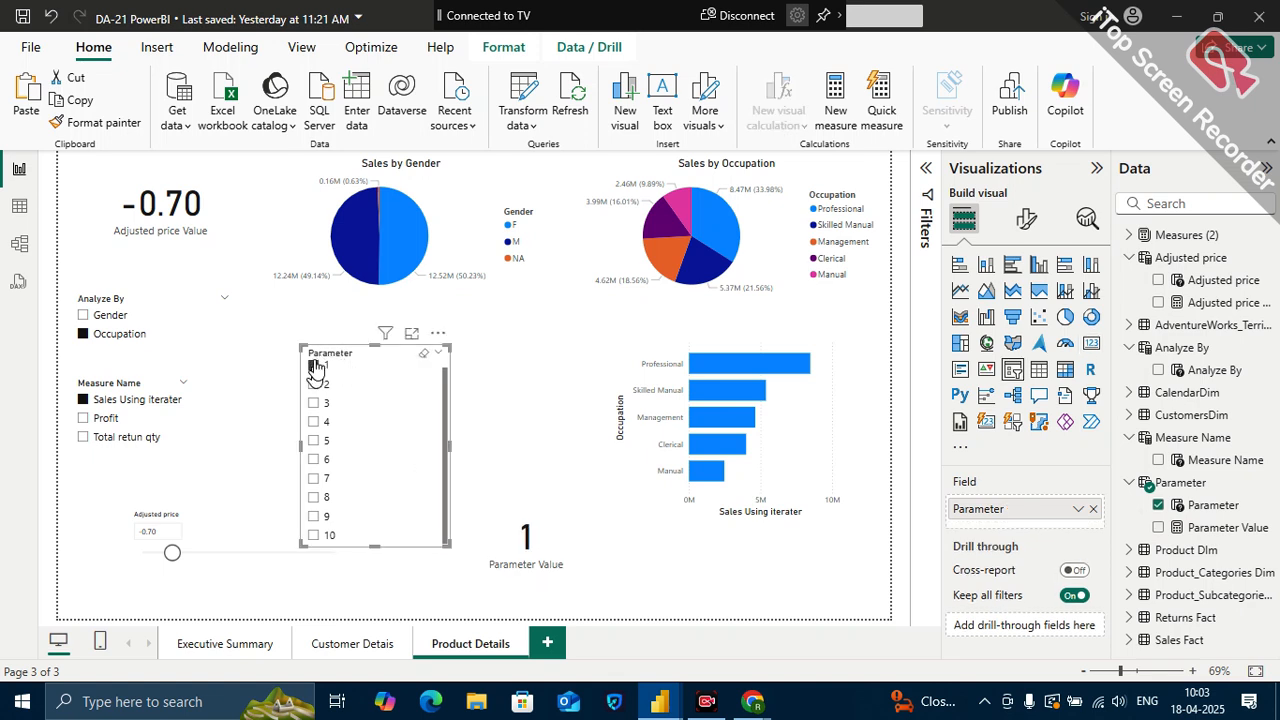
click(330, 428)
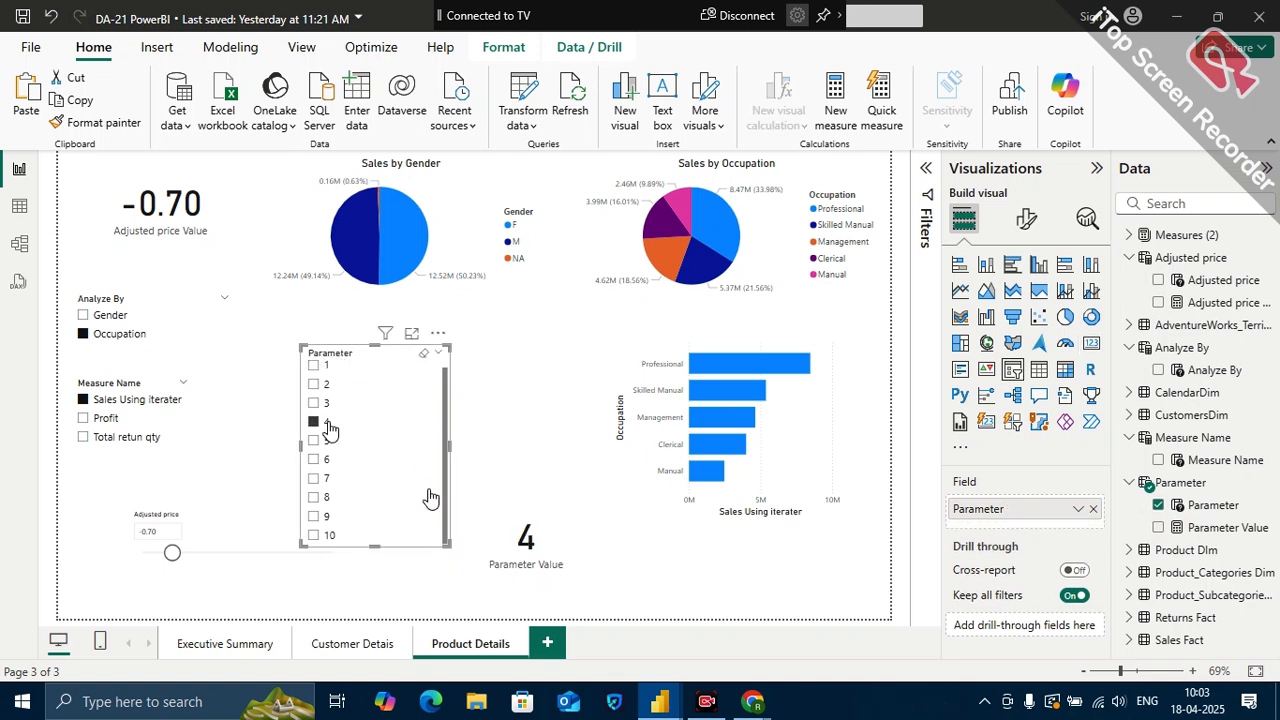
click(321, 427)
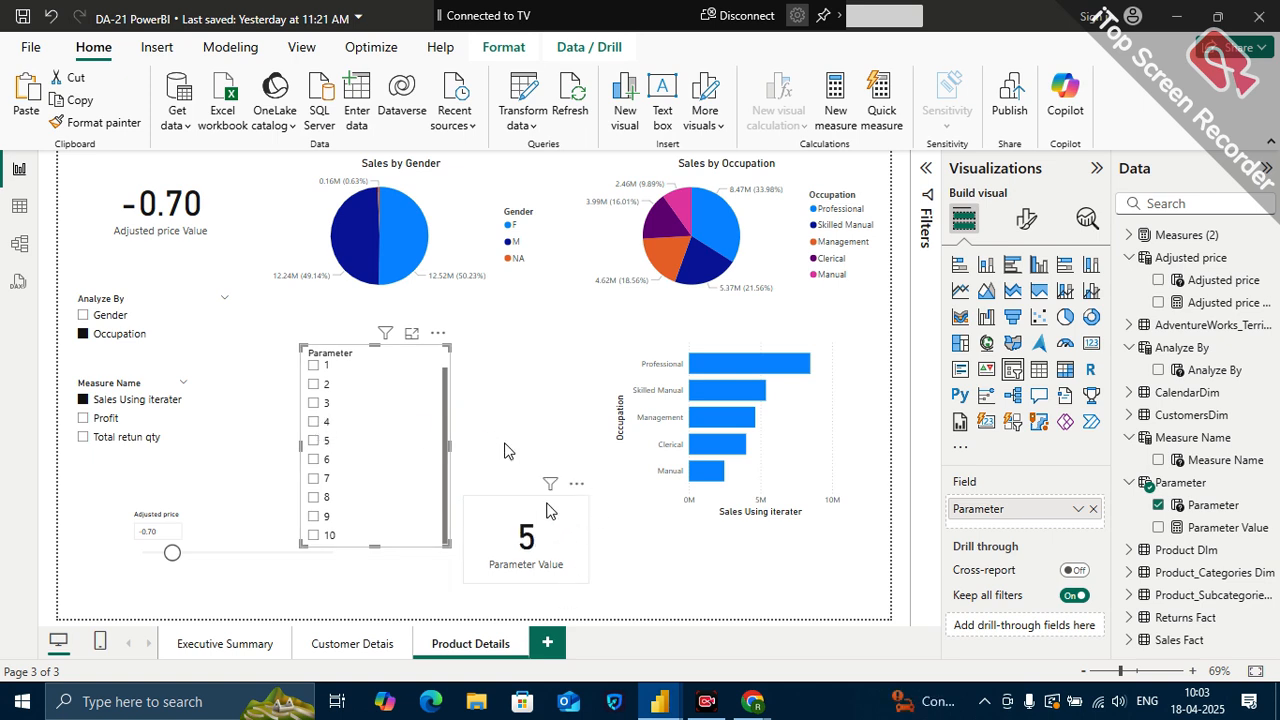
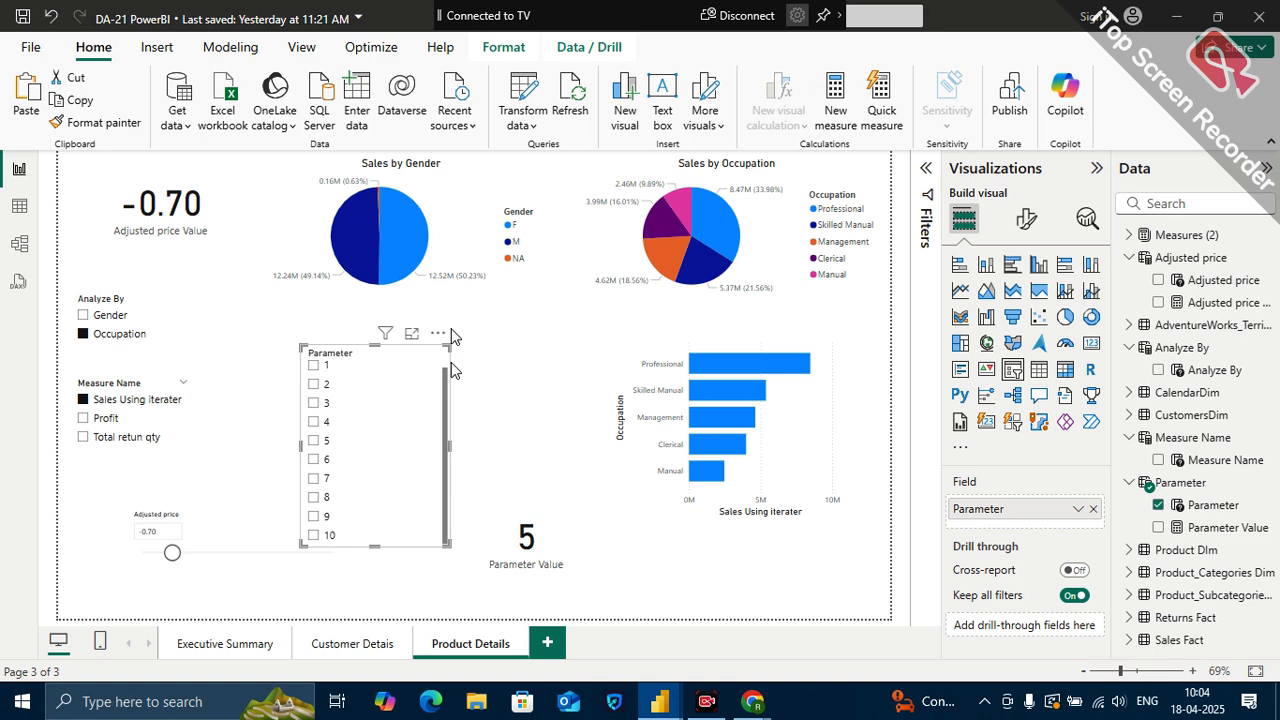
- Add a new blank report page and delete the Adjusted price and Parameter tables from the model
click(281, 268)
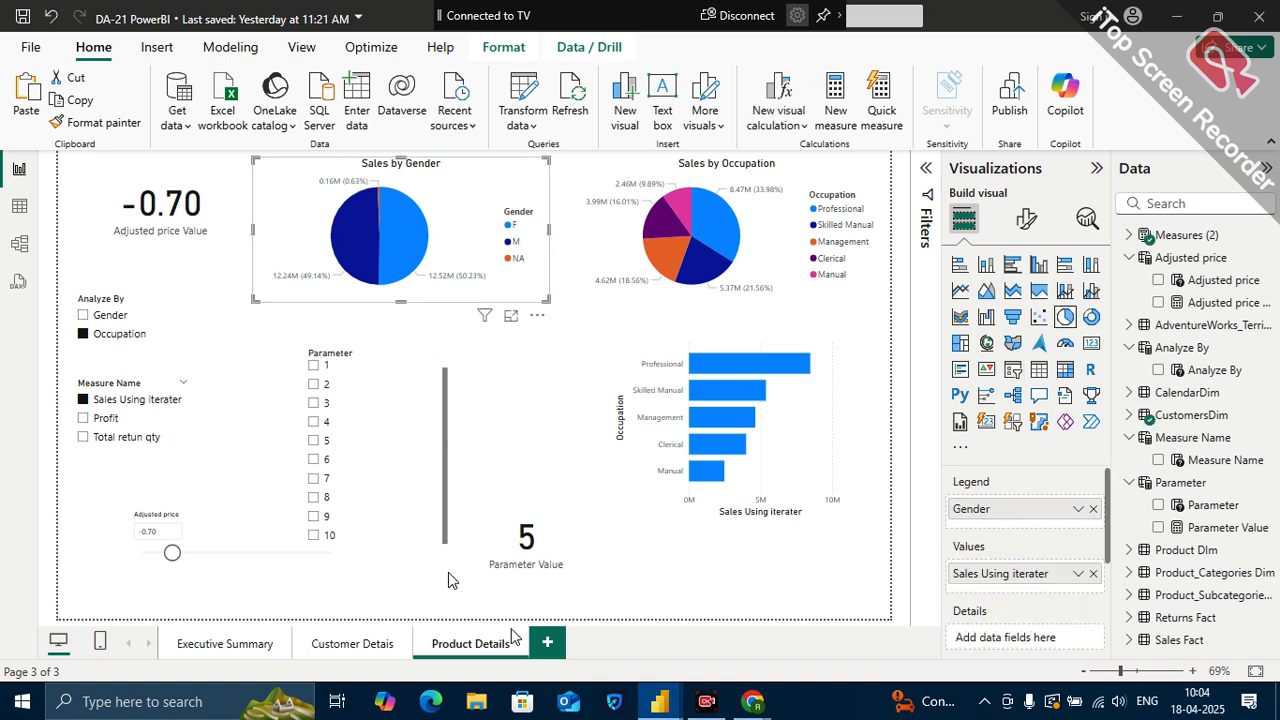
click(551, 645)
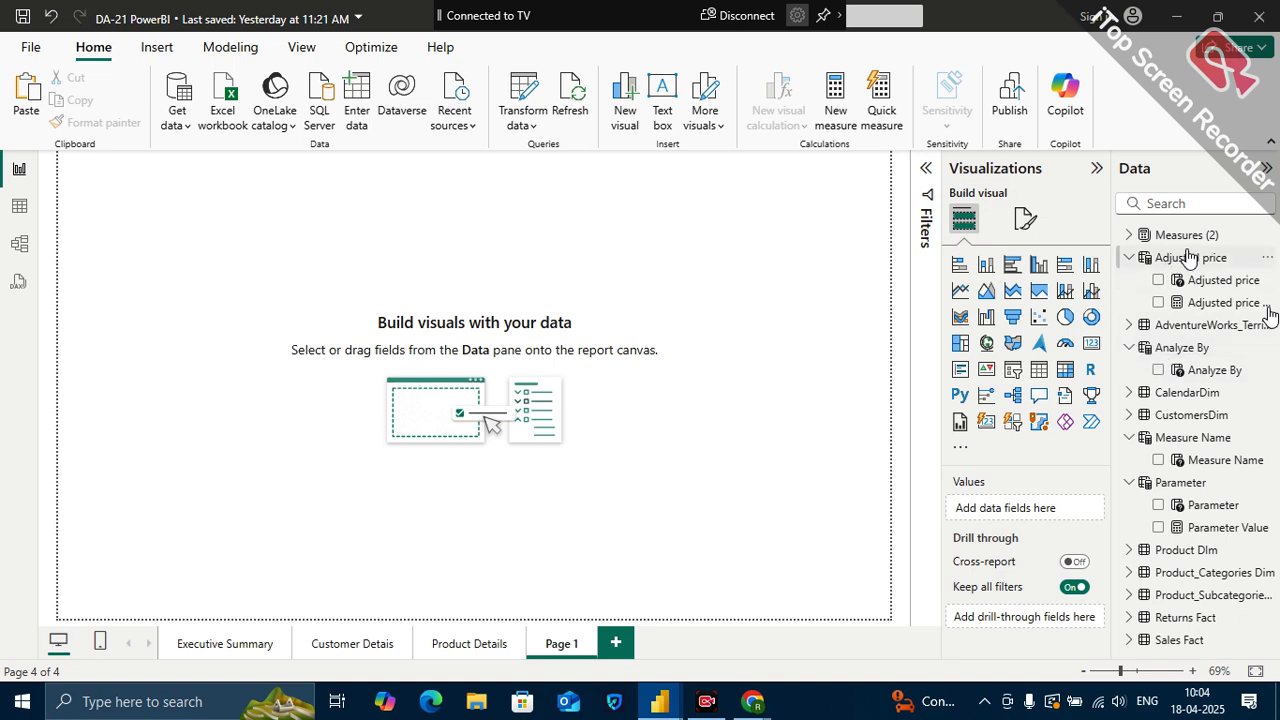
click(1265, 260)
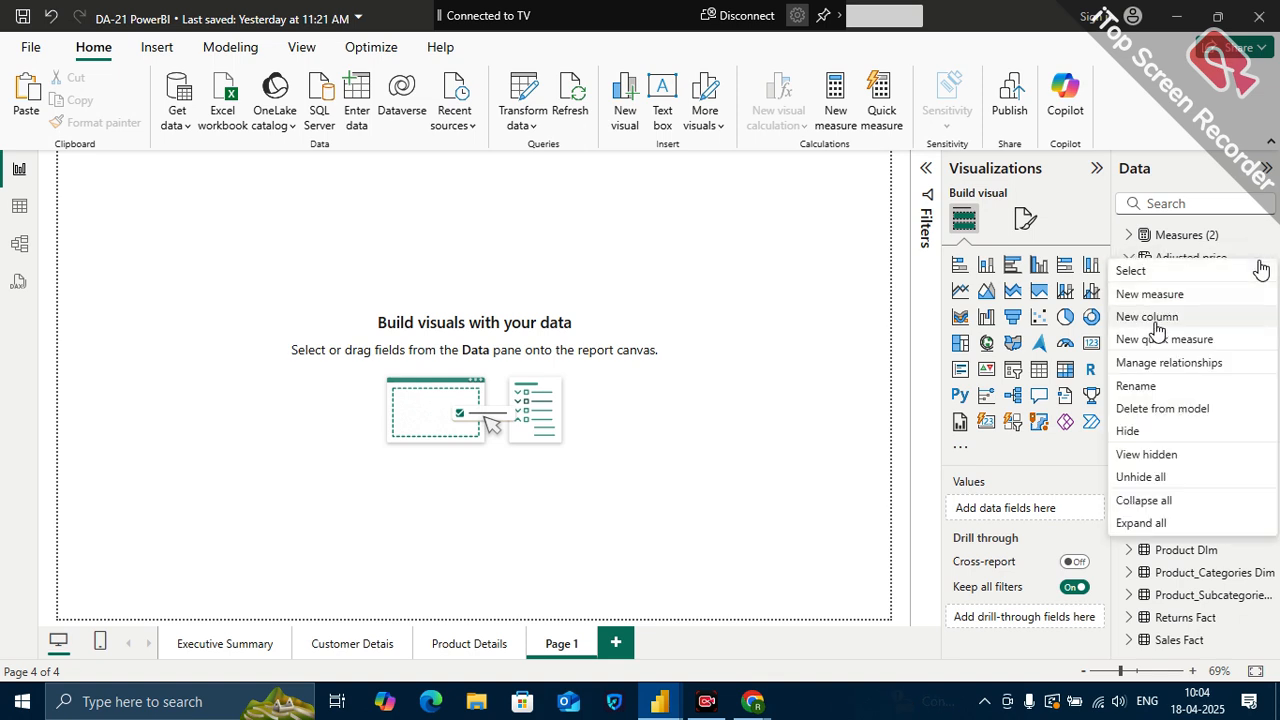
click(1145, 410)
click(740, 393)
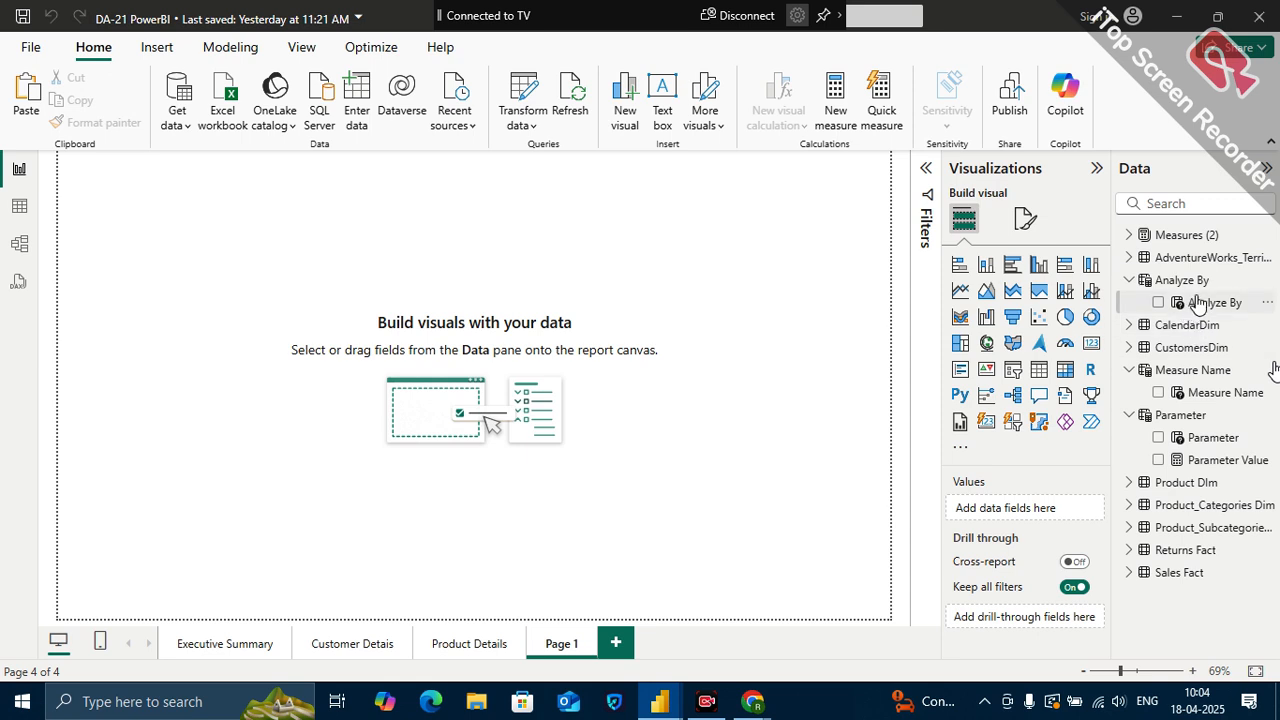
click(1266, 416)
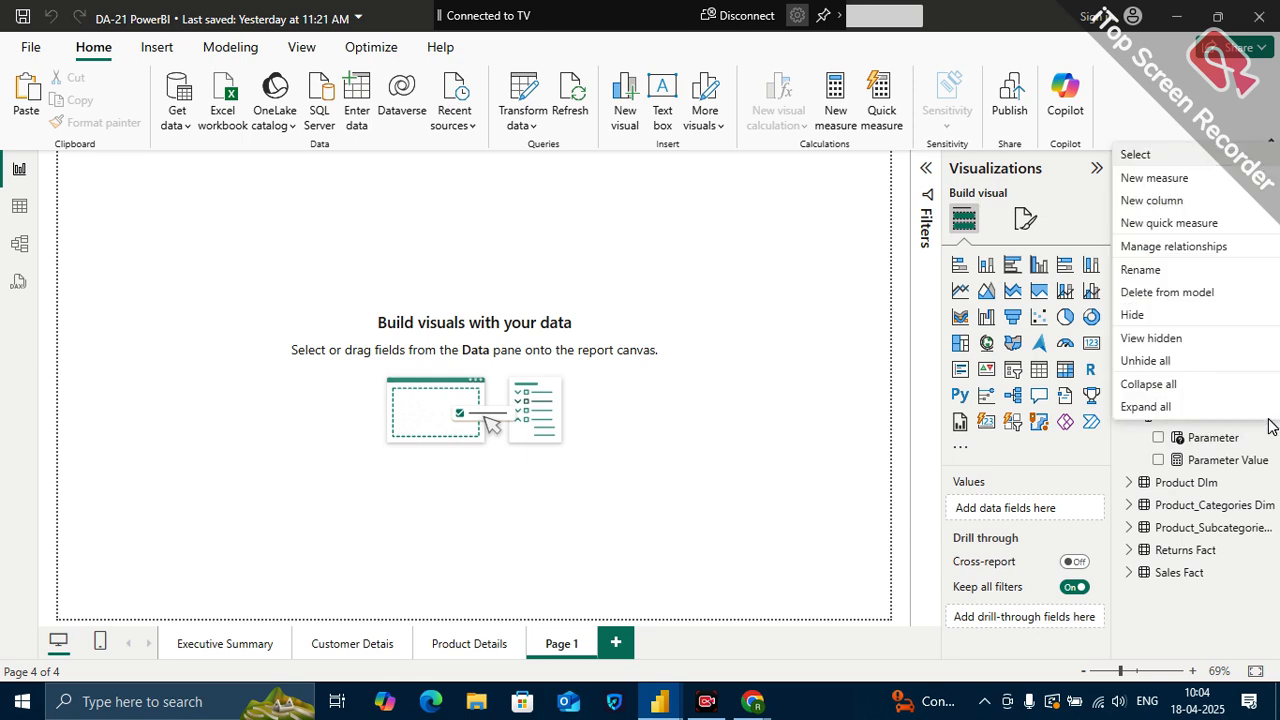
click(1155, 292)
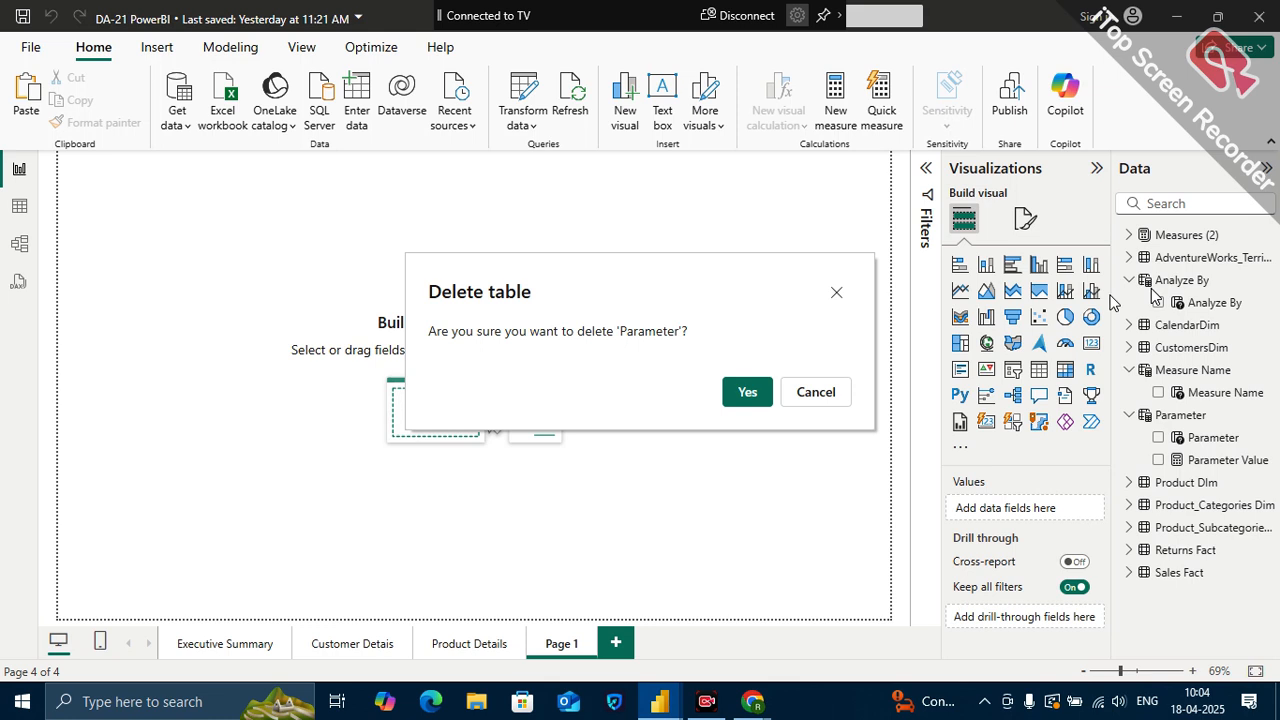
click(752, 394)
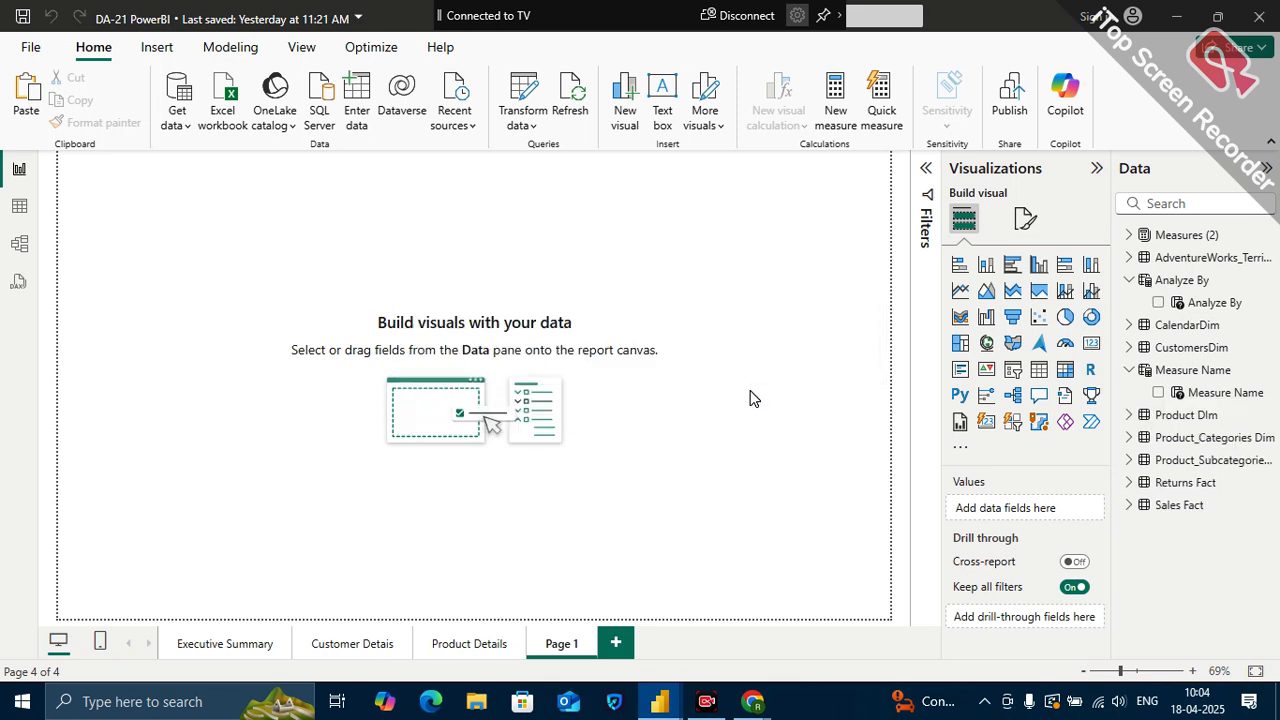
- Start a new whole-number numeric range parameter and set its minimum to 1 and maximum to 10
click(1128, 282)
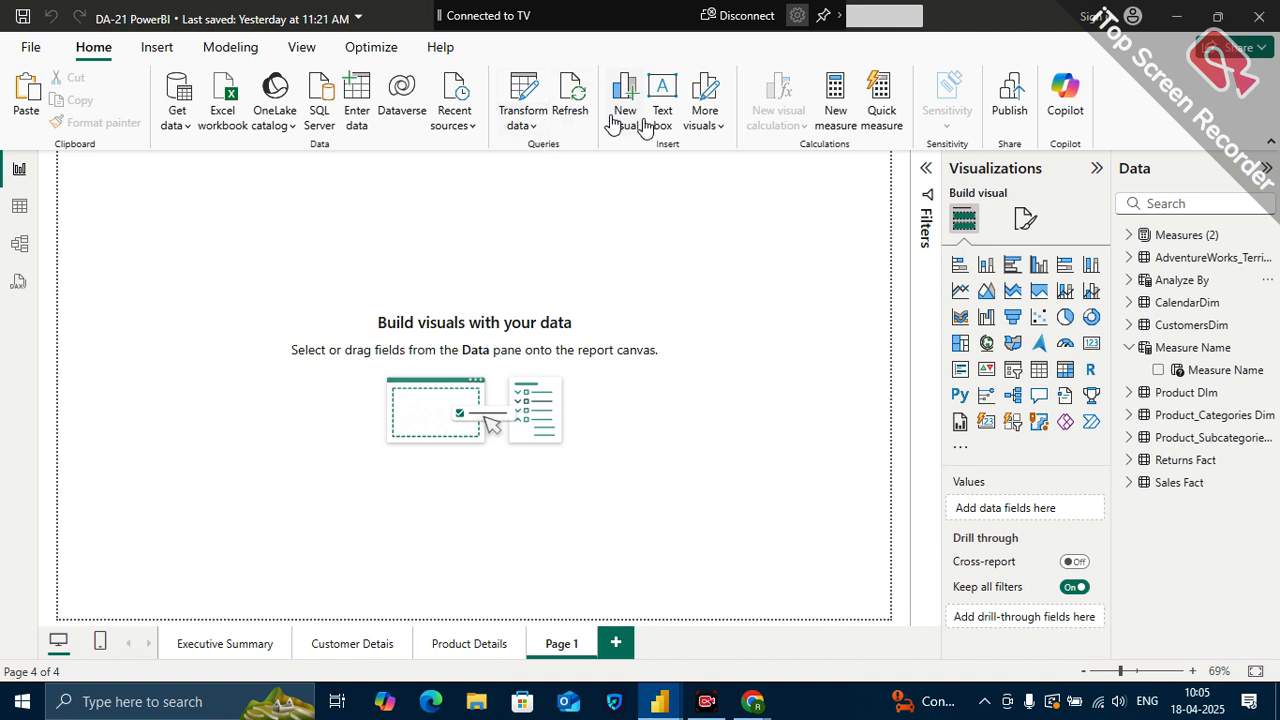
click(230, 47)
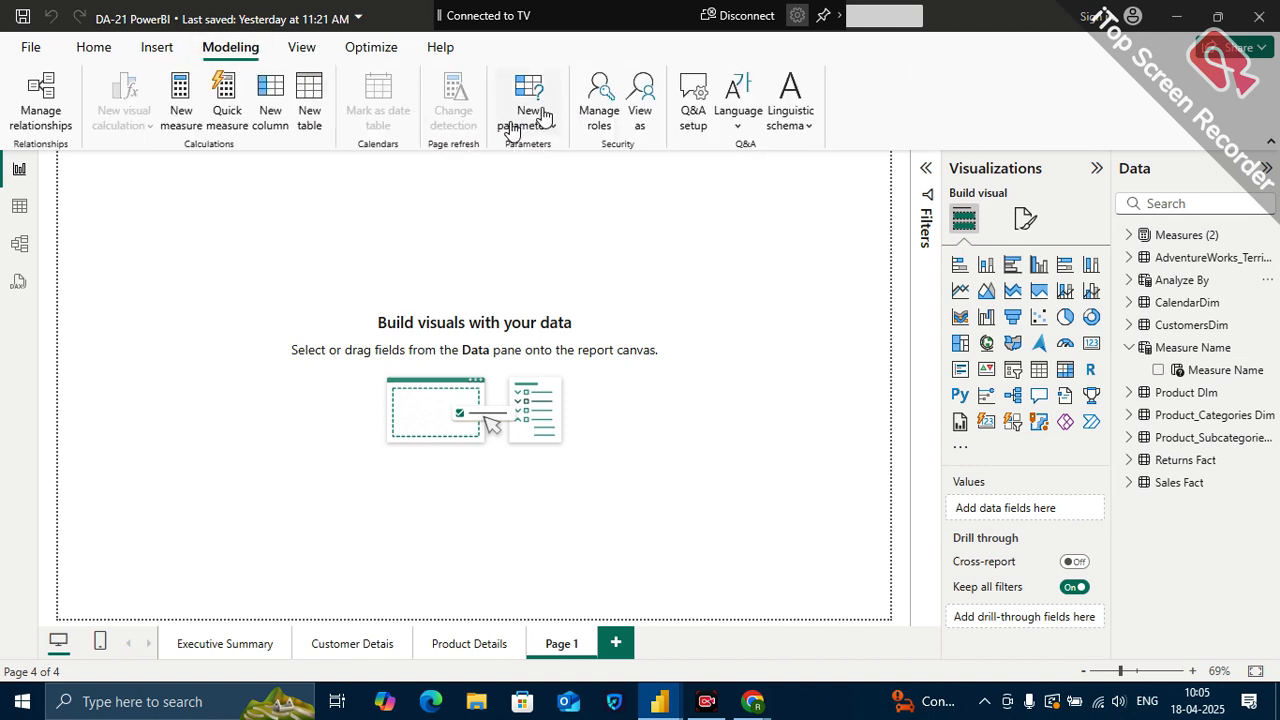
click(528, 122)
click(541, 156)
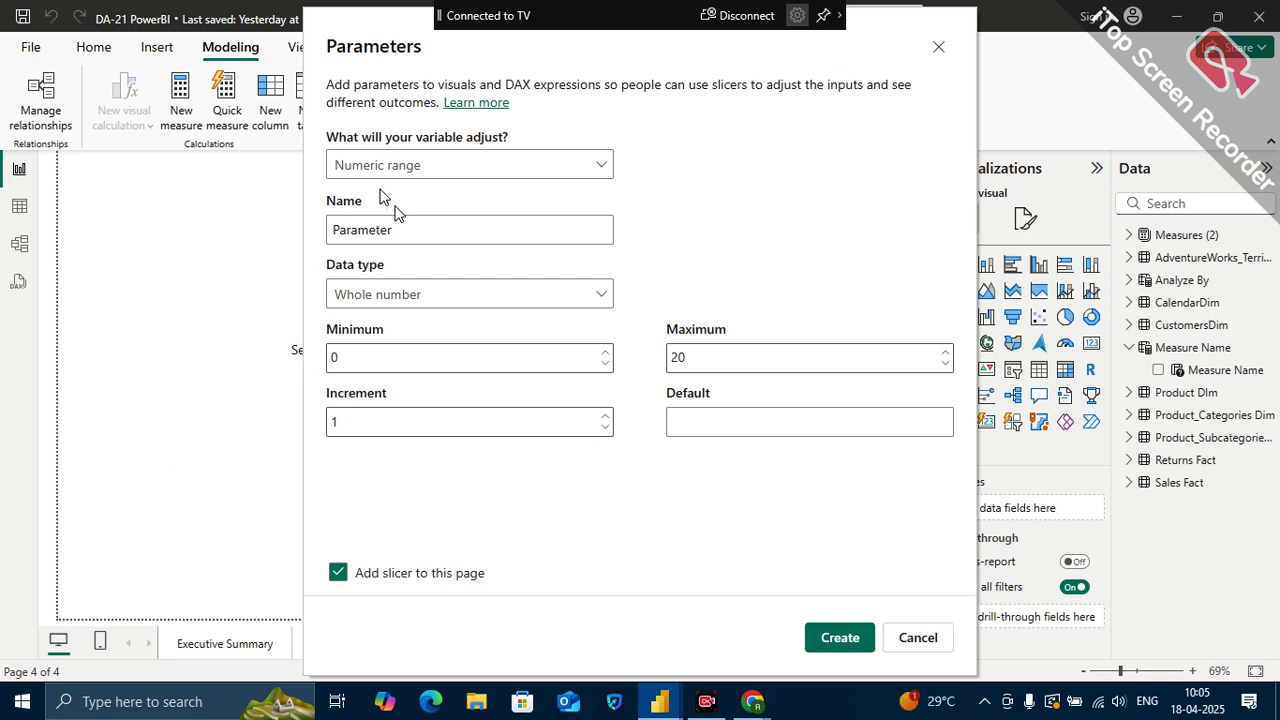
click(347, 355)
click(704, 352)
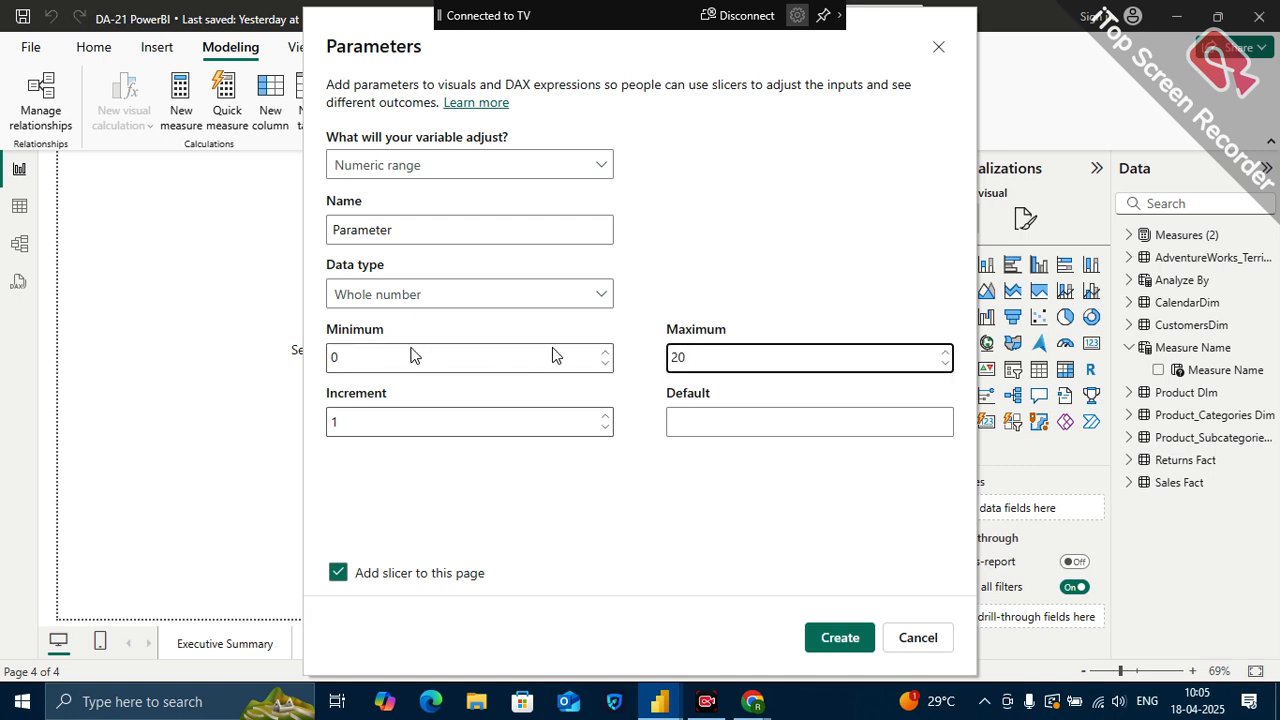
click(352, 418)
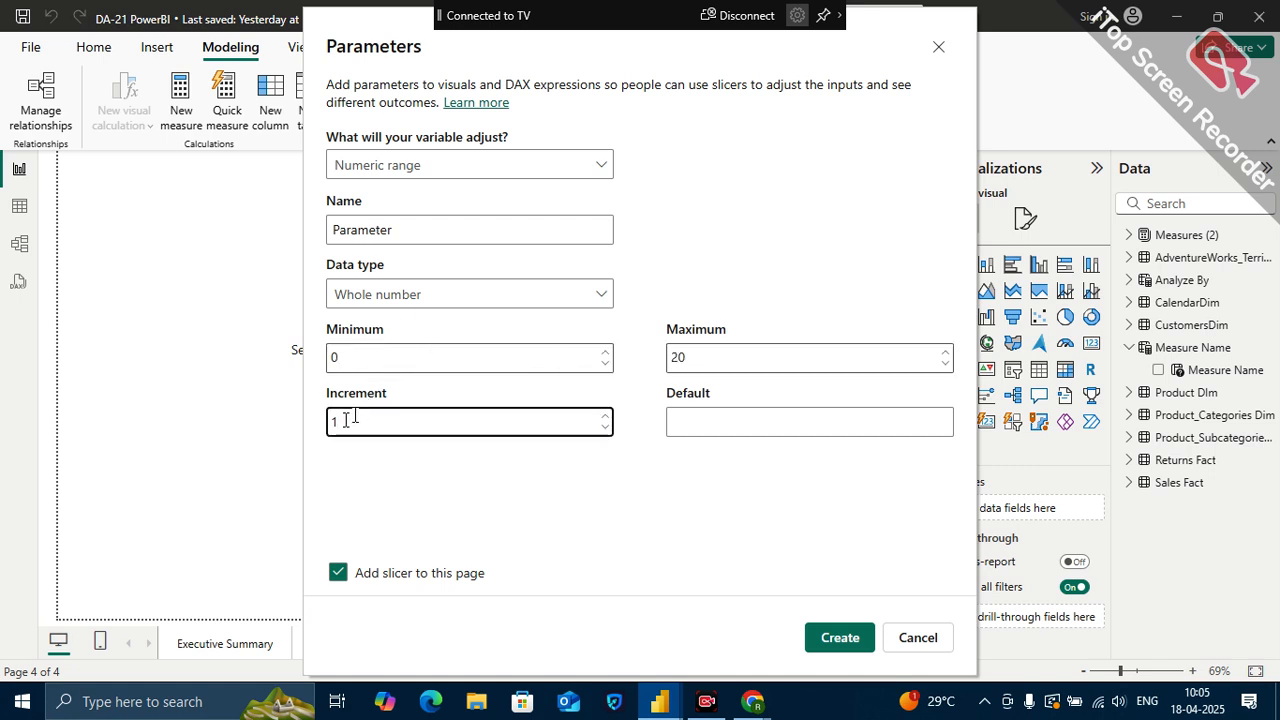
click(354, 357)
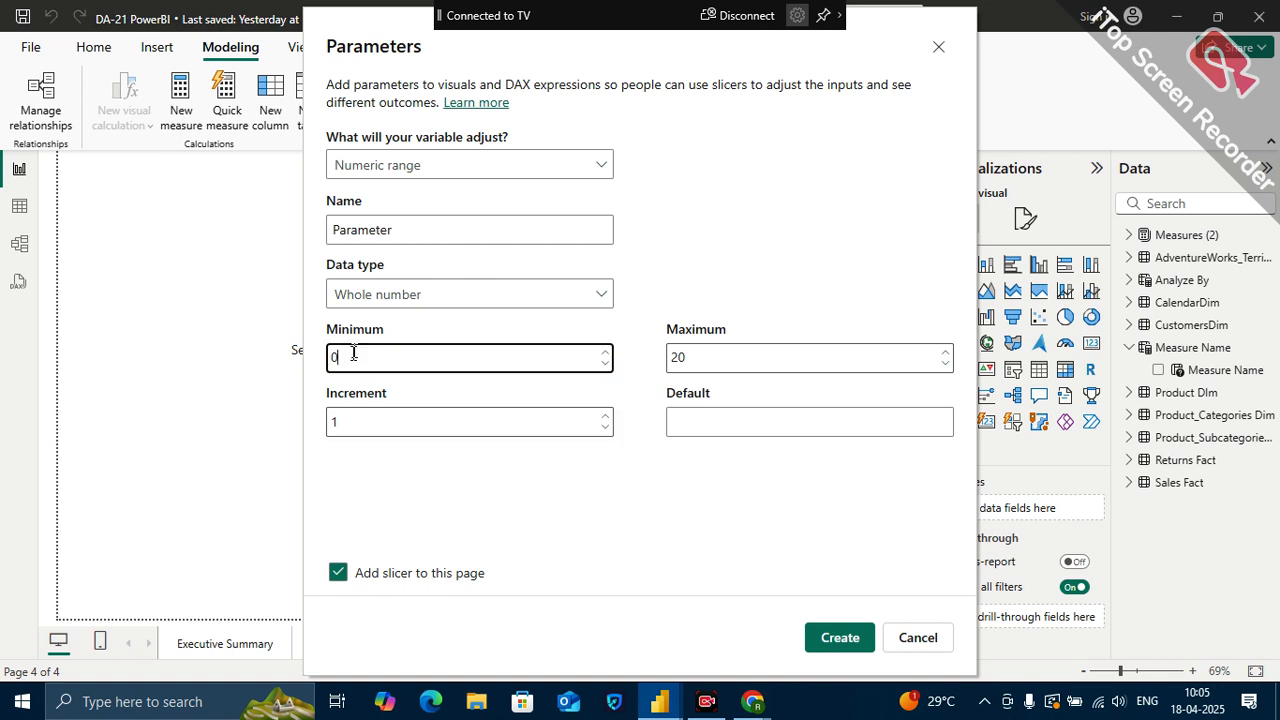
key(BackSpace)
text(1)
click(709, 356)
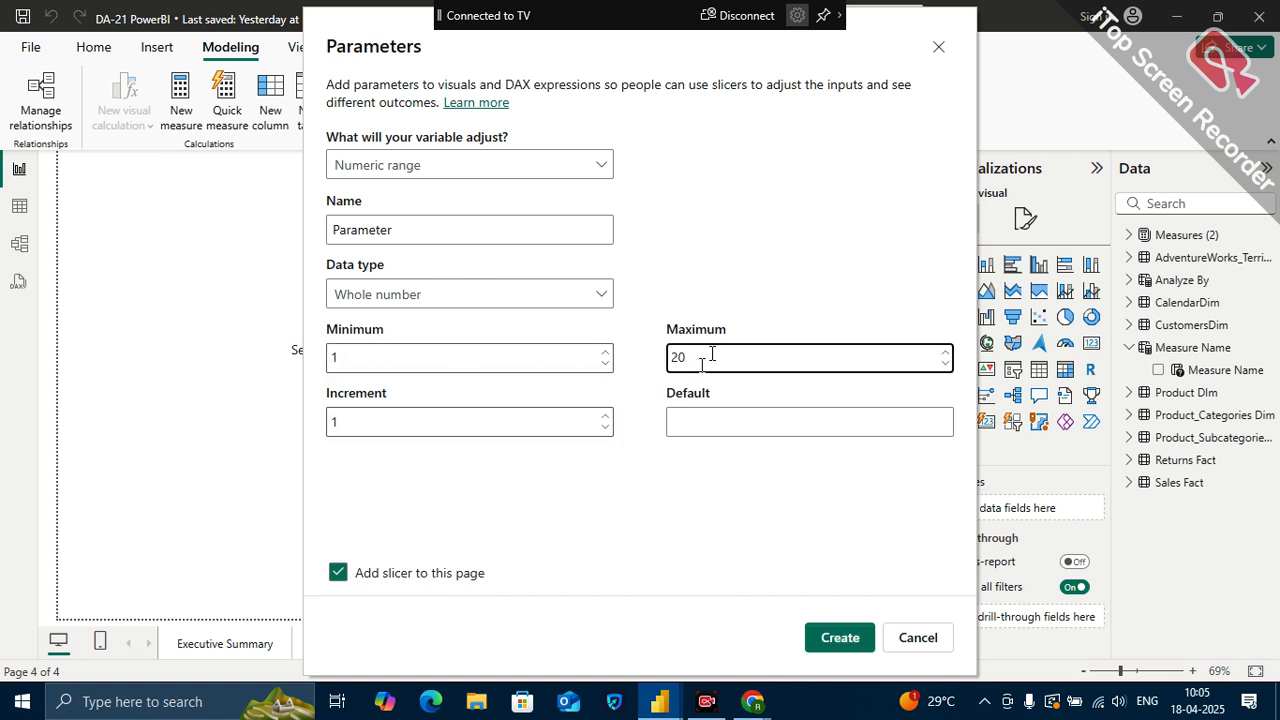
key(BackSpace)
key(BackSpace)
text(10)
- Keep the parameter's increment at 1, set its default to 2 and name it "Numeric Range"
click(348, 422)
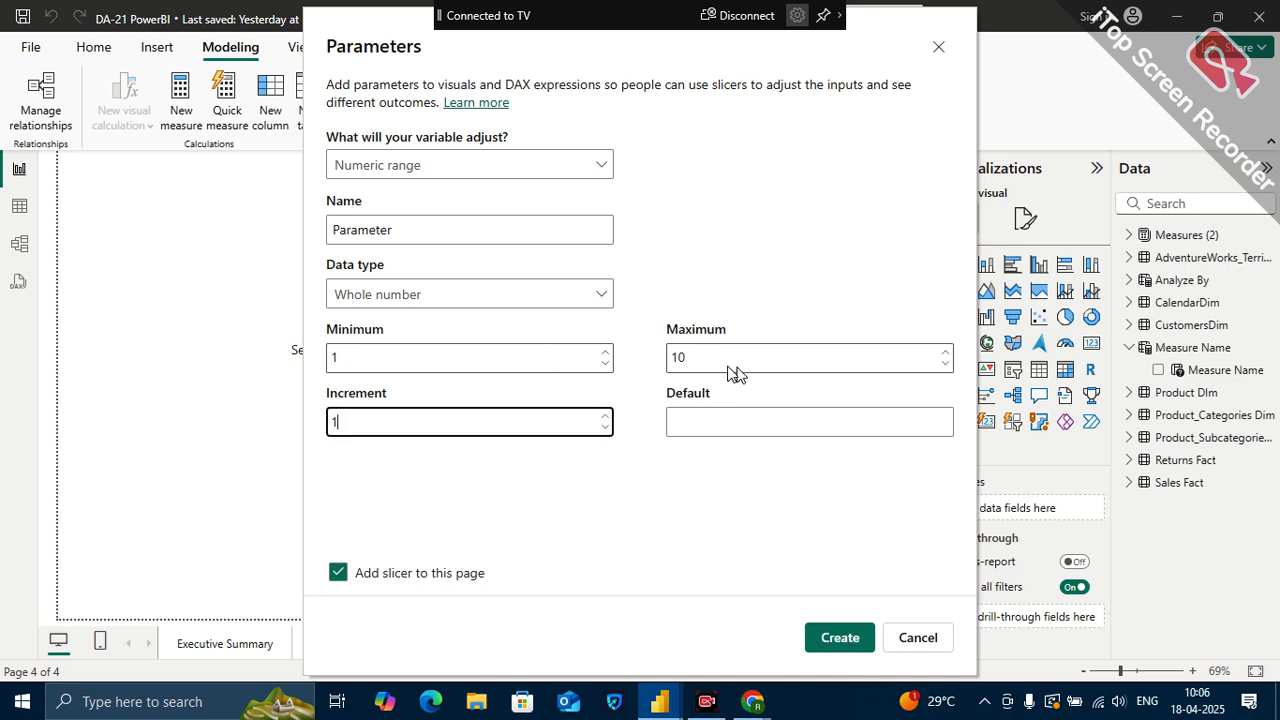
click(689, 412)
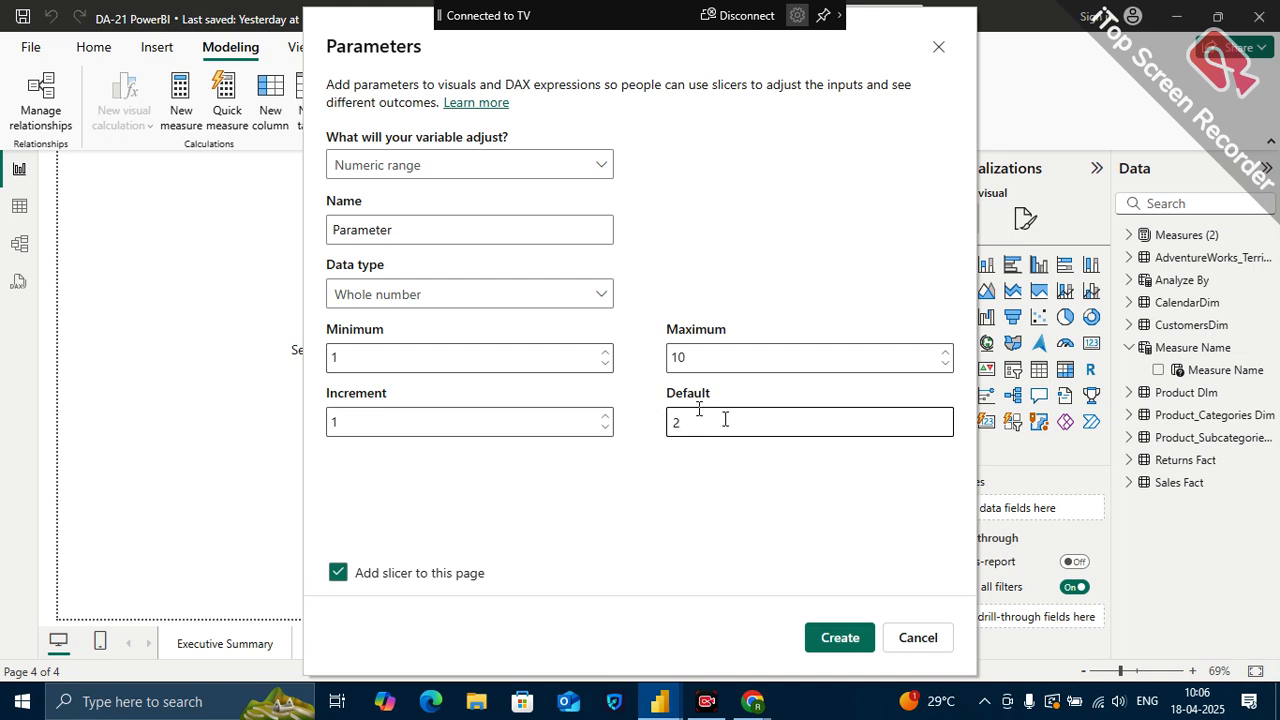
double_click(402, 229)
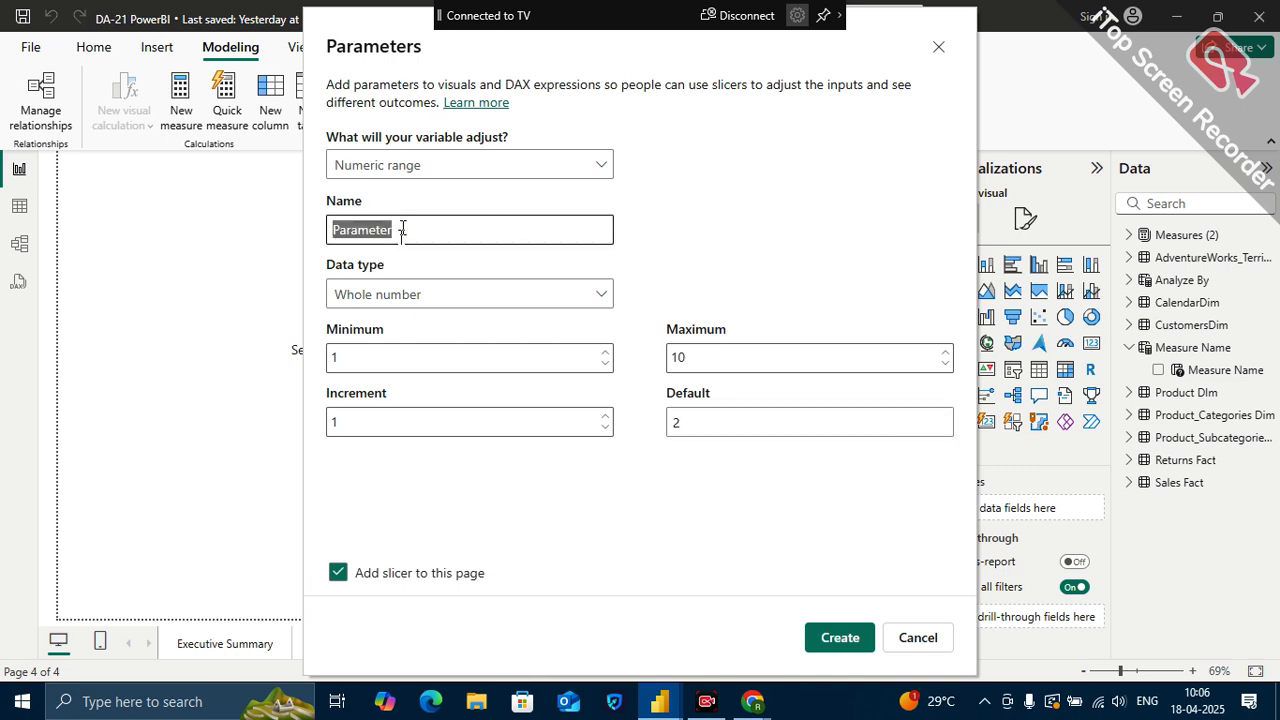
text(Numeric Range)
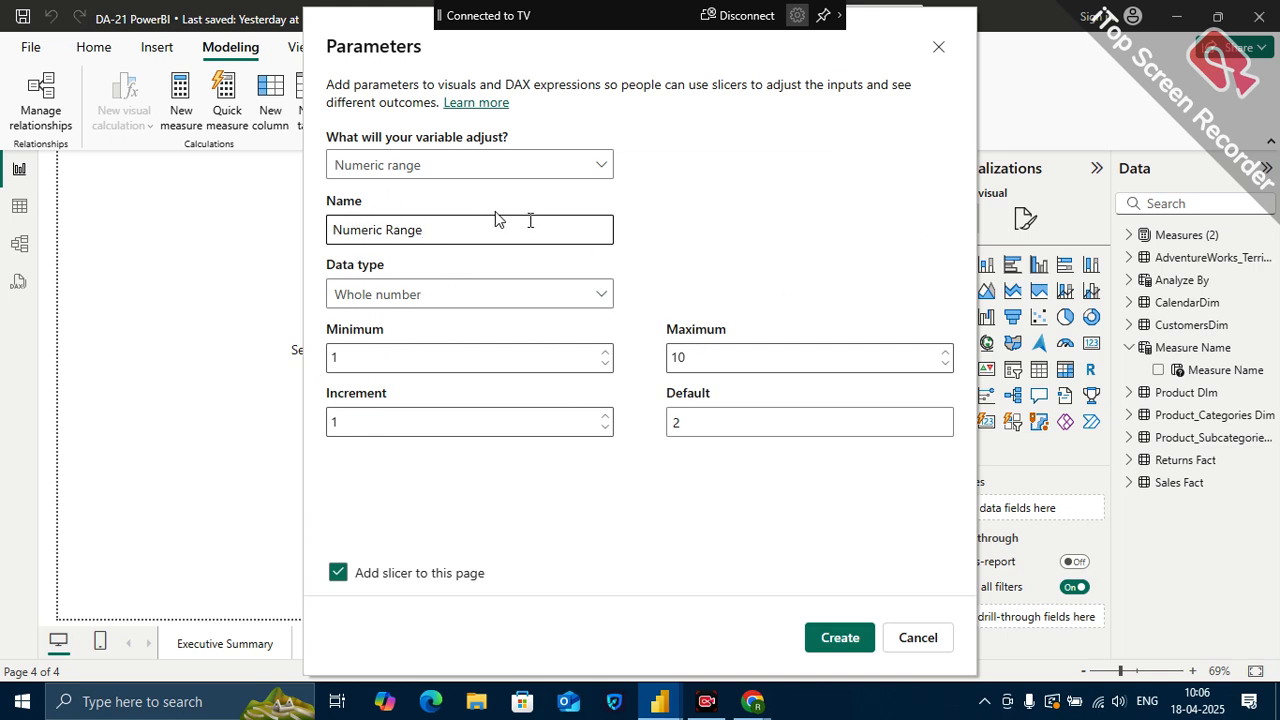
- Create the Numeric Range parameter with its slicer, set to the Vertical list style and resized narrower and taller
click(845, 645)
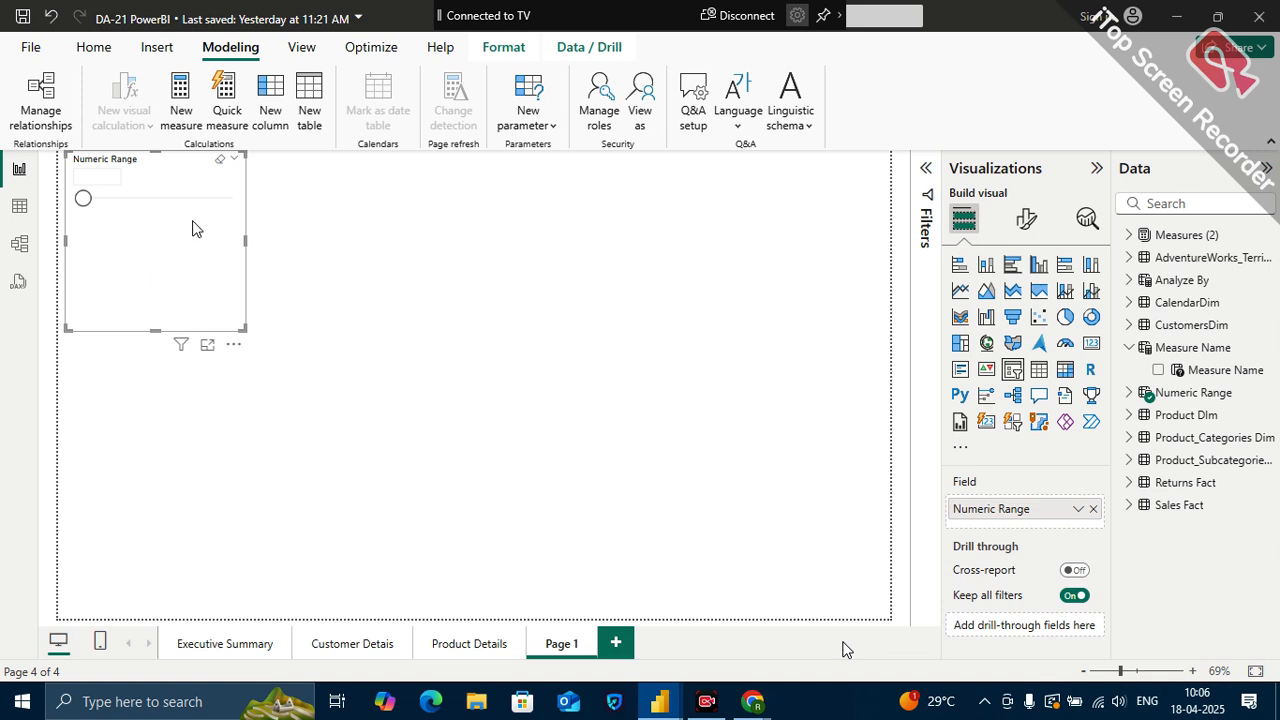
click(1026, 218)
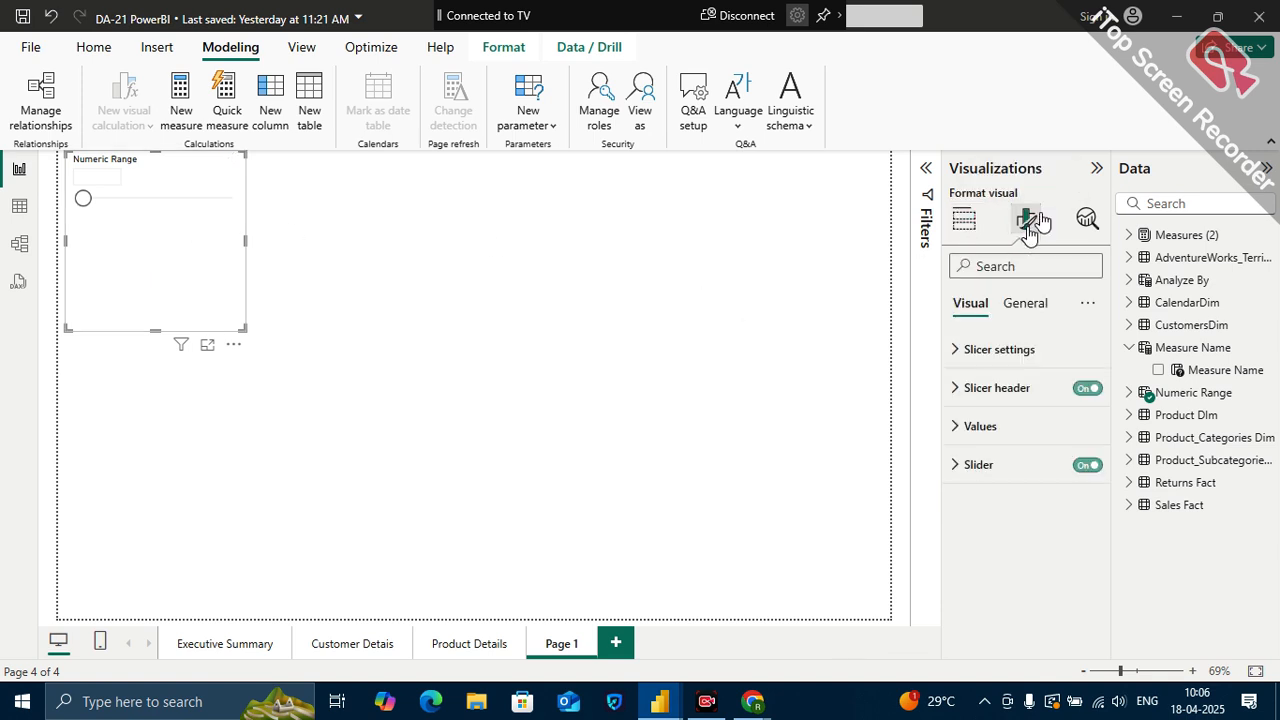
click(1016, 344)
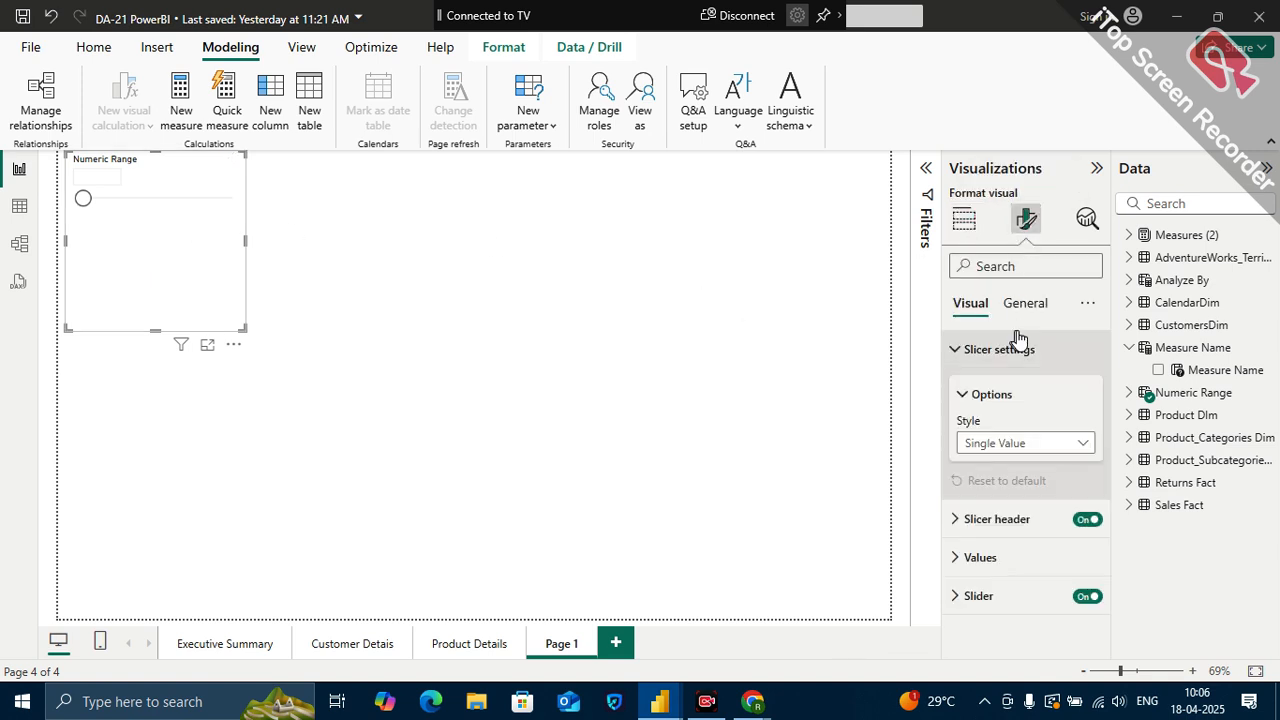
click(1008, 445)
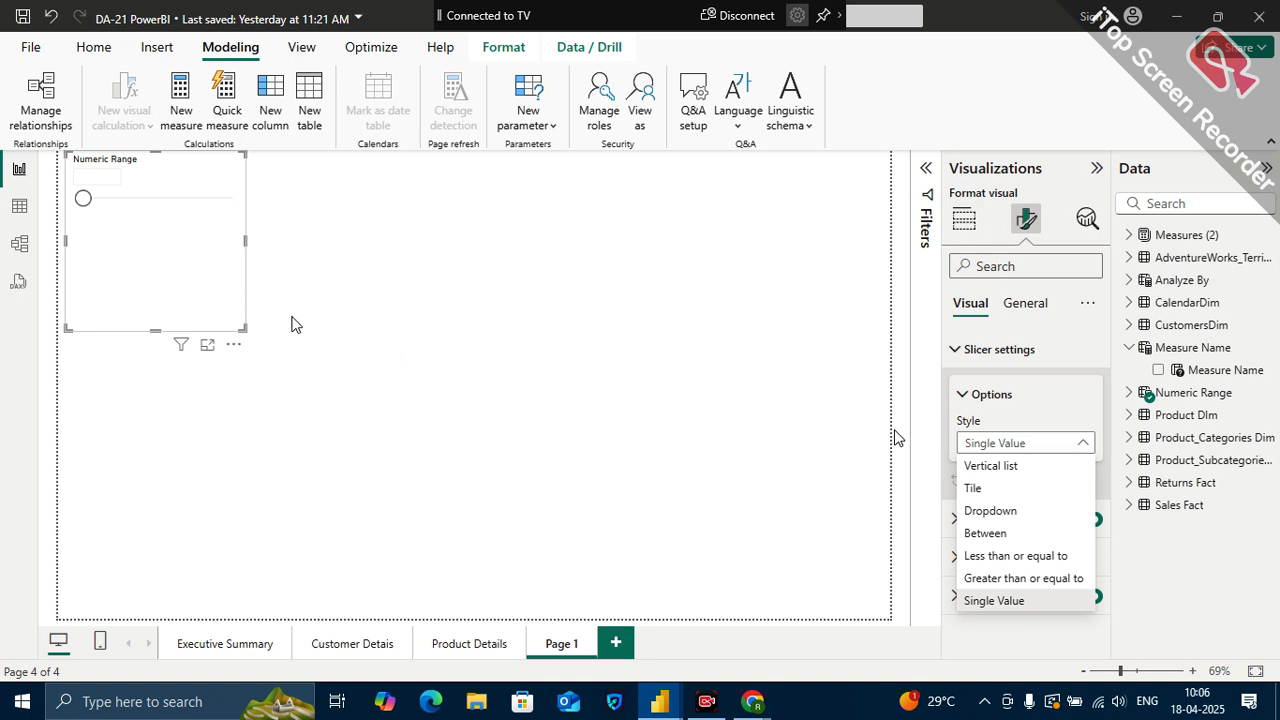
click(1000, 465)
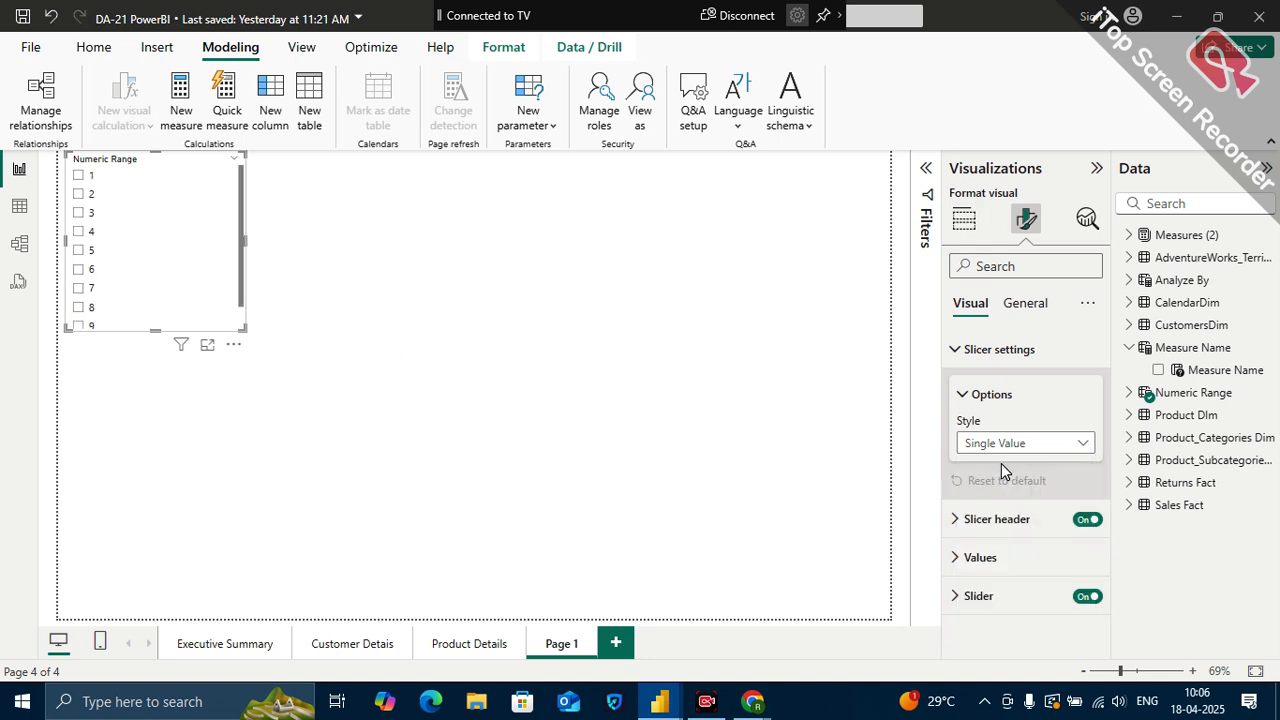
drag(242, 333, 179, 366)
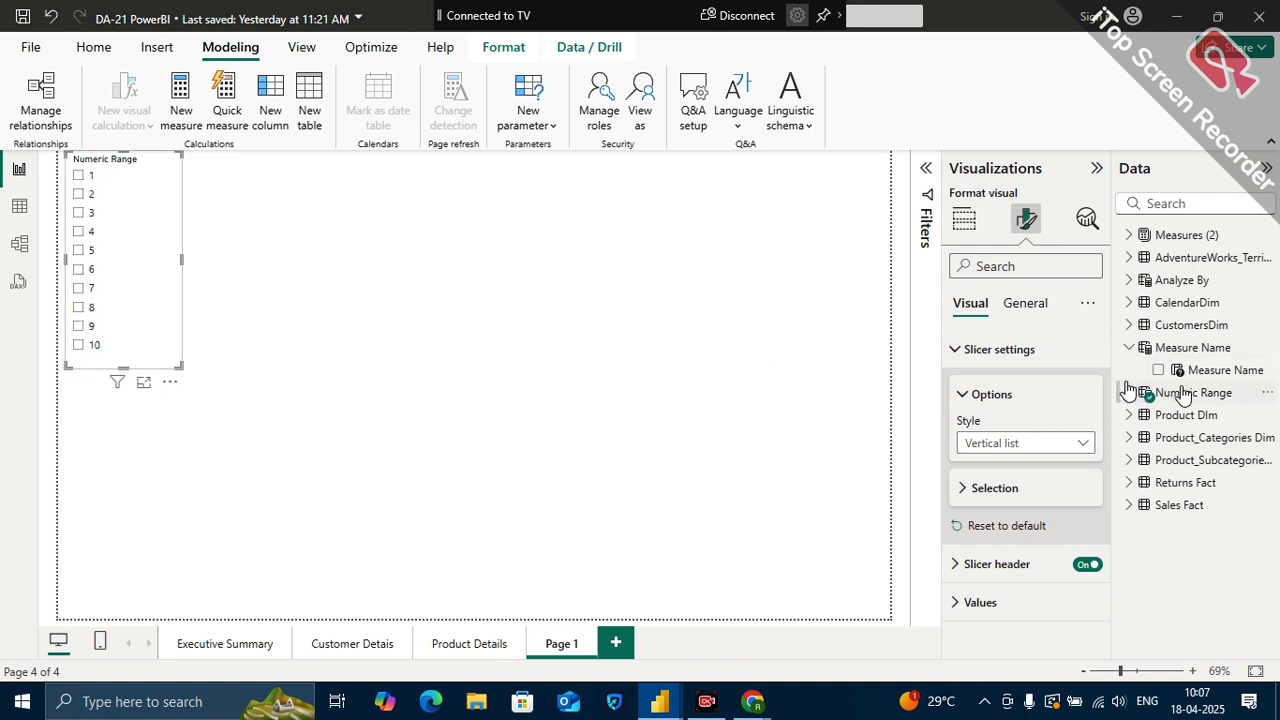
- Examine the Numeric Range table's generated rows and its DAX formula in Table view, and return to the report page
click(1128, 392)
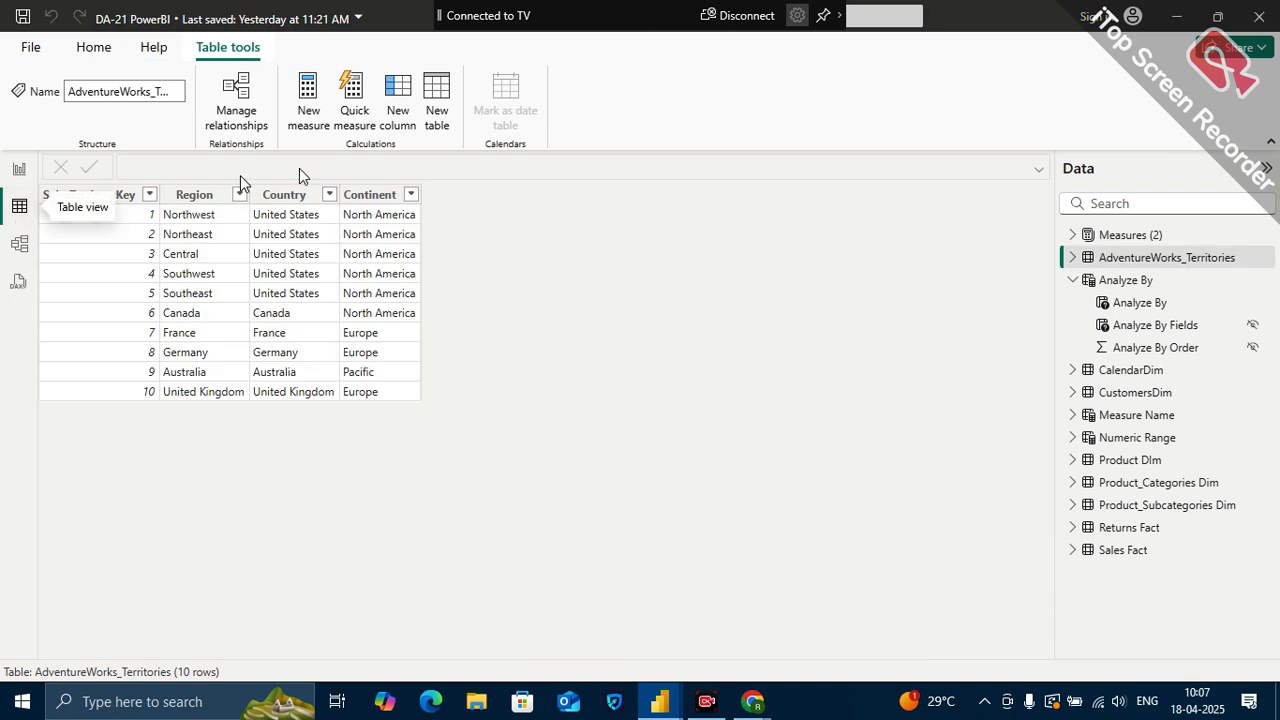
click(1100, 262)
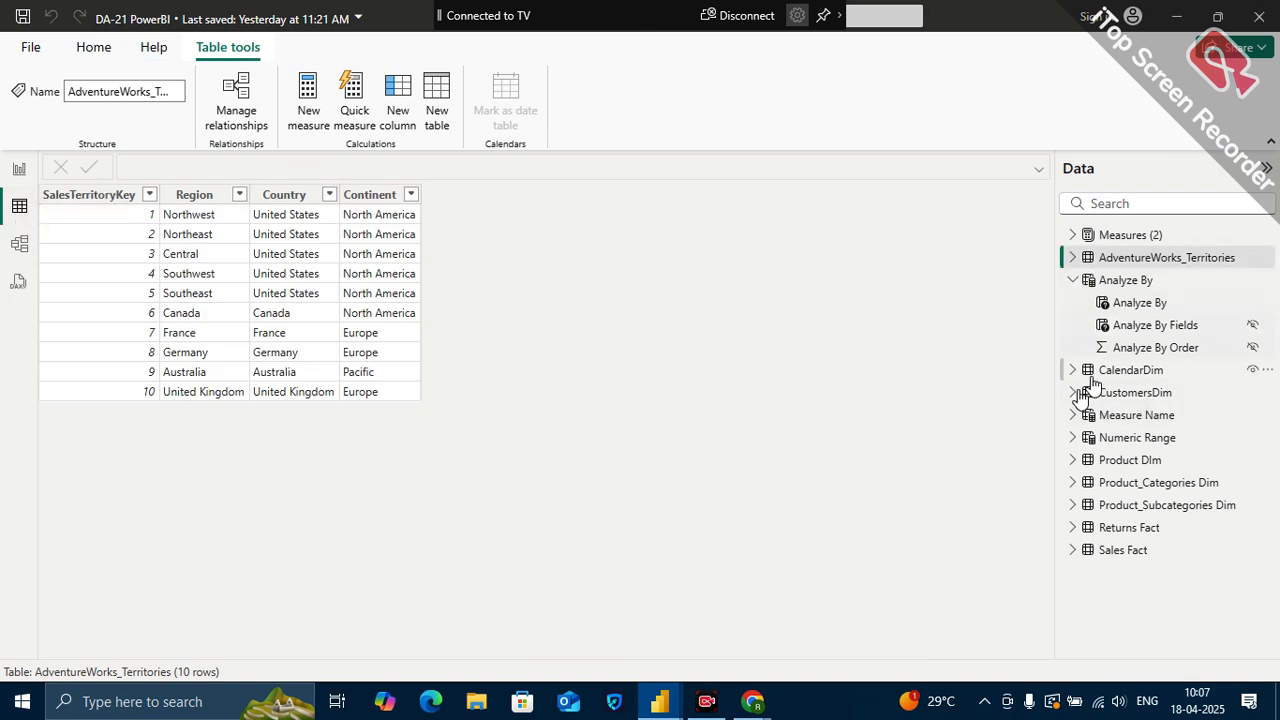
click(1134, 437)
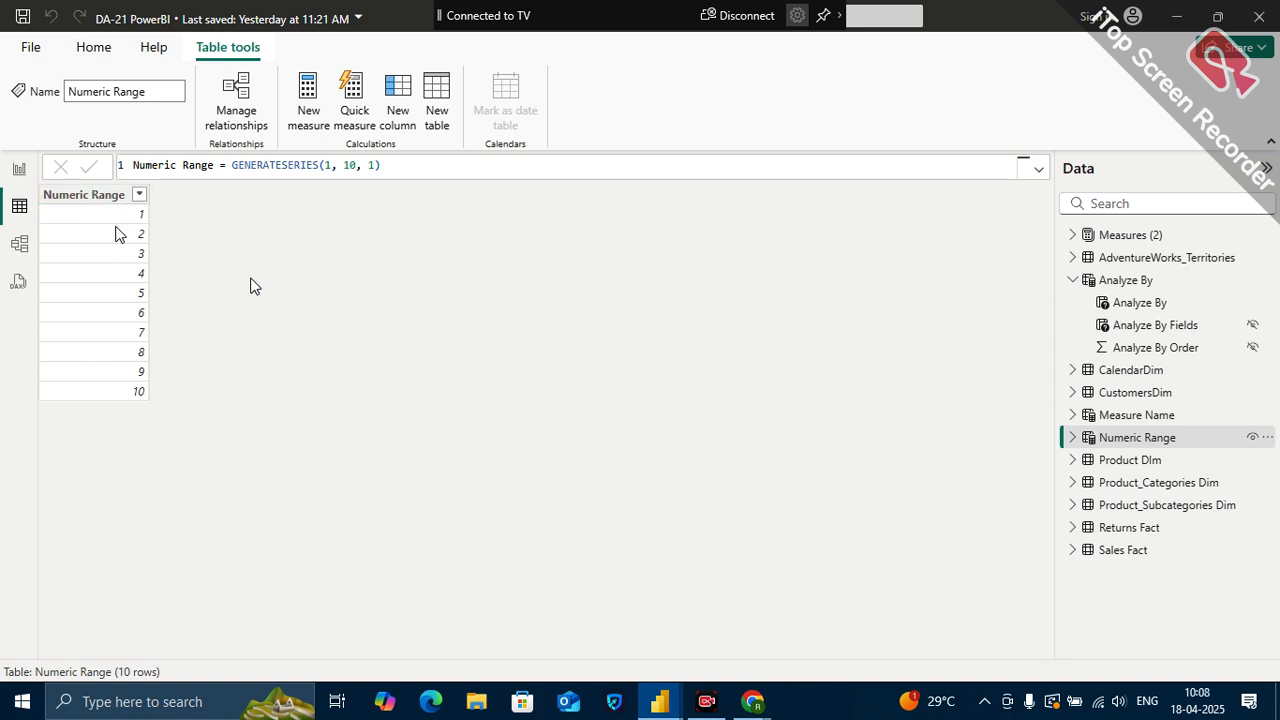
click(19, 168)
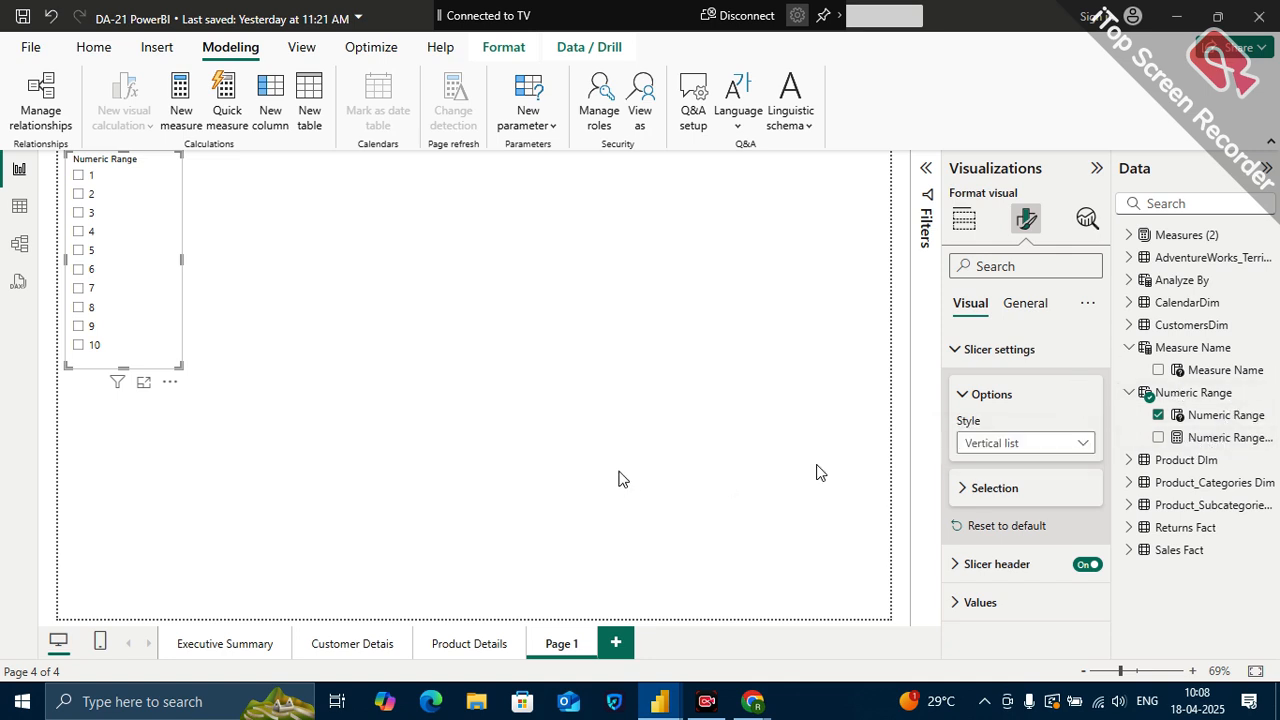
- Show the Numeric Range Value measure in a compact card beside the slicer, and select 3 in the slicer
click(618, 478)
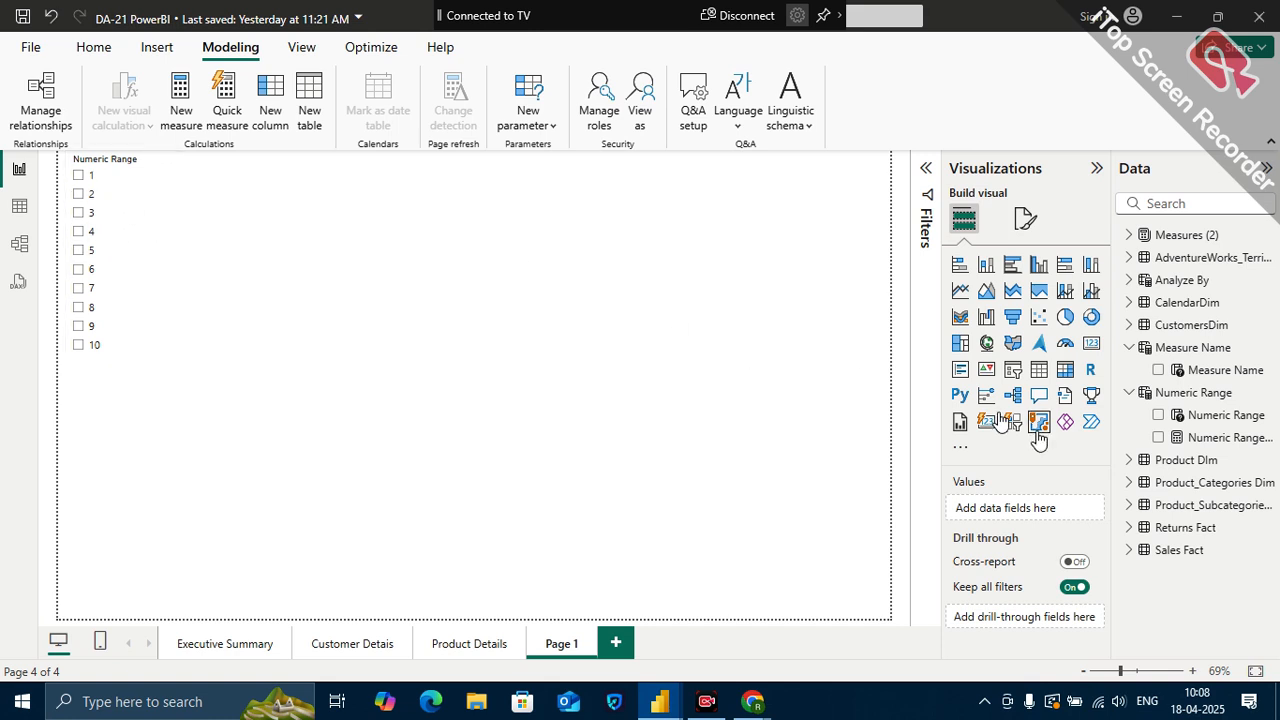
drag(1203, 437, 451, 277)
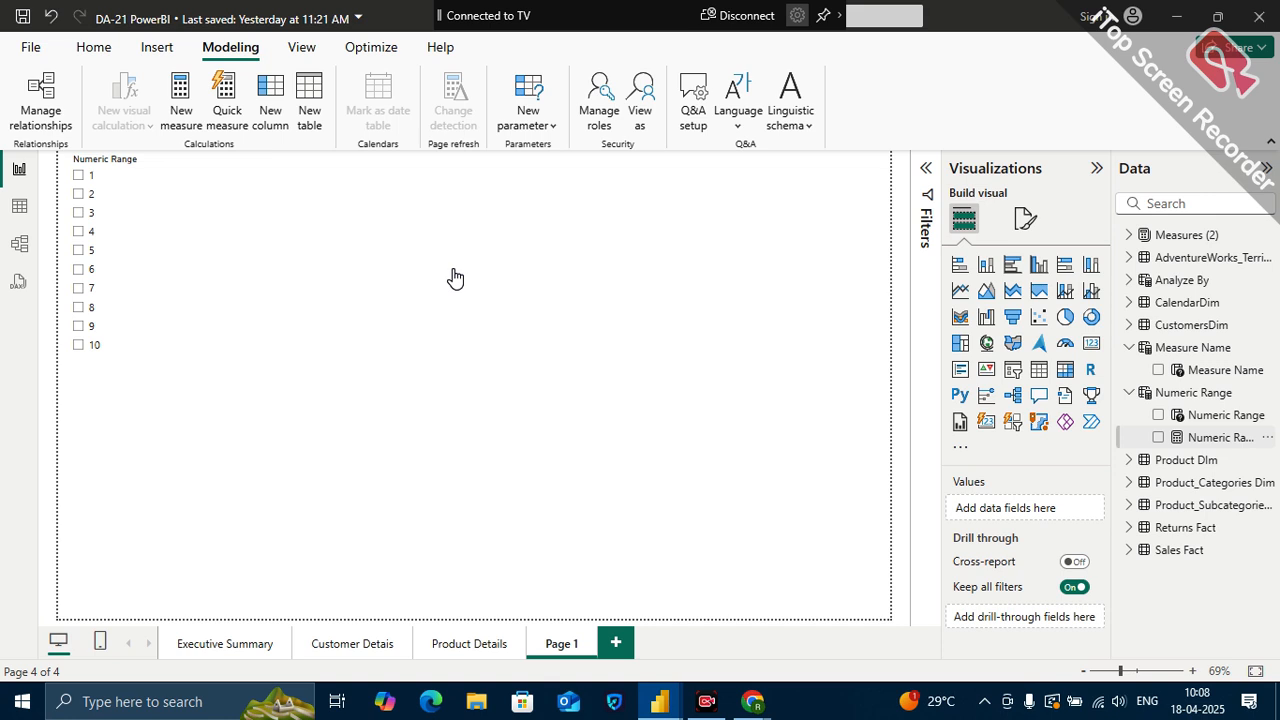
click(1091, 343)
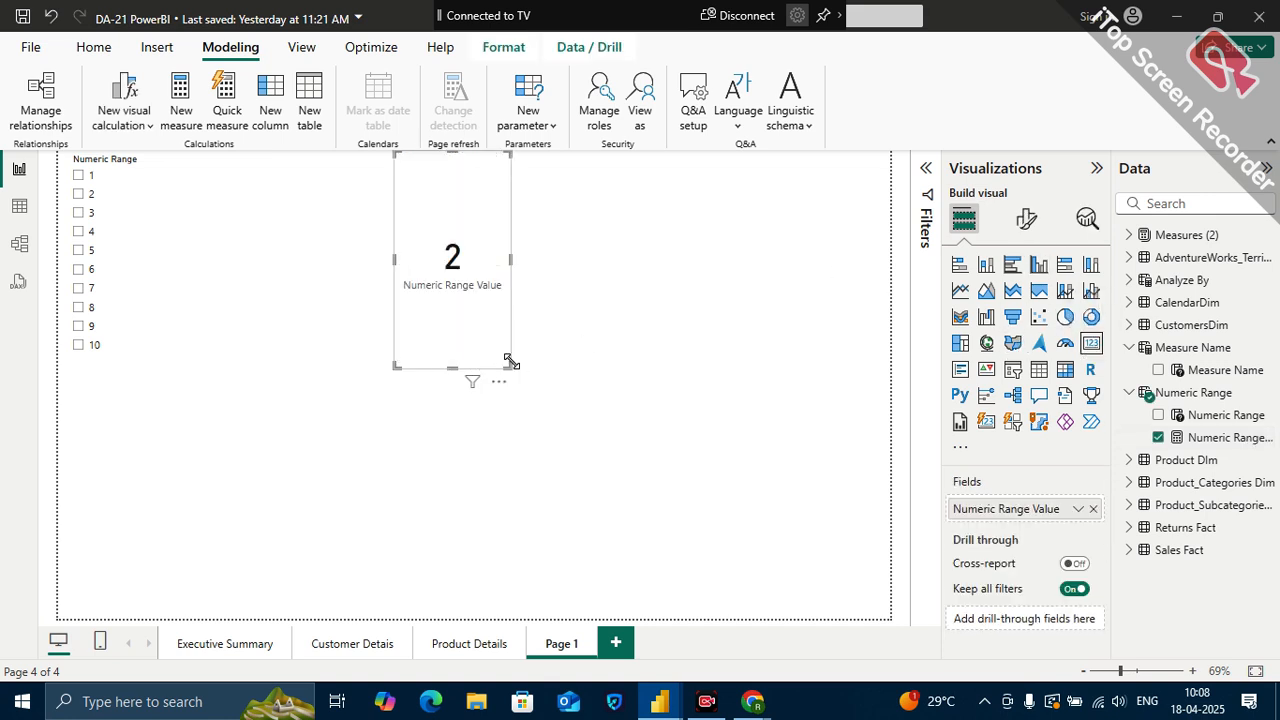
drag(510, 362, 505, 282)
drag(462, 180, 428, 241)
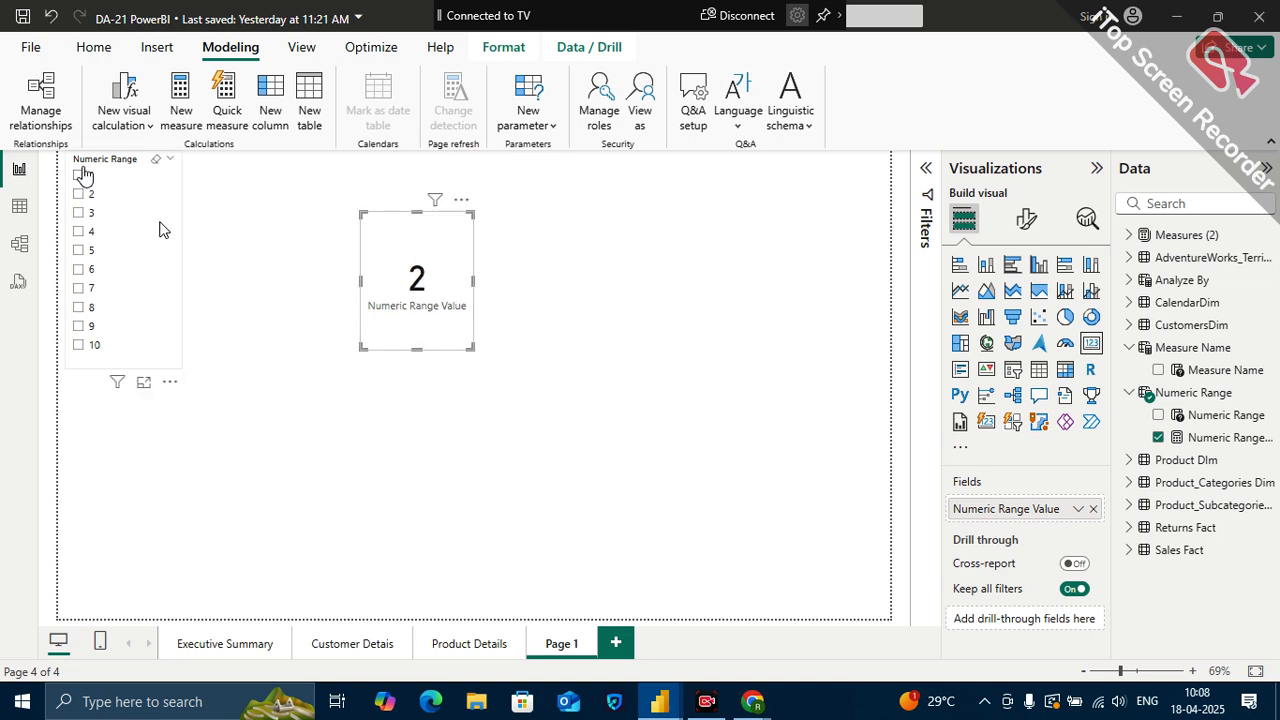
click(88, 213)
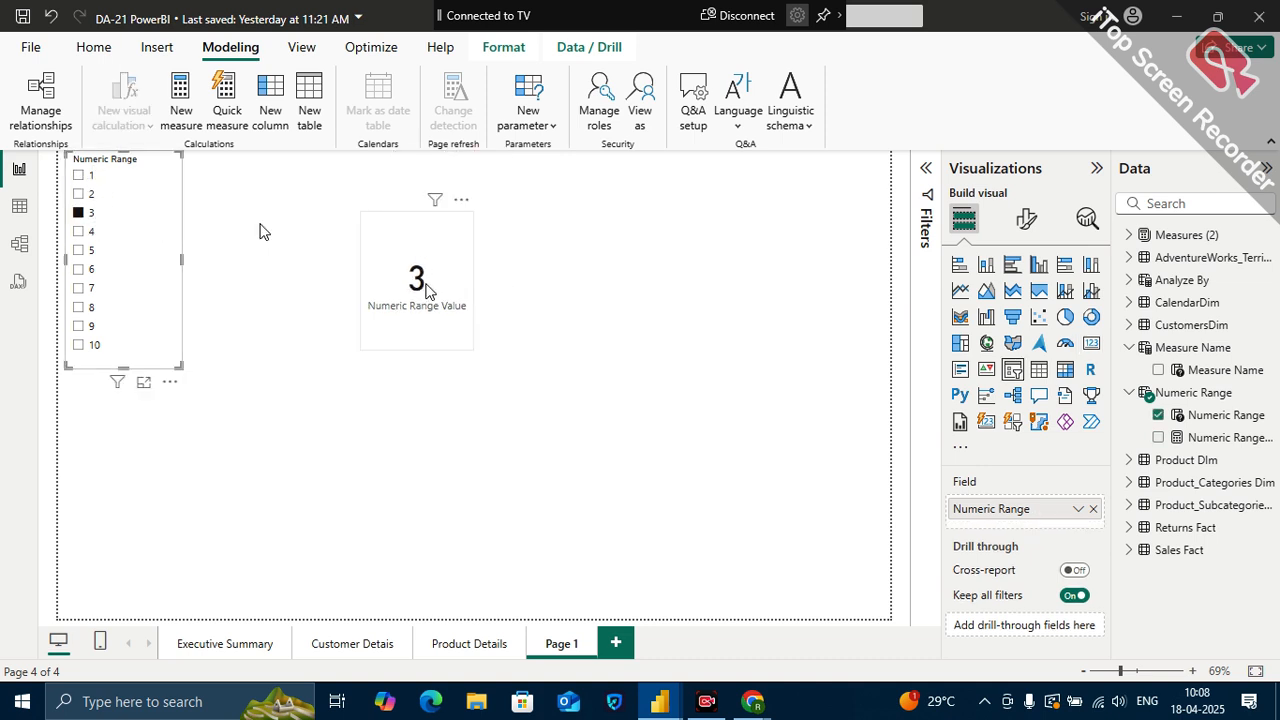
- Examine the Numeric Range Value measure's formula, highlighting the SELECTEDVALUE function, its column reference and its alternate result
click(1222, 440)
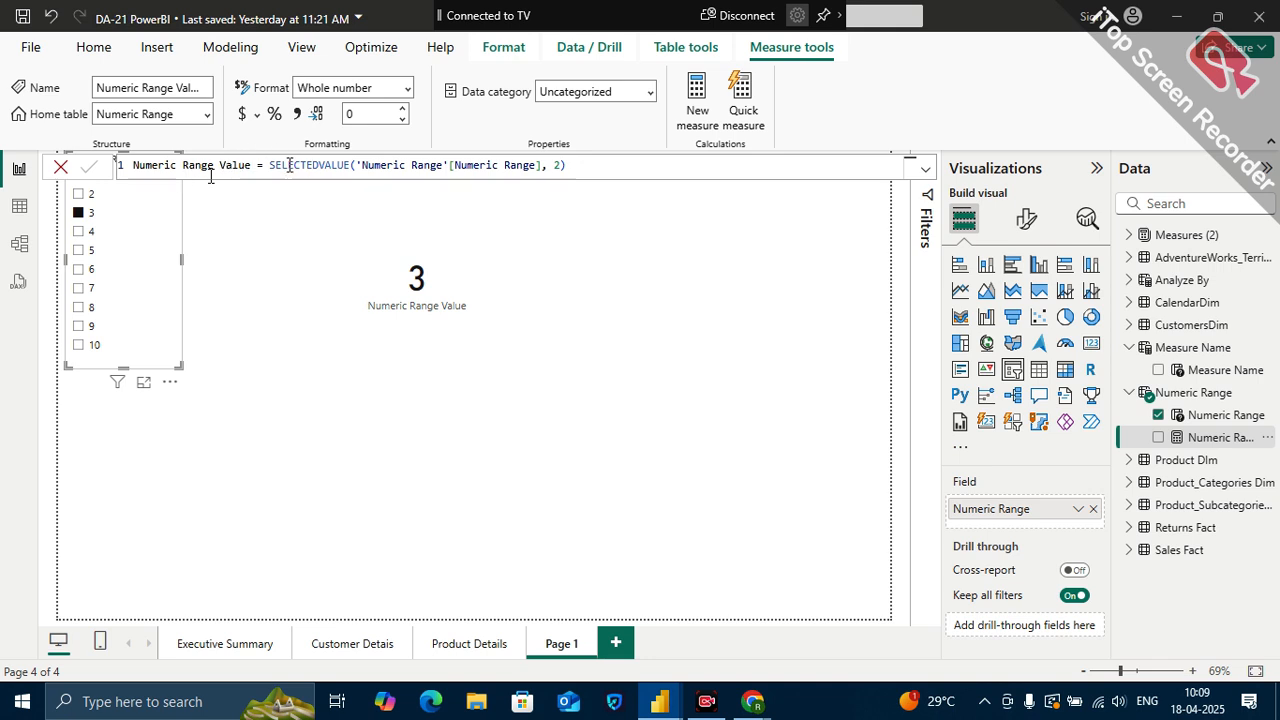
key(shift+Right)
key(shift+Right)
key(shift+Right)
key(shift+Right)
key(shift+Right)
key(shift+Right)
key(shift+Right)
key(shift+Right)
key(shift+Right)
key(shift+Right)
key(shift+Right)
key(shift+Right)
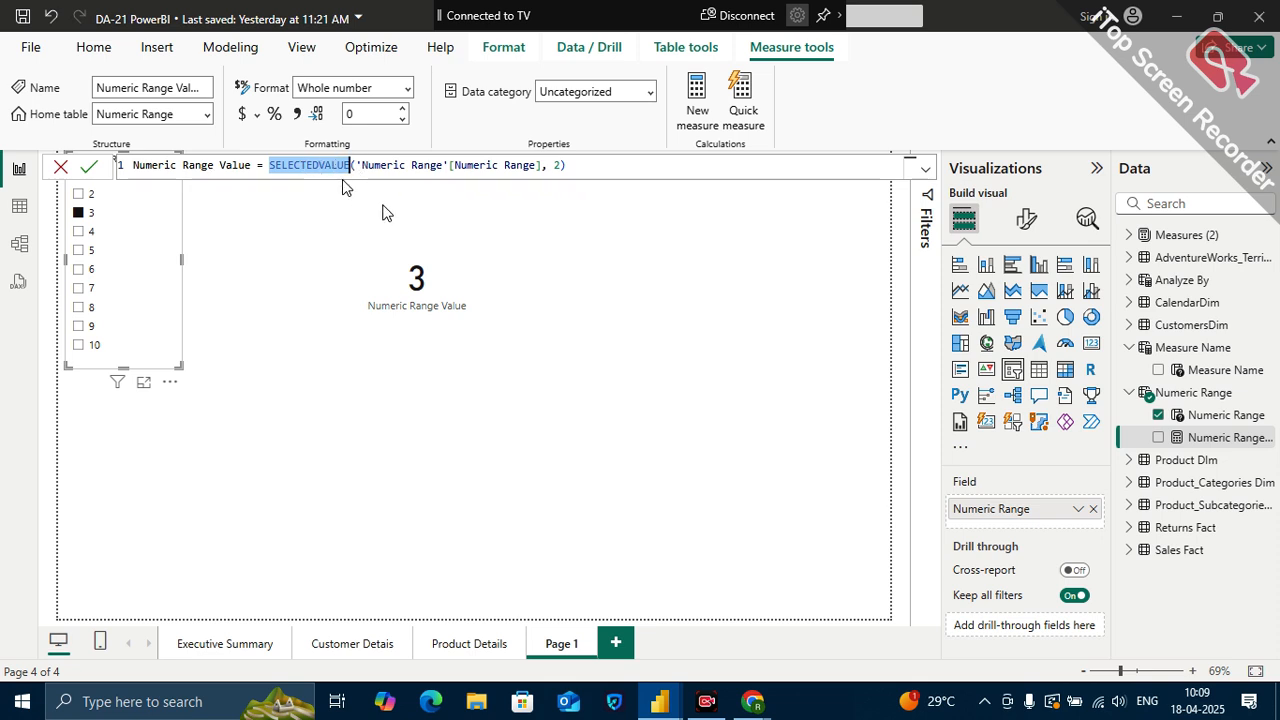
click(543, 165)
key(shift+End)
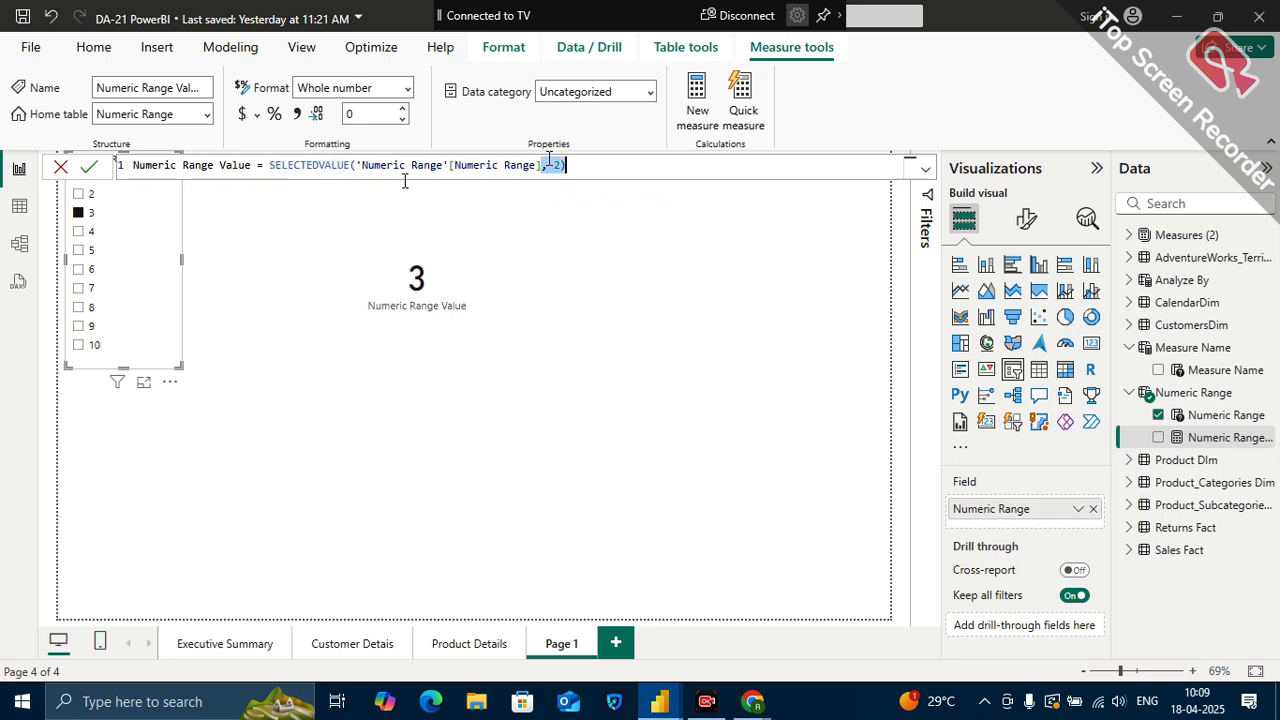
shift+click(359, 165)
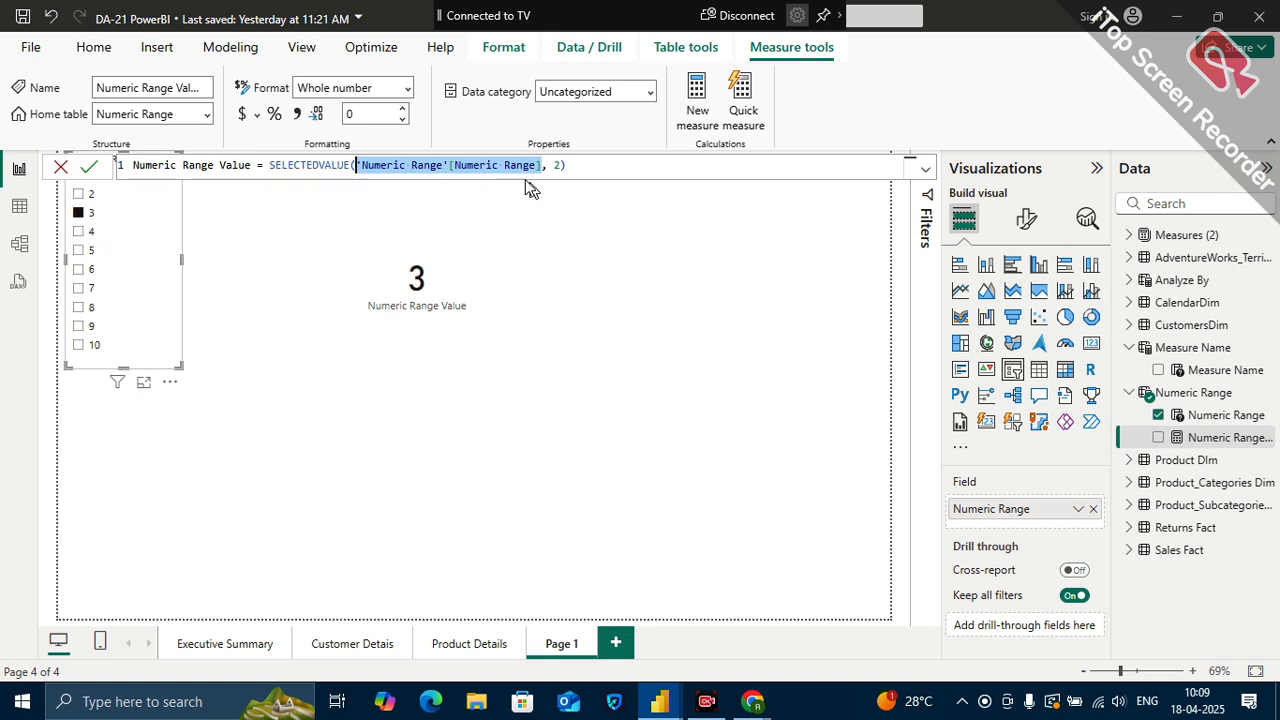
click(632, 254)
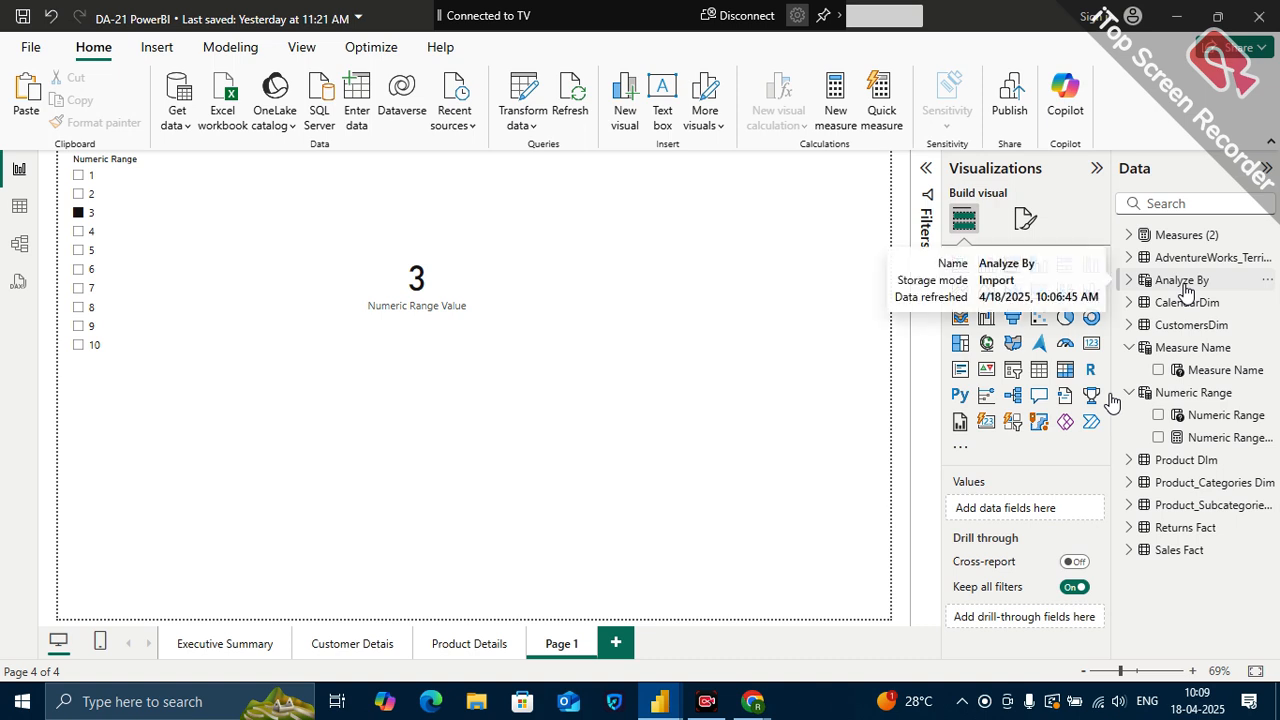
- Start a new measure in the CustomersDim table and name it "Selected Customer"
click(1129, 347)
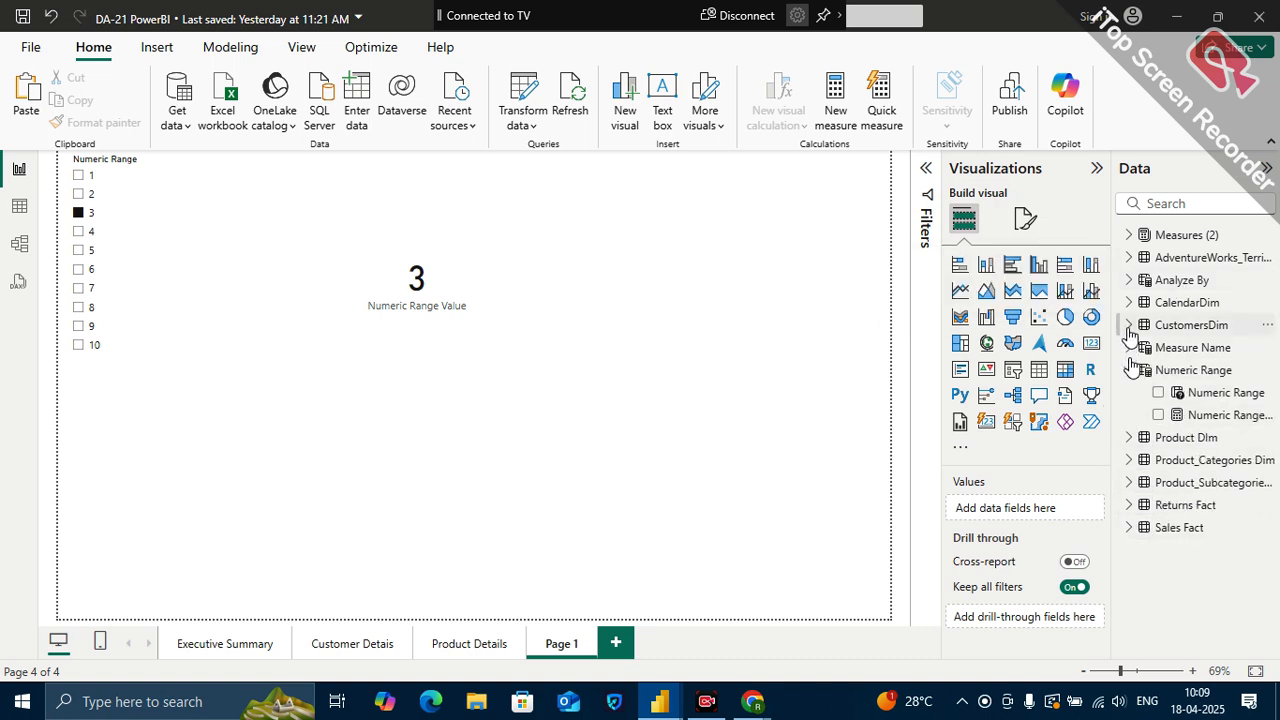
click(1129, 325)
scroll(1214, 528, down, 1)
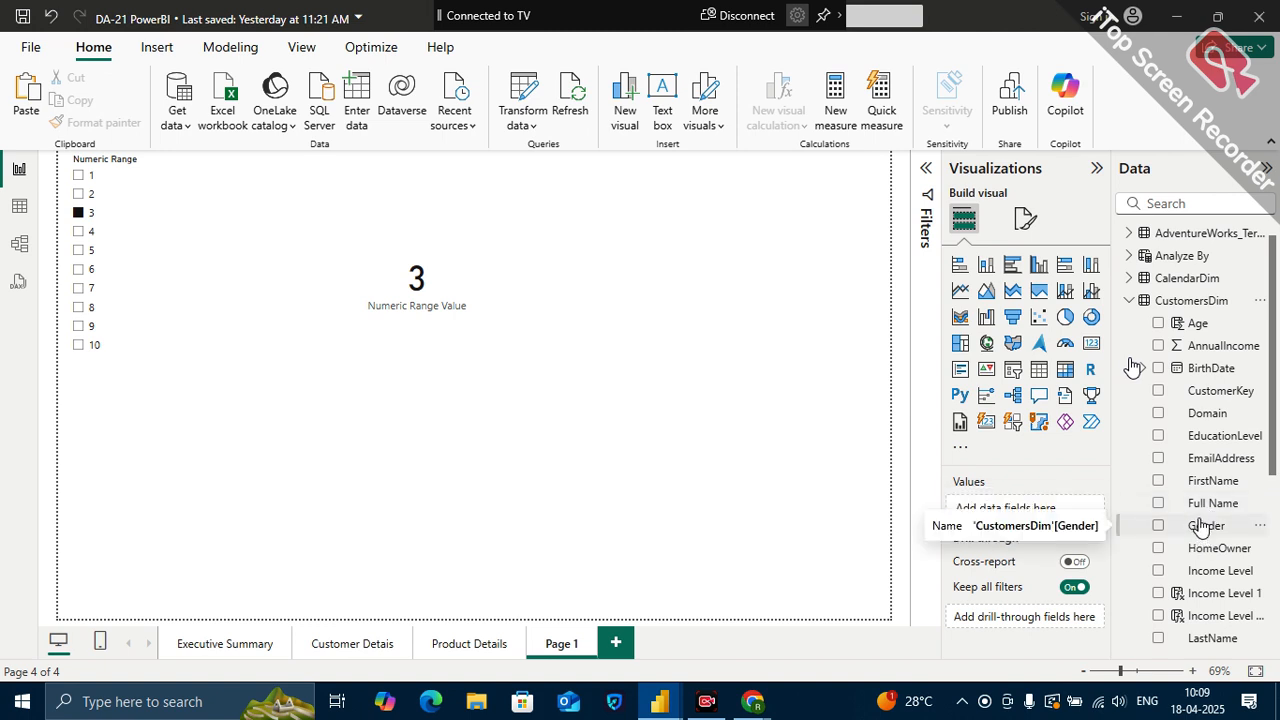
click(1259, 301)
click(1155, 338)
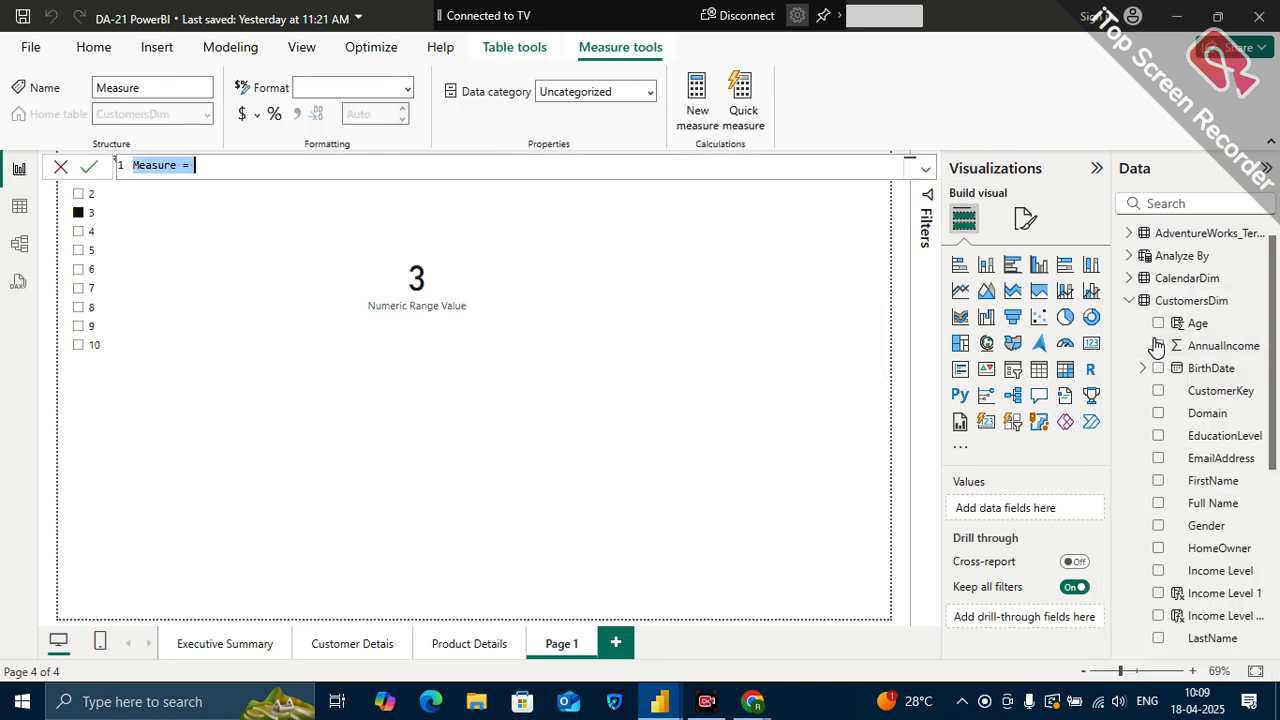
text(Selected Cust)
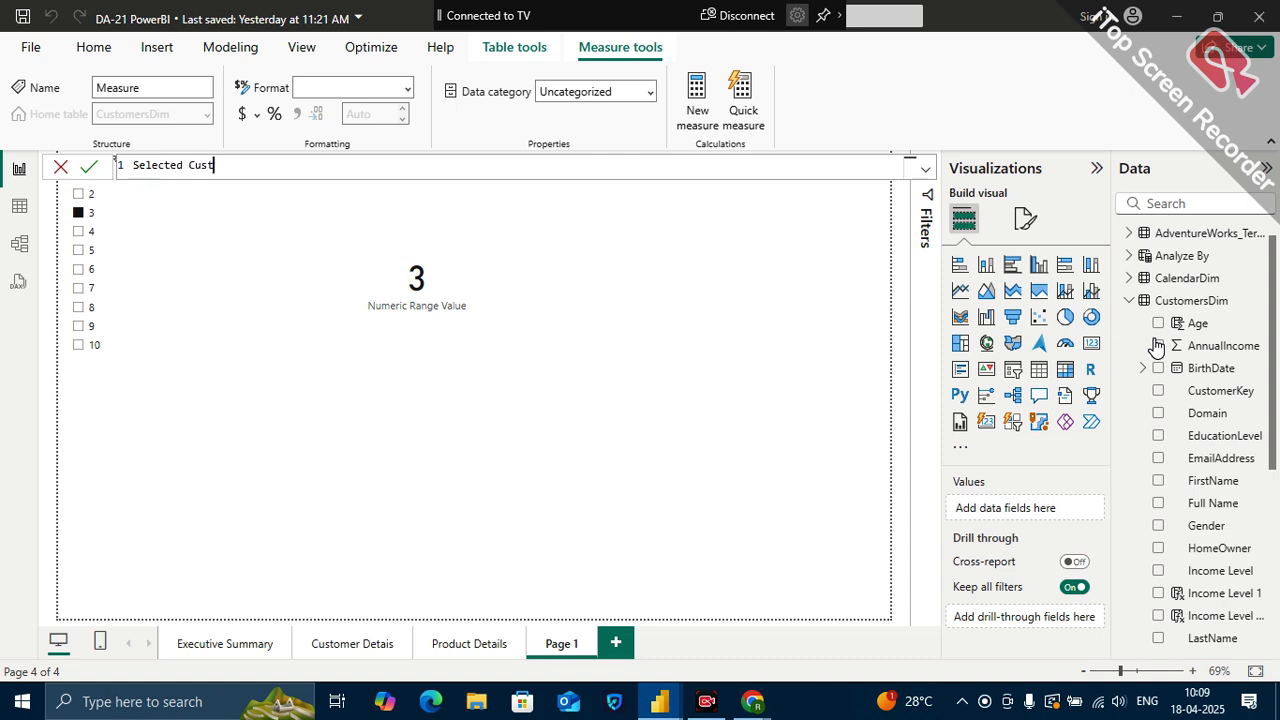
text(omer = )
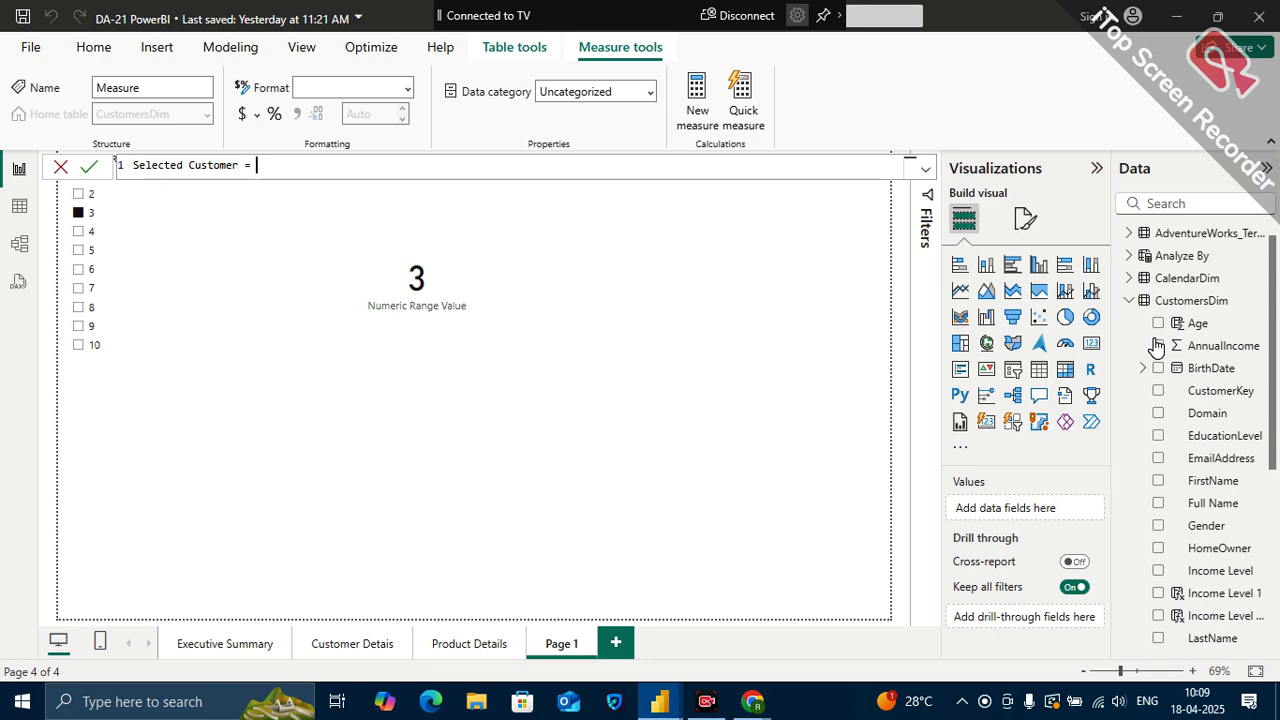
- Define the Selected Customer measure as SELECTEDVALUE(CustomersDim[Gender]) and commit the formula
text(selec)
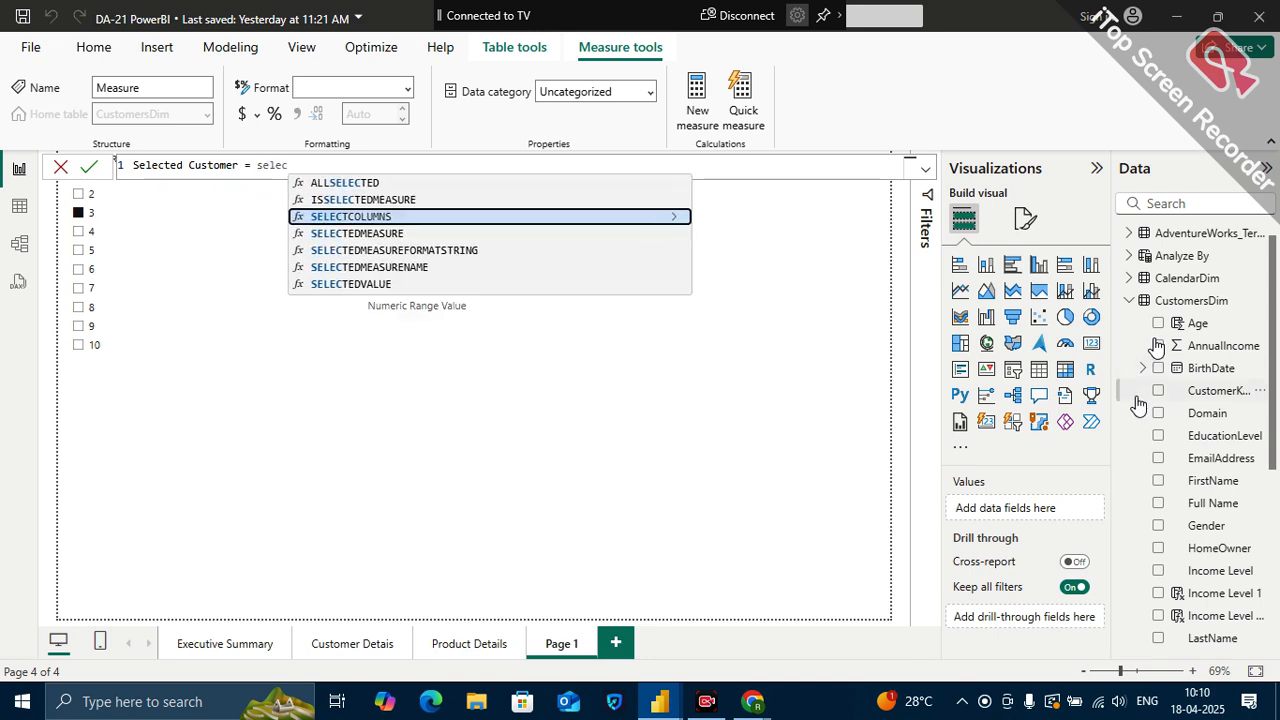
click(350, 284)
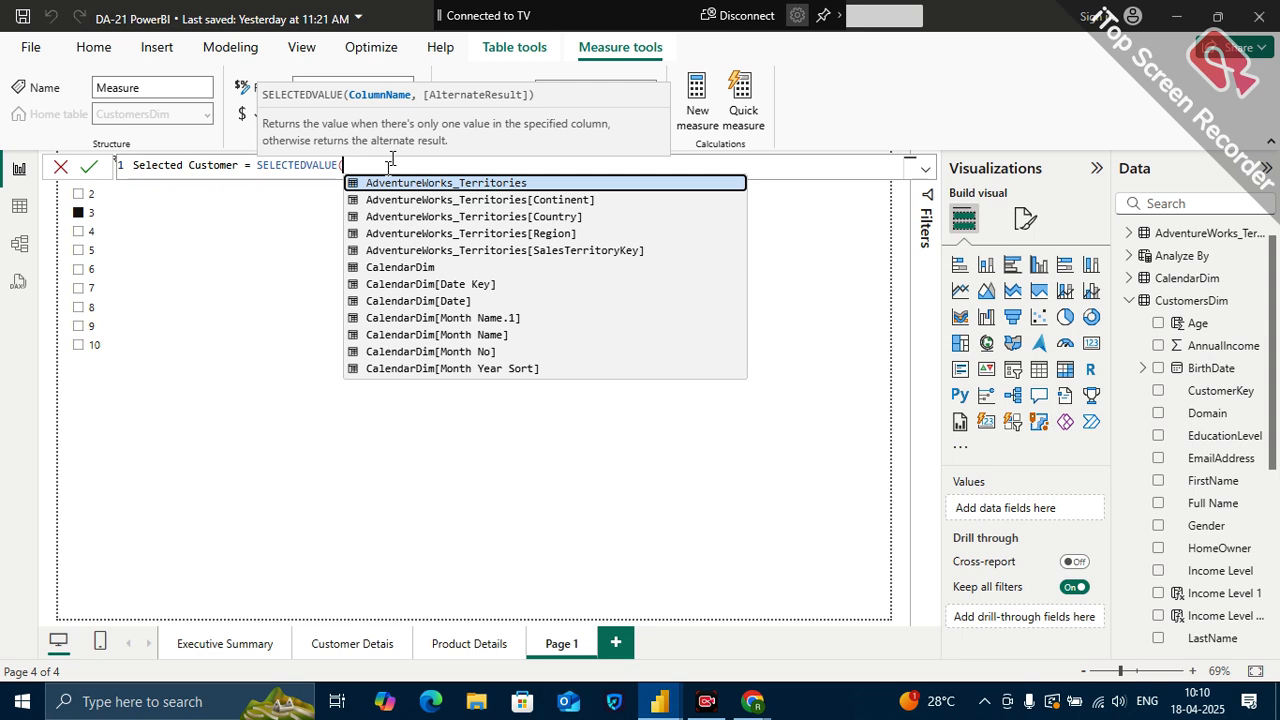
text(en)
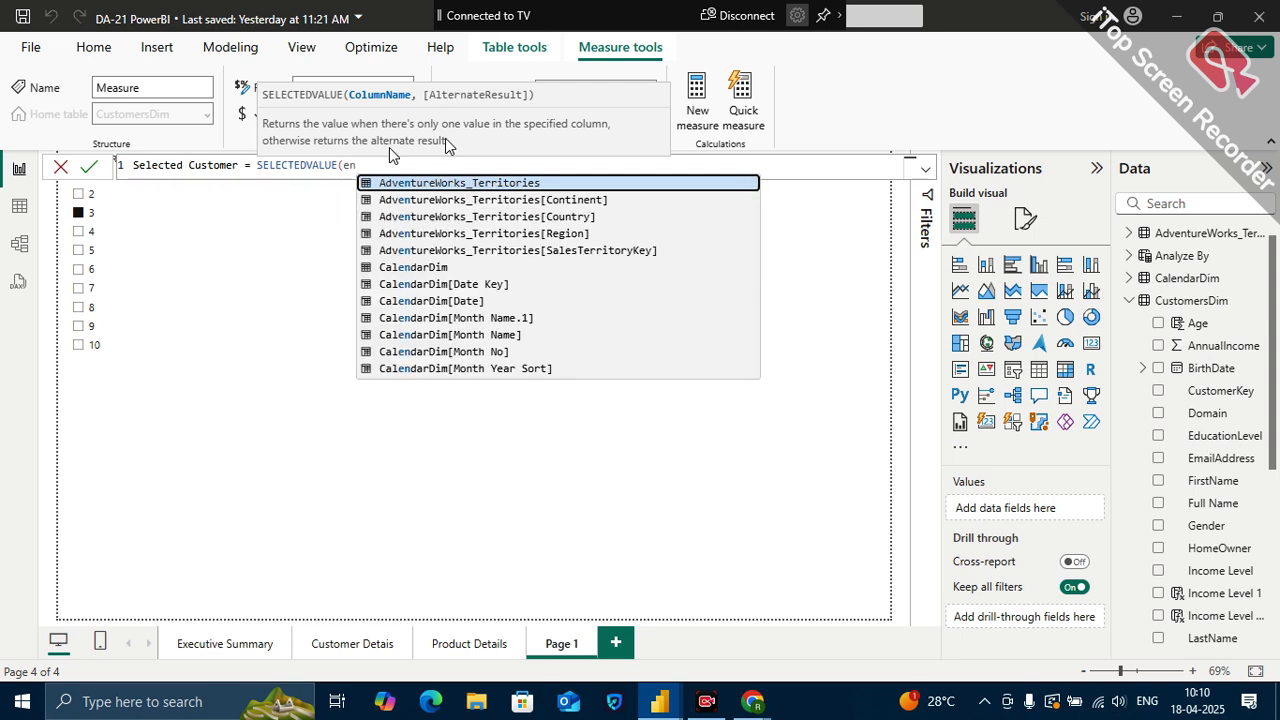
key(BackSpace)
key(BackSpace)
text(gen)
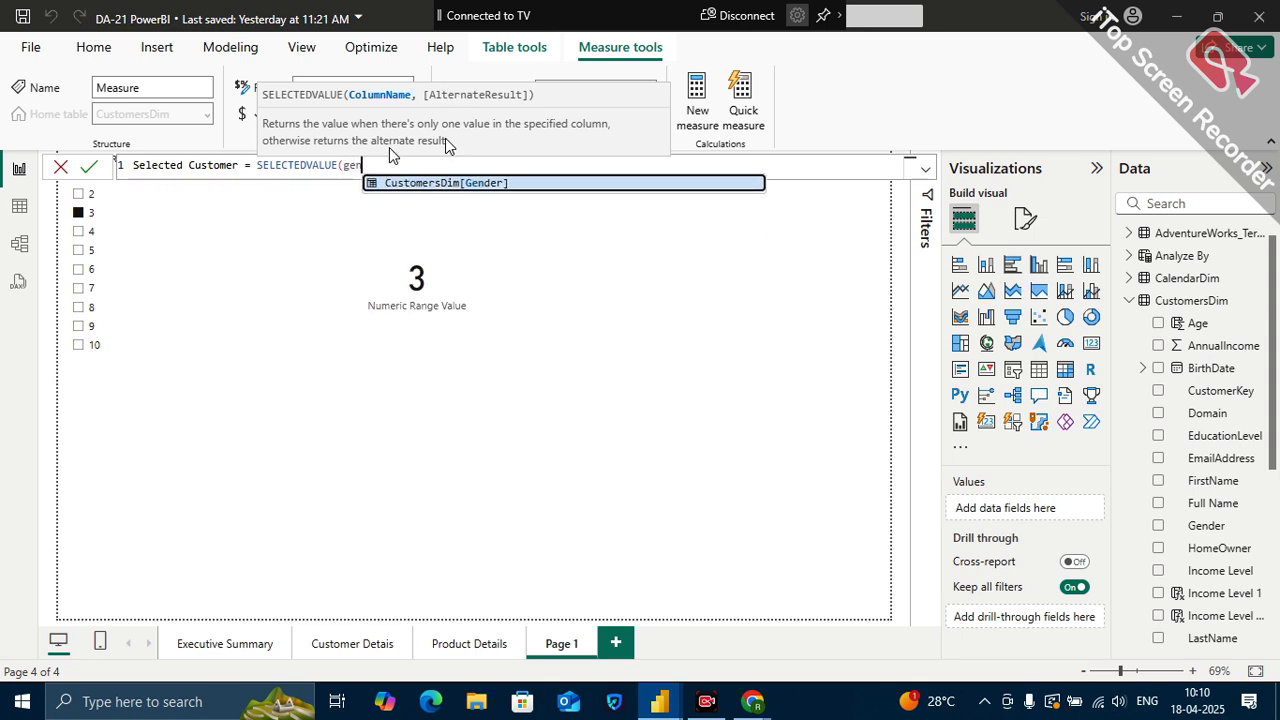
click(455, 183)
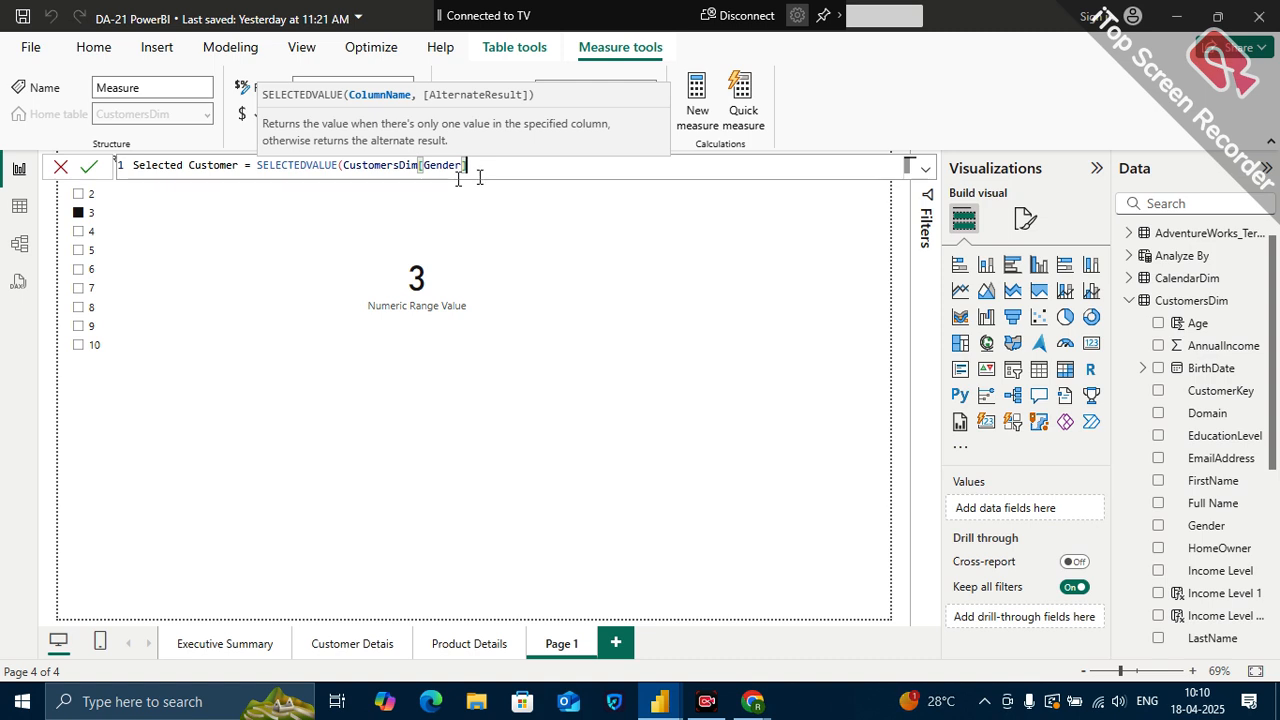
text())
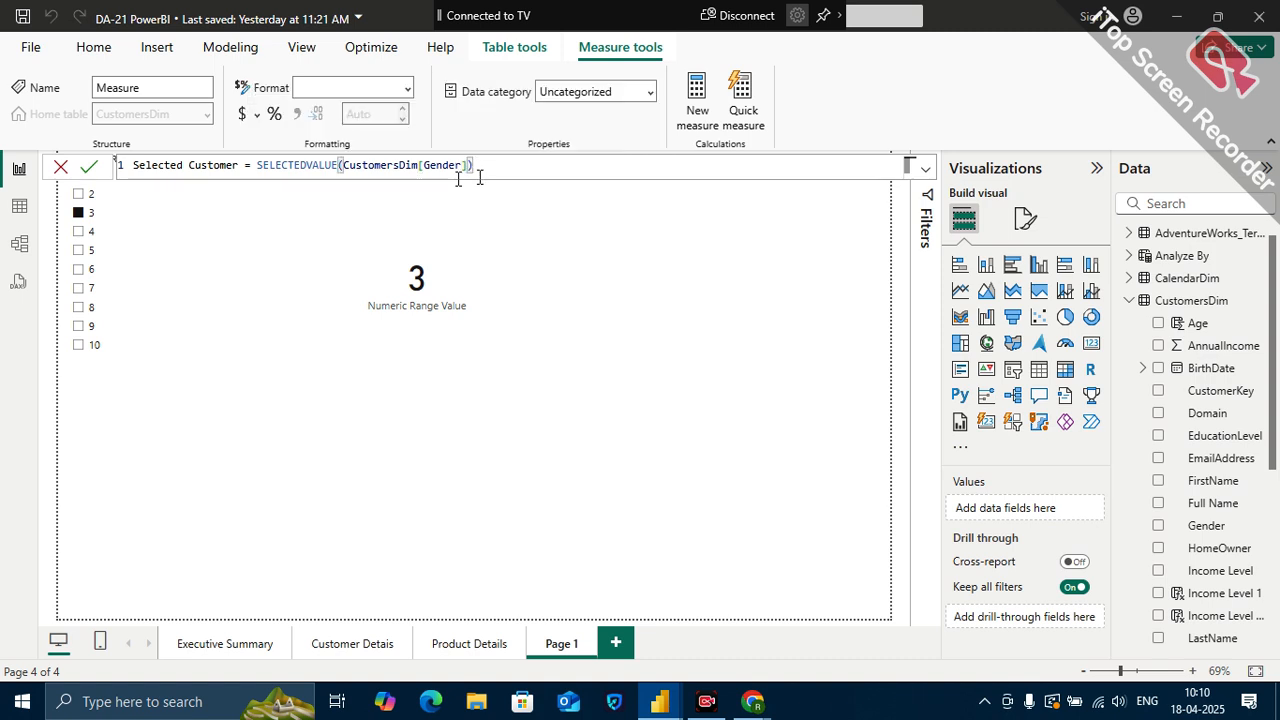
key(Return)
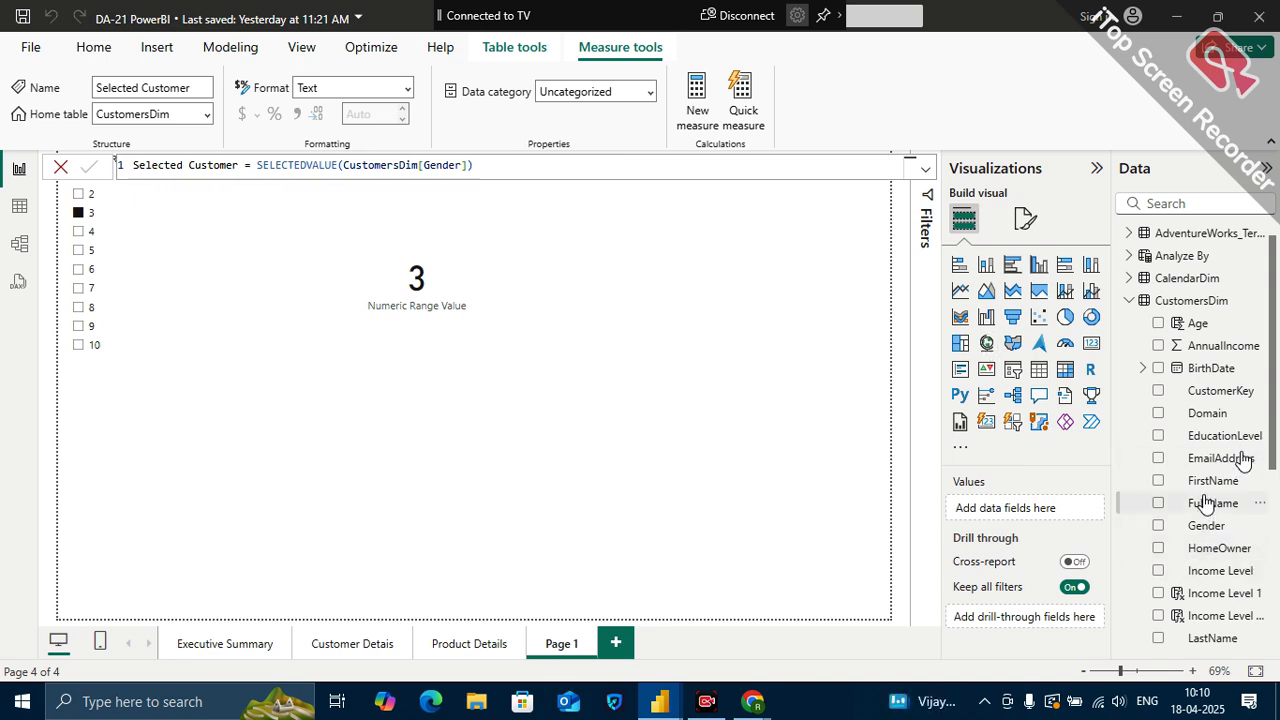
- Display the Selected Customer measure in a new card in the lower part of the report page
scroll(1217, 527, down, 4)
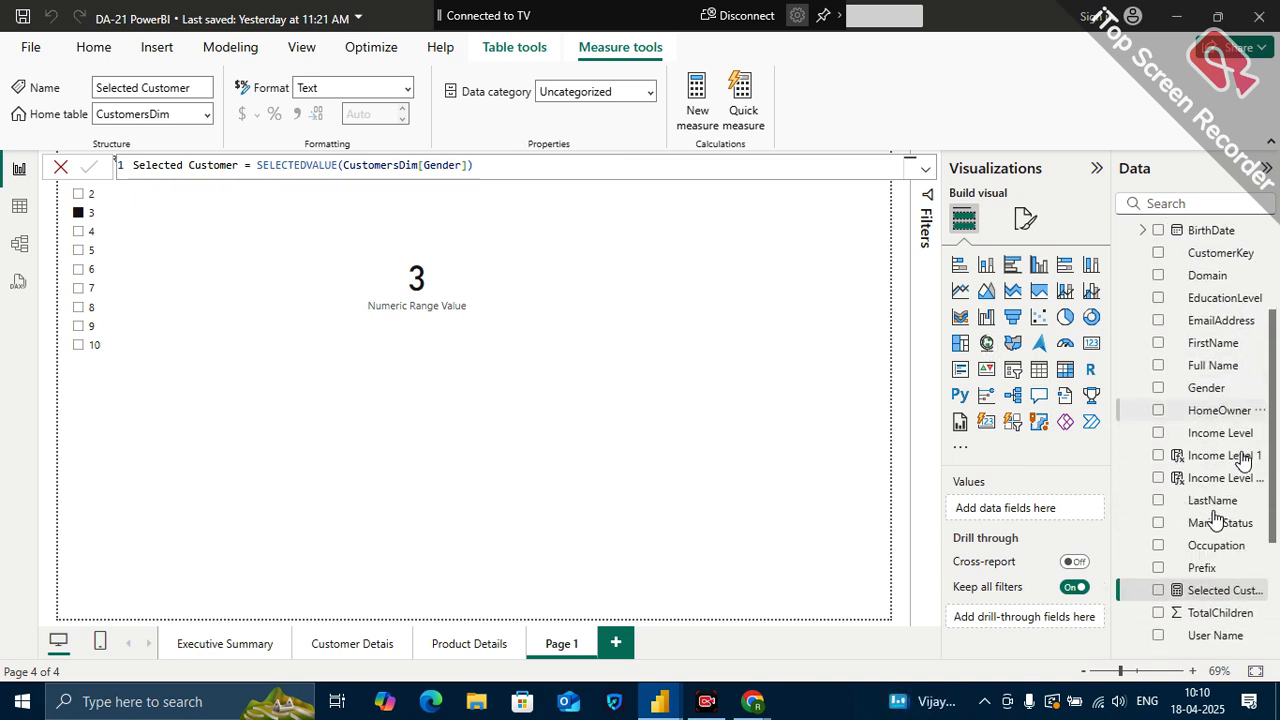
drag(1215, 520, 605, 536)
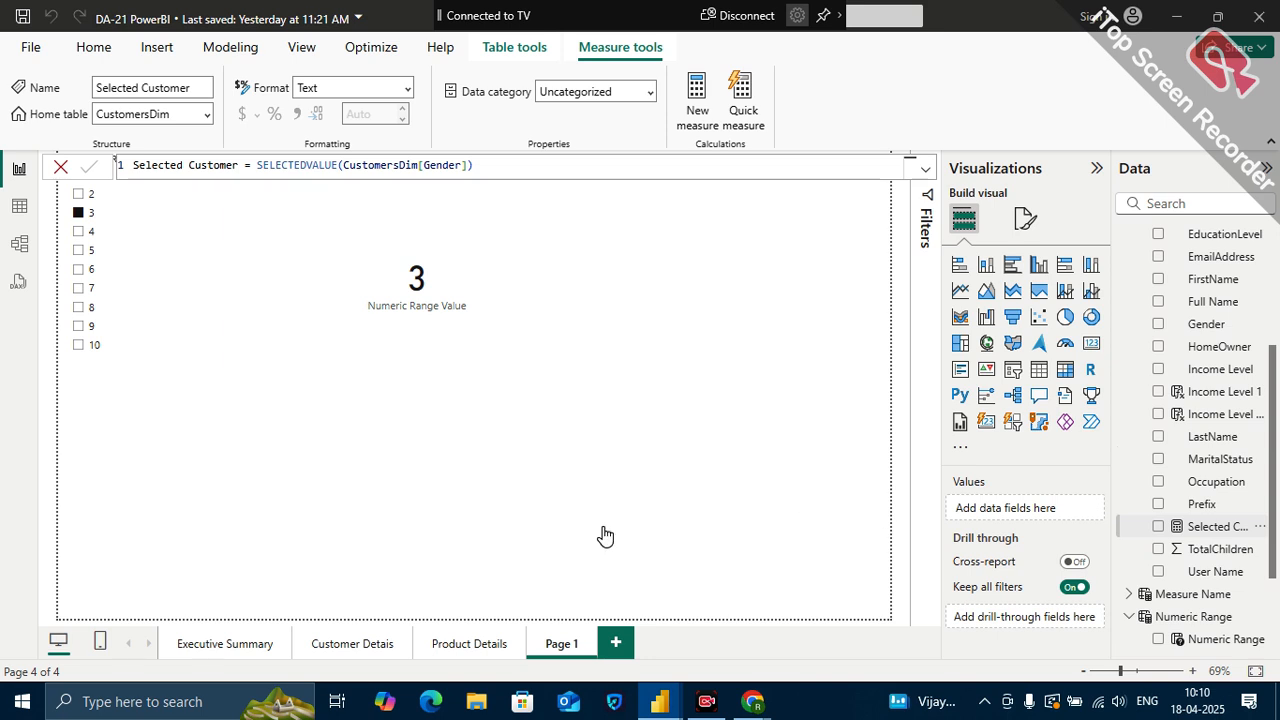
click(1093, 343)
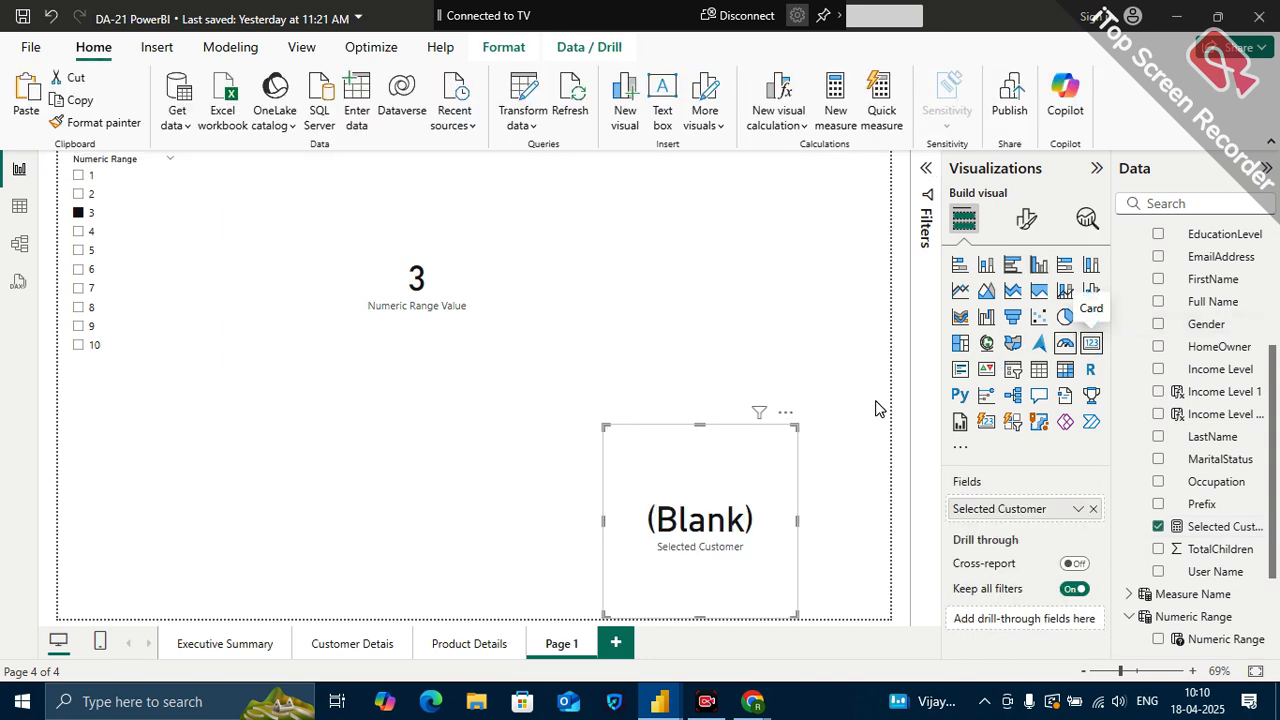
- Resize the Selected Customer card to be wider and shorter, freeing space above it on the page
click(600, 528)
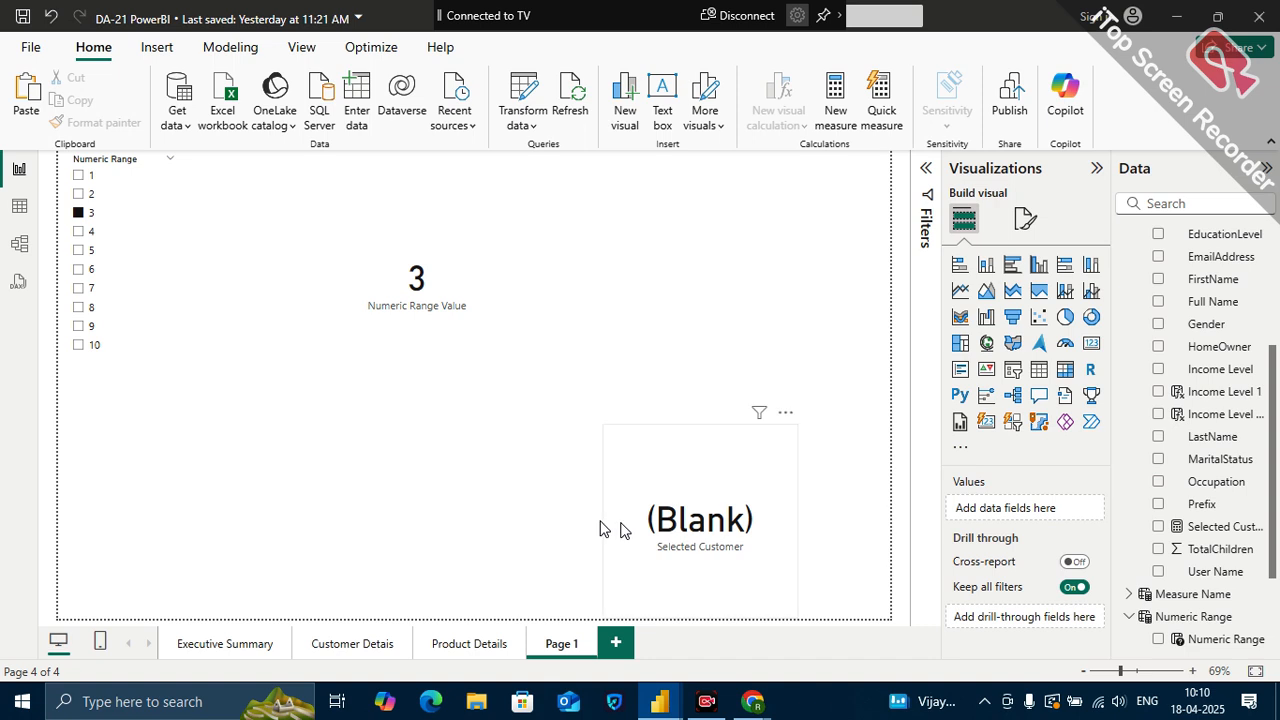
click(601, 526)
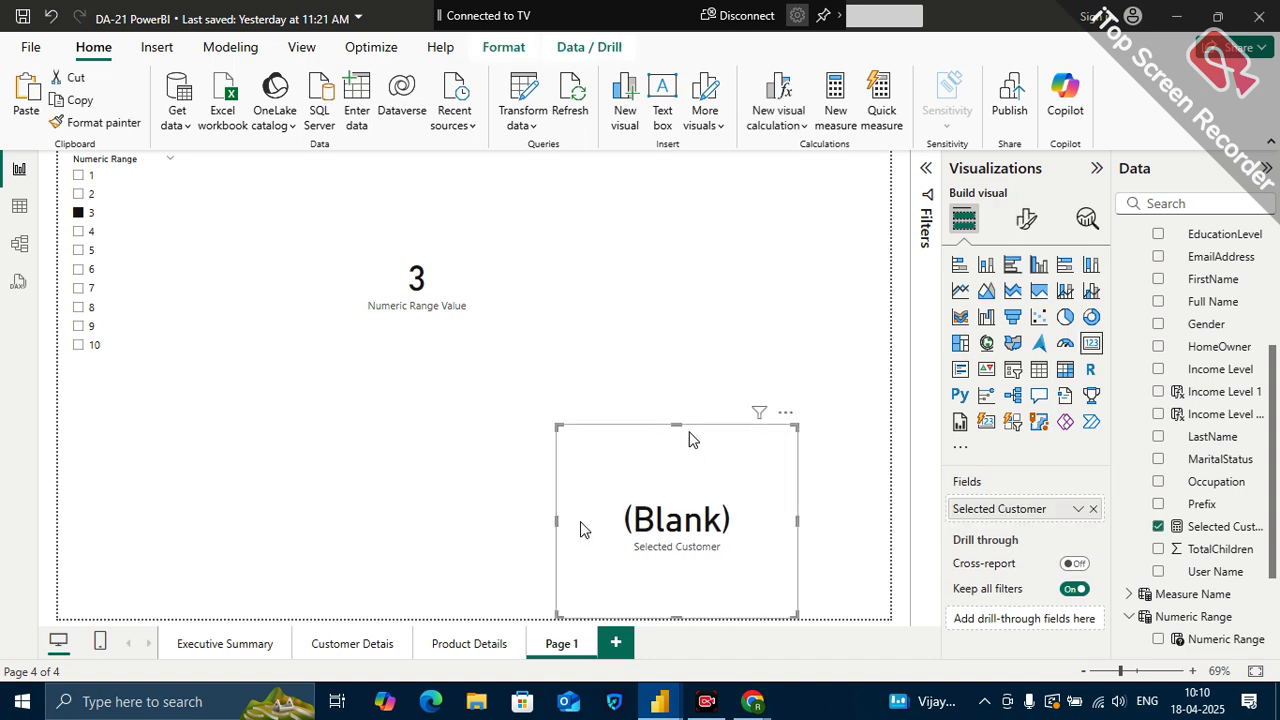
drag(675, 424, 688, 474)
click(690, 289)
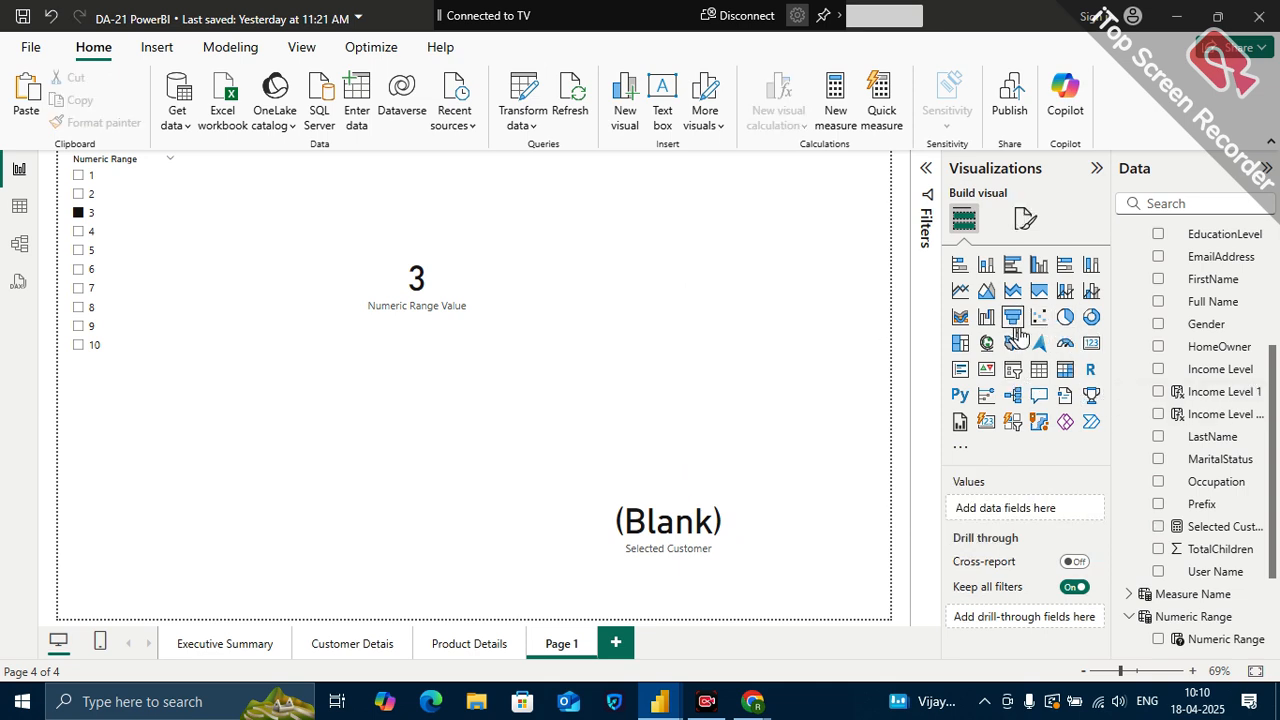
- Add a small Gender slicer from CustomersDim above the Selected Customer card and filter it to F
click(1013, 370)
drag(90, 449, 698, 223)
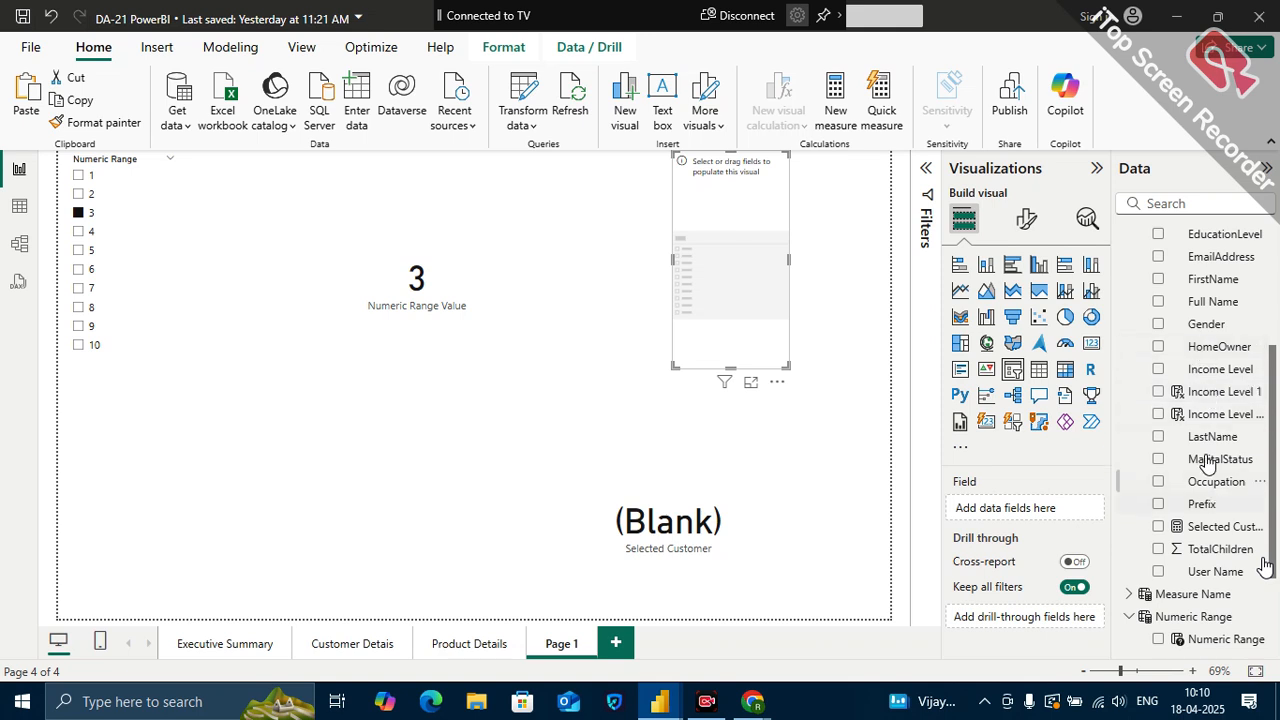
drag(1203, 328, 1037, 512)
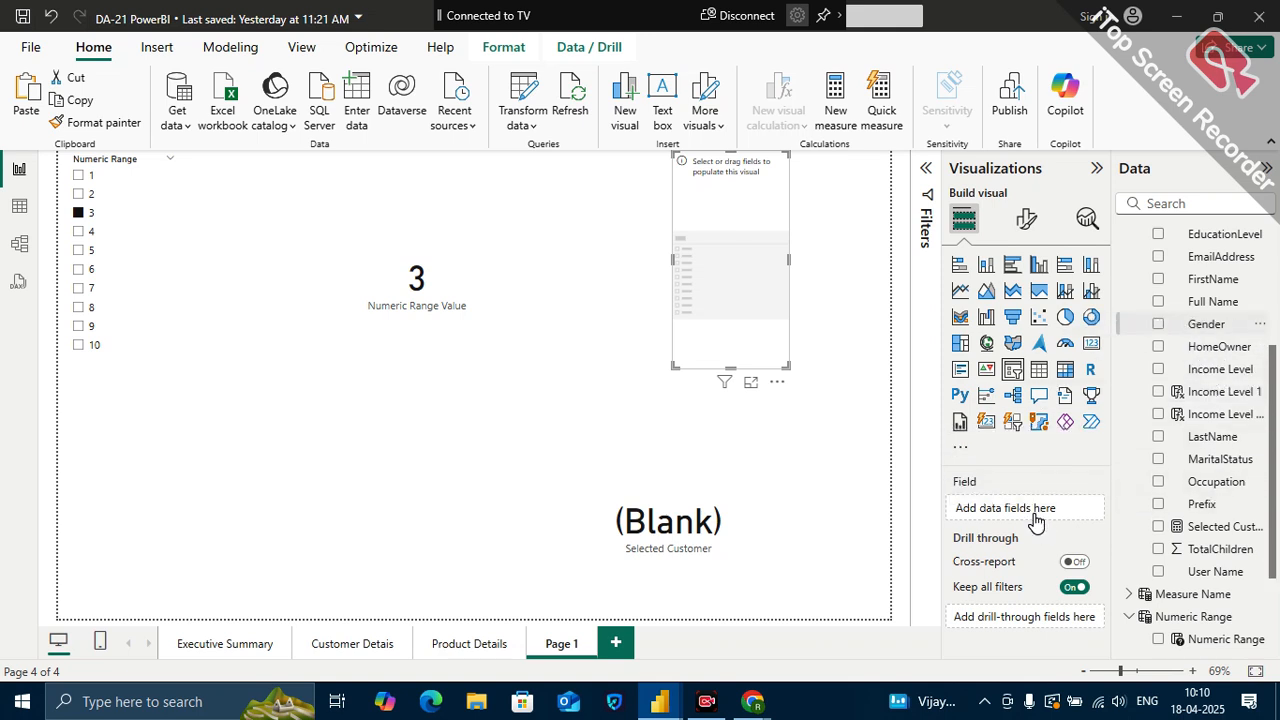
drag(787, 366, 776, 445)
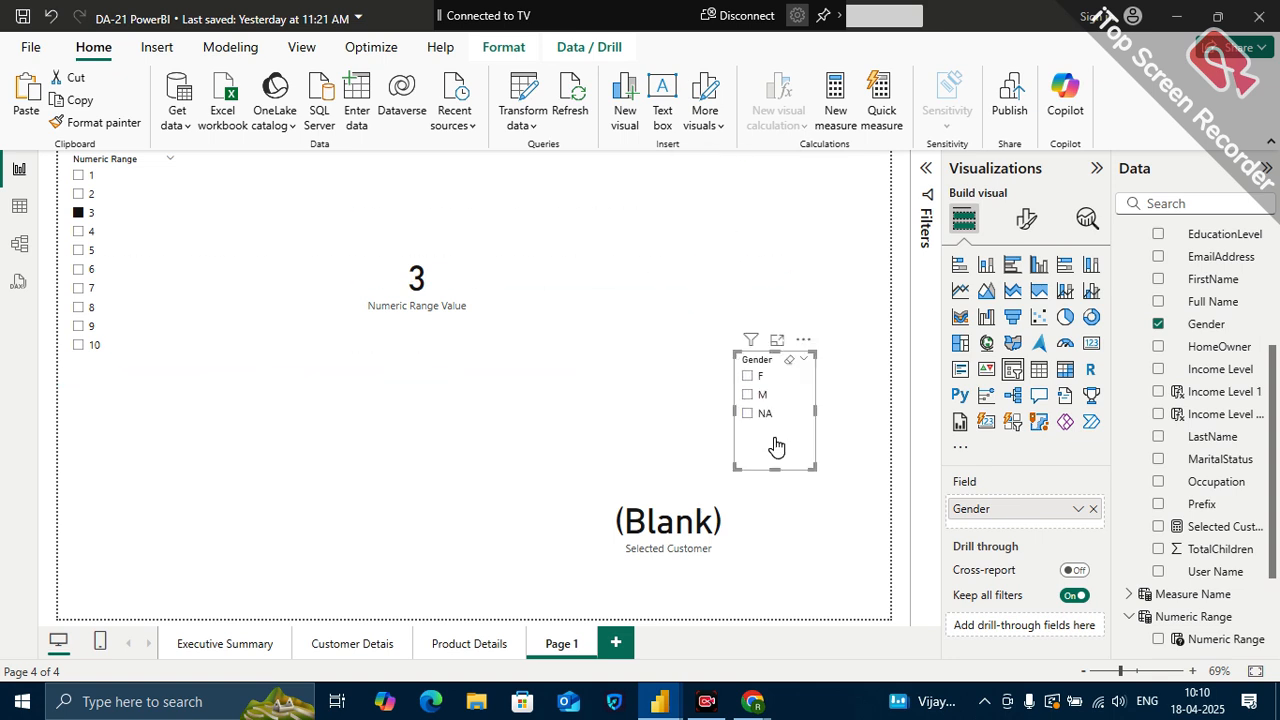
click(748, 376)
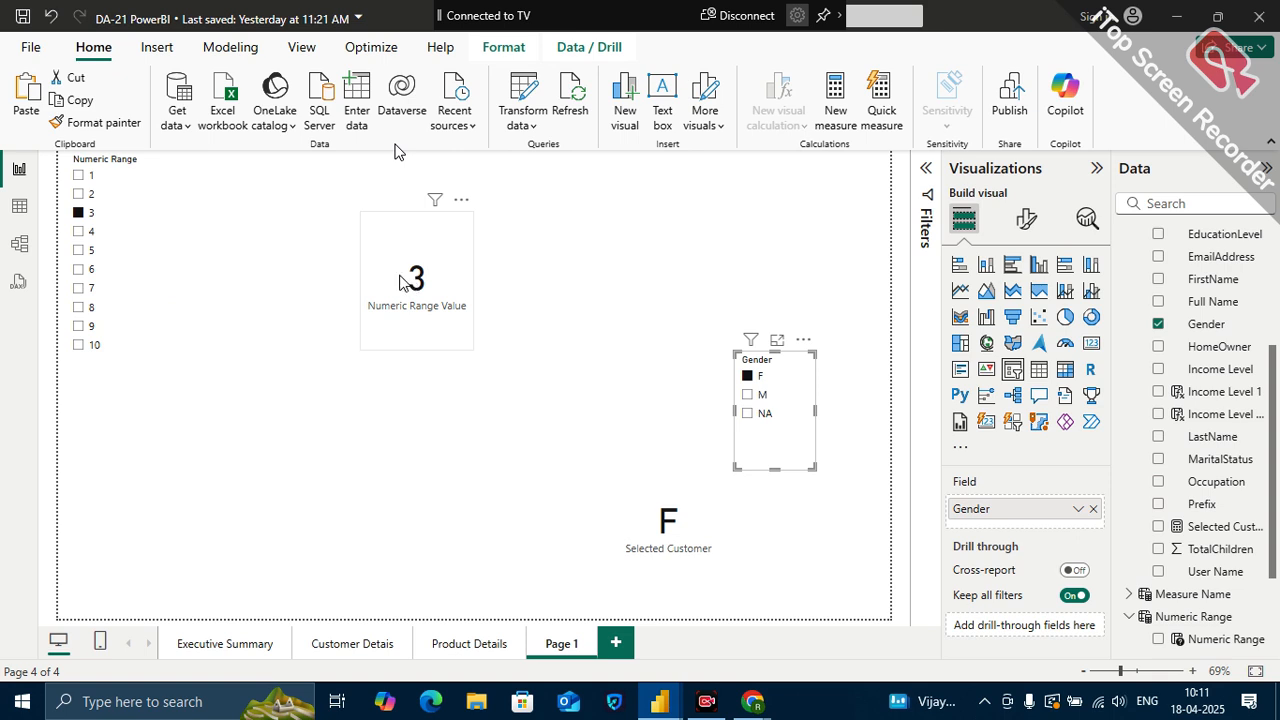
- Test the Numeric Range slicer with 3 and 4 selected together, with no selection, and with only 4 selected
click(85, 232)
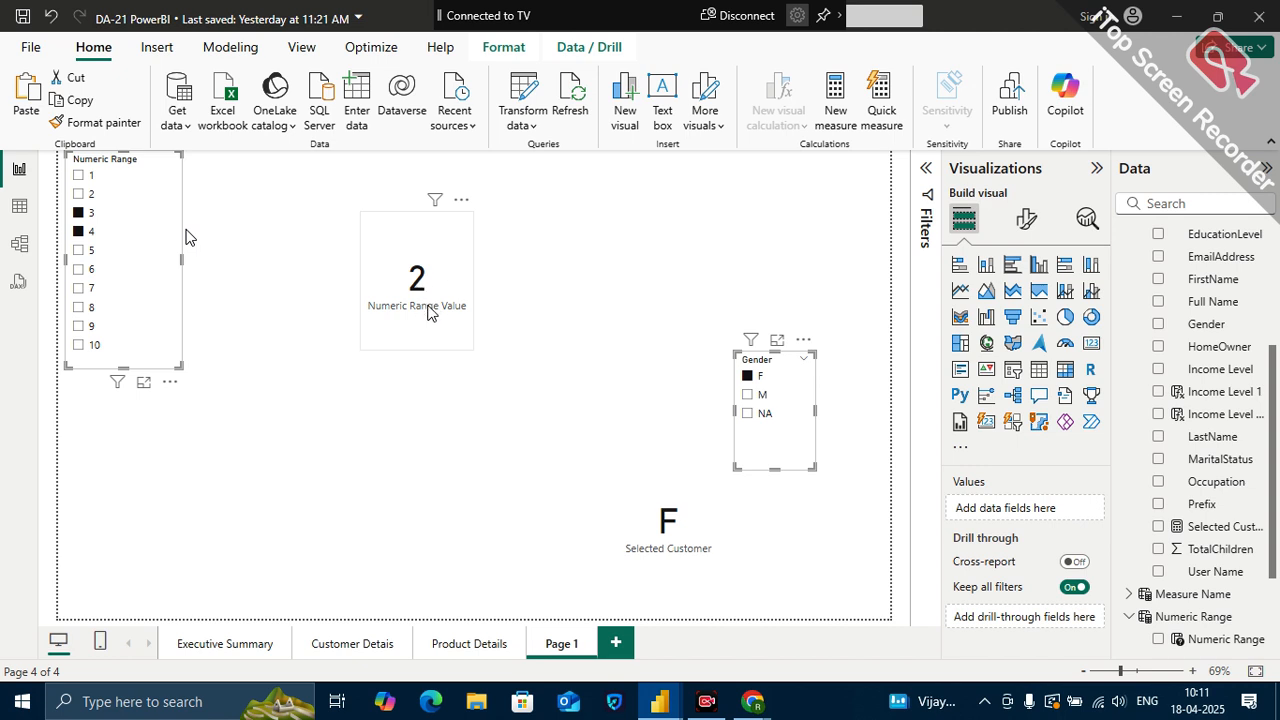
click(88, 236)
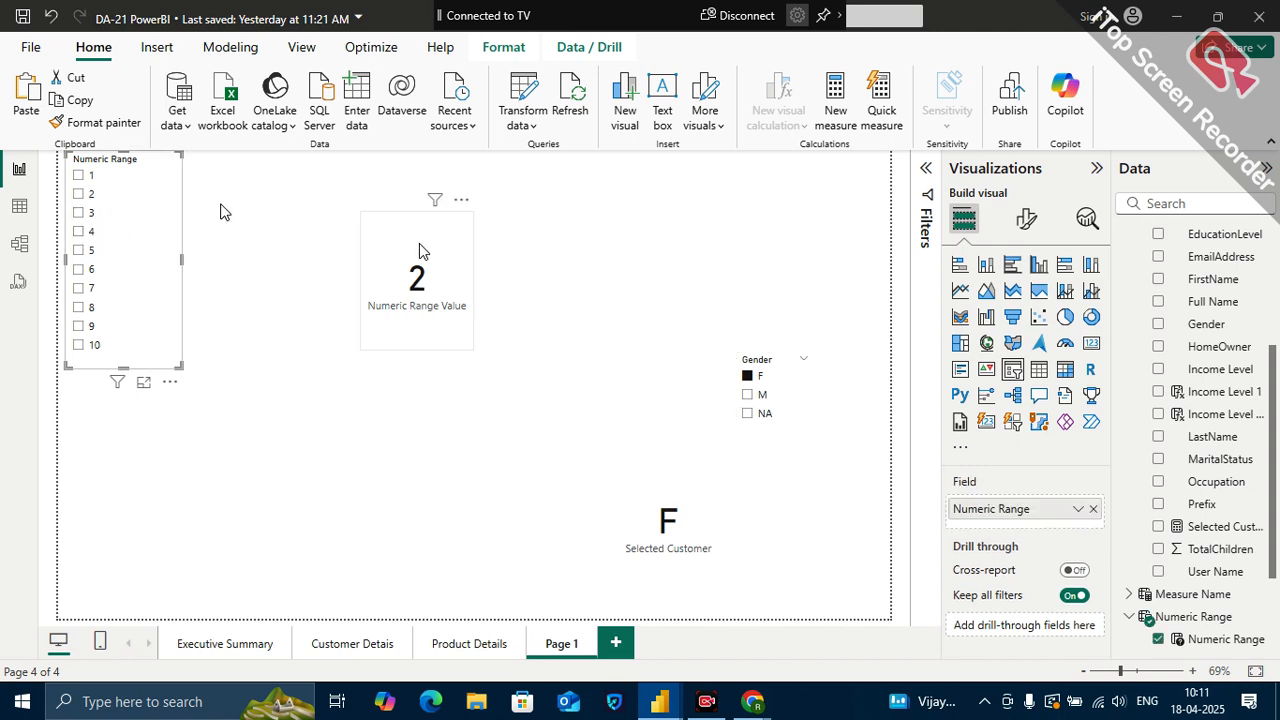
click(88, 231)
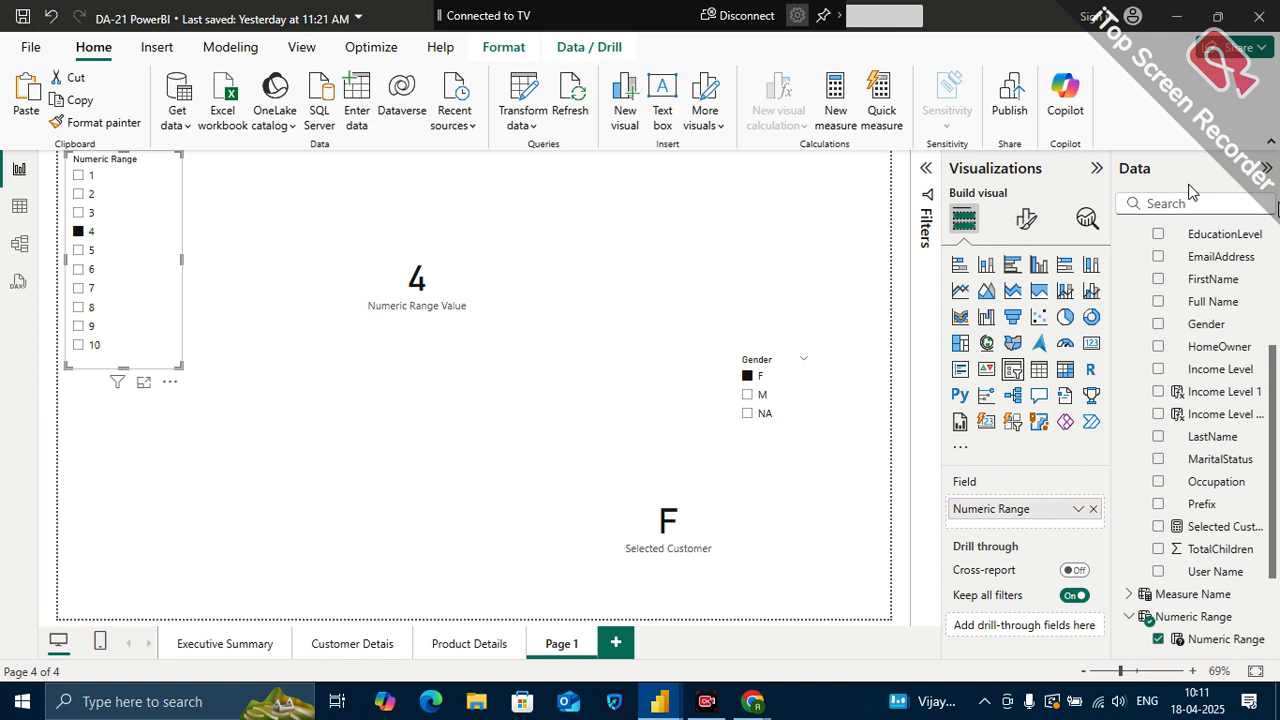
- Collapse the CustomersDim table and expand the Analyze By table to compare the parameter tables' fields
click(1262, 528)
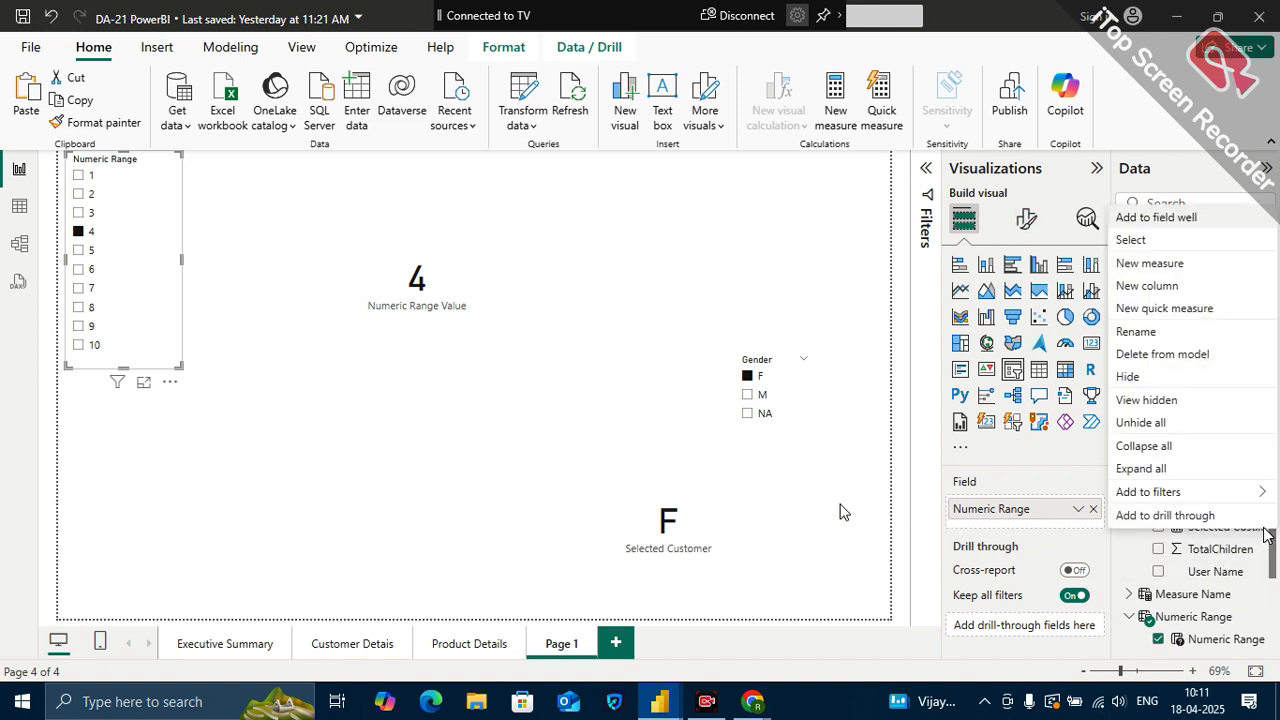
key(Escape)
scroll(1218, 360, up, 3)
scroll(1218, 358, up, 2)
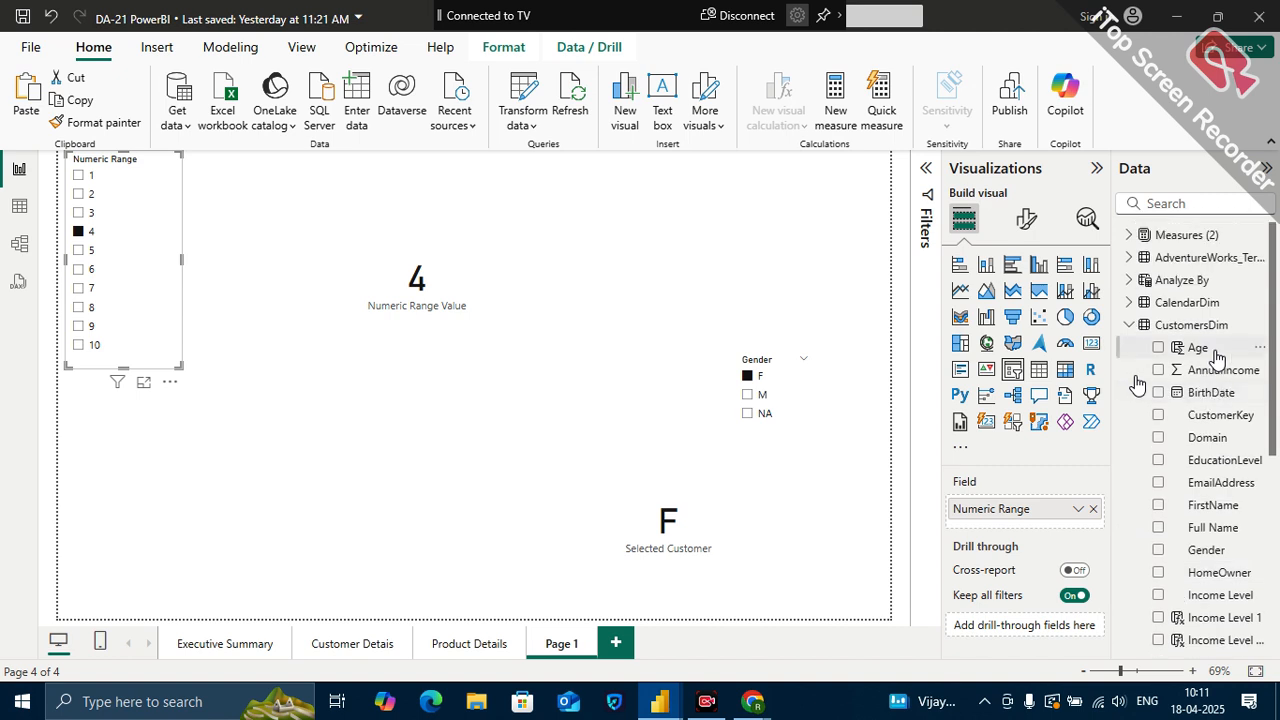
click(1129, 325)
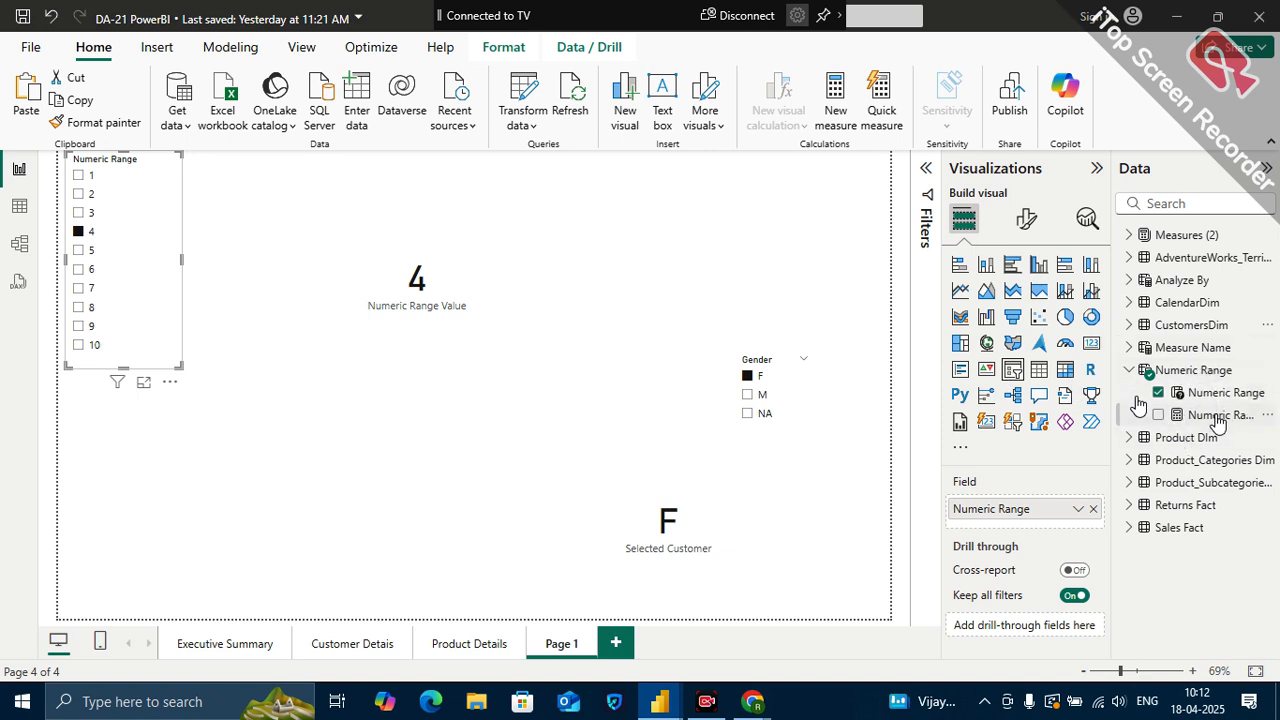
click(1141, 284)
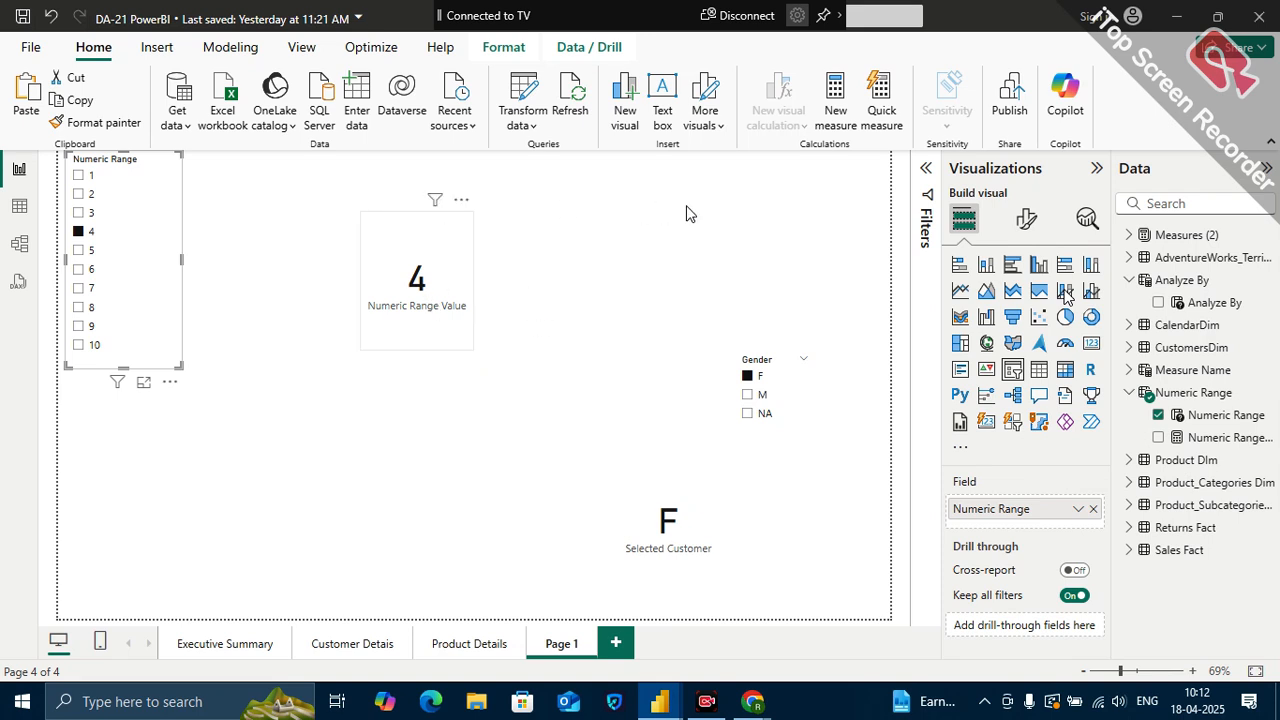
- Move the Numeric Range Value card above the Gender slicer and show the available new parameter types
drag(686, 213, 686, 213)
click(215, 47)
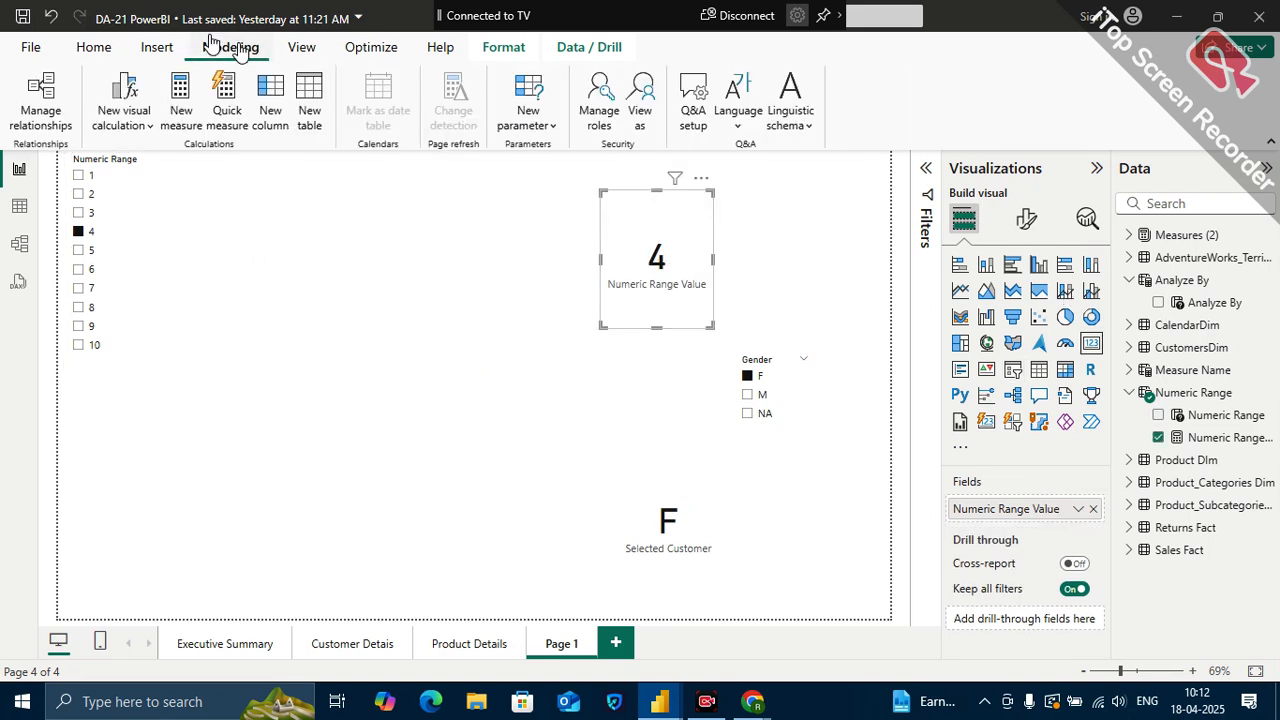
click(526, 115)
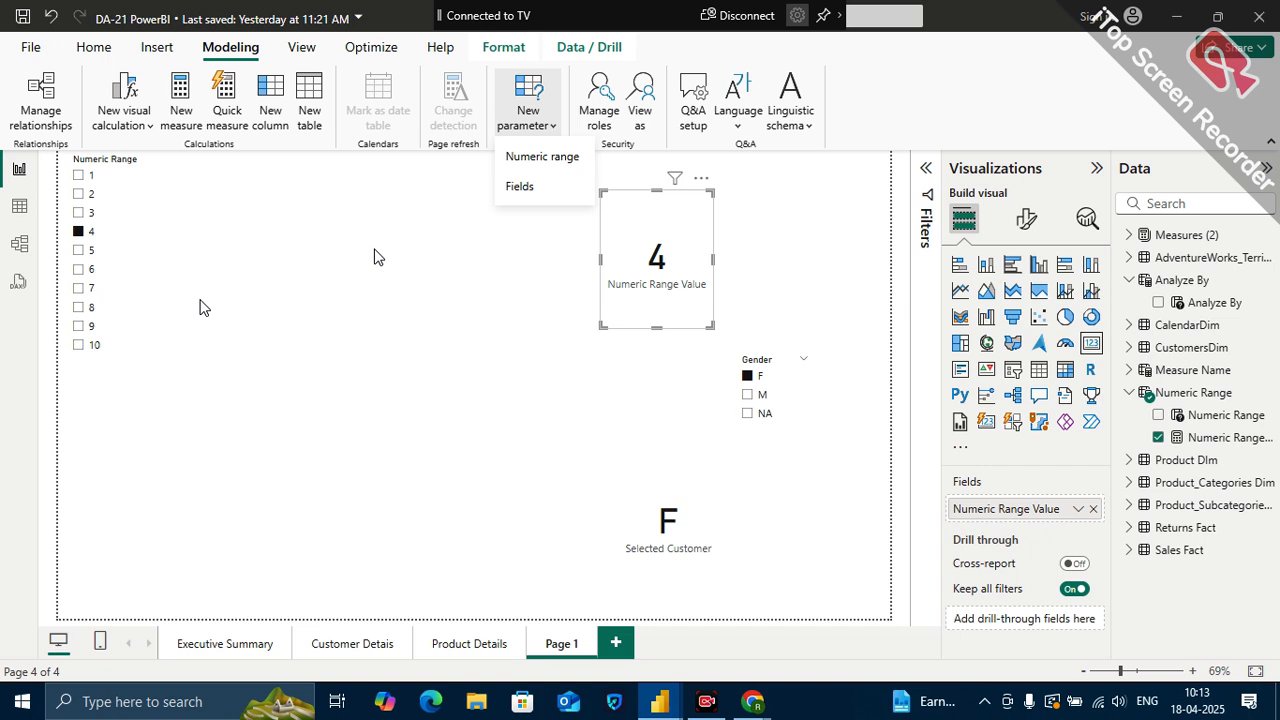
- Clear the 4 selection in the Numeric Range slicer and resize the slicer to be wider and shorter
click(127, 168)
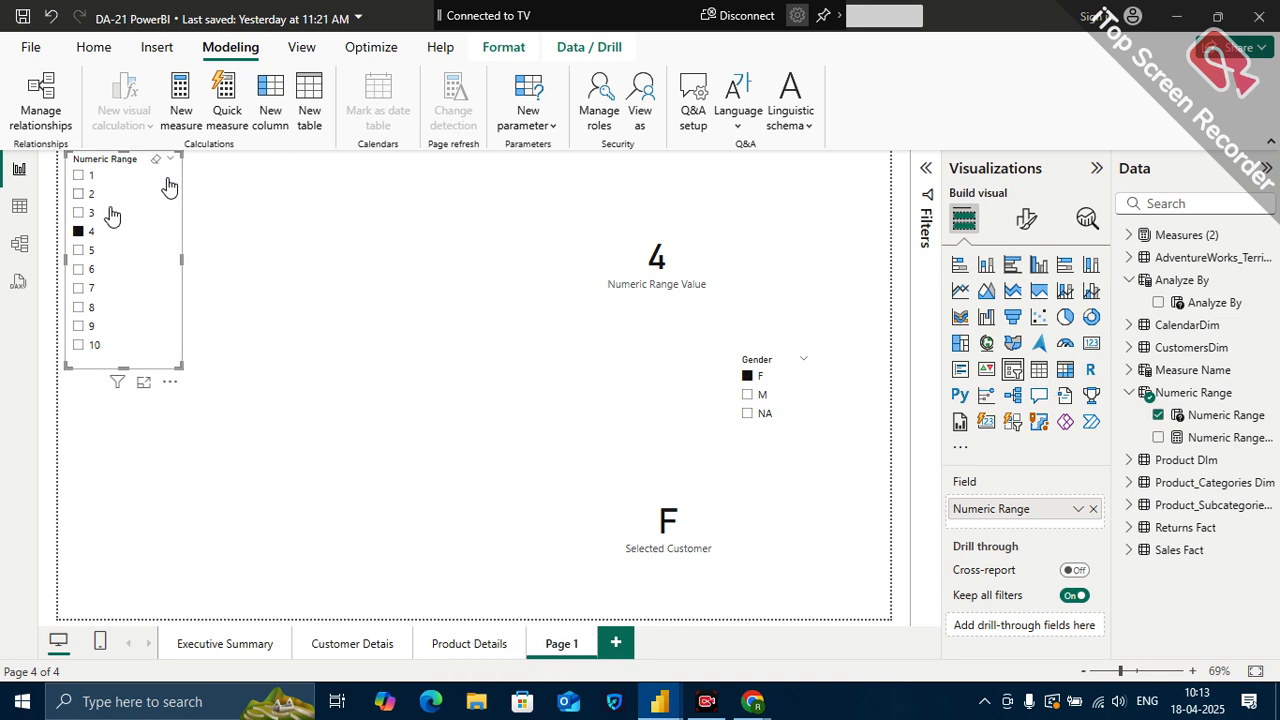
click(91, 232)
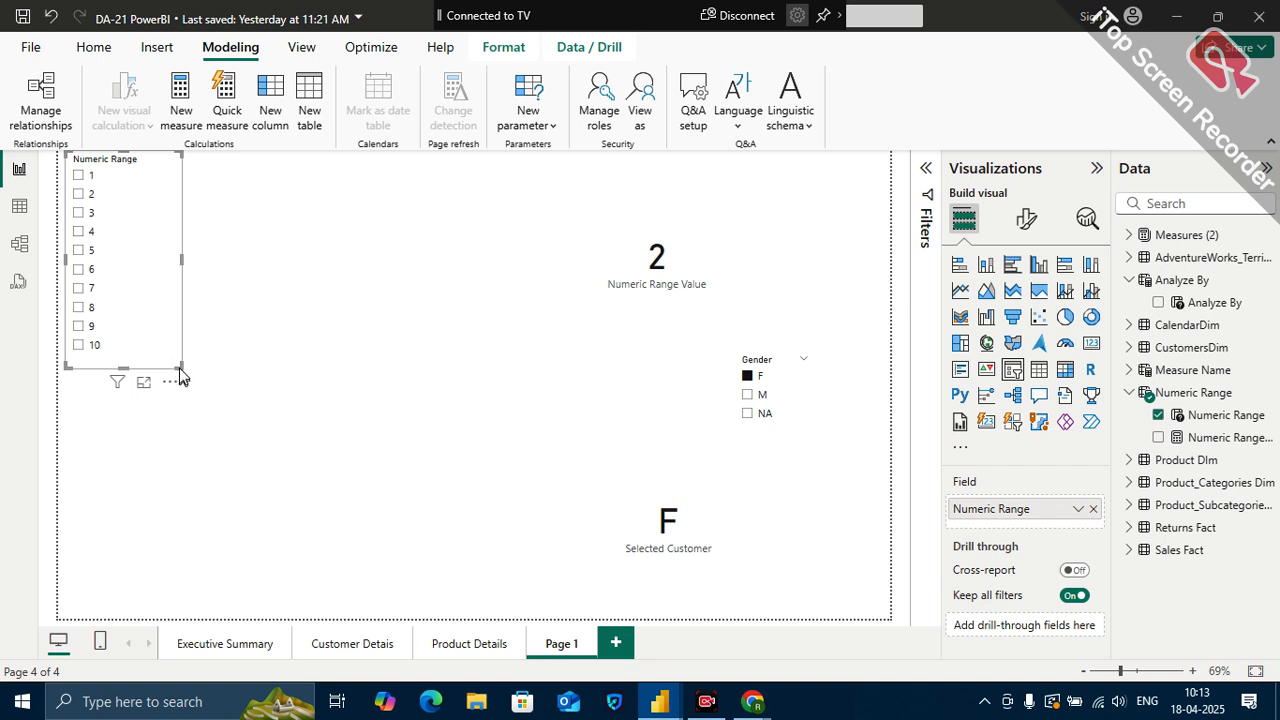
drag(177, 365, 240, 236)
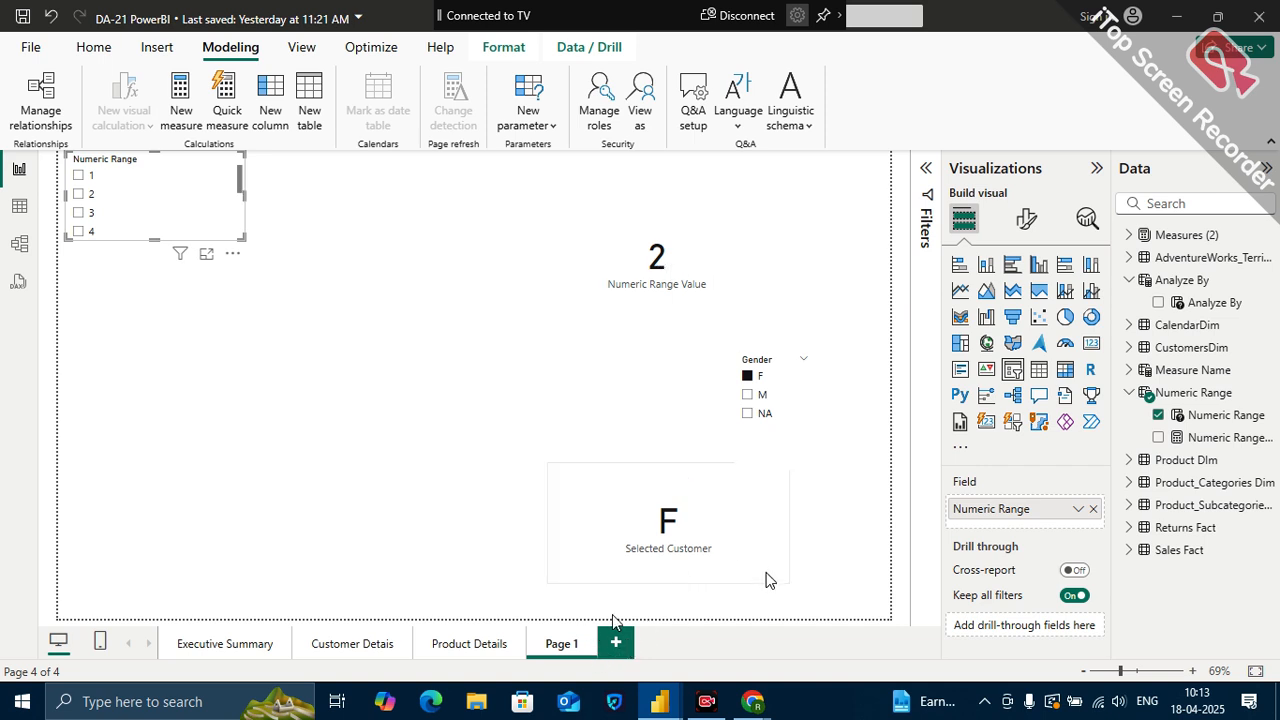
- Delete the Numeric Range slicer, both cards and the Gender slicer so that Page 1 is empty
drag(213, 417, 5, 157)
key(Delete)
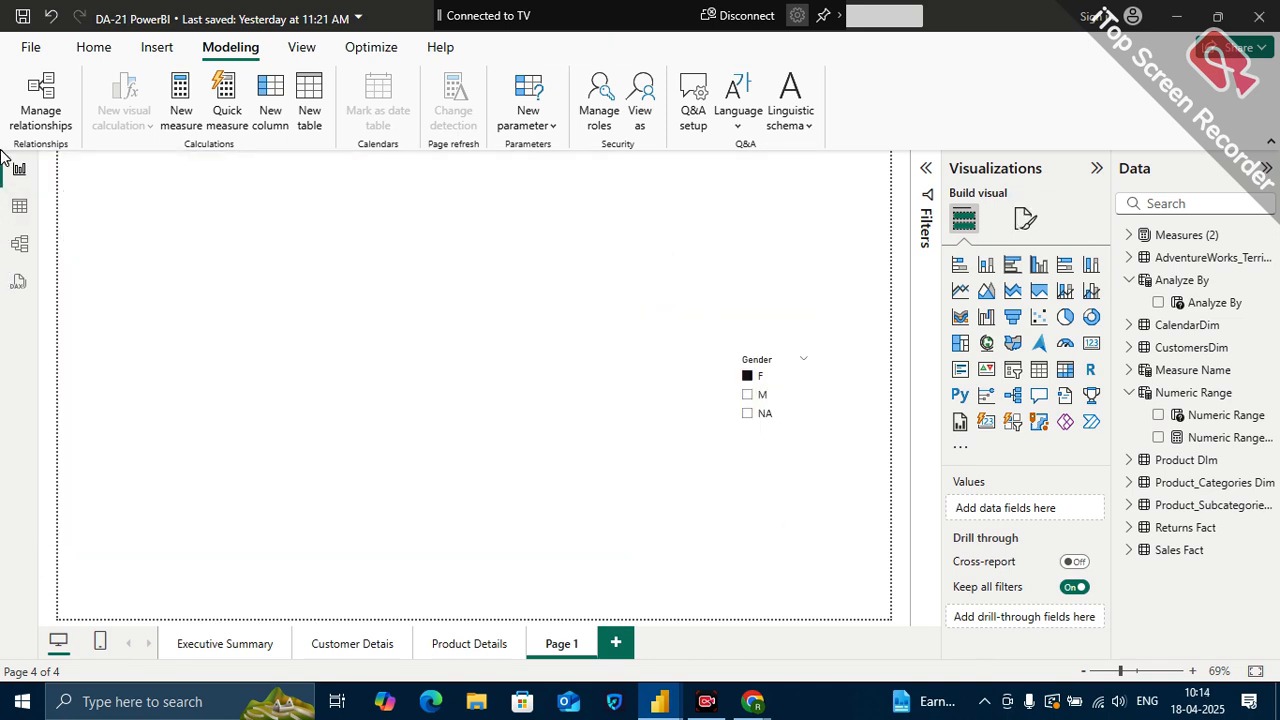
click(797, 420)
key(Delete)
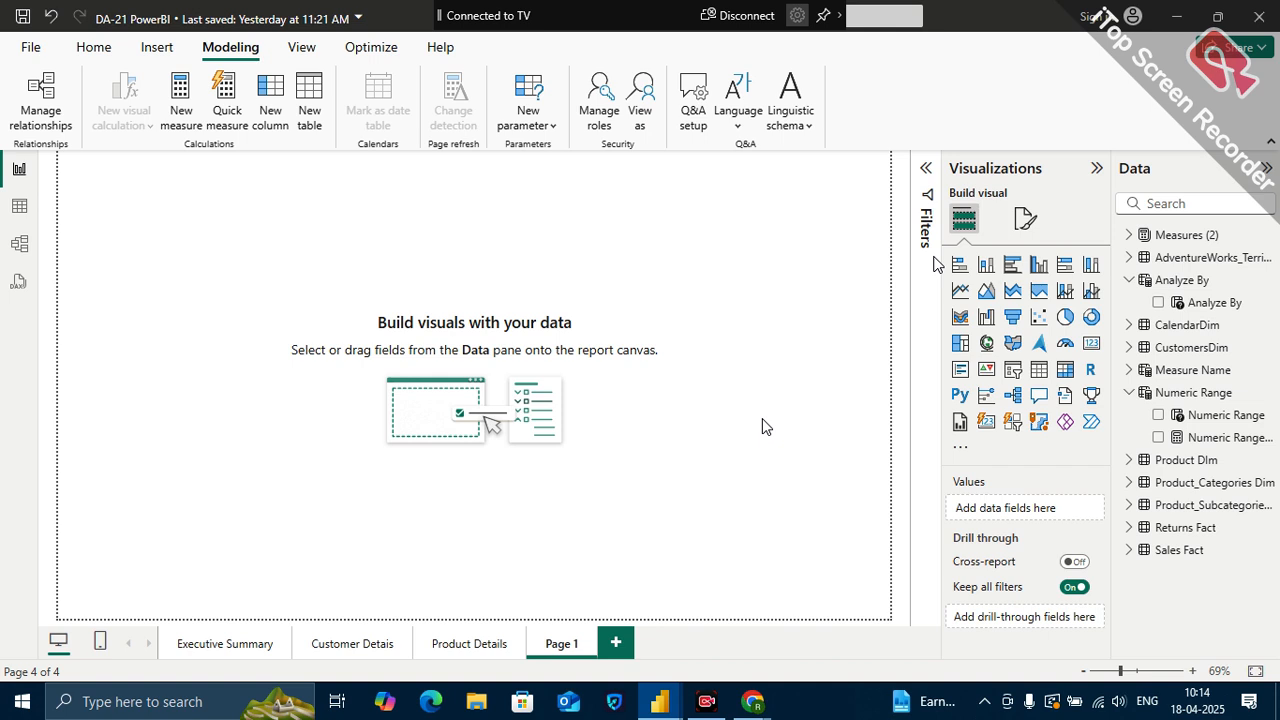
- Switch to Excel, create a blank workbook and maximize its window
click(158, 704)
text(xce)
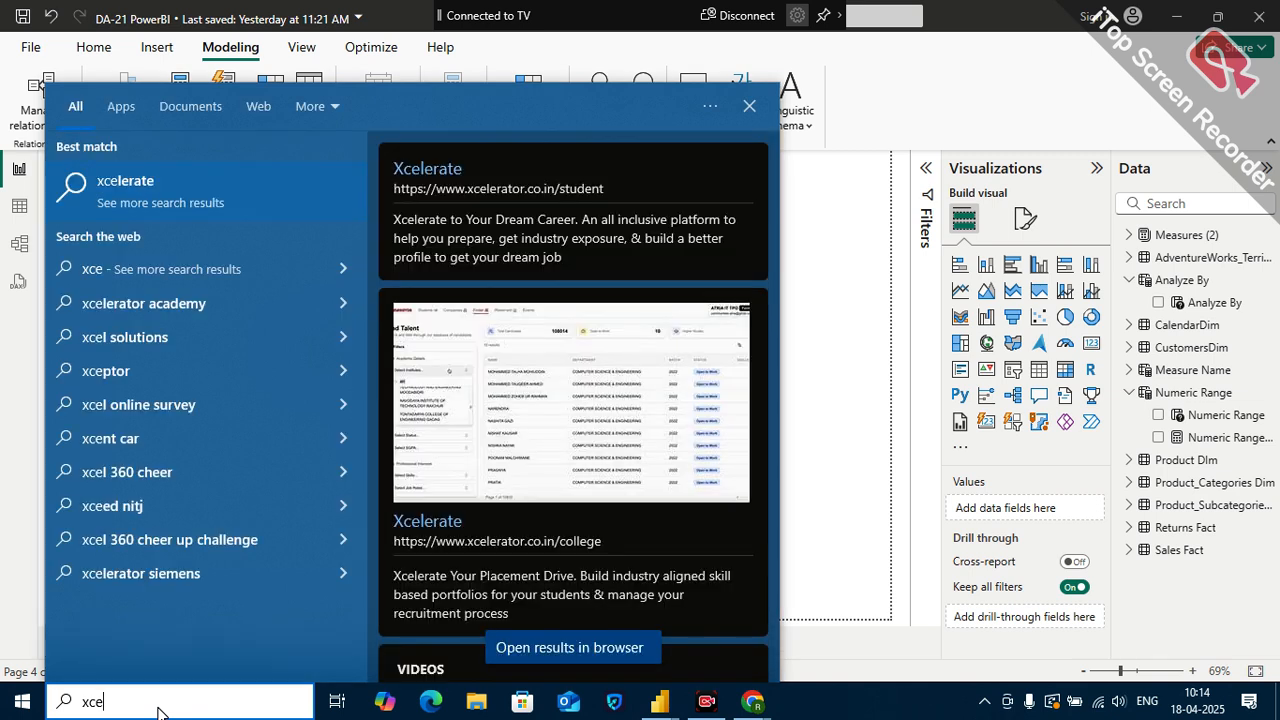
key(BackSpace)
key(BackSpace)
key(BackSpace)
text(exce)
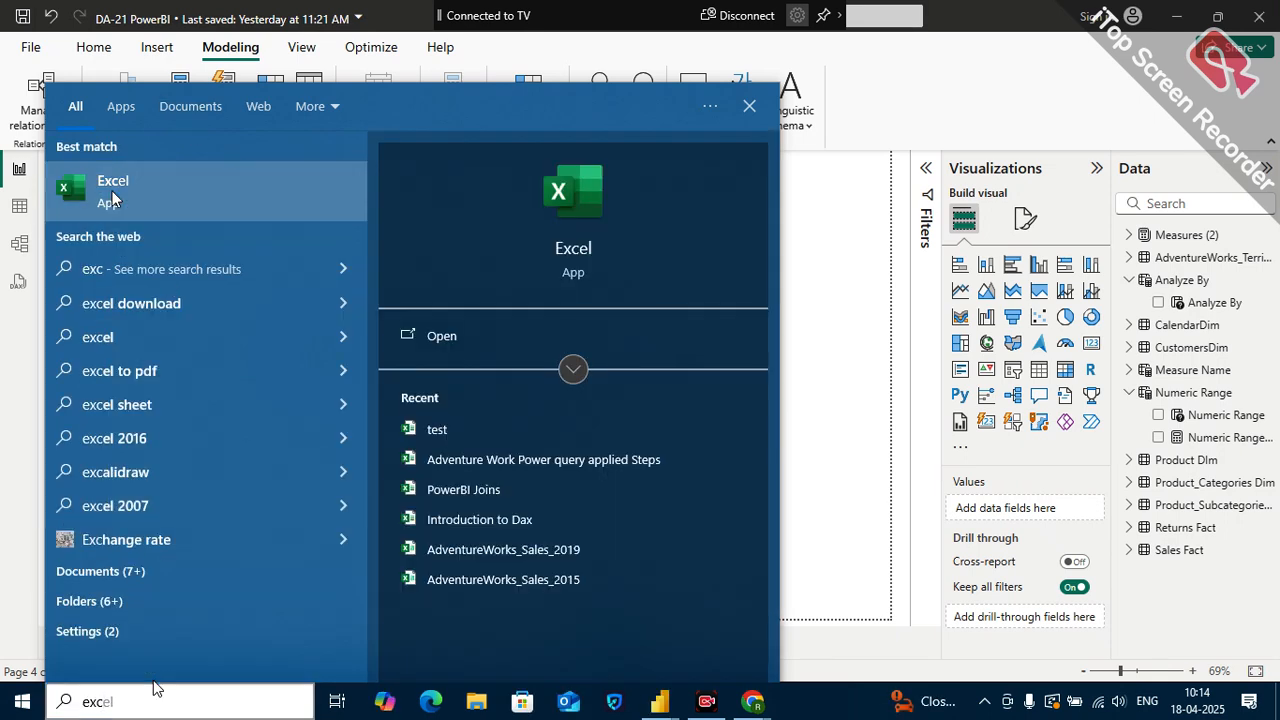
click(112, 191)
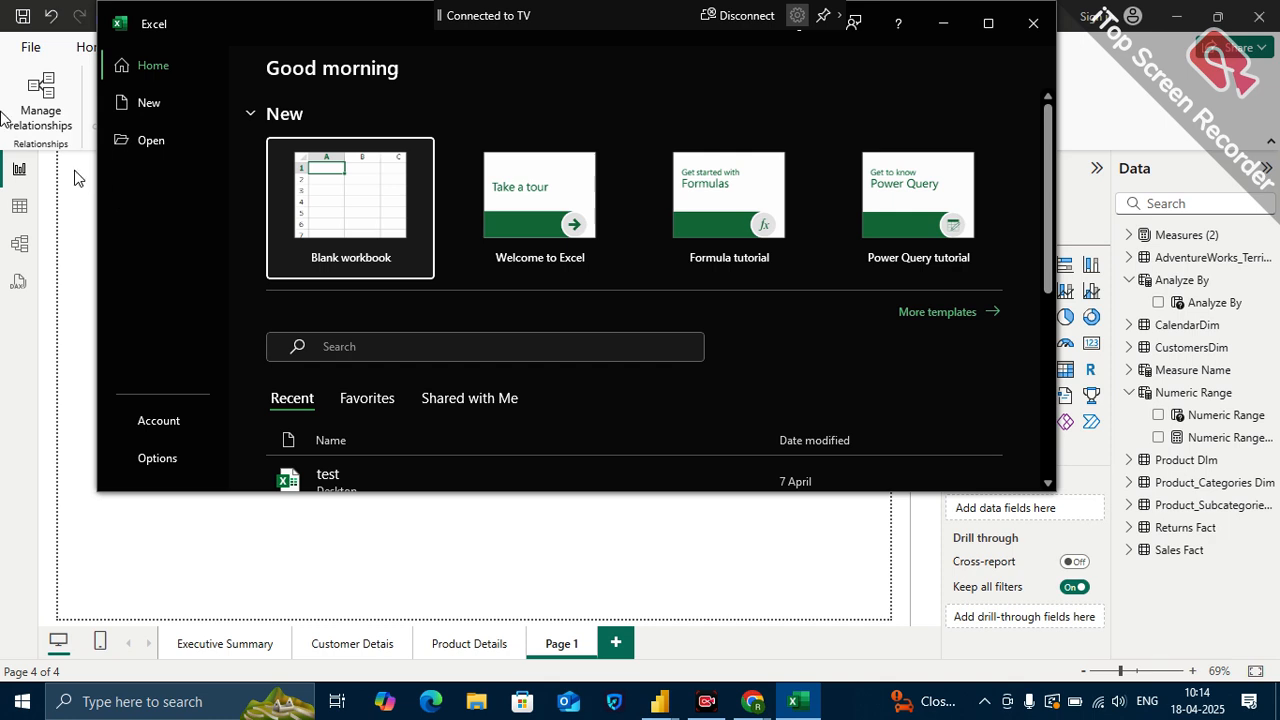
click(359, 209)
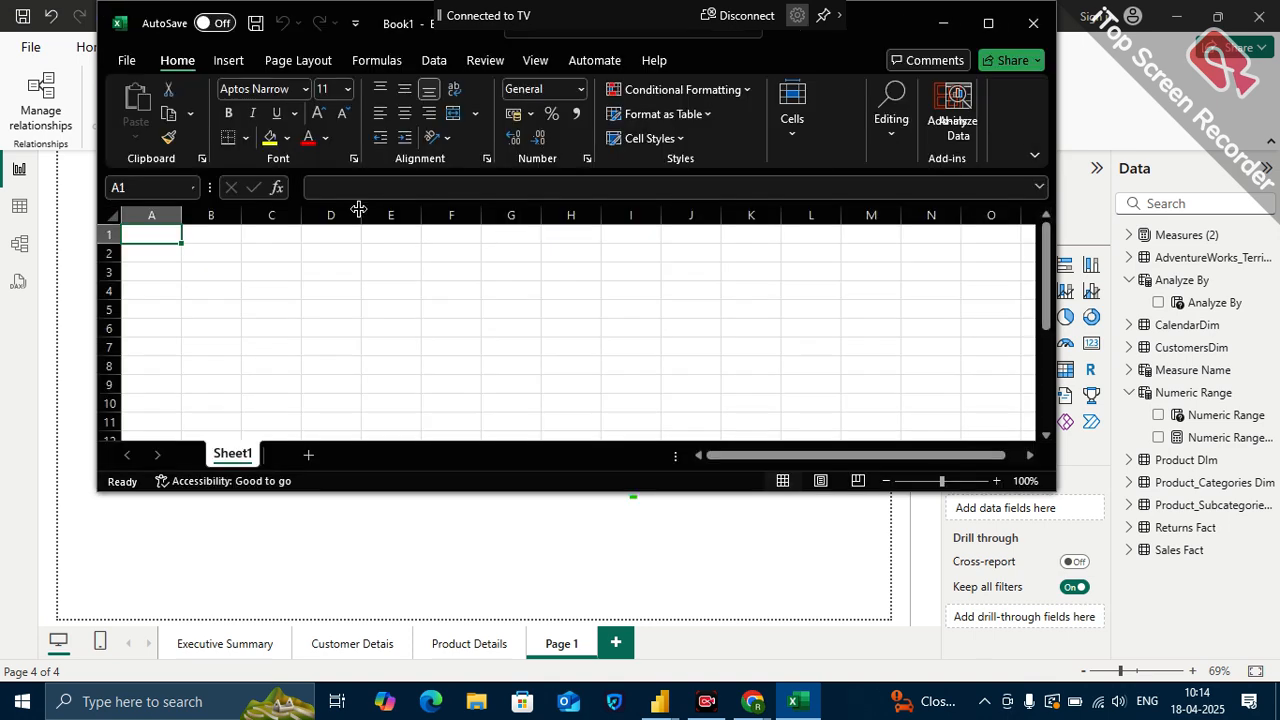
click(995, 22)
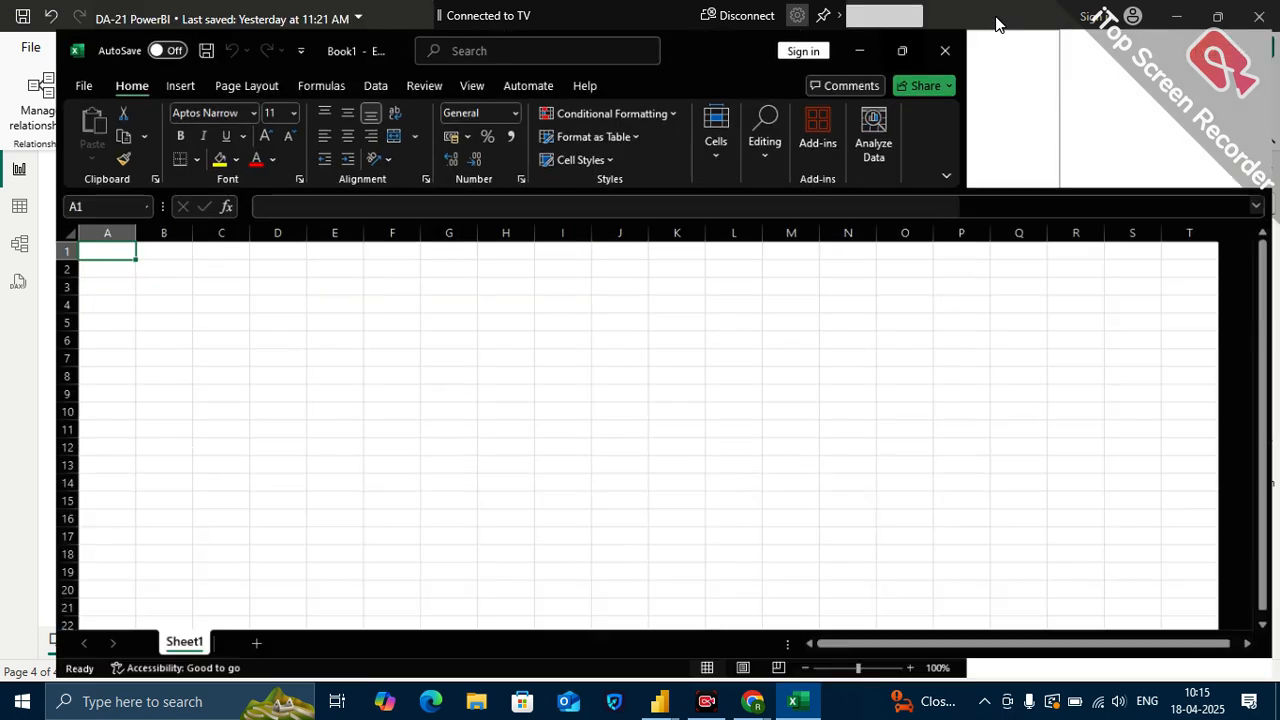
- Enter the header "product" with A below it in G1:G2, and "Price" with 10 below it in H1:H2
click(403, 235)
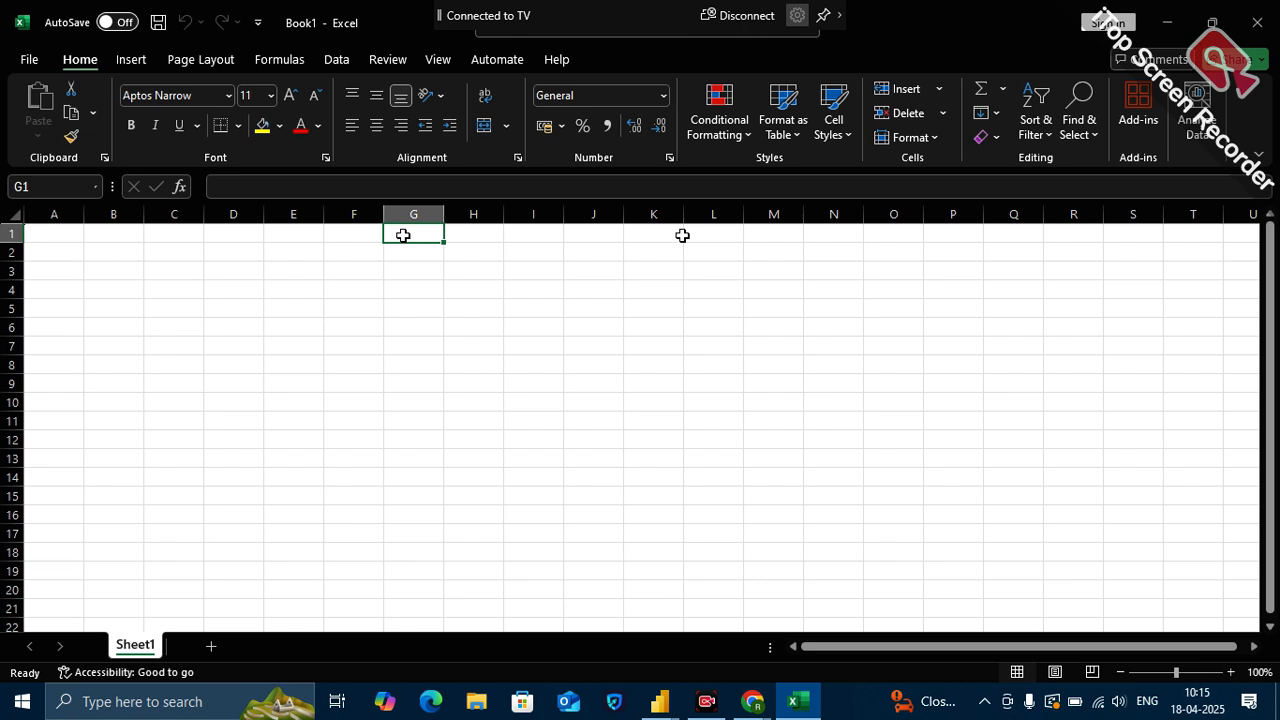
text(product)
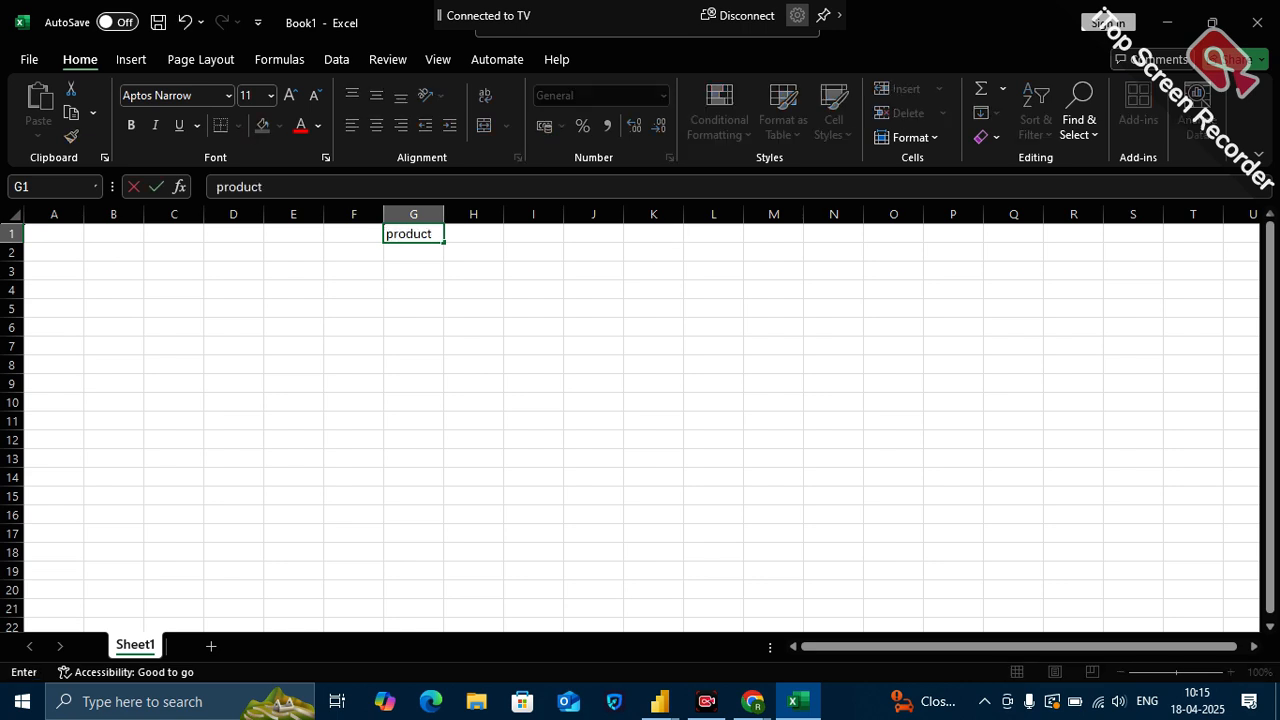
click(402, 252)
text(A)
click(480, 234)
text(Price)
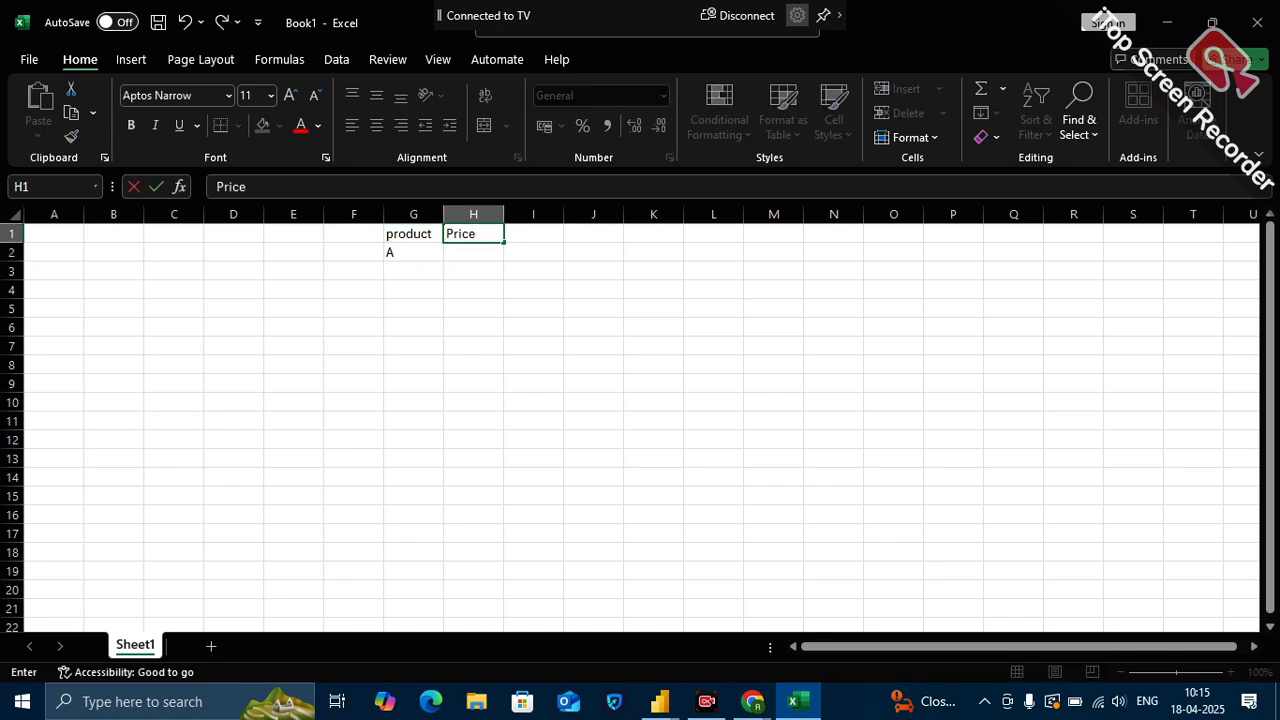
click(474, 251)
text(10)
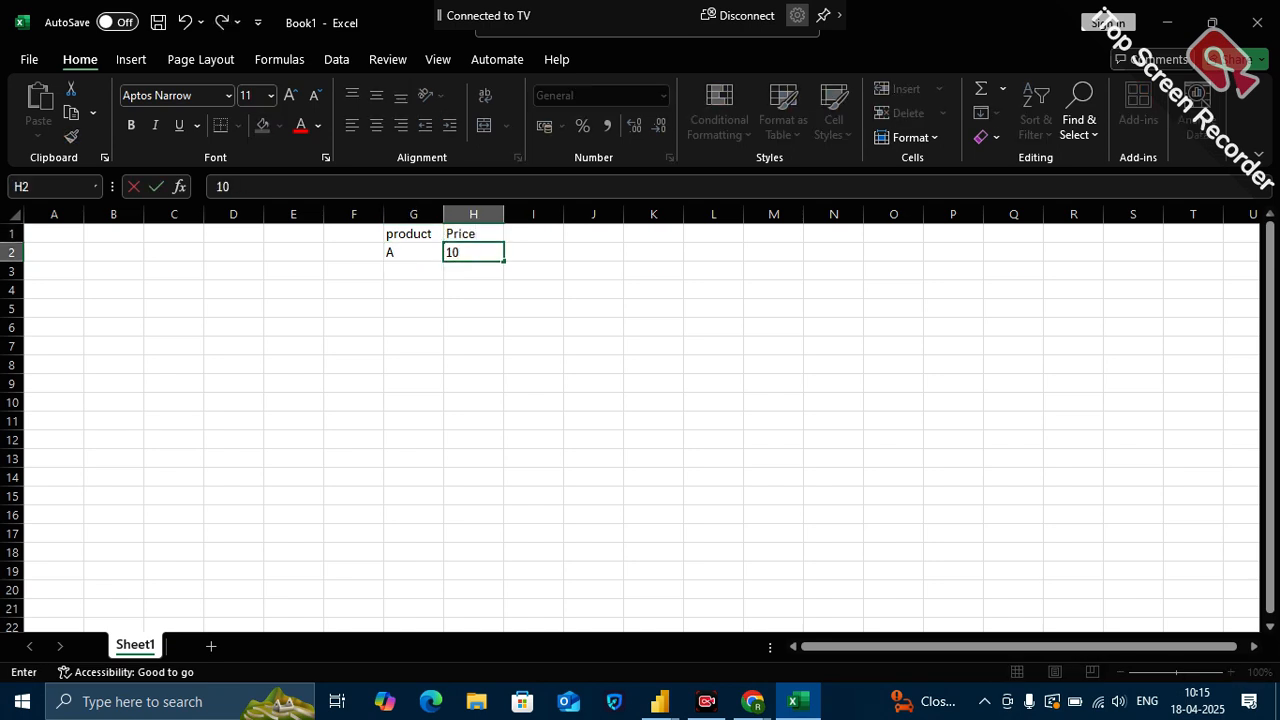
- Enter the header "discount" in I1 and the value 5% in I2
click(538, 233)
text(dicpunt)
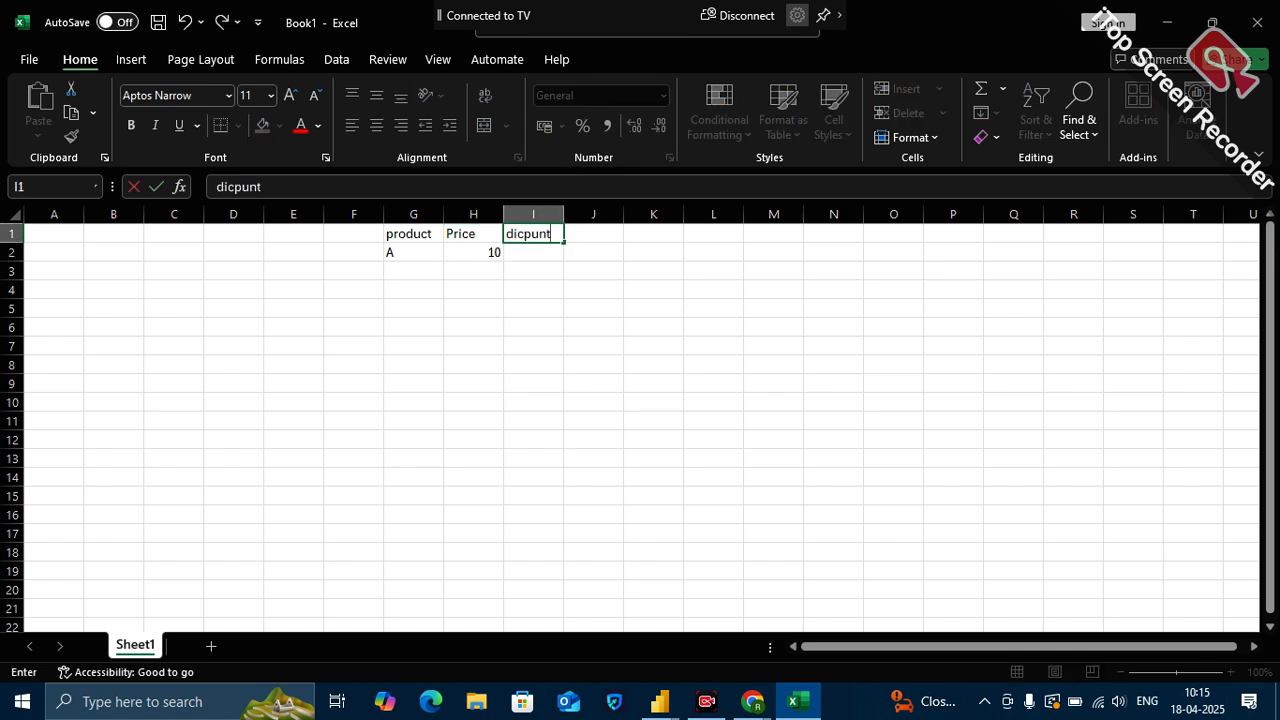
key(BackSpace)
key(BackSpace)
key(BackSpace)
key(BackSpace)
key(BackSpace)
text(scount)
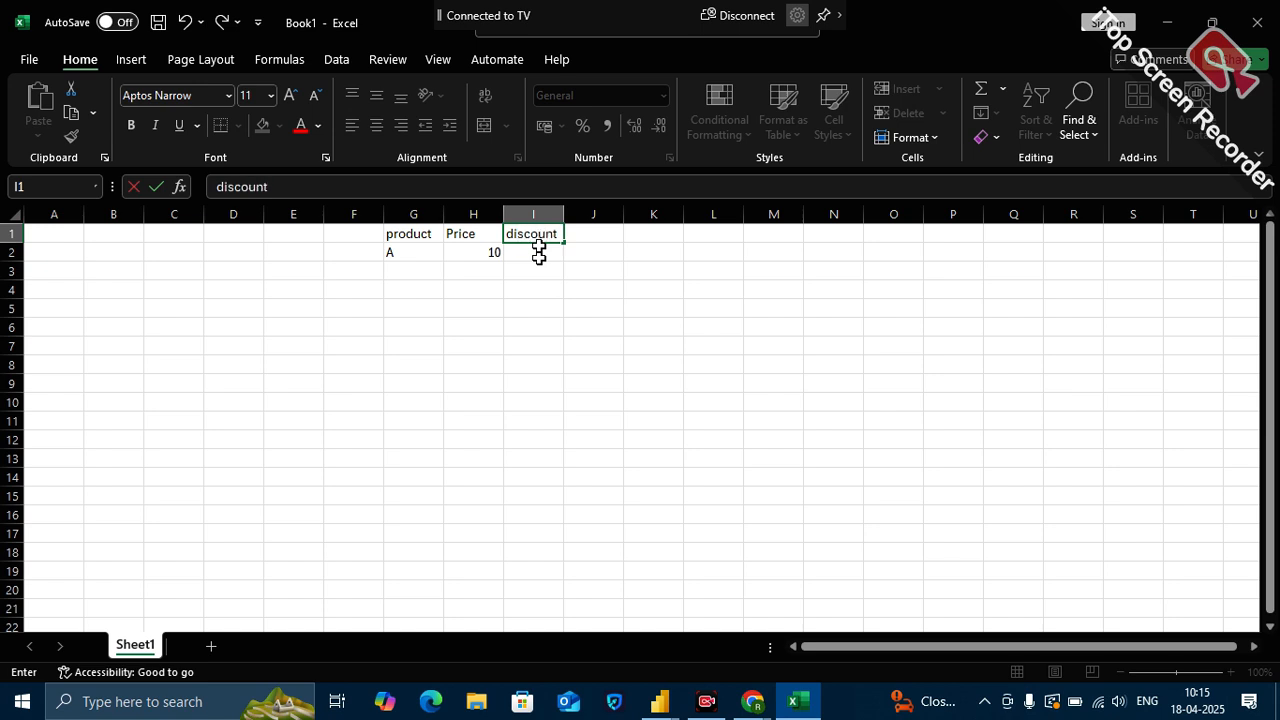
key(Return)
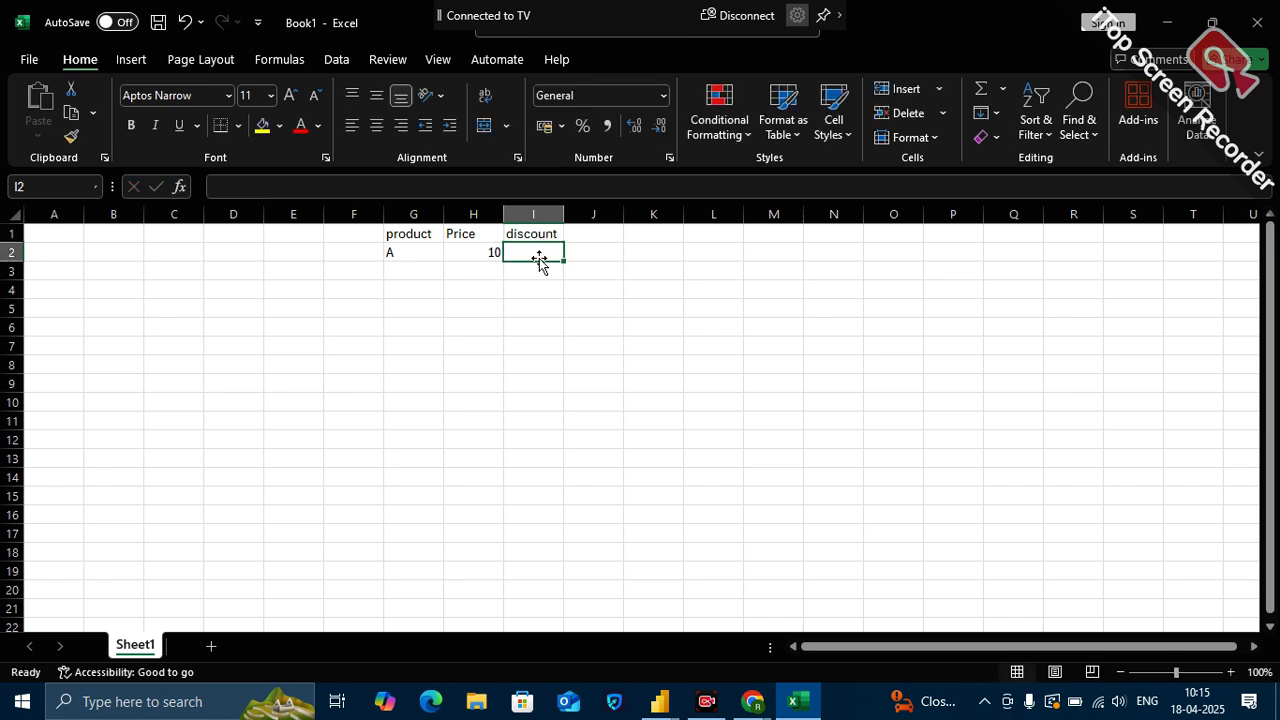
text(5)
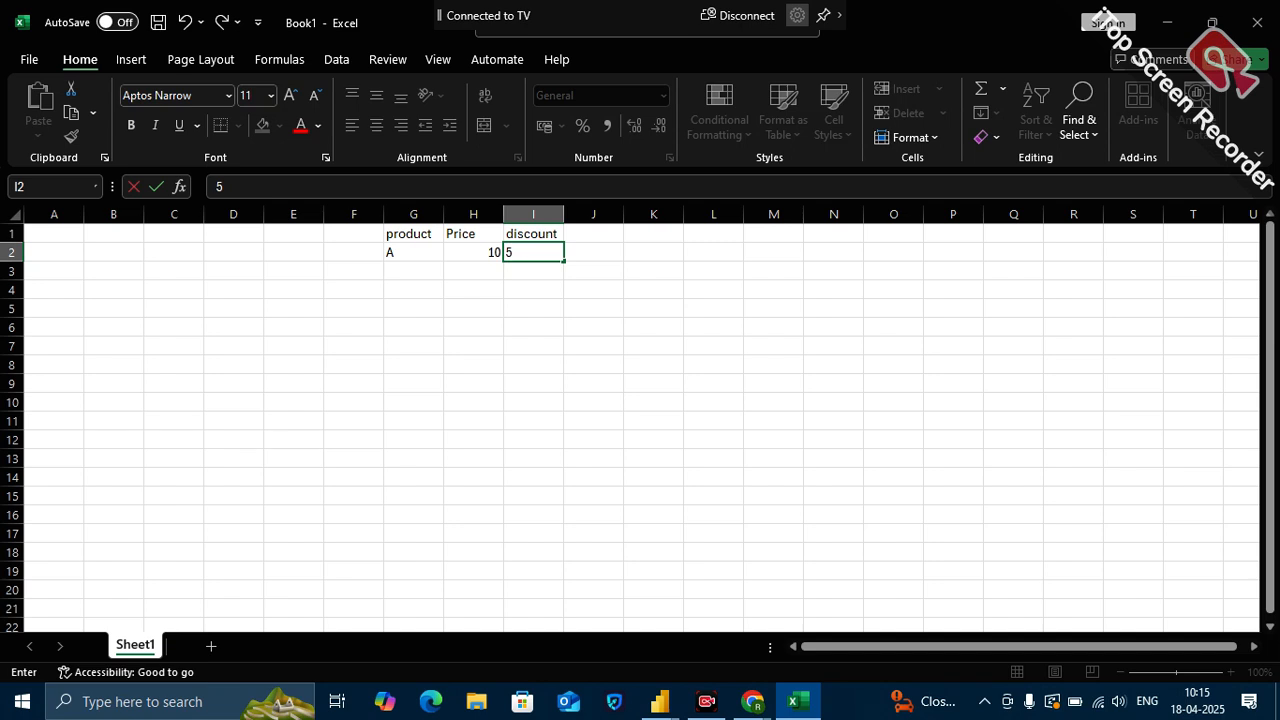
text(%)
click(604, 238)
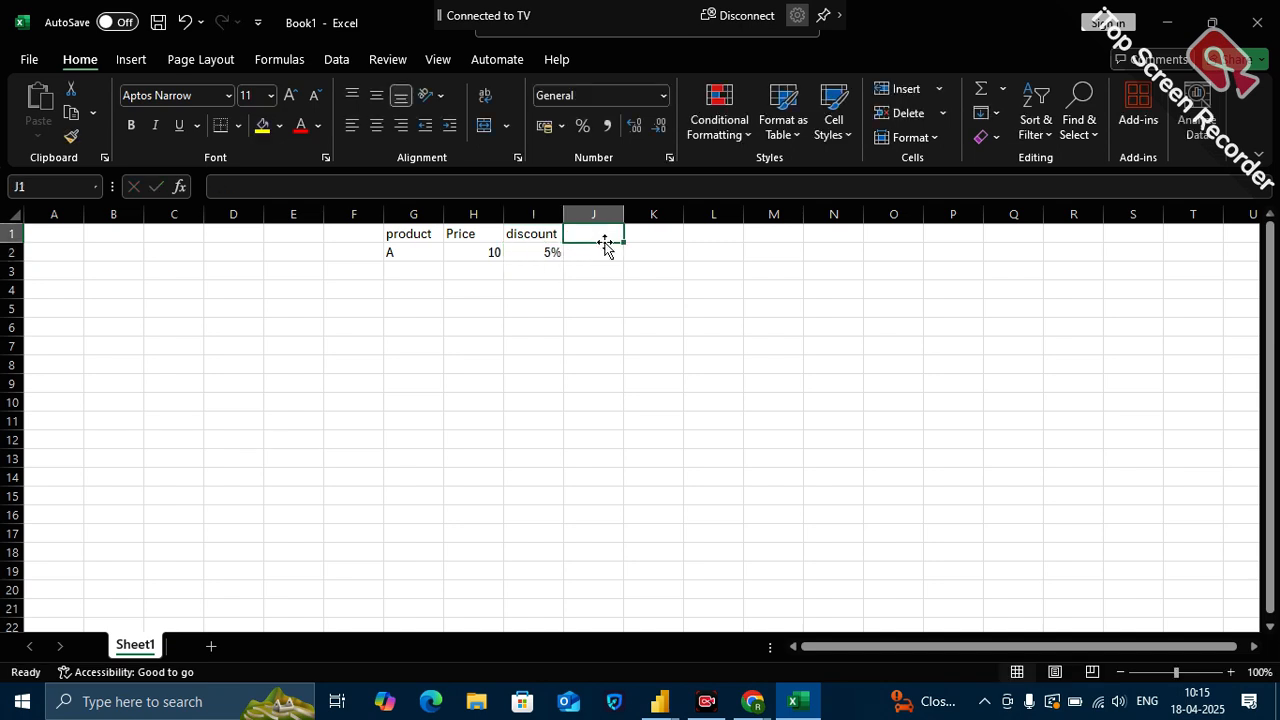
- Enter the header "price" in J1
text(Adjusy)
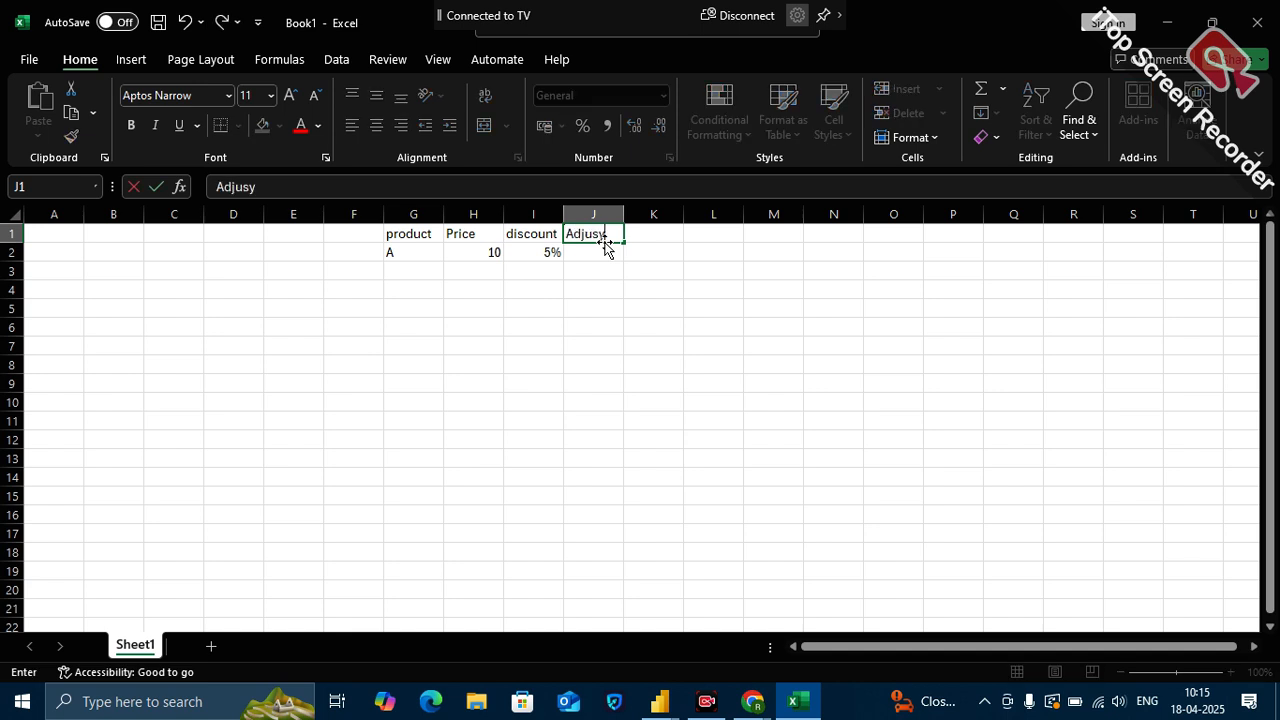
key(BackSpace)
key(BackSpace)
key(BackSpace)
key(BackSpace)
key(BackSpace)
key(BackSpace)
text(price)
key(Return)
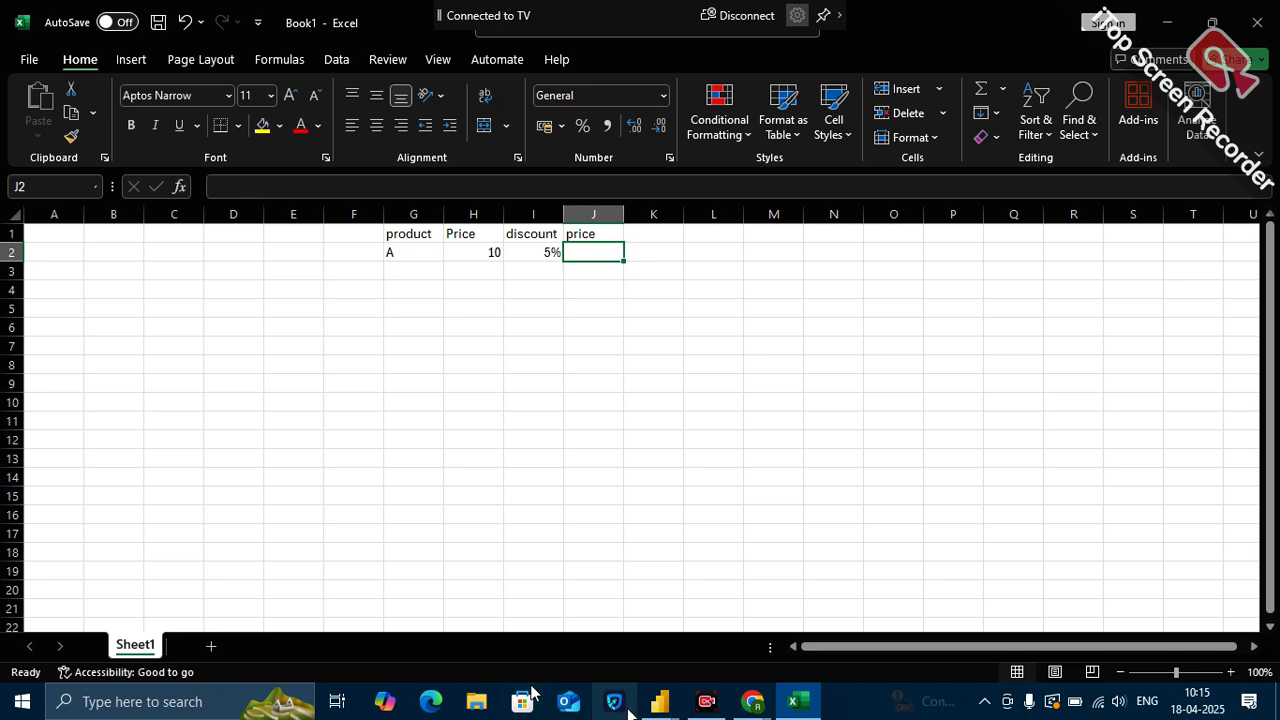
- Switch to the Google Meet call to check the participants' chat replies, and return to the Book1 workbook in Excel
mouse_move(752, 701)
click(658, 636)
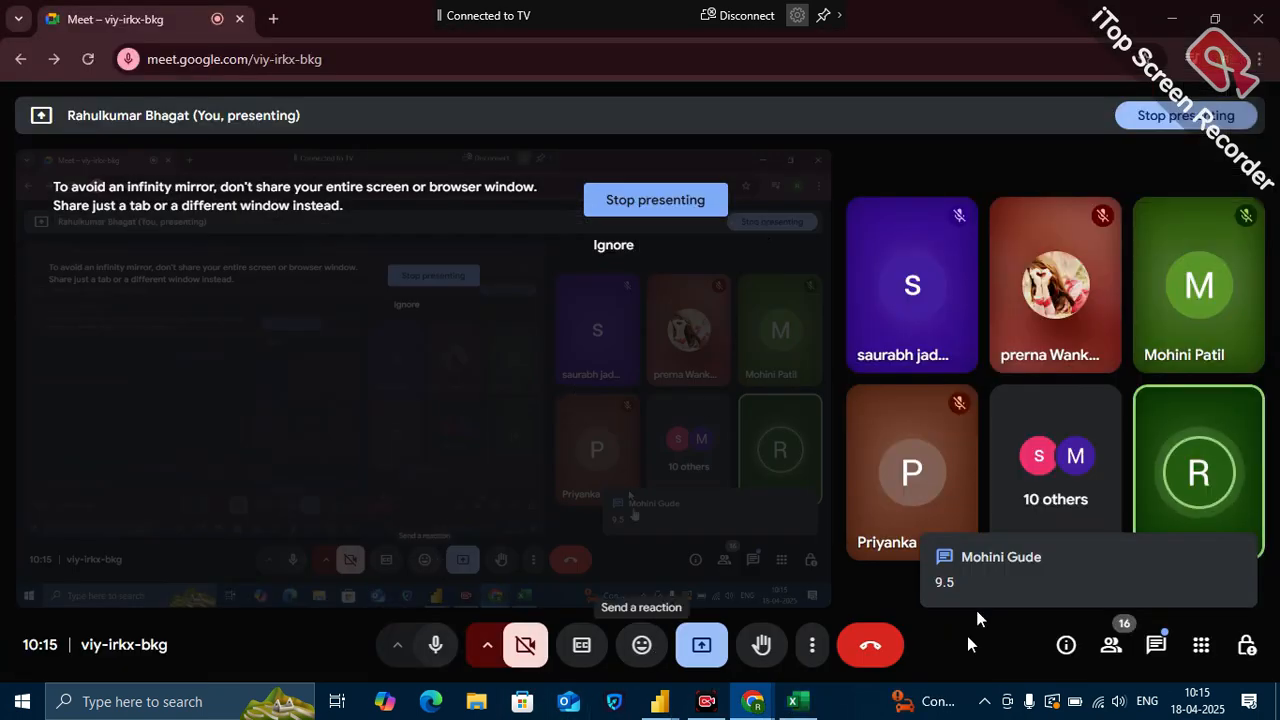
mouse_move(660, 702)
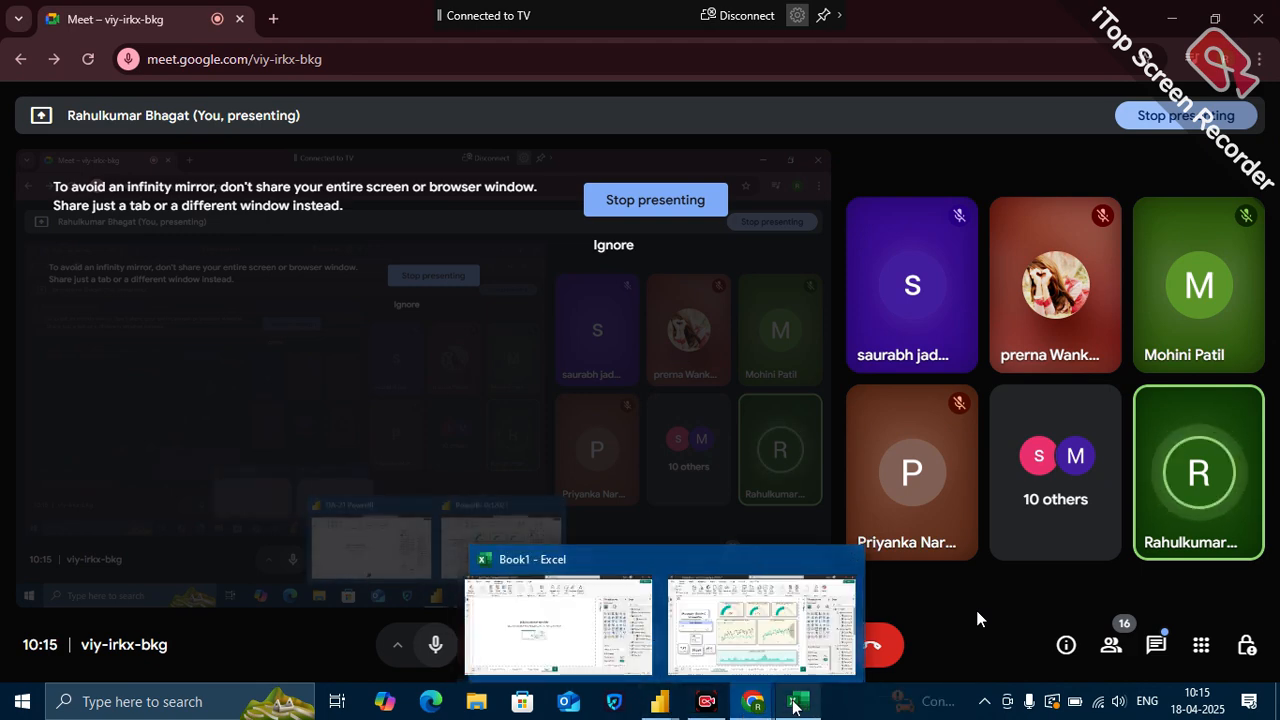
click(745, 640)
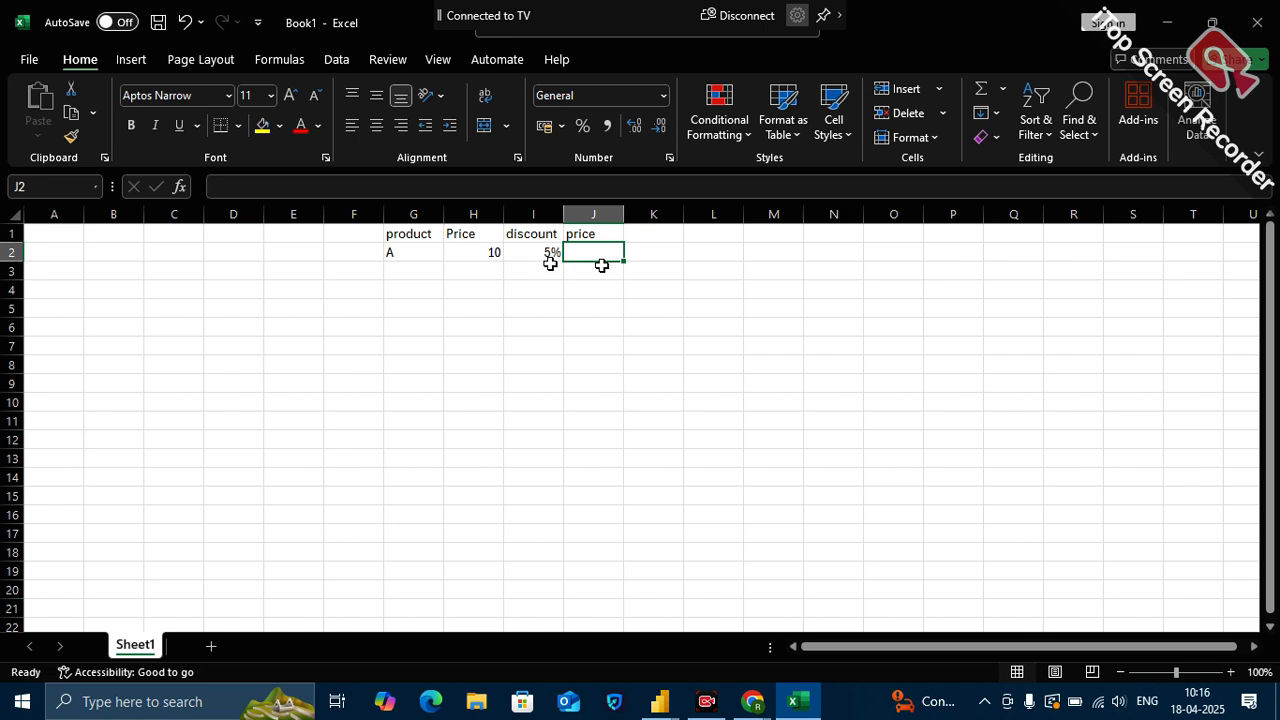
- Try to work out the discounted price in J2 with the entry 10-0.5
text(10-)
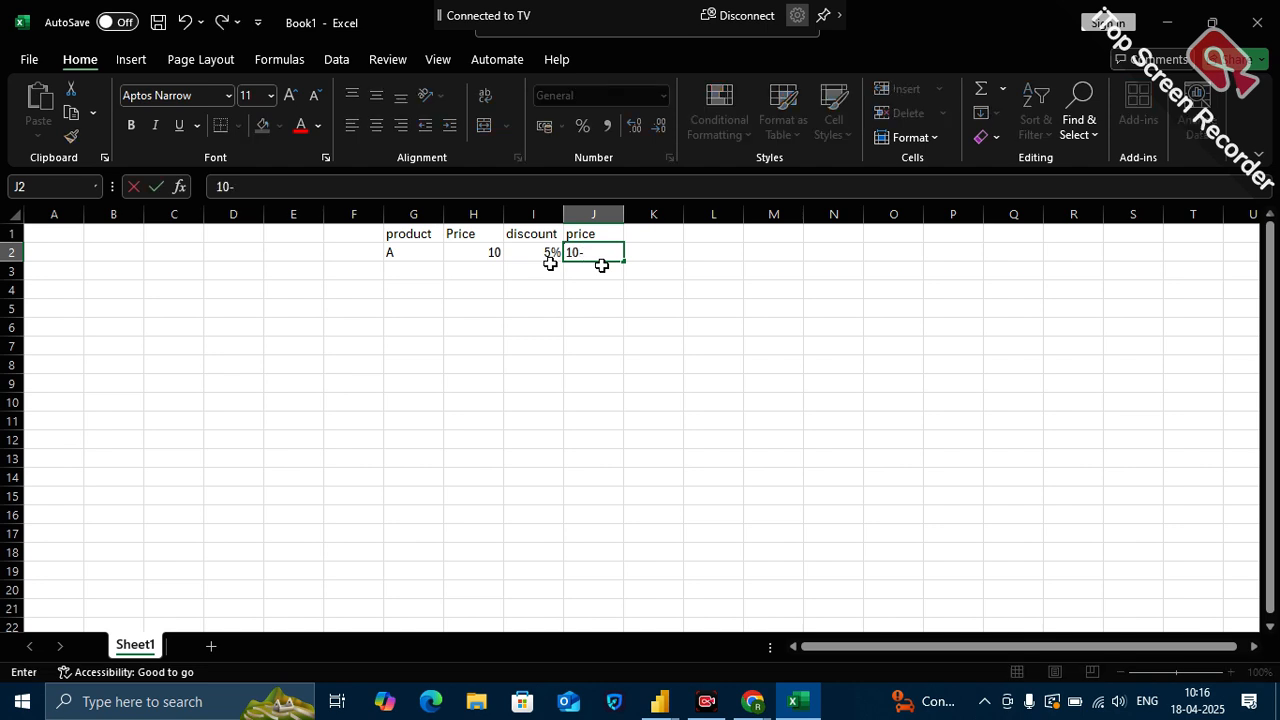
text(0.5)
click(664, 346)
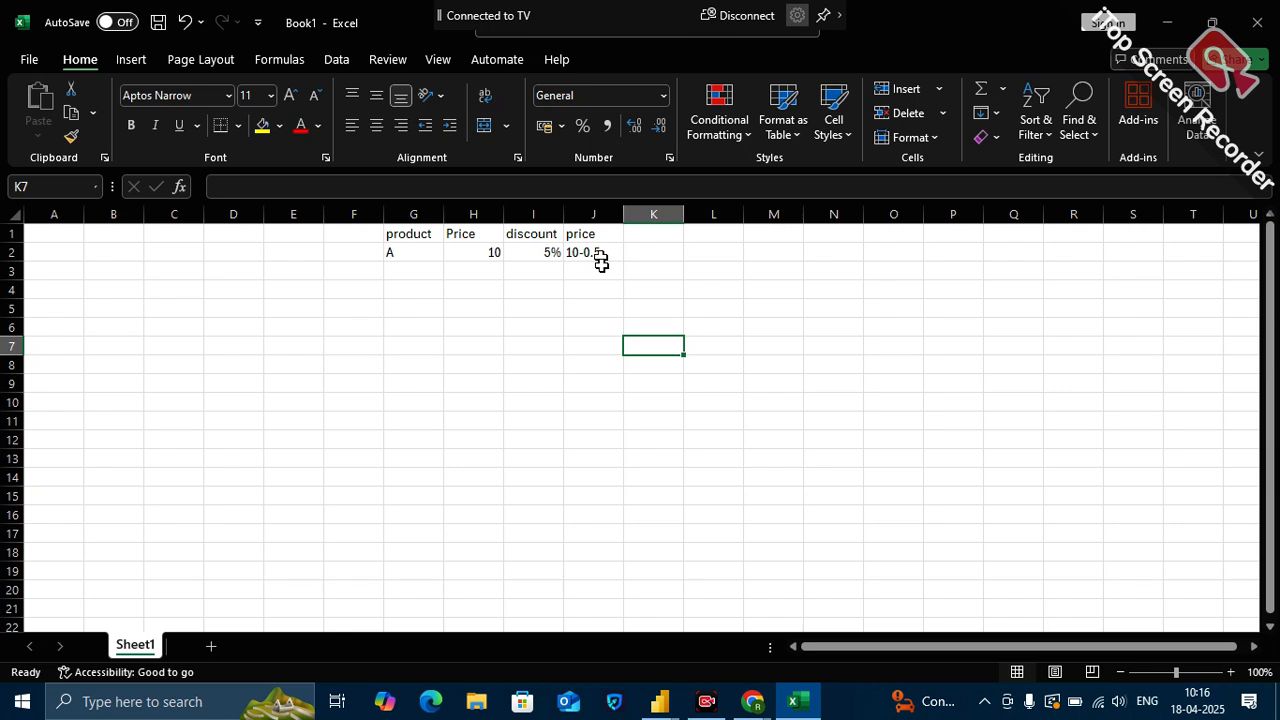
click(600, 254)
key(BackSpace)
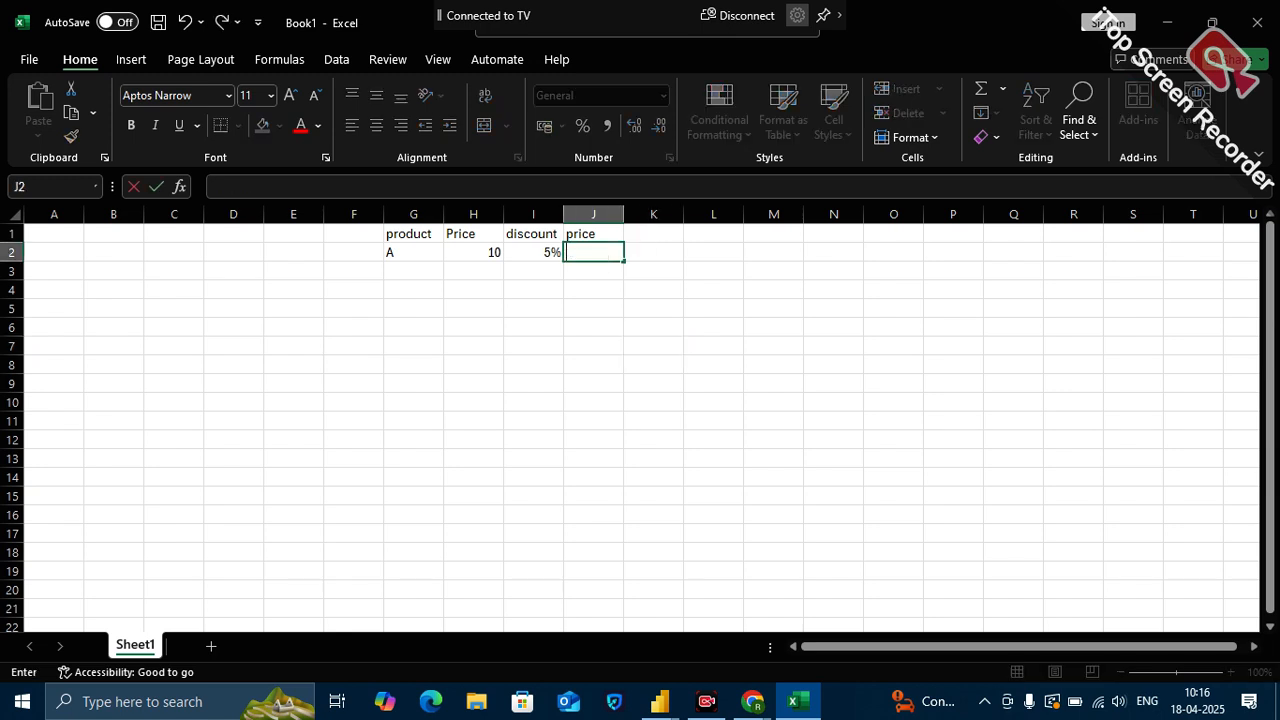
- Calculate product A's discount amount in J2 with the formula =10*0.05
text(=)
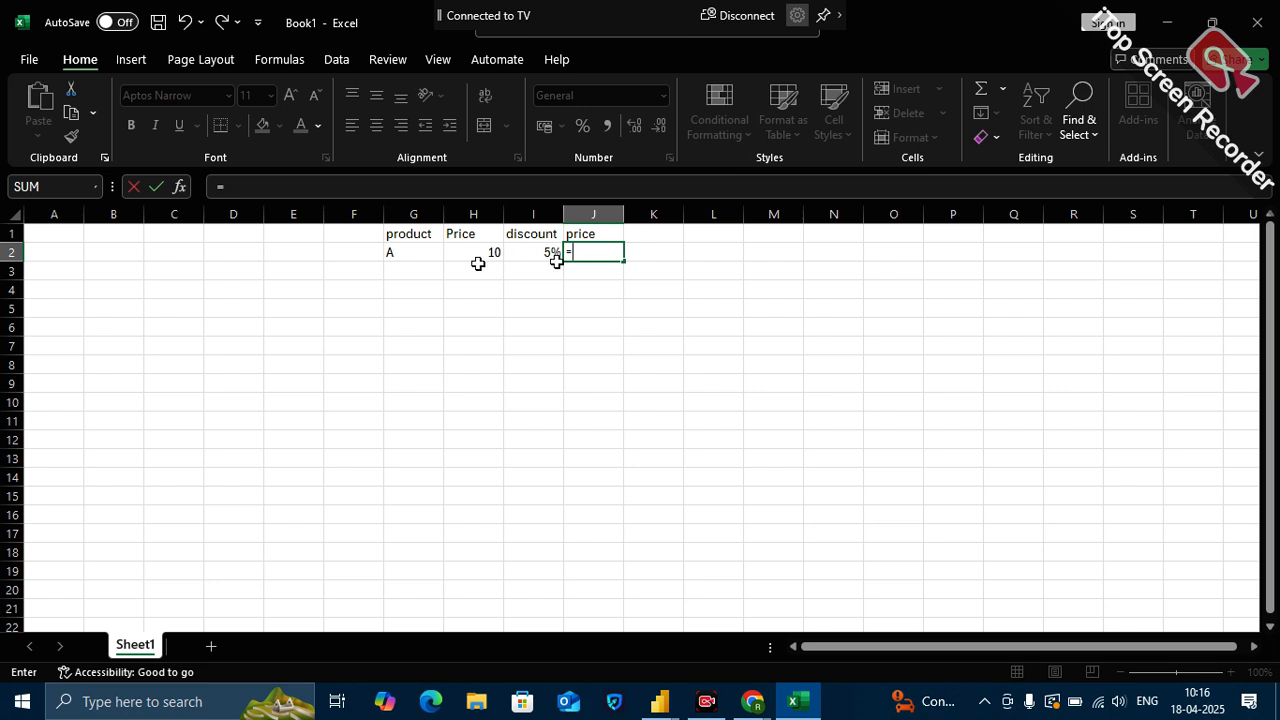
text(10)
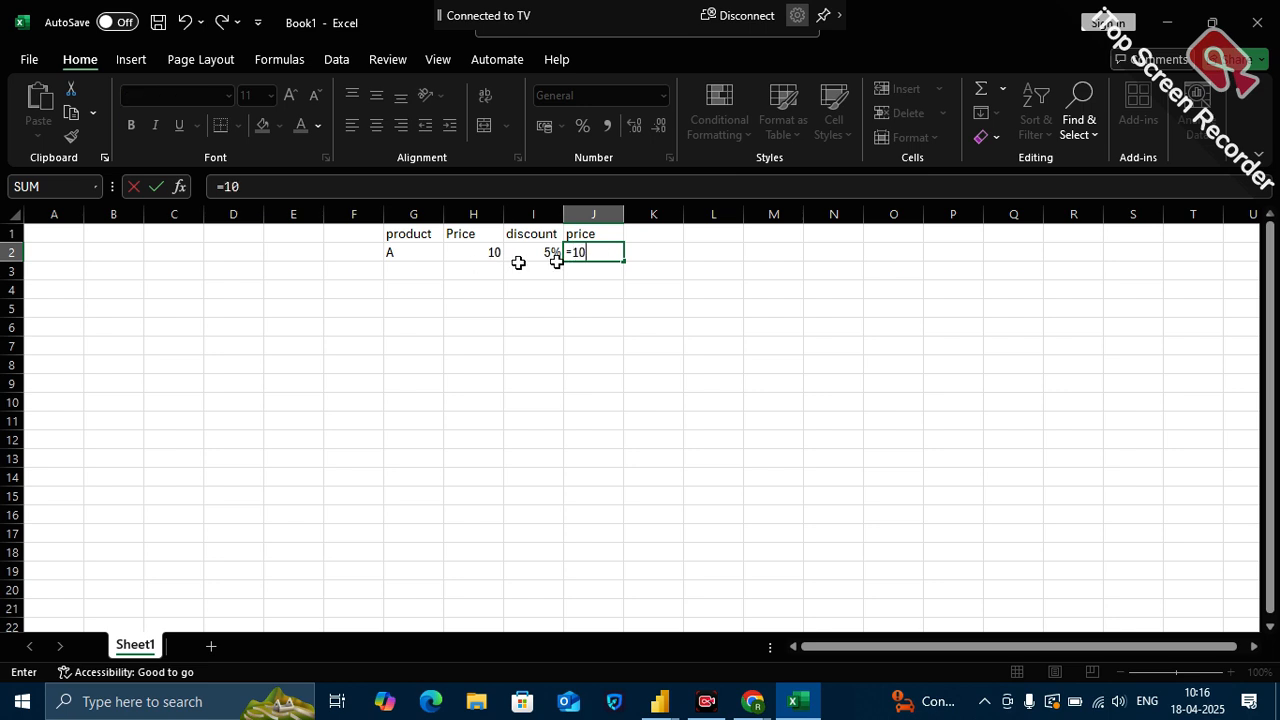
text(*)
text(.0)
key(BackSpace)
key(BackSpace)
text(0.5)
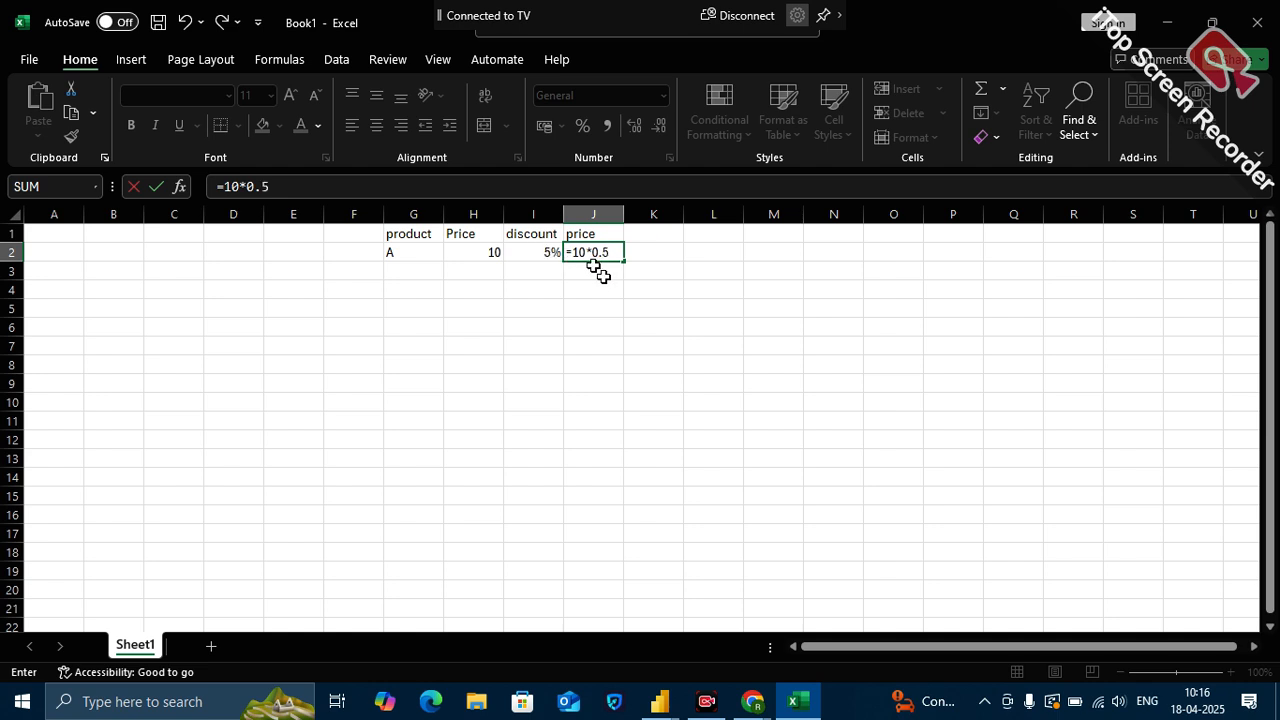
click(598, 255)
text(0)
key(BackSpace)
text(0)
key(Return)
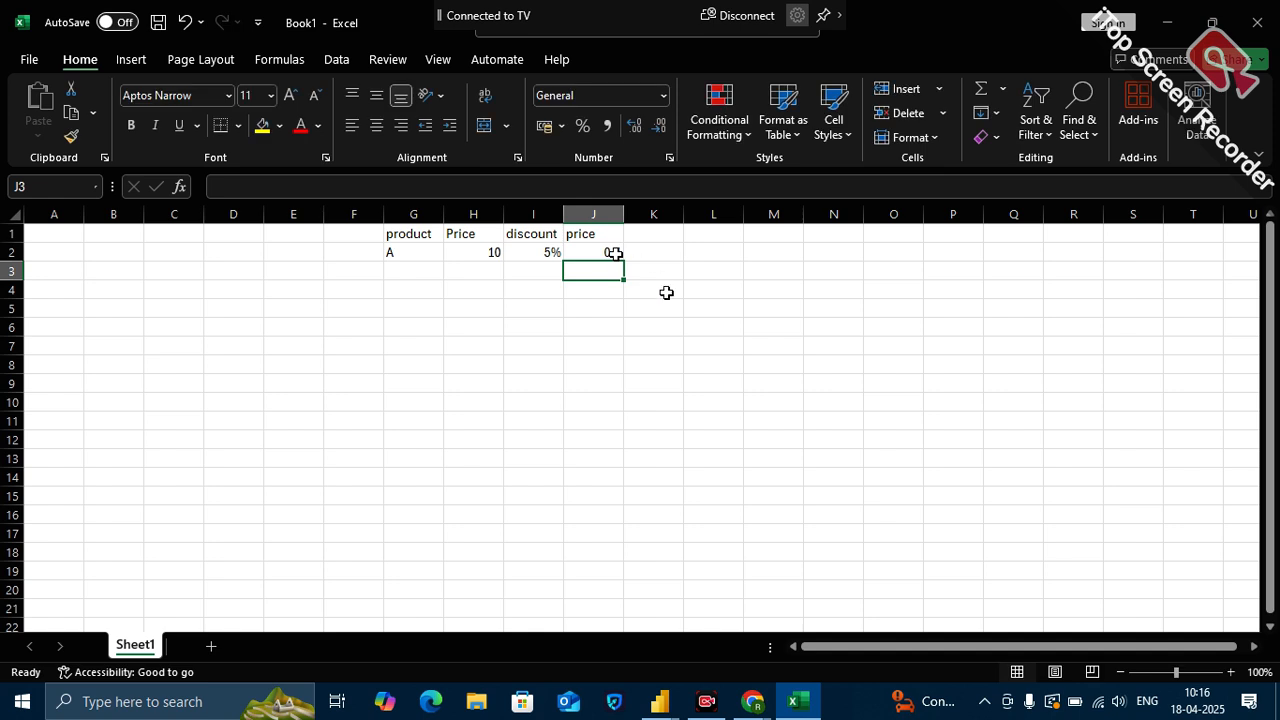
click(612, 252)
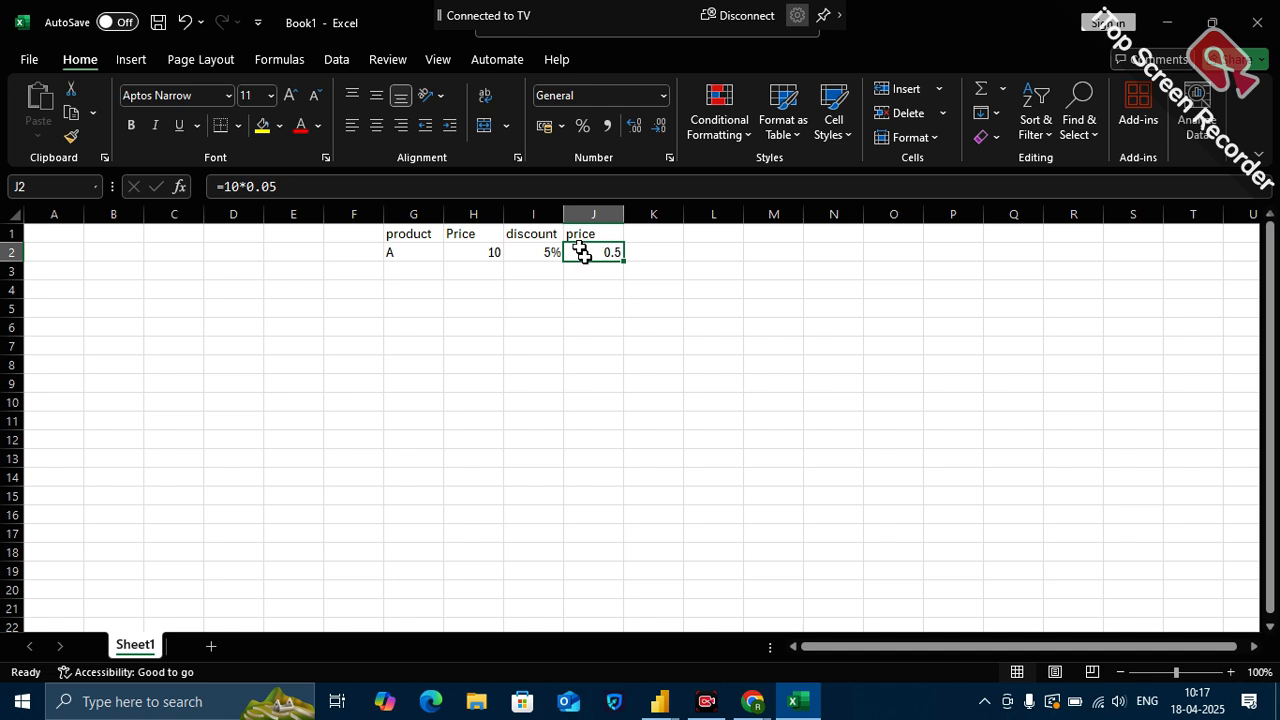
- Calculate the price after discount in K2 with the formula =H2-J2
click(660, 254)
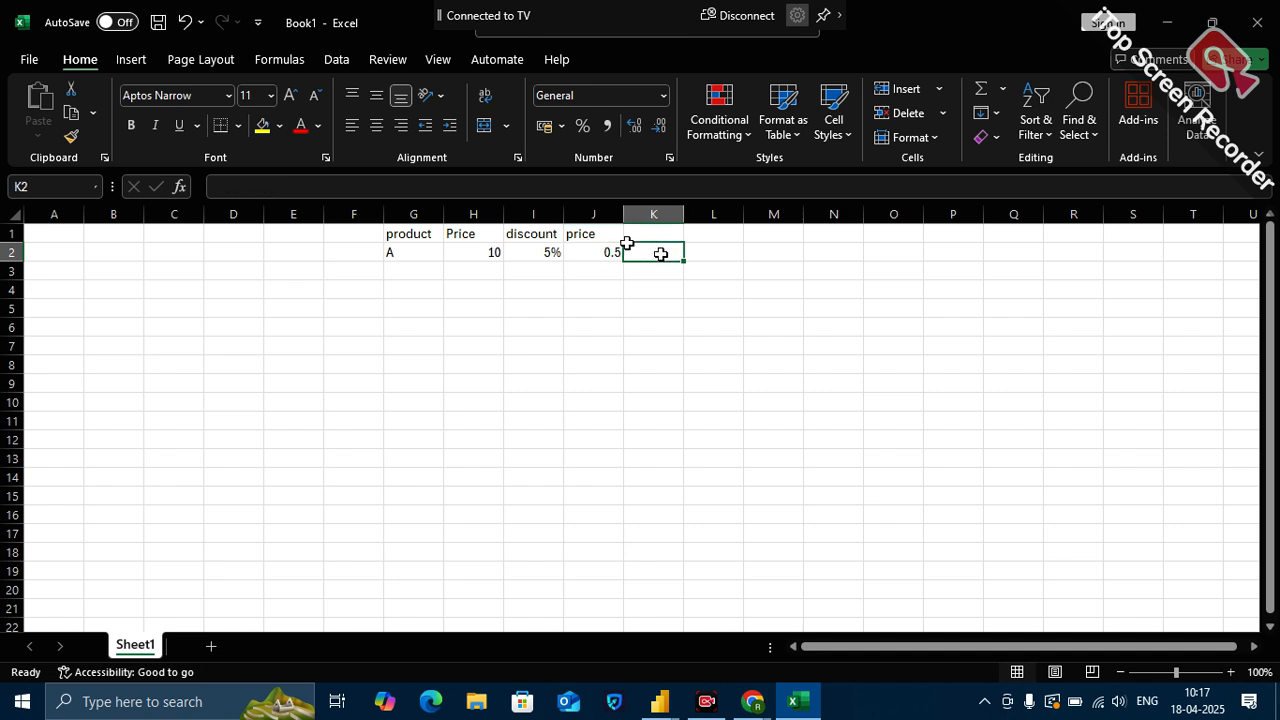
text(=)
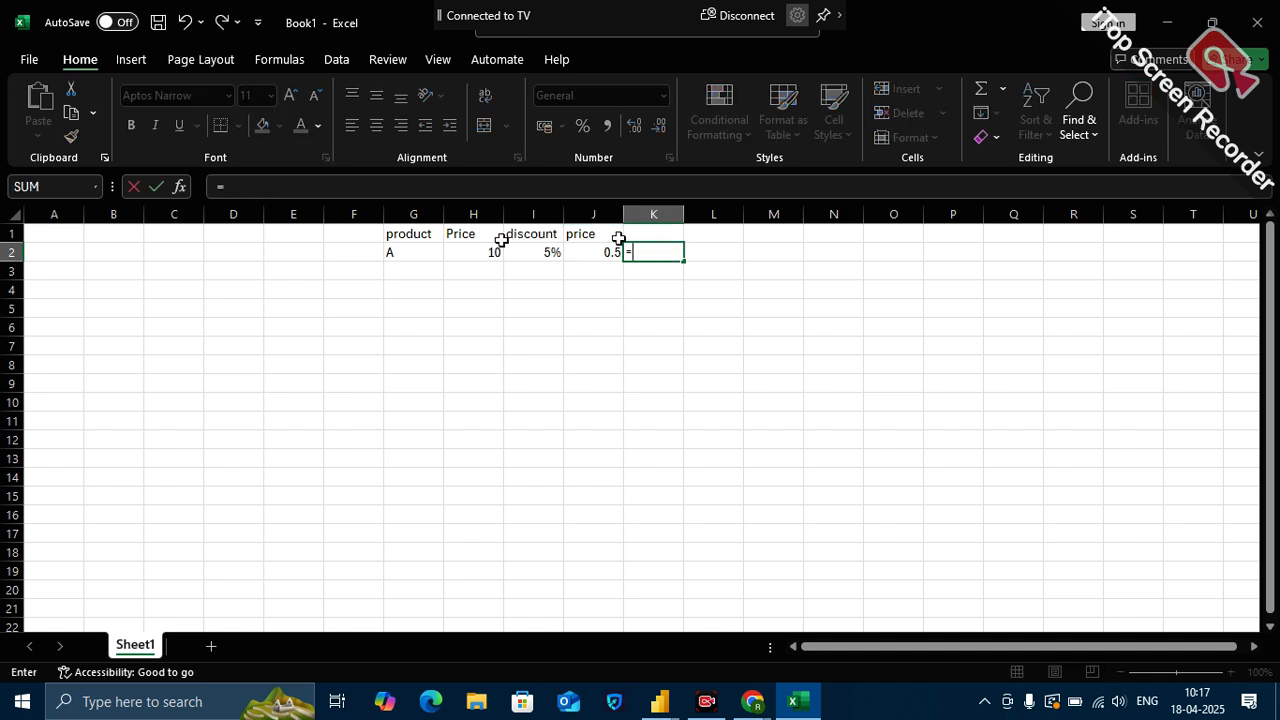
click(486, 252)
text(-)
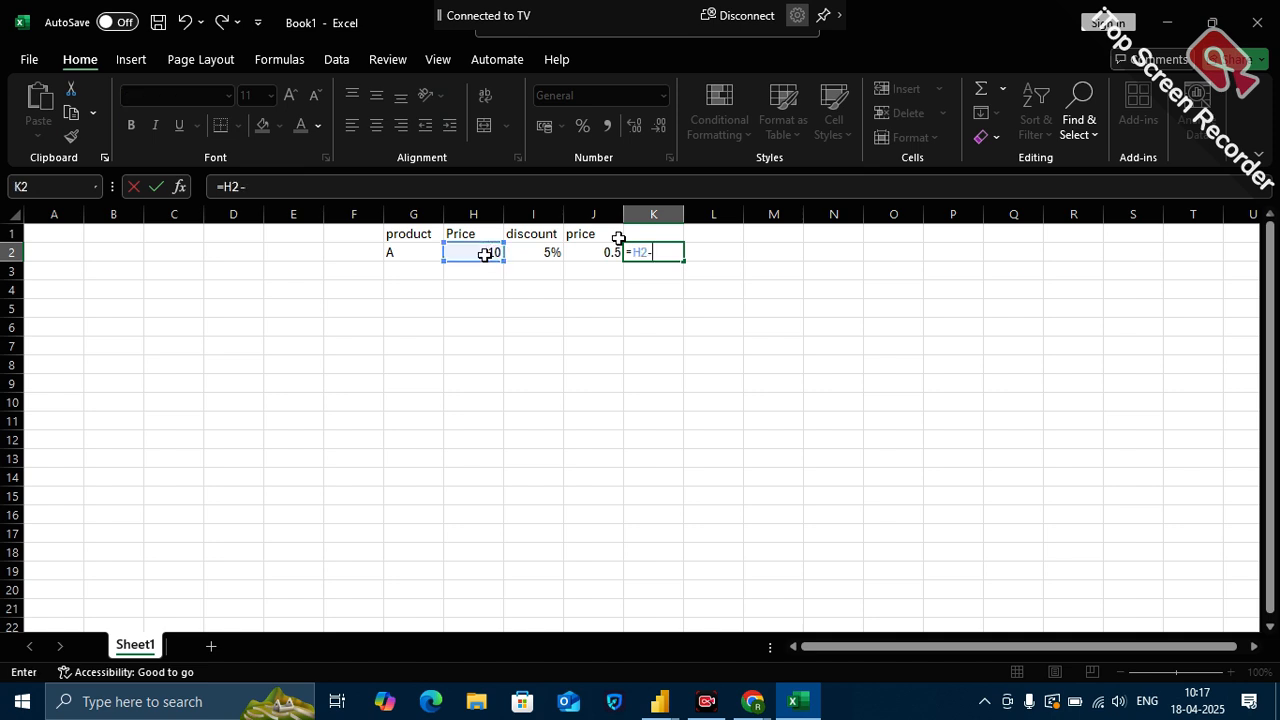
click(595, 252)
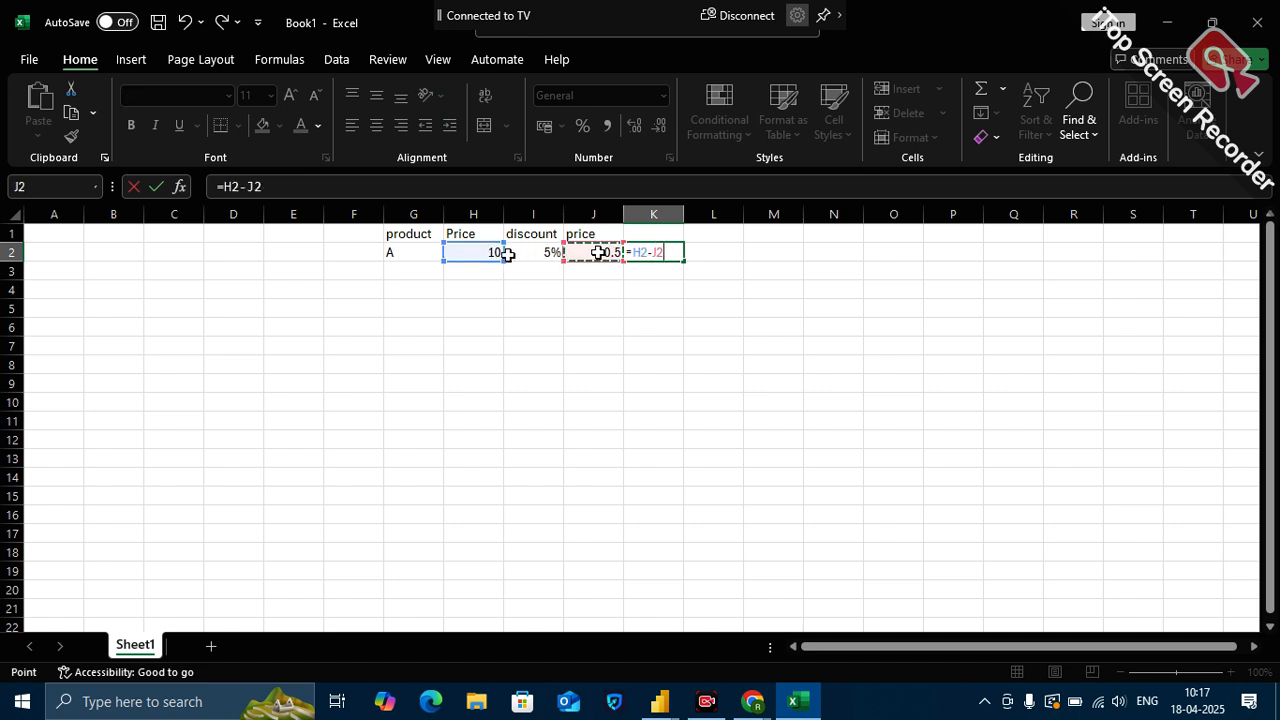
key(Return)
click(672, 253)
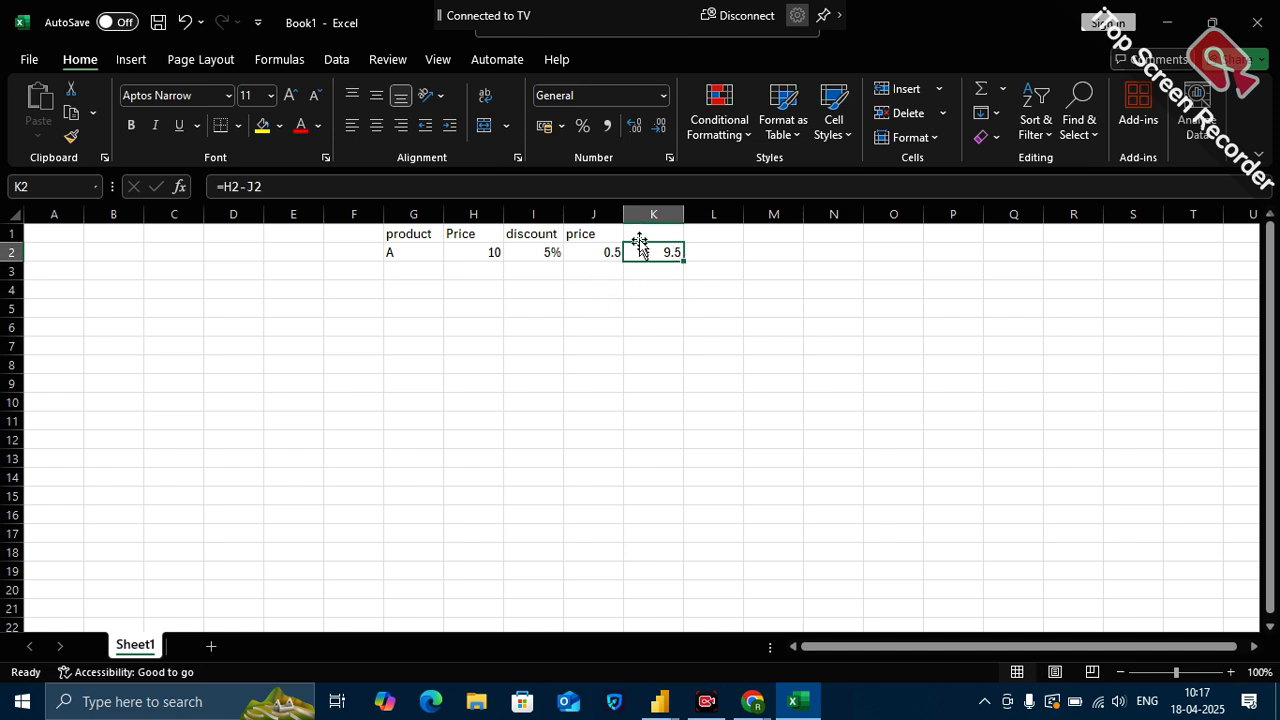
click(587, 234)
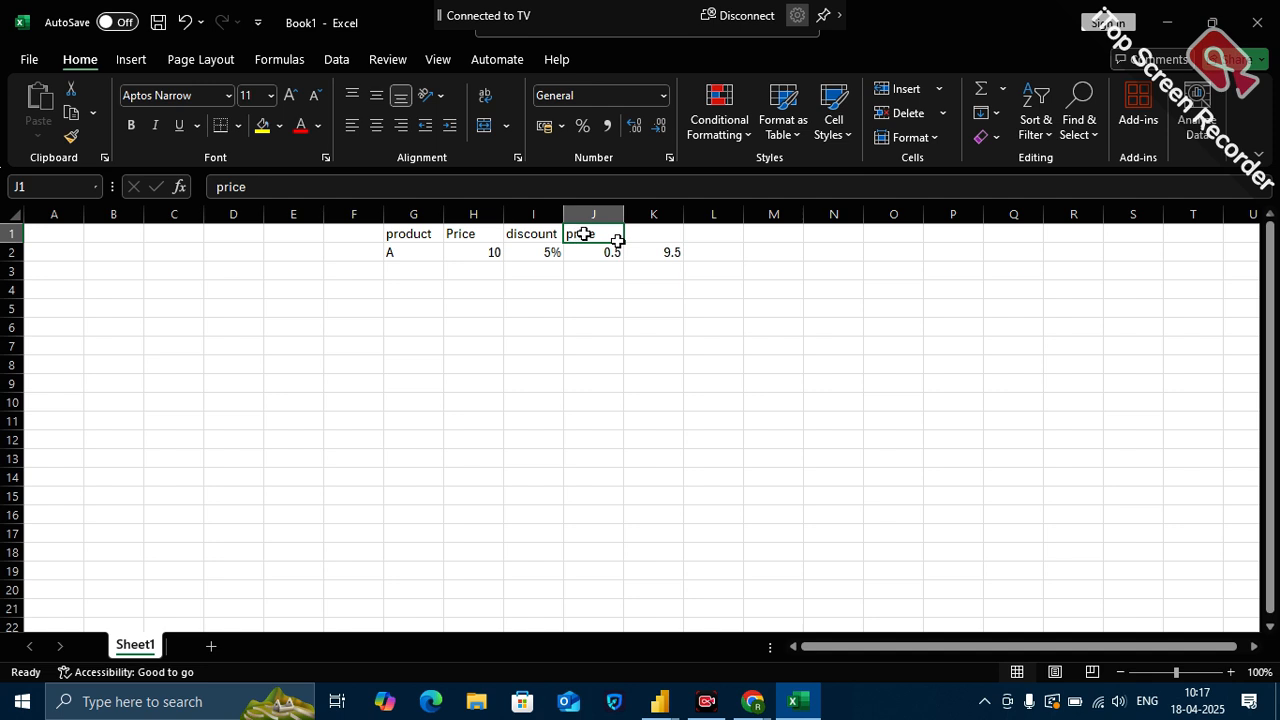
click(672, 255)
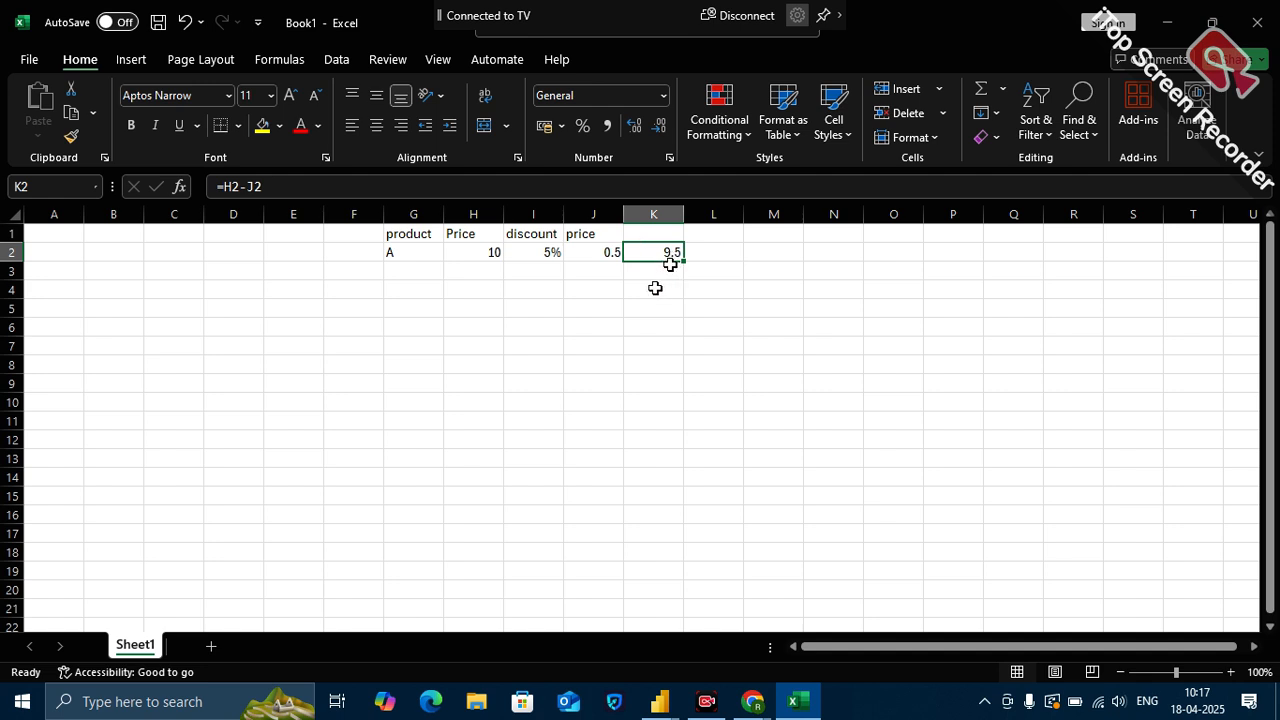
- Center the contents of the product table in G1:K2 horizontally
drag(408, 238, 645, 252)
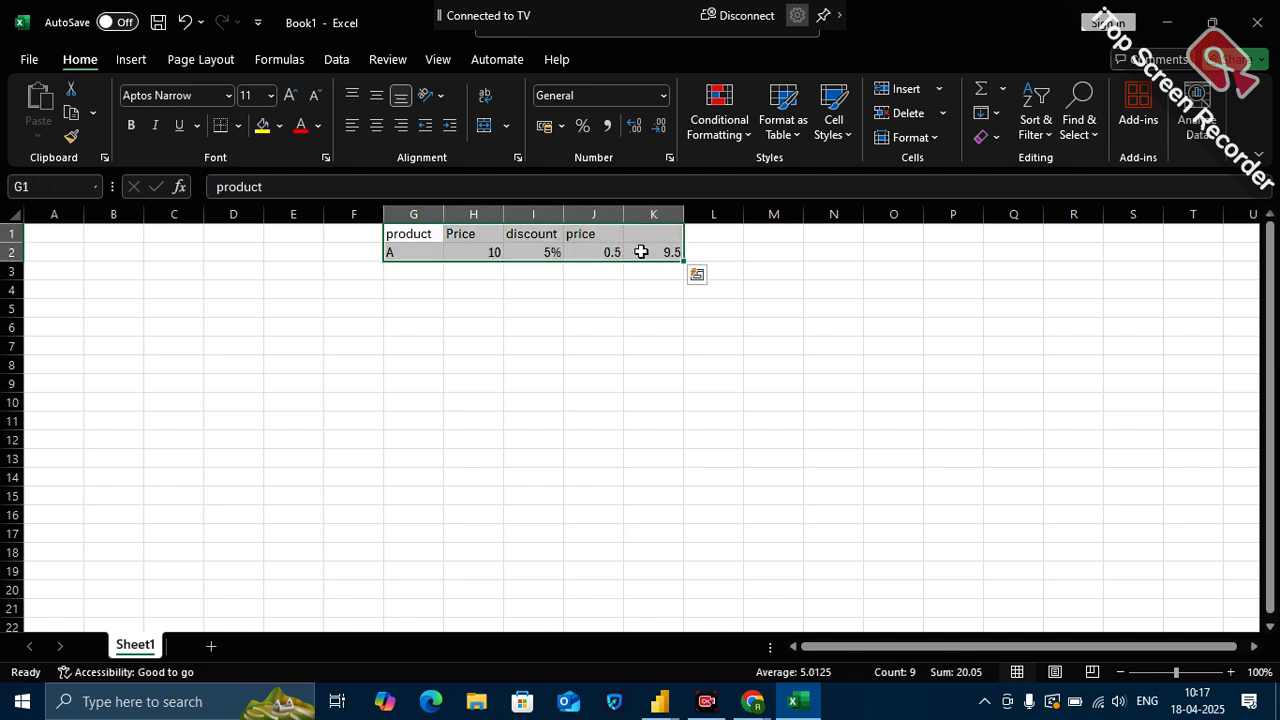
click(377, 125)
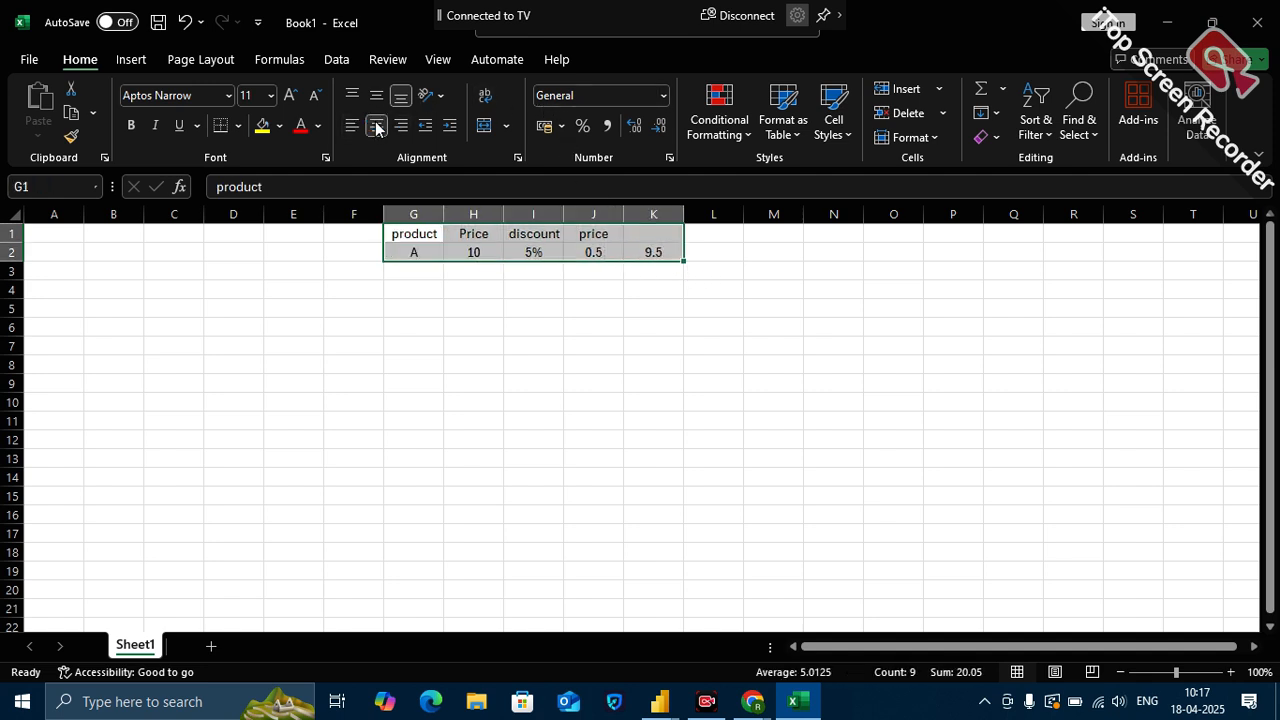
click(508, 398)
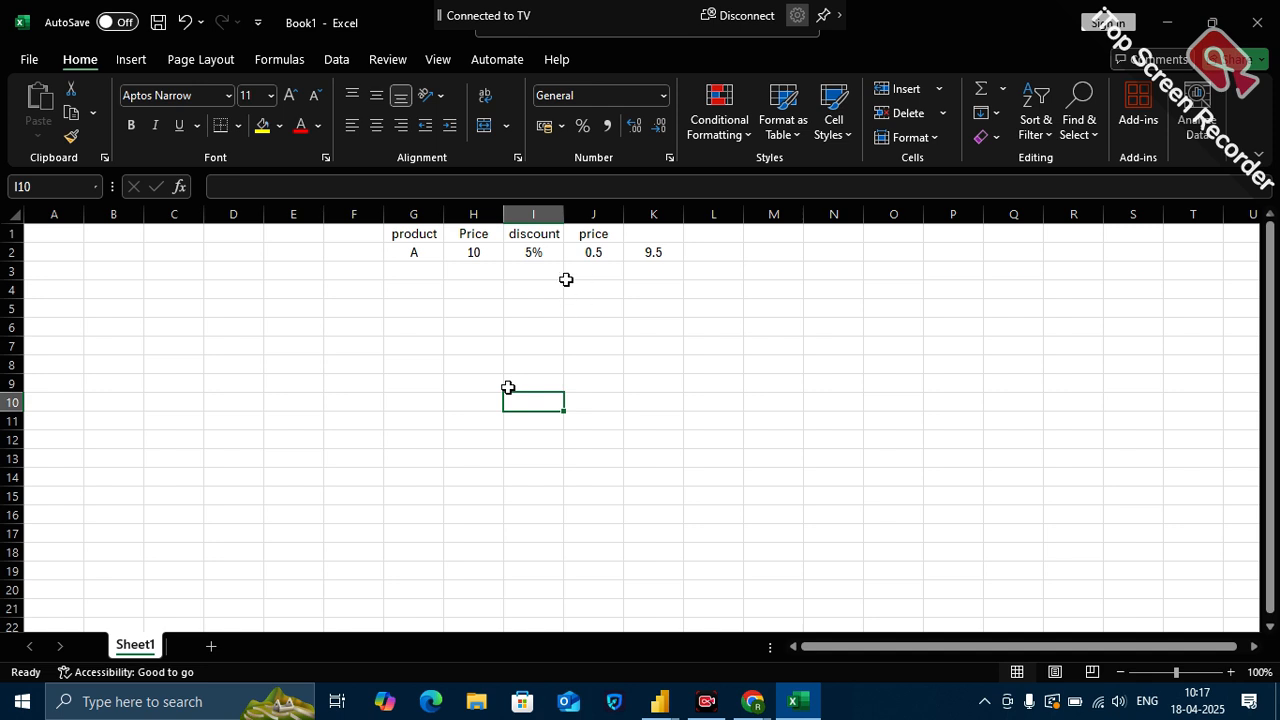
- Change the header in J1 to "total discount" and widen column J to fit it
double_click(603, 236)
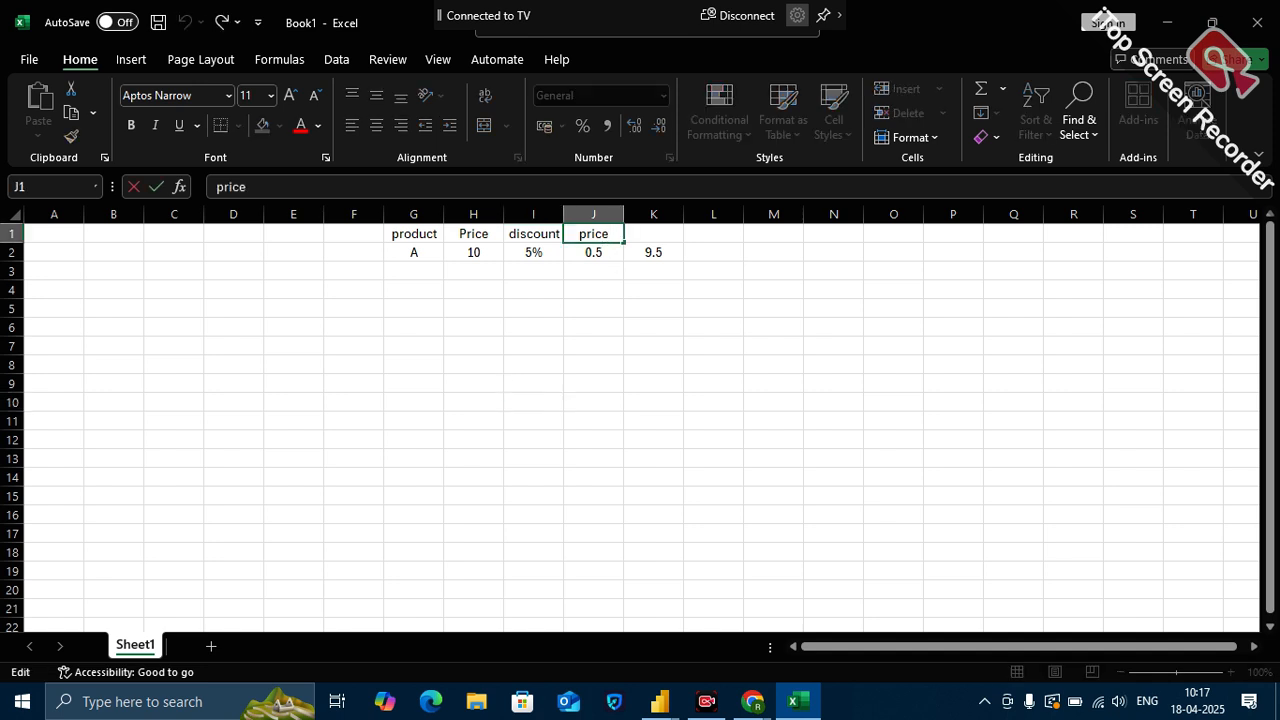
key(BackSpace)
key(BackSpace)
key(BackSpace)
key(BackSpace)
key(BackSpace)
text(total discount)
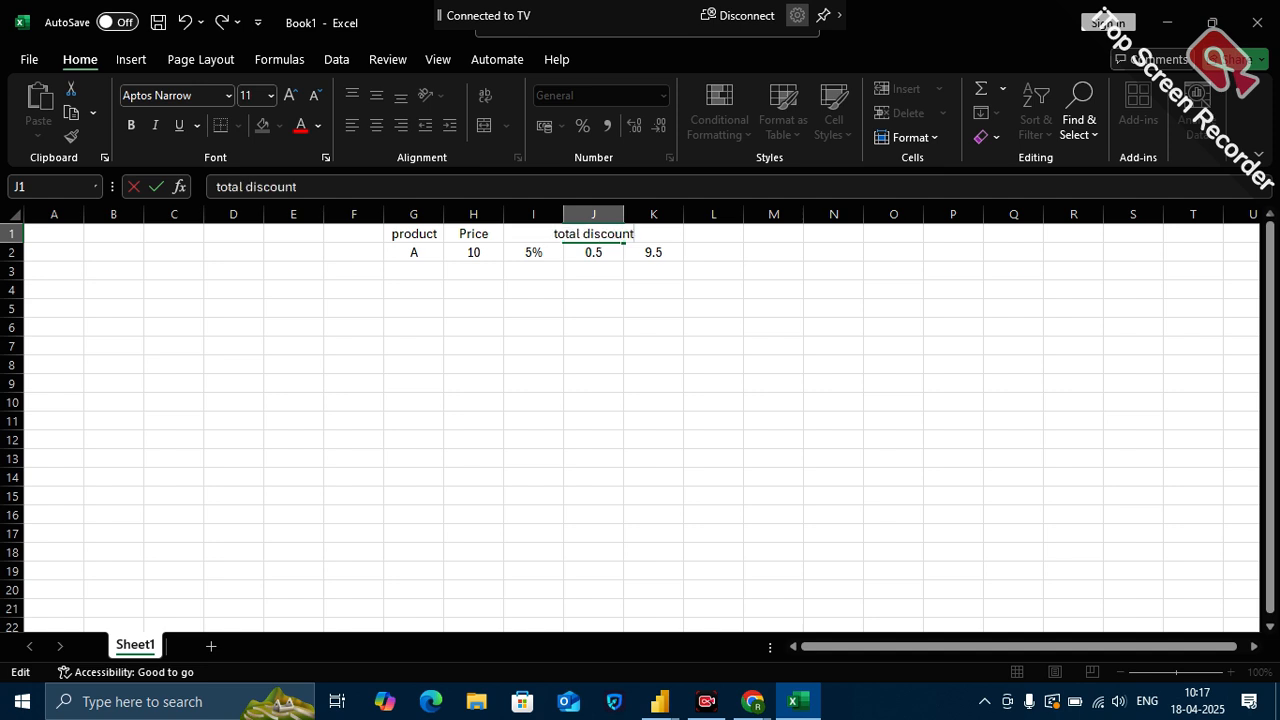
click(646, 442)
drag(624, 214, 667, 214)
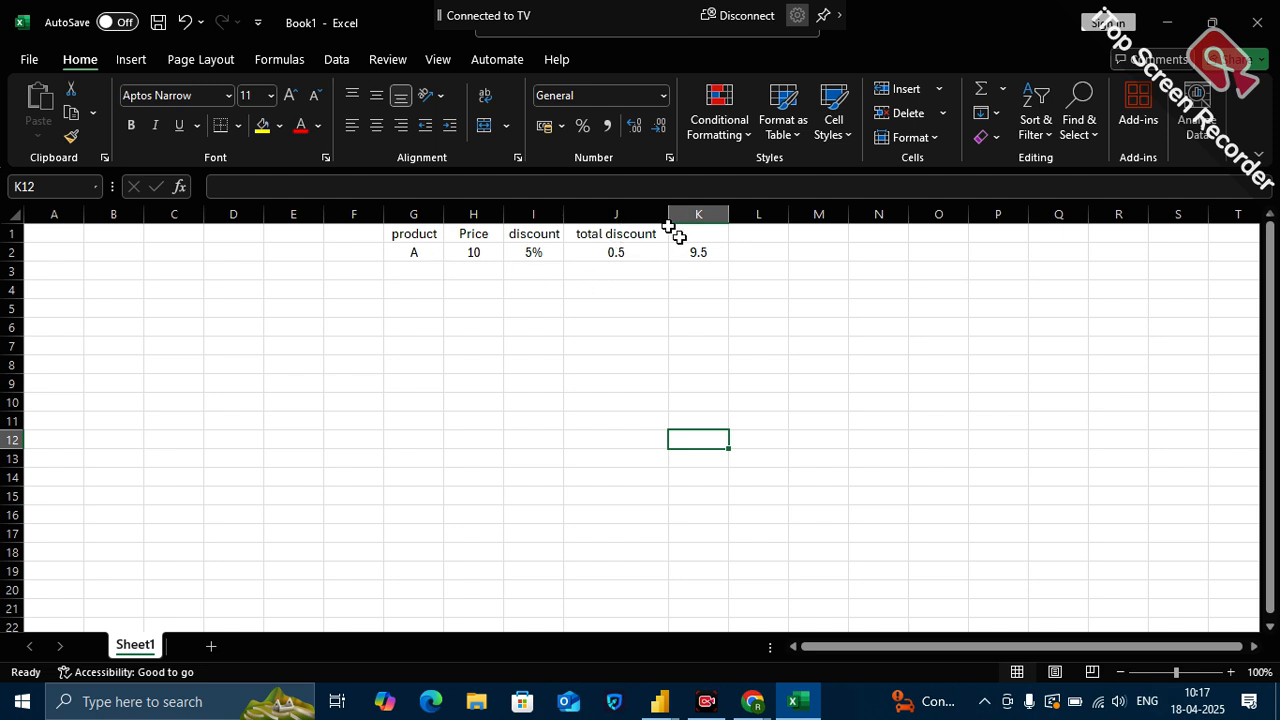
- Enter the header "Actual Price" in K1 and widen column K to fit it
click(698, 230)
text(Actal)
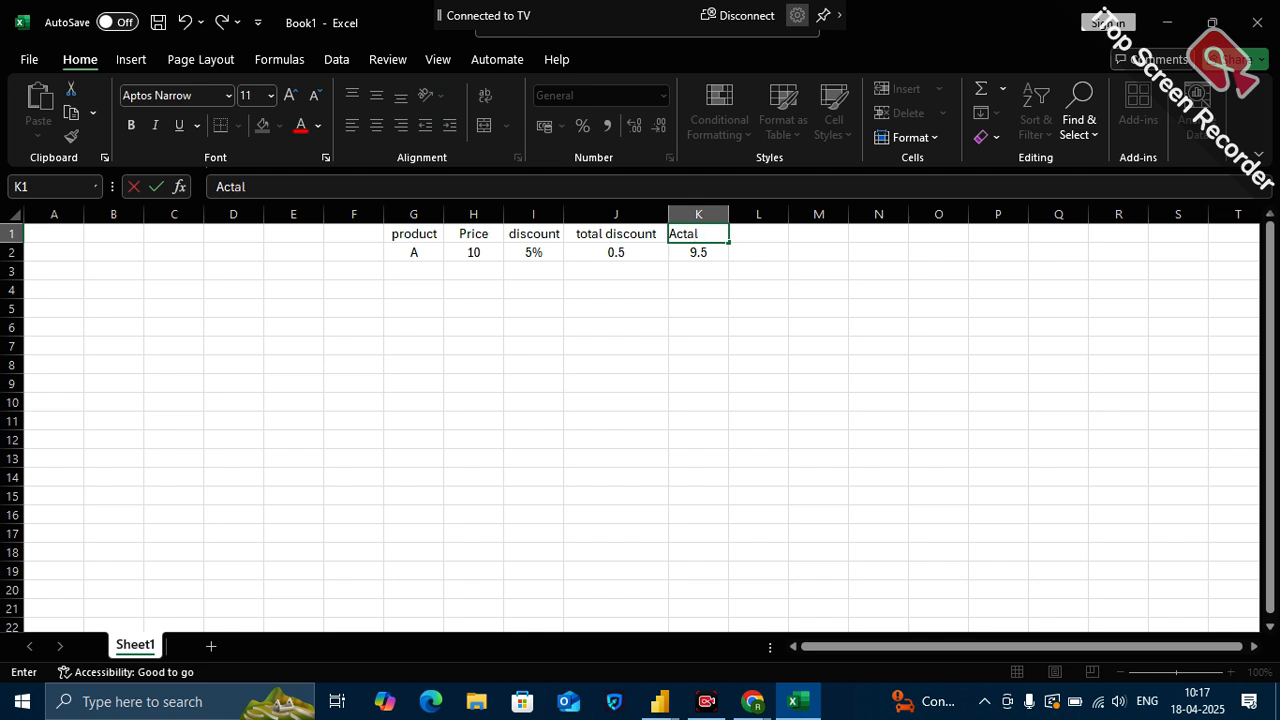
key(BackSpace)
key(BackSpace)
text(ual Price)
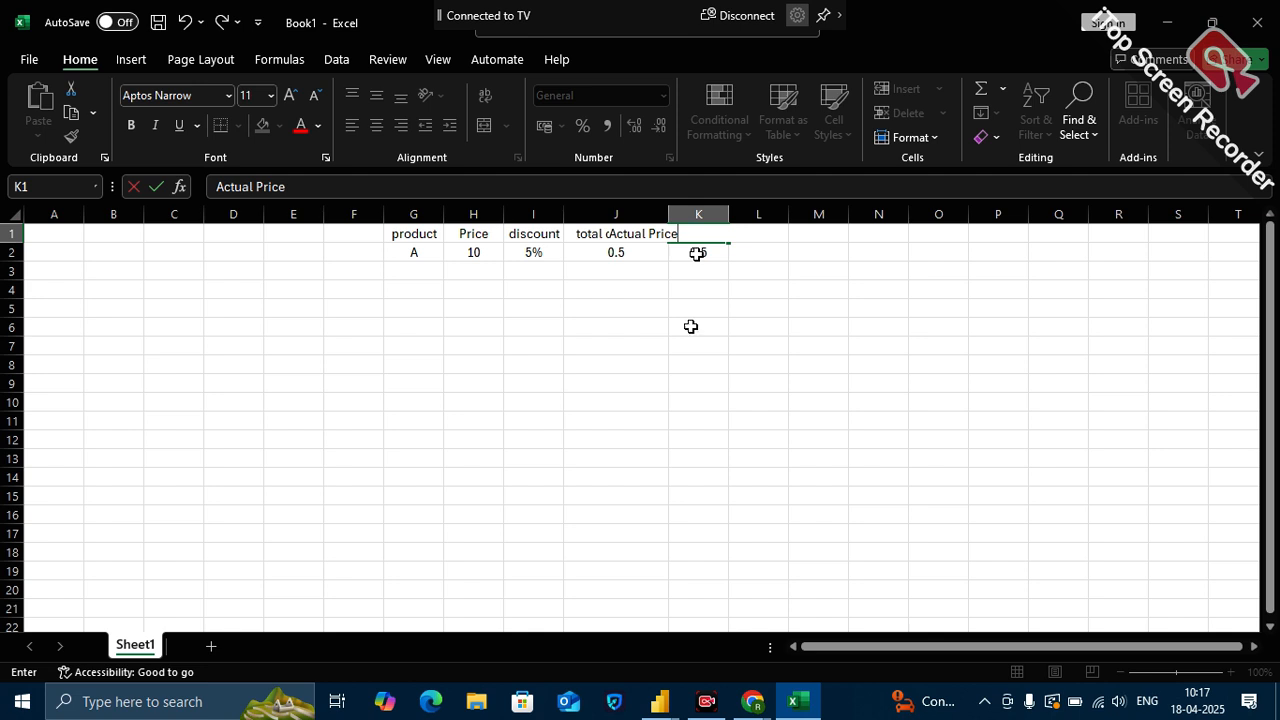
click(688, 425)
mouse_move(729, 214)
mouse_down()
mouse_move(760, 214)
mouse_move(748, 222)
mouse_up()
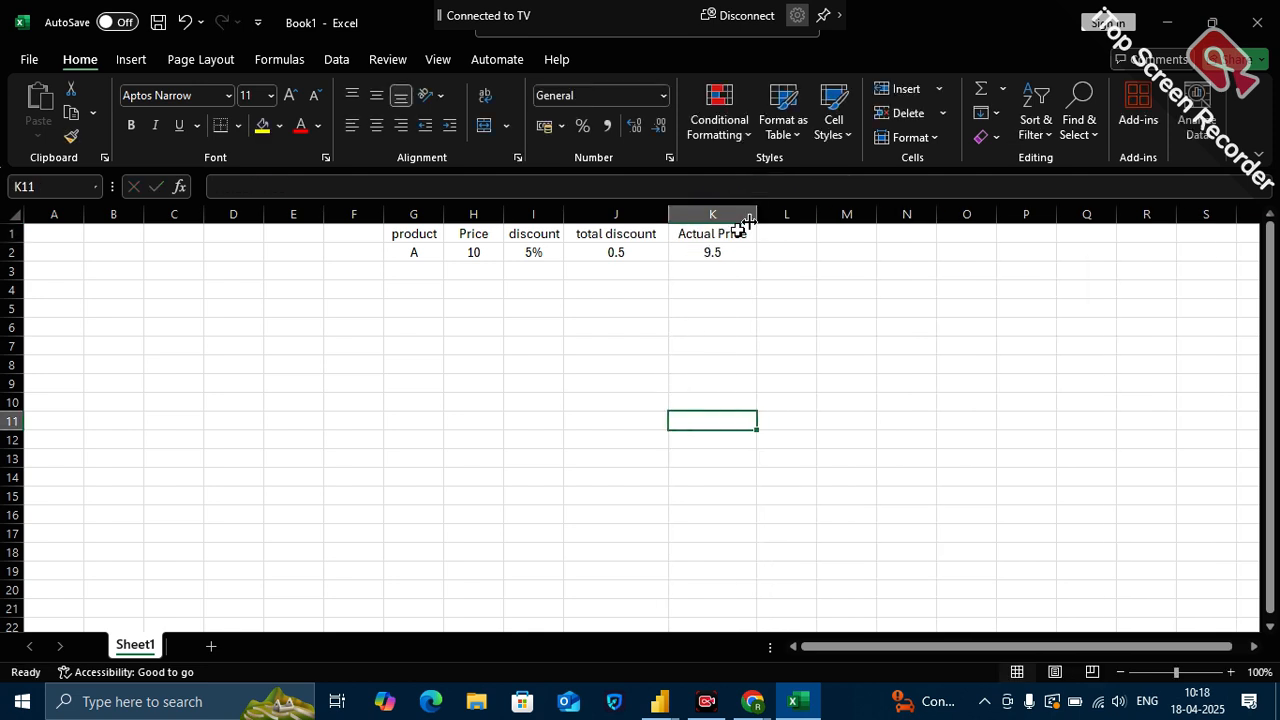
- Review product A's price, discount and total discount cells, including the discount factor in J2's formula
click(419, 250)
click(467, 253)
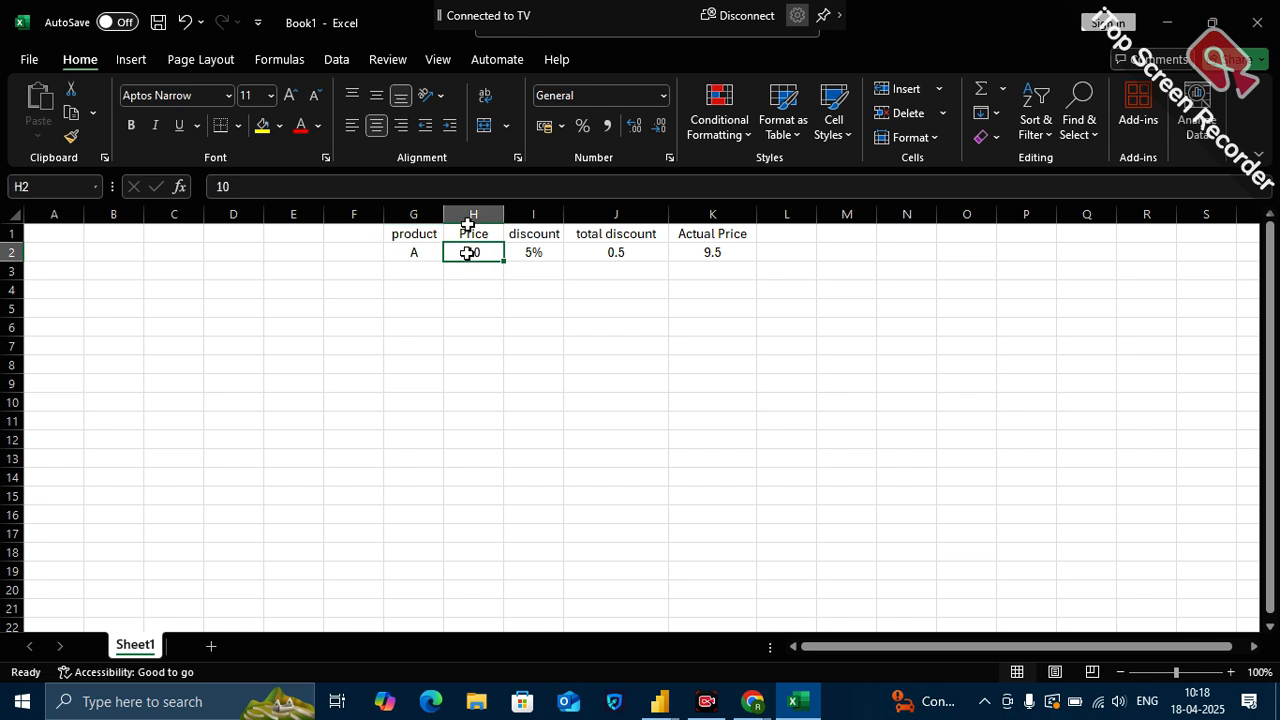
click(524, 253)
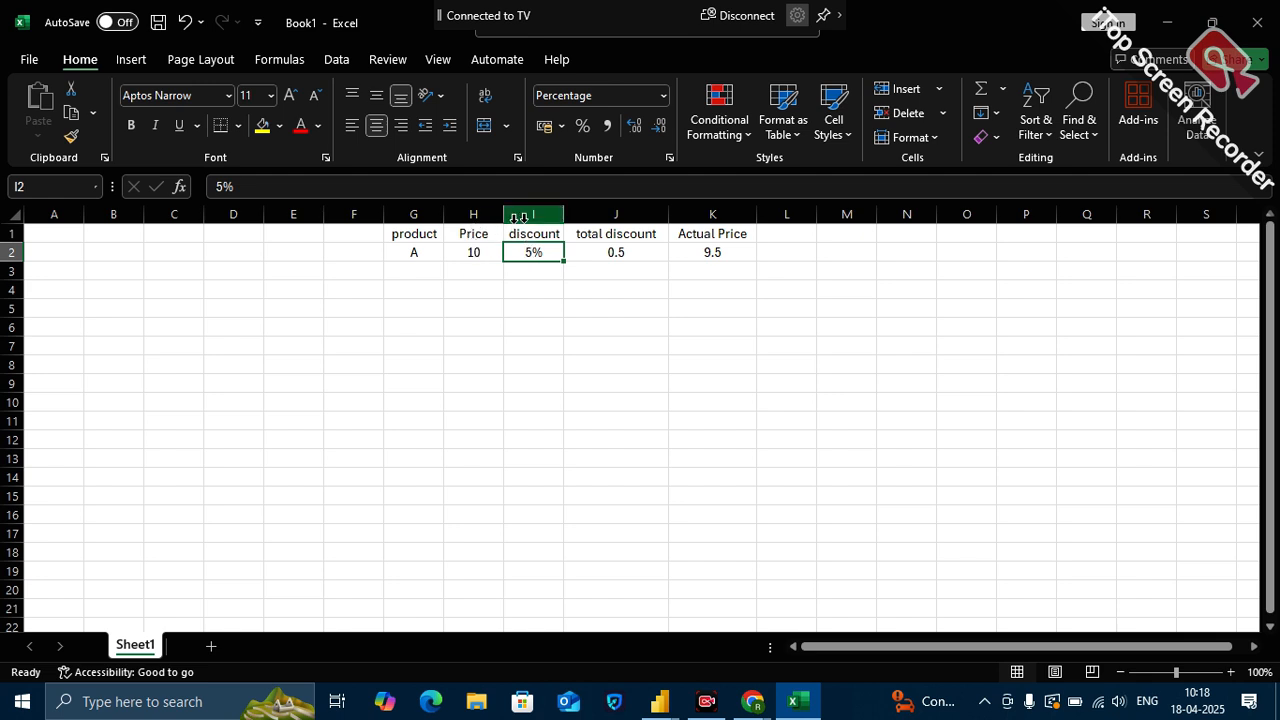
click(609, 248)
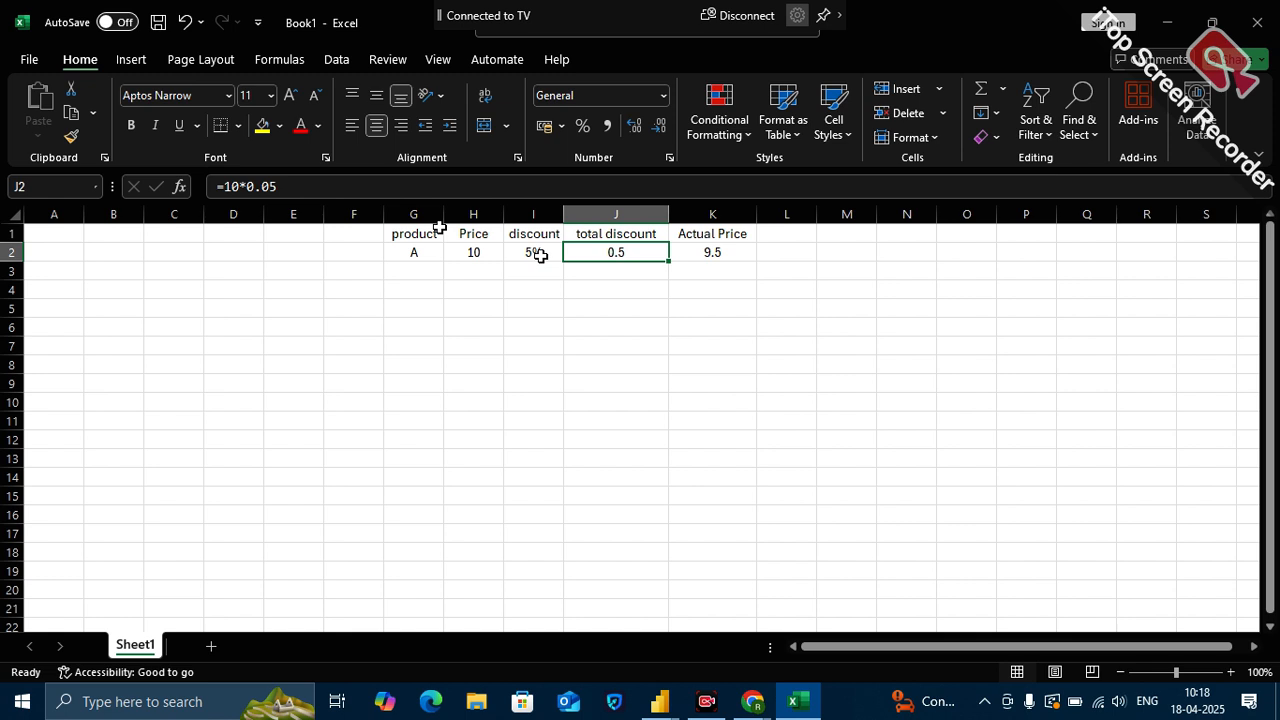
drag(281, 186, 250, 188)
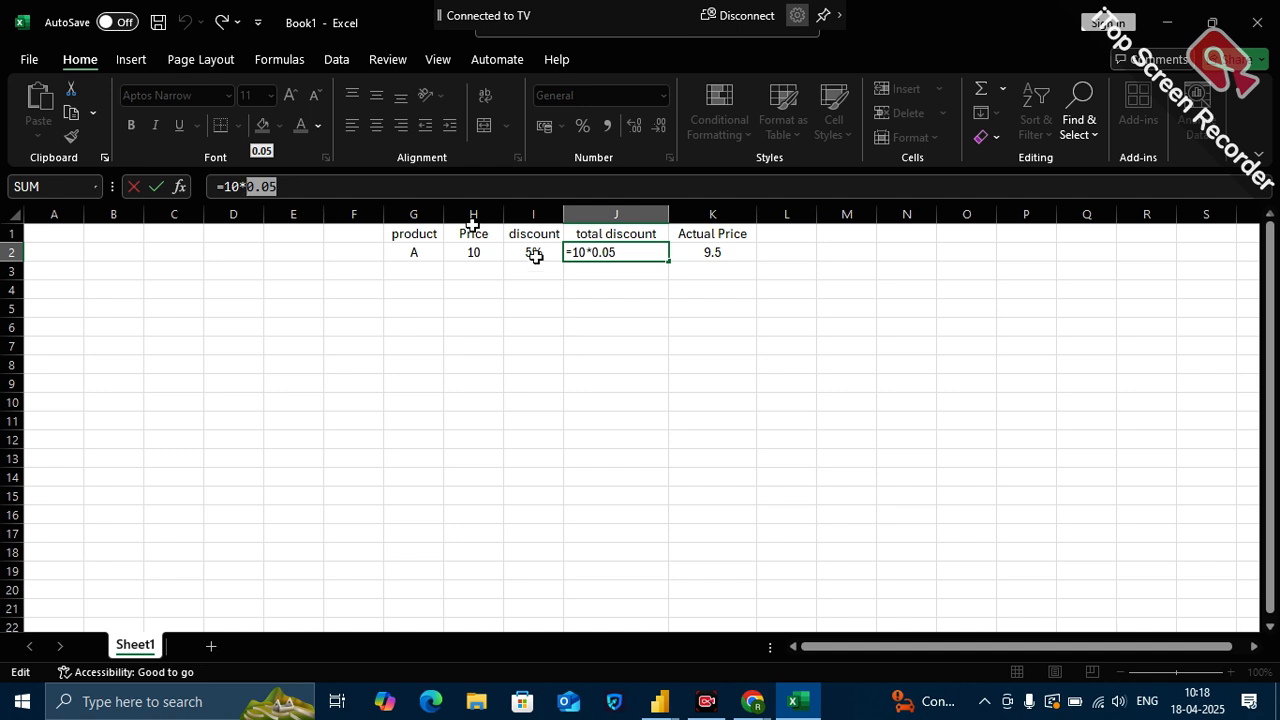
click(648, 305)
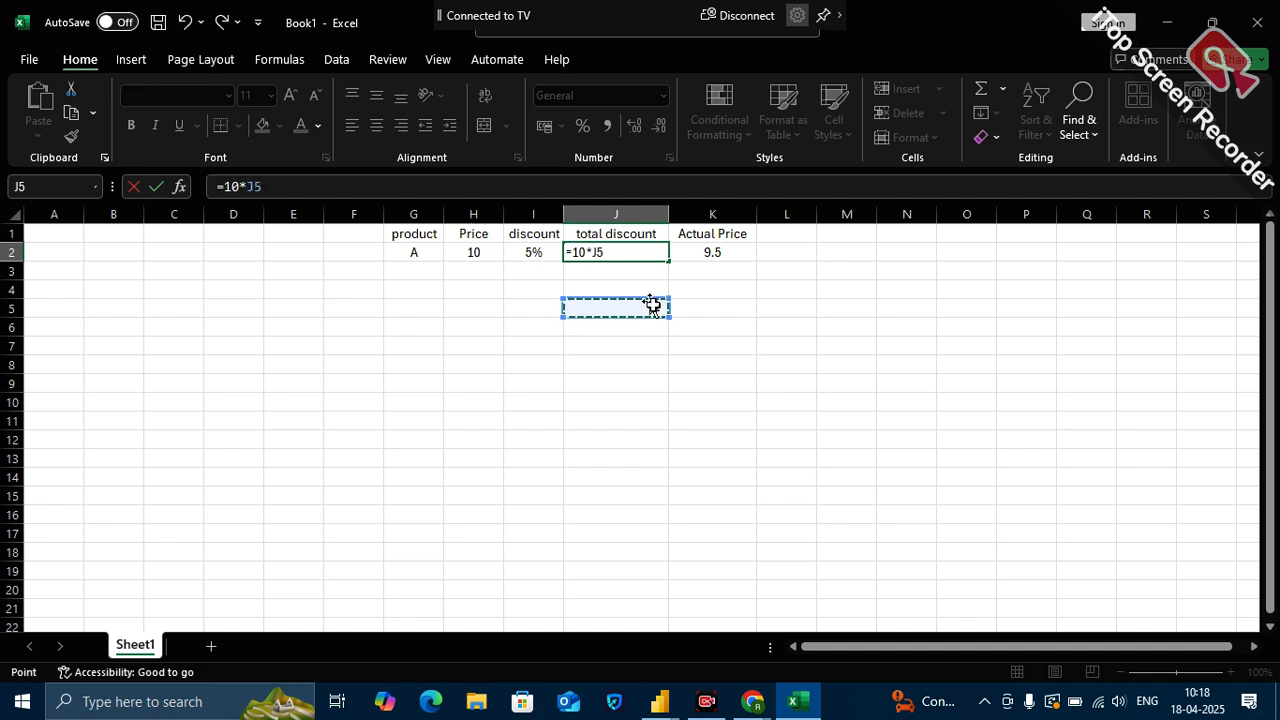
key(Escape)
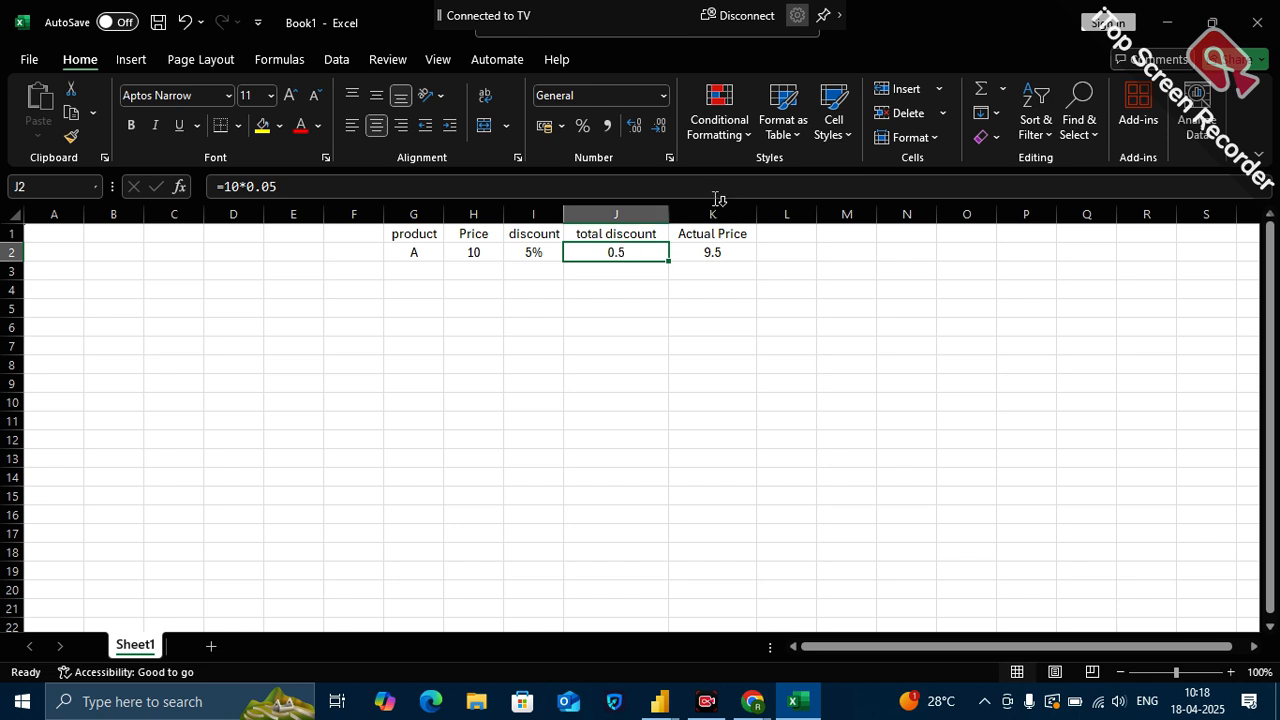
- Review the actual price formula in K2 and the discount column of the product table
click(725, 251)
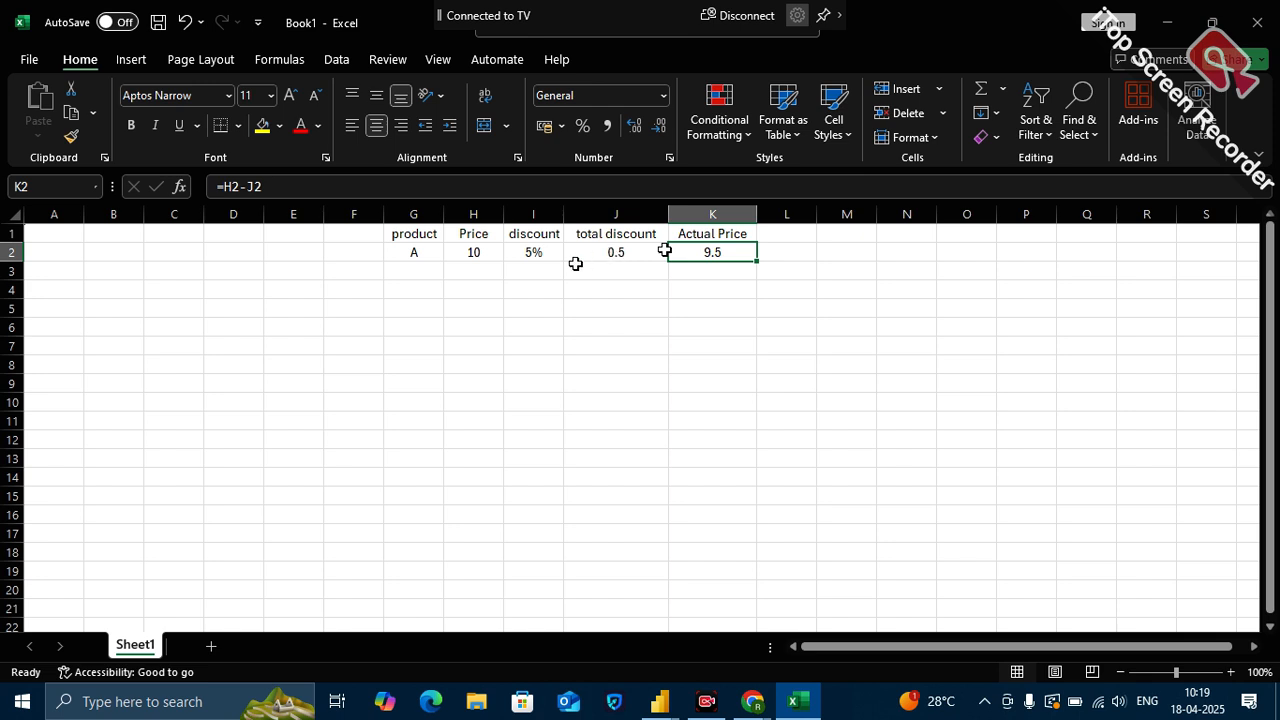
drag(535, 230, 537, 430)
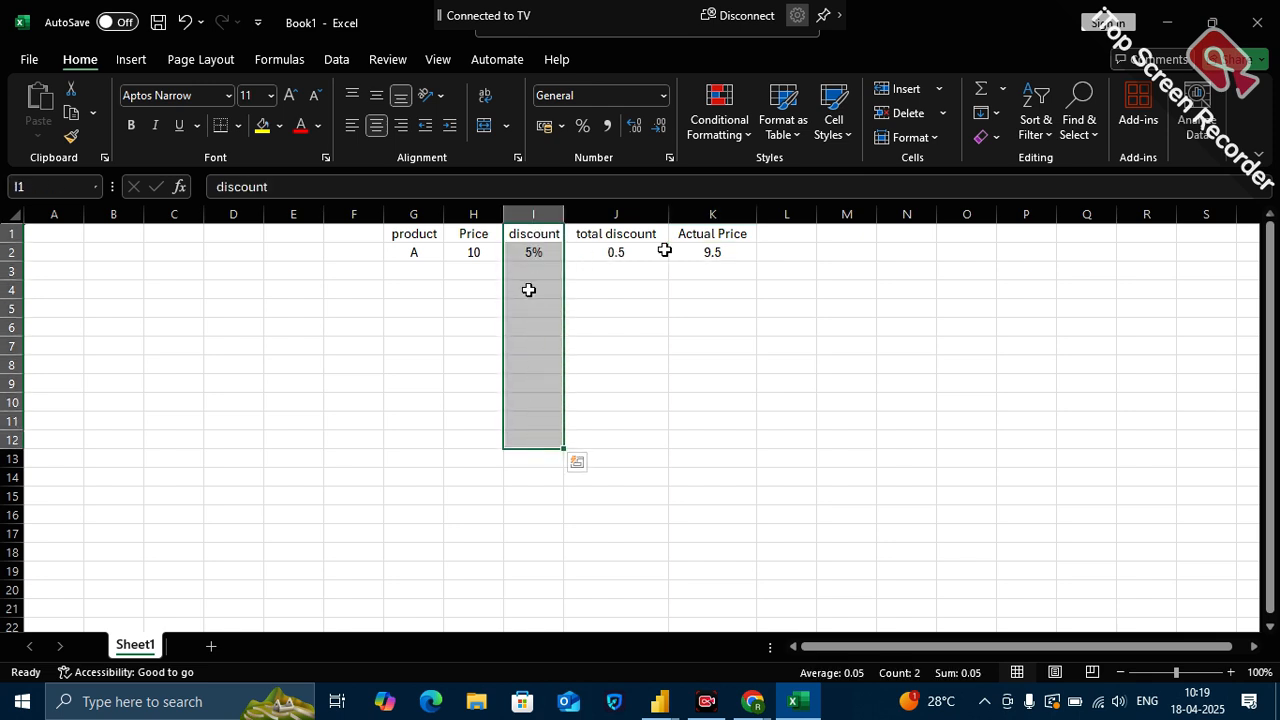
click(410, 270)
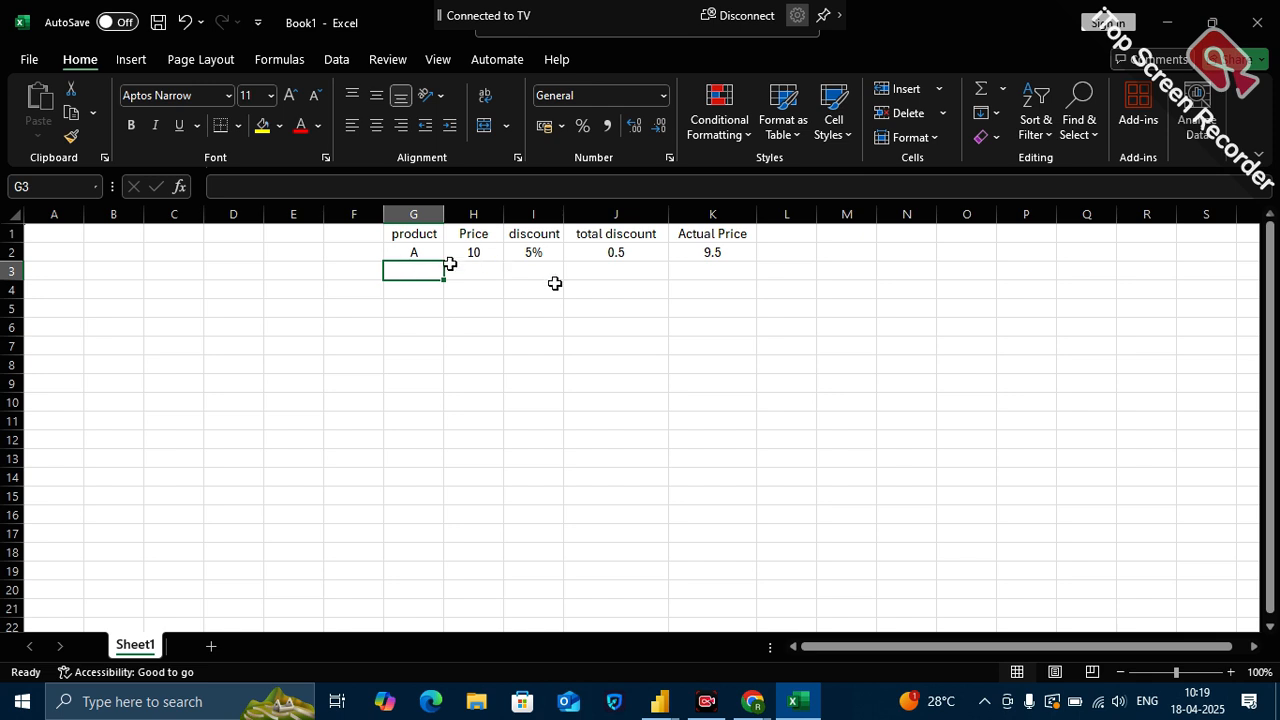
click(543, 270)
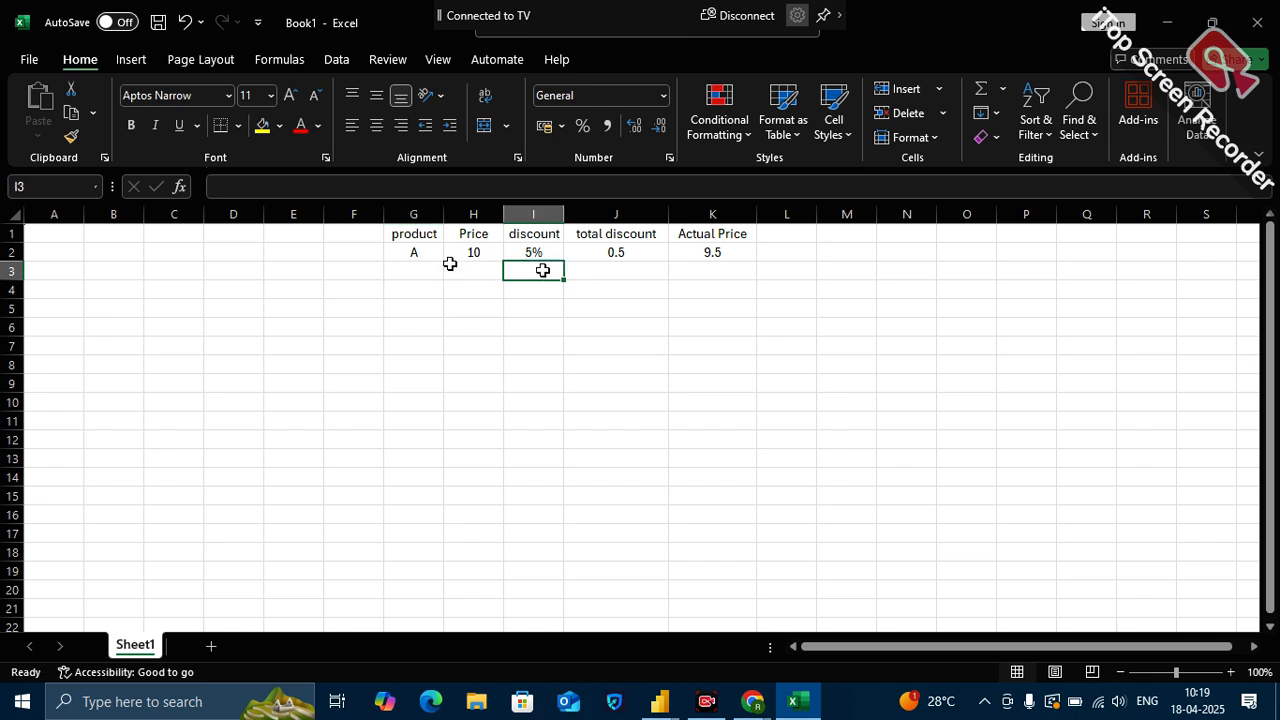
- Add products B and C to the product column in G3 and G4
click(414, 269)
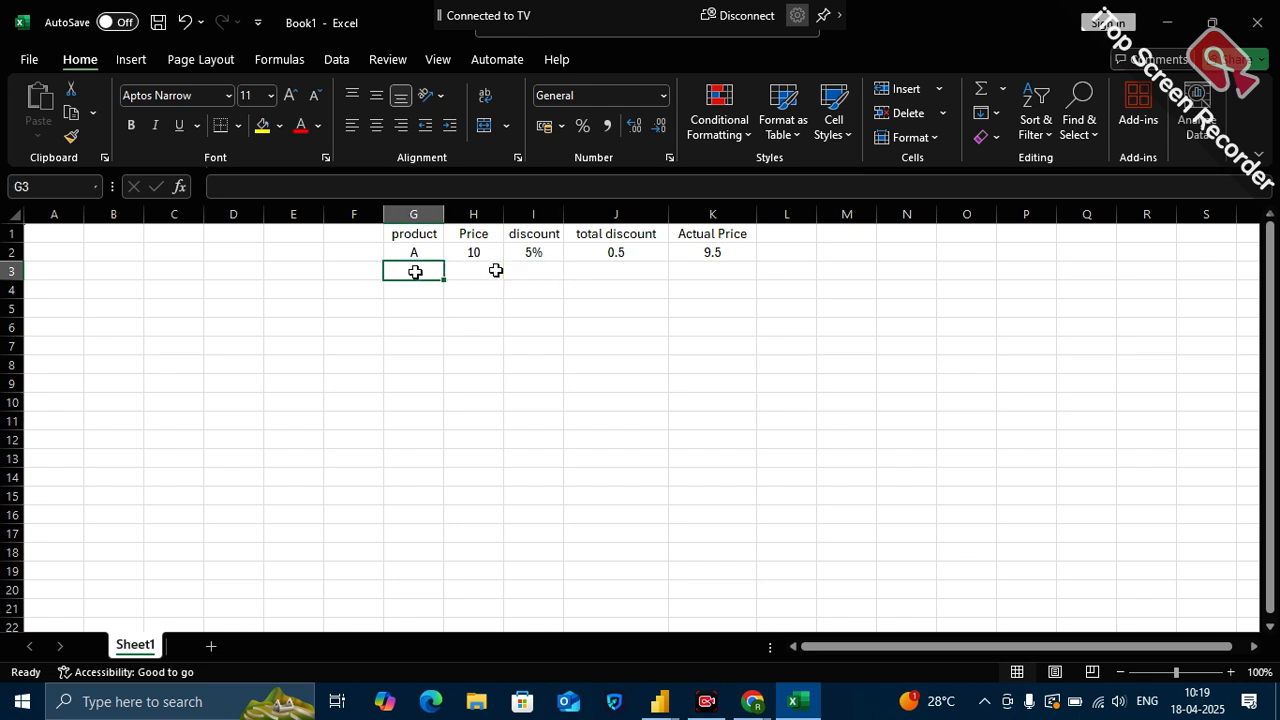
text(B)
click(409, 290)
text(C)
click(451, 347)
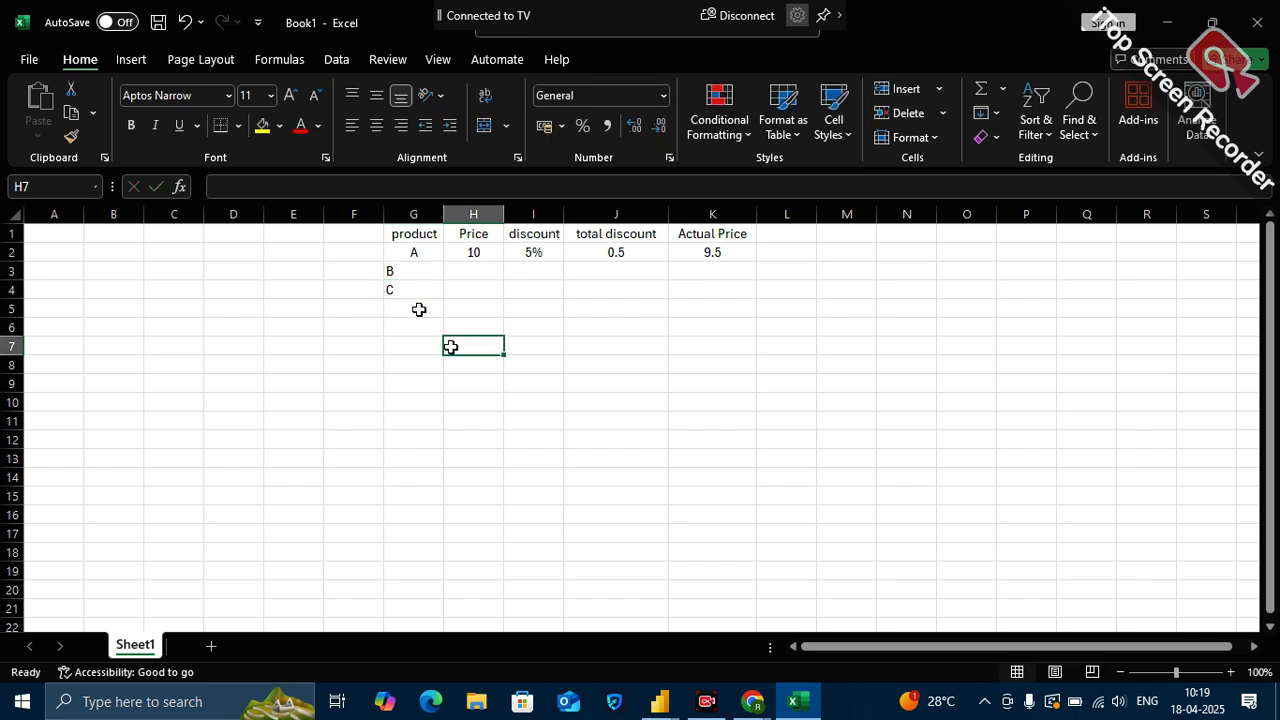
- Enter a price of 20 for product B in H3 and 30 for product C in H4
click(487, 259)
click(487, 269)
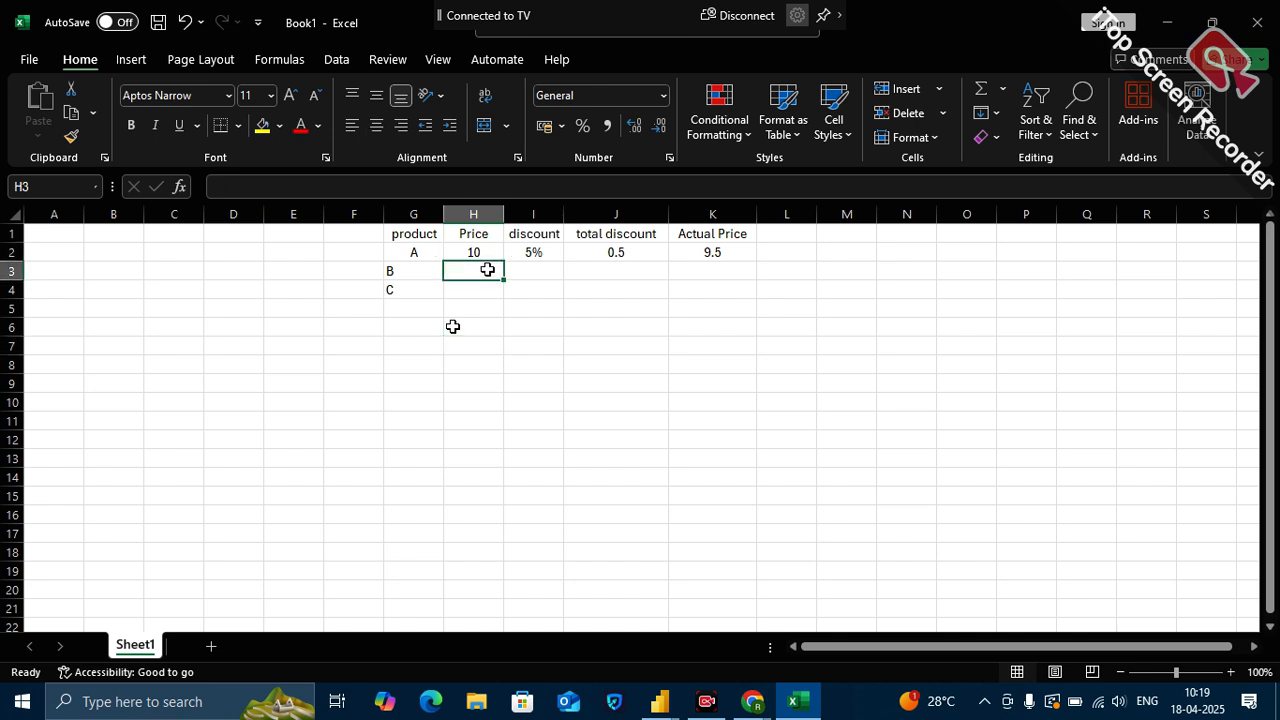
text(20)
click(485, 293)
text(30)
click(575, 350)
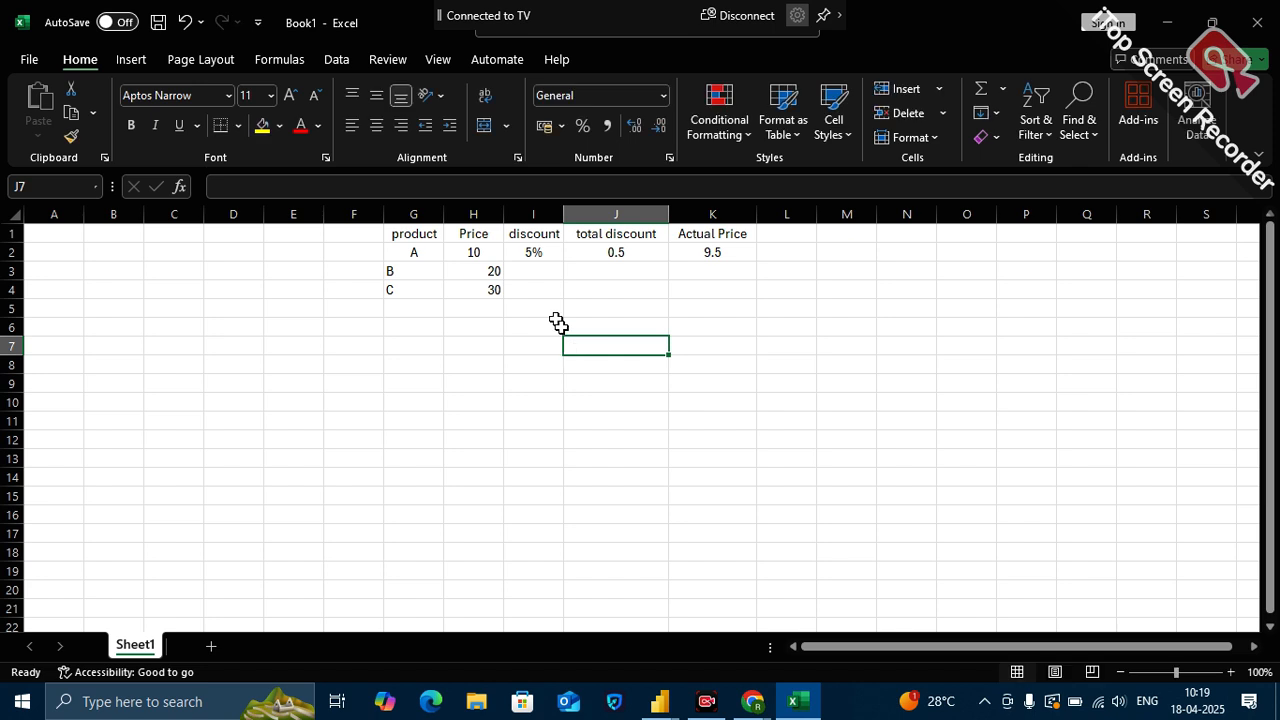
- Fill product A's 5% discount and its total discount formula down to the rows of products B and C
click(552, 253)
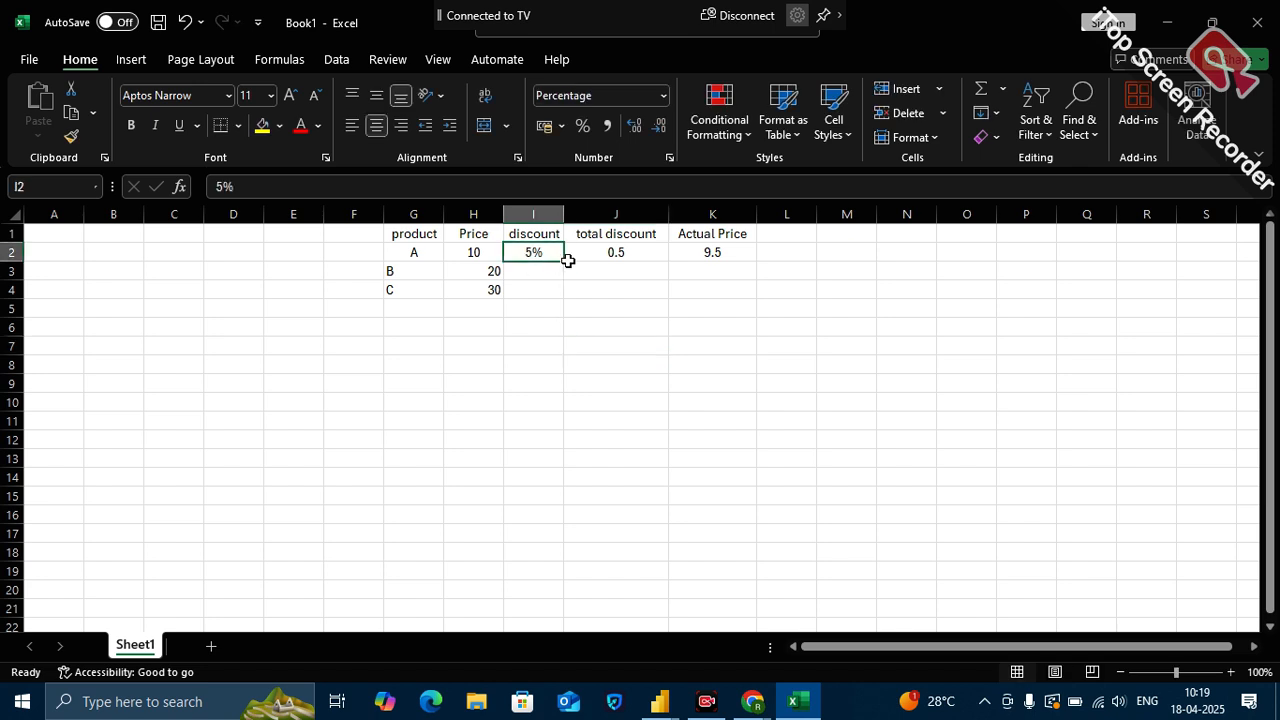
drag(566, 261, 567, 298)
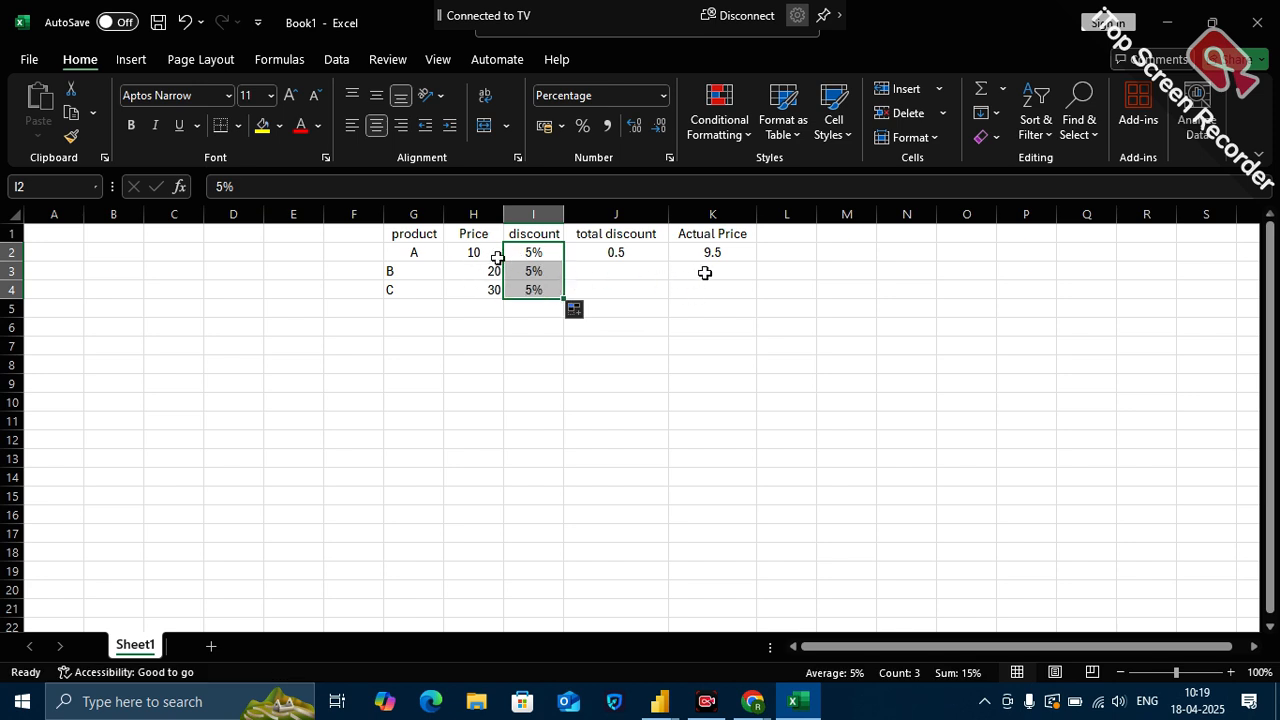
click(627, 253)
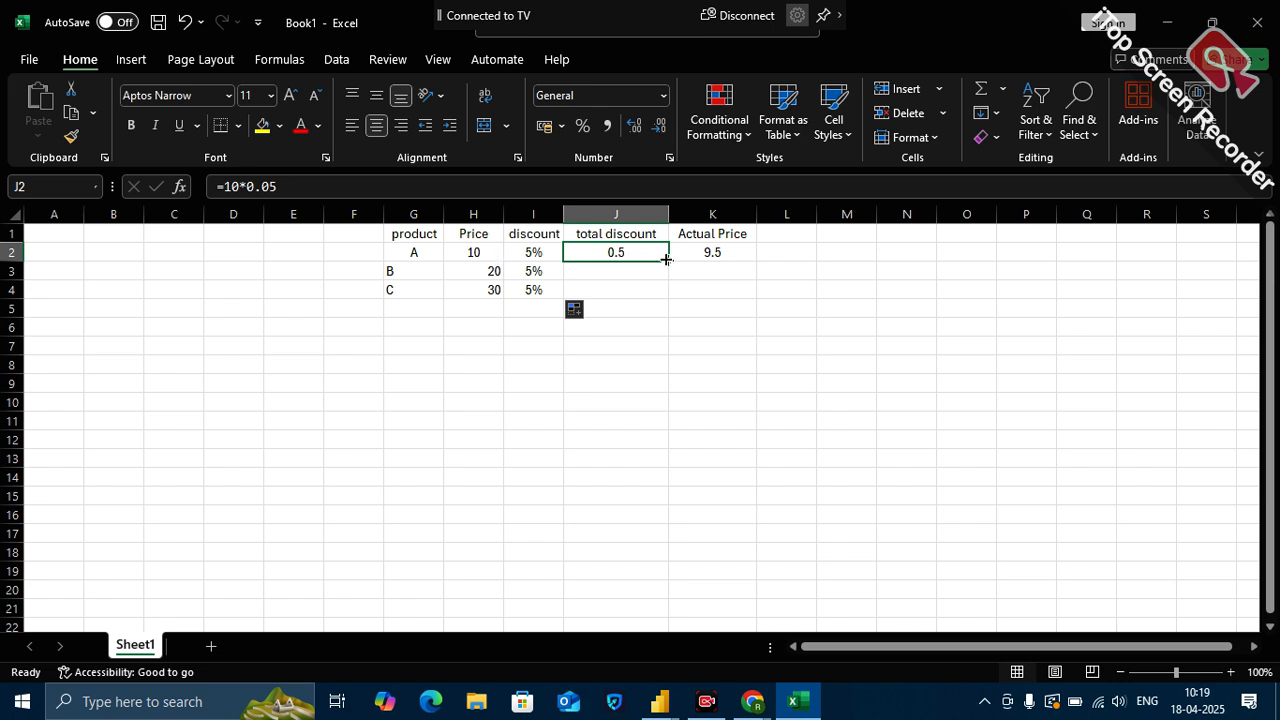
drag(666, 259, 677, 309)
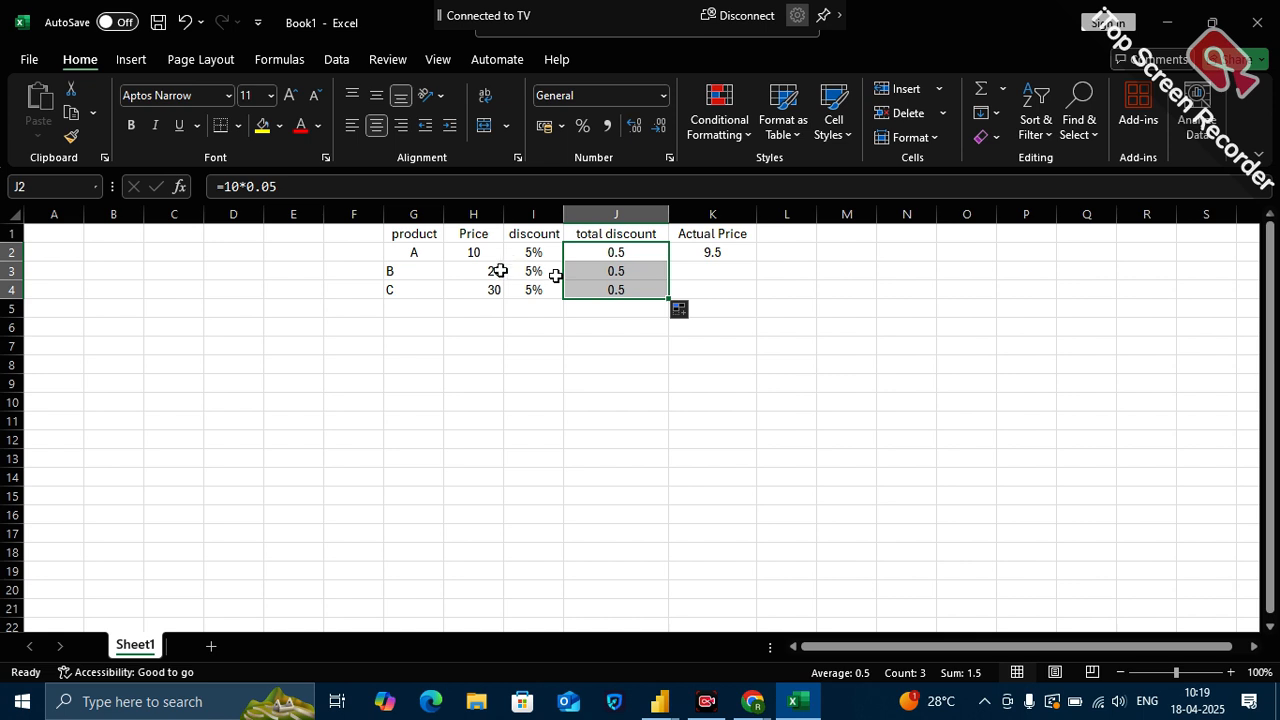
- Change the total discount formula in J2 to =H2*0.05 and fill it down to J4
click(240, 186)
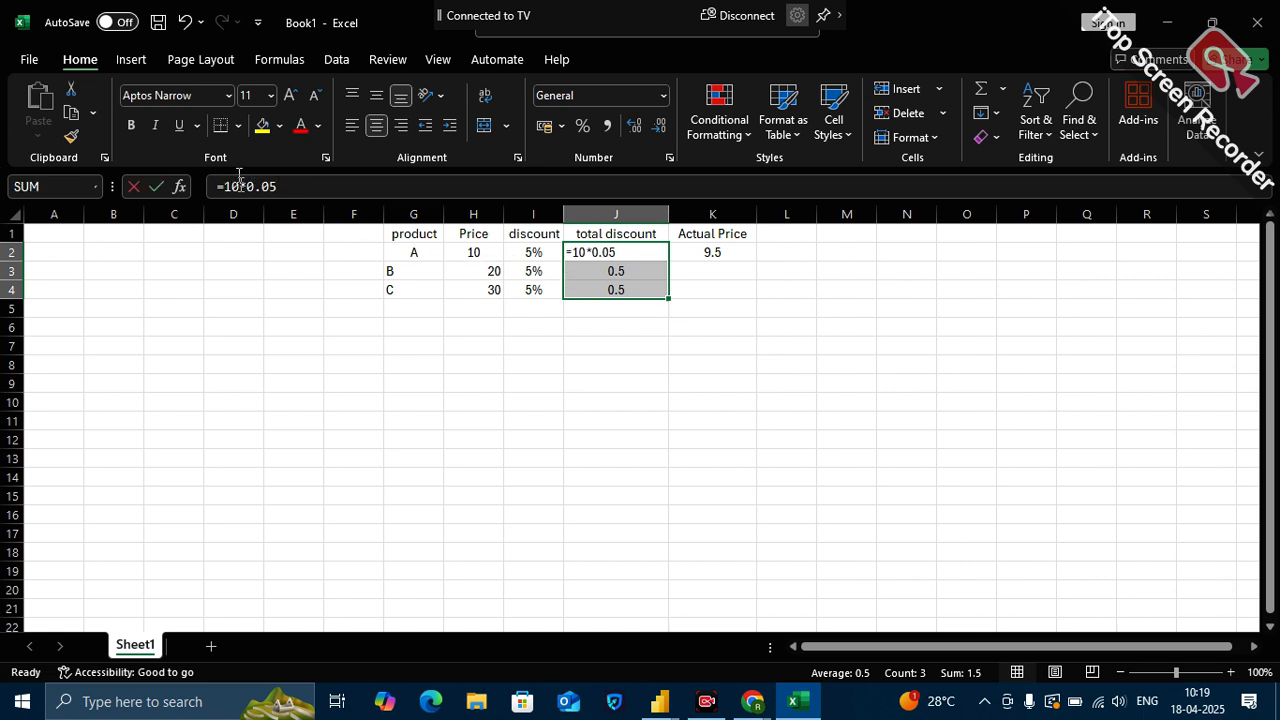
key(BackSpace)
key(BackSpace)
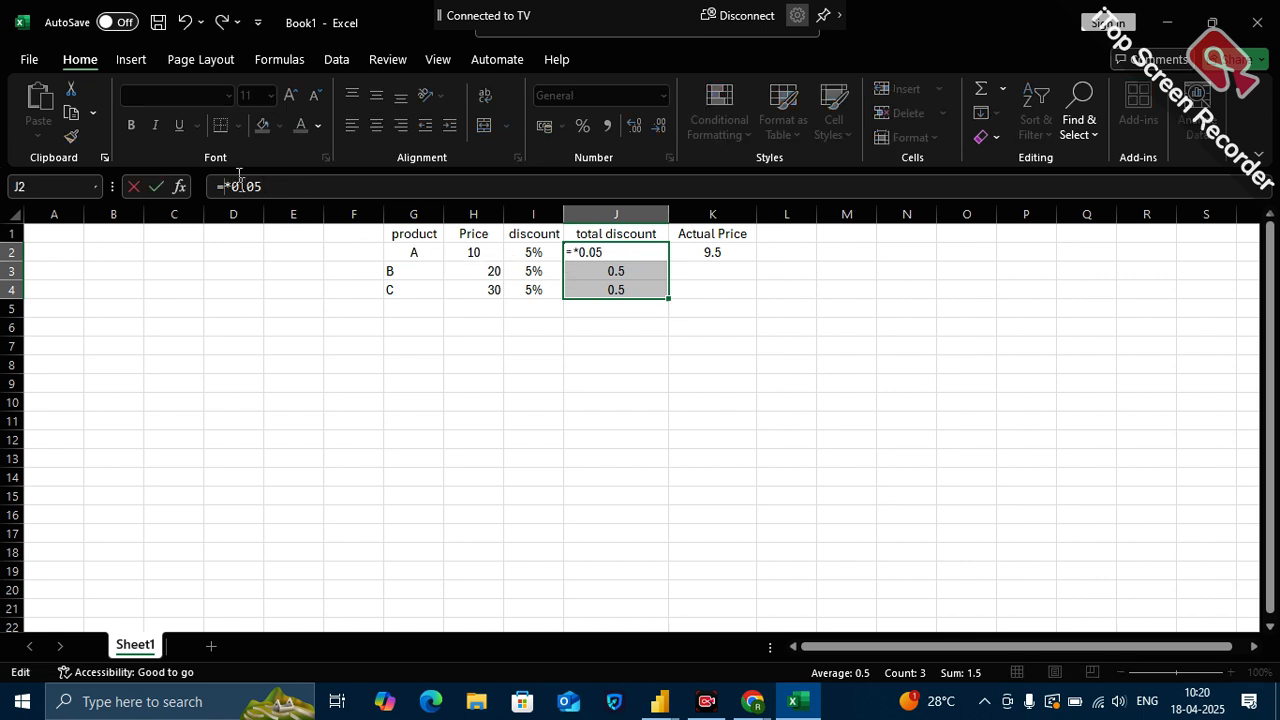
click(474, 252)
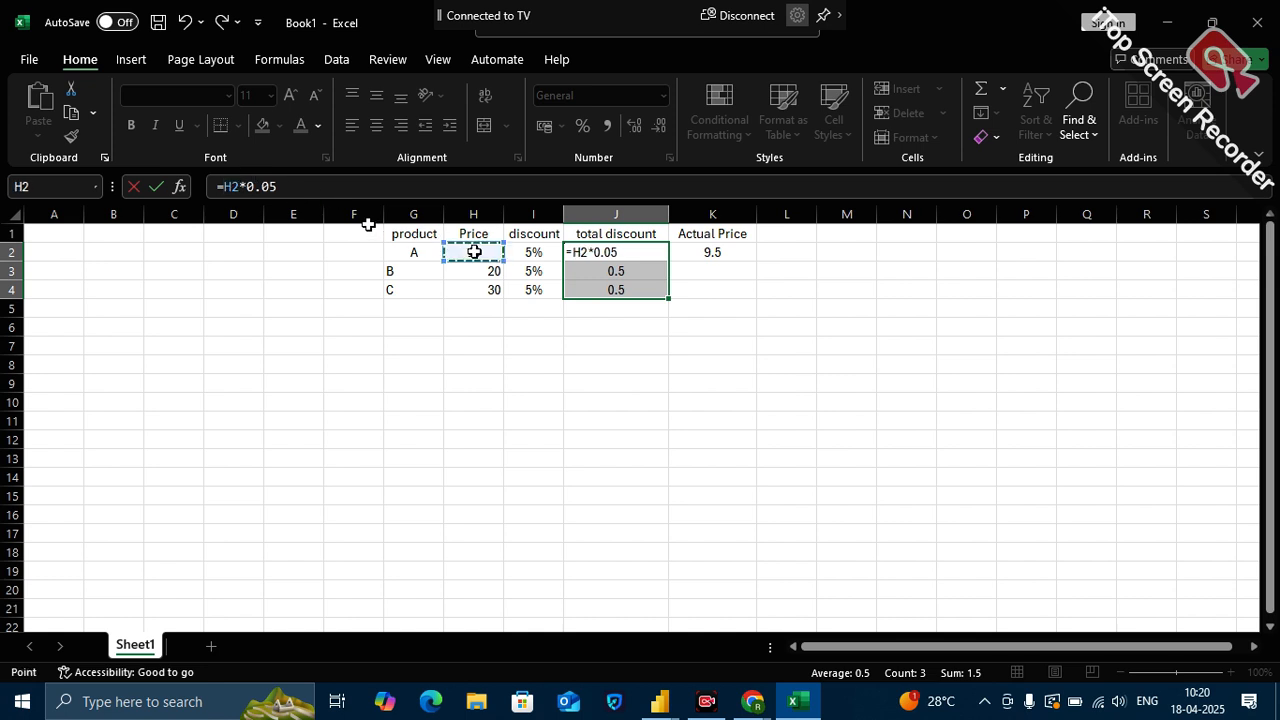
key(Return)
click(654, 252)
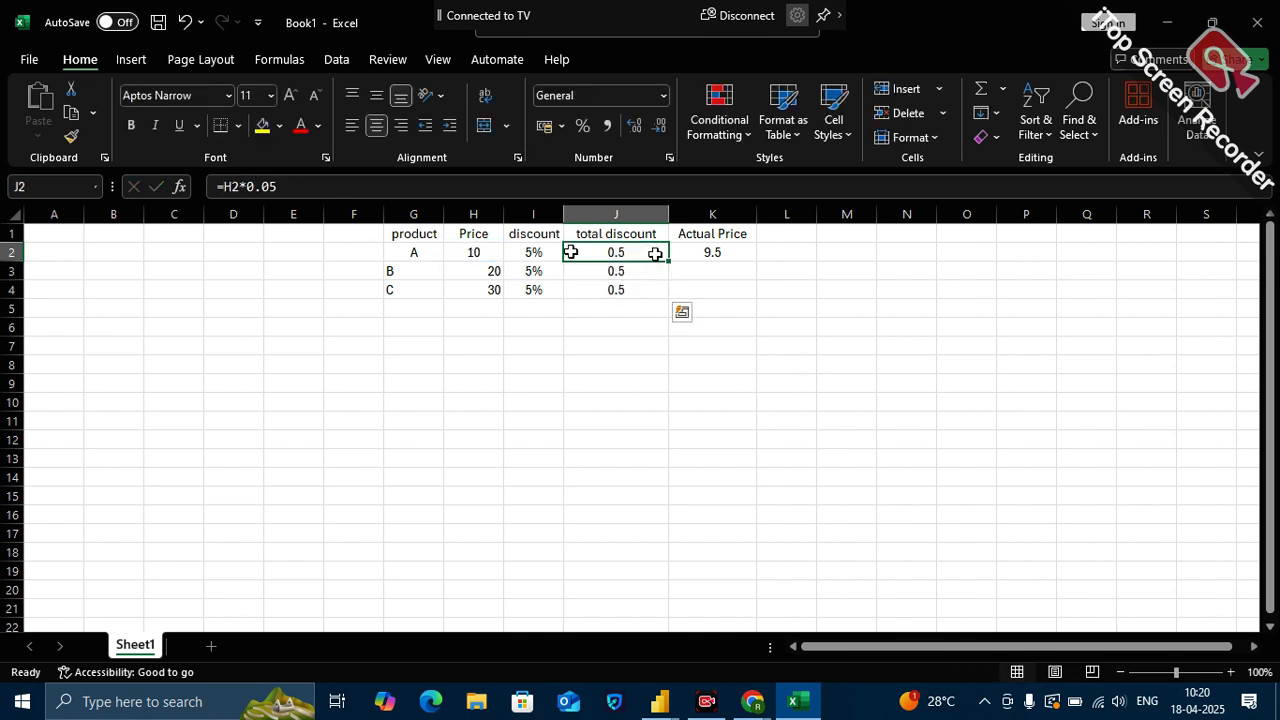
drag(667, 260, 665, 300)
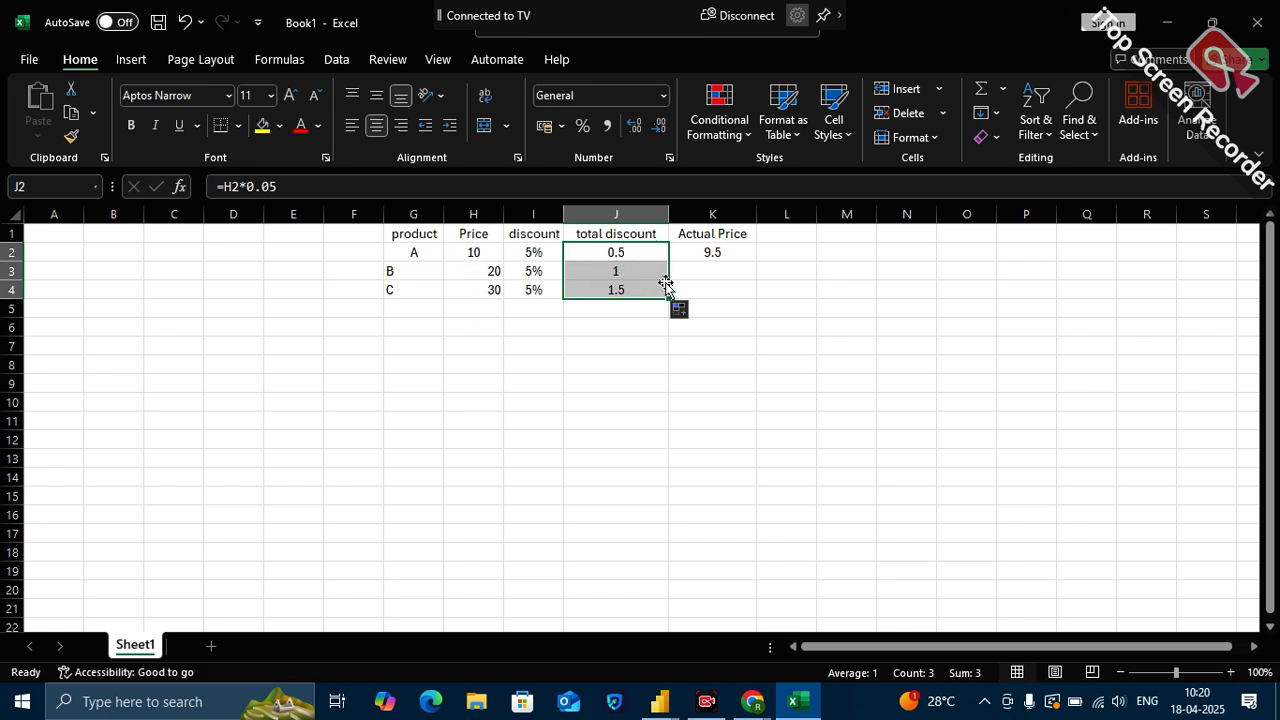
- Fill the Actual Price formula from K2 down to K4 for products B and C
click(711, 250)
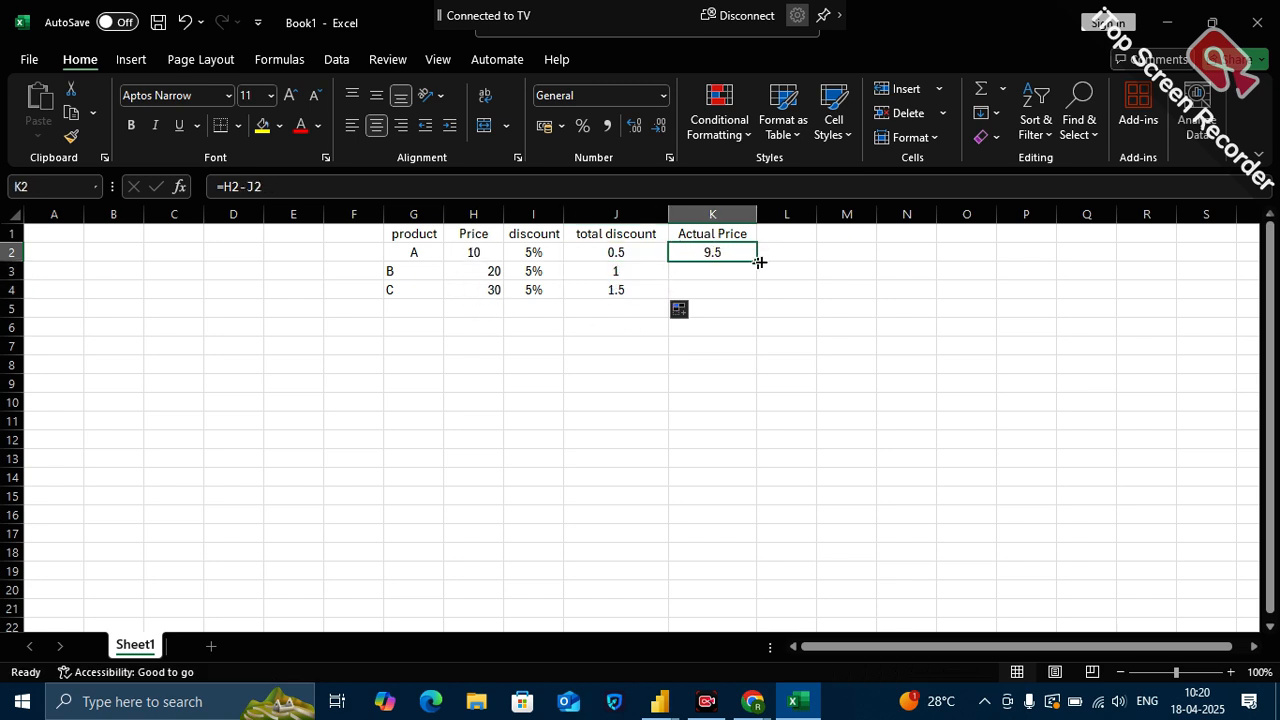
drag(759, 262, 753, 292)
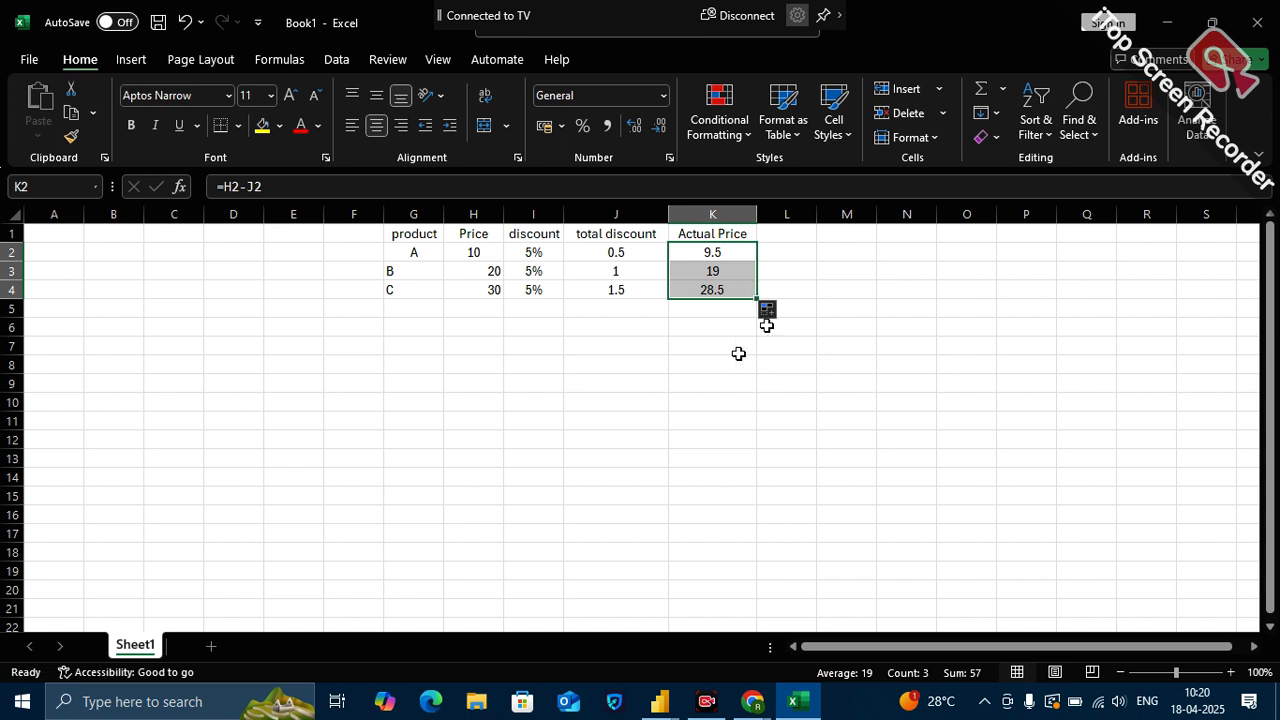
click(740, 357)
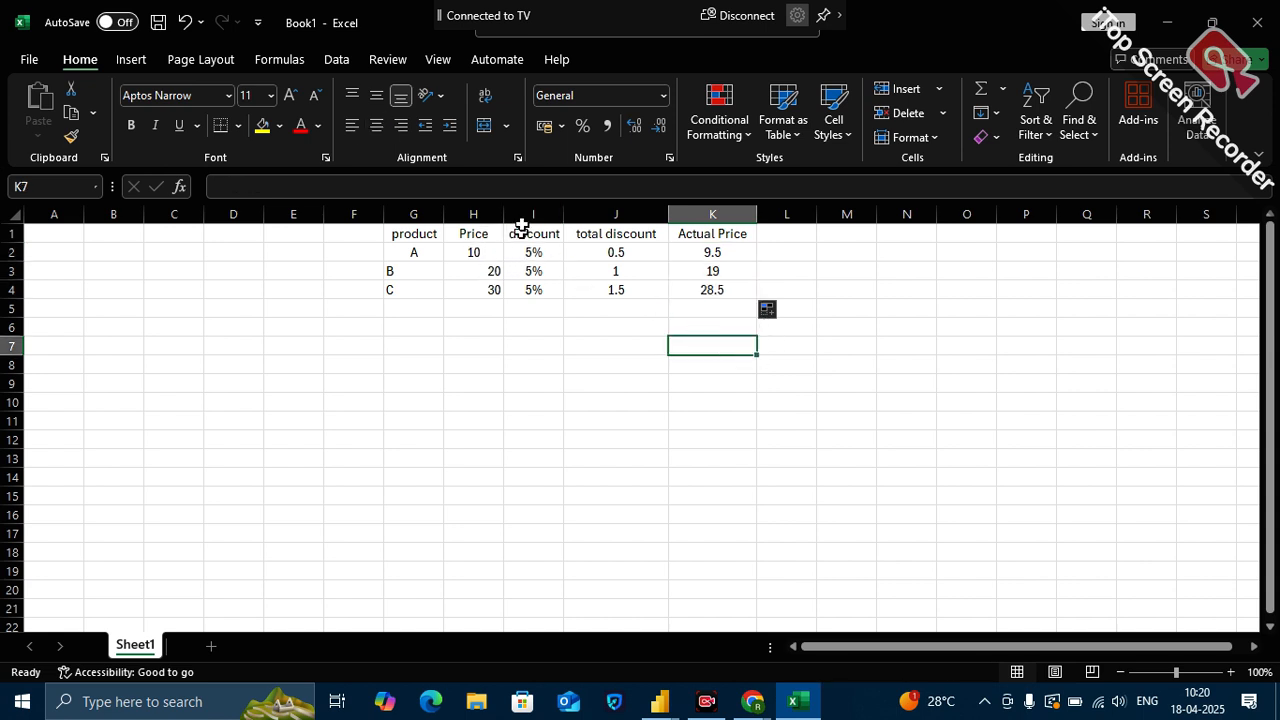
- Compare the Price, discount and Actual Price columns, and examine product A's price and discount cells
click(490, 330)
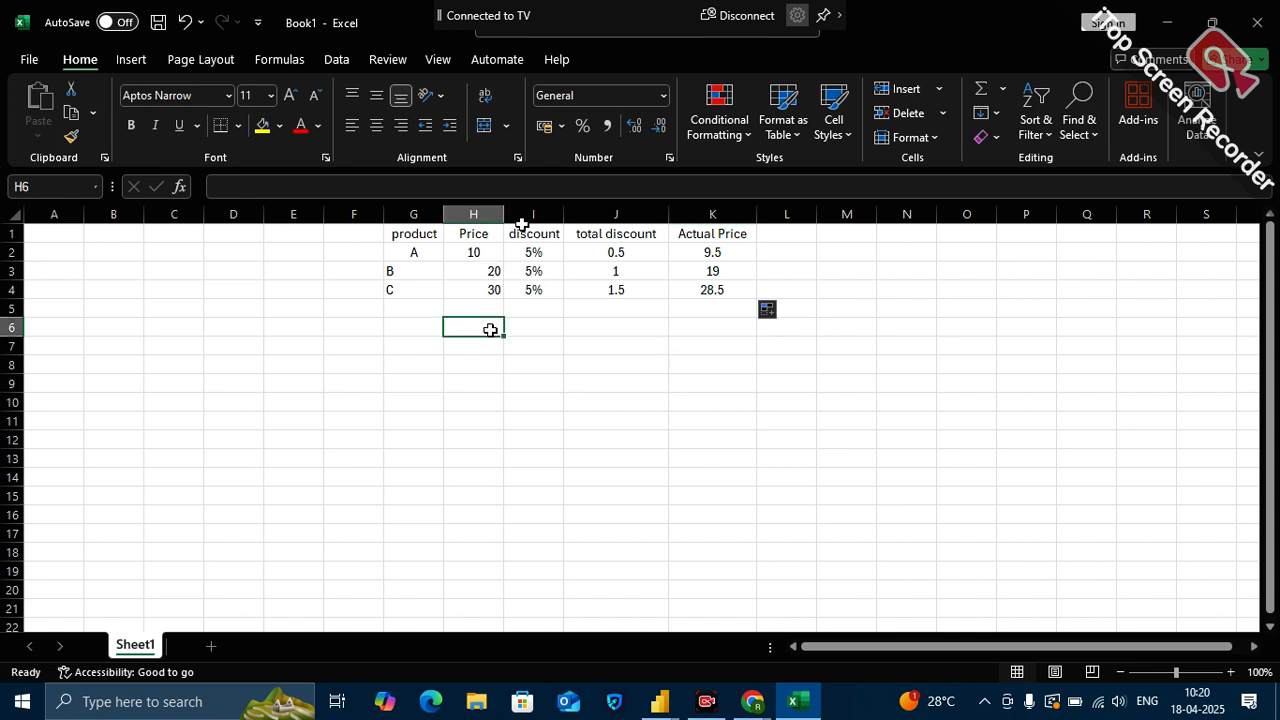
click(472, 212)
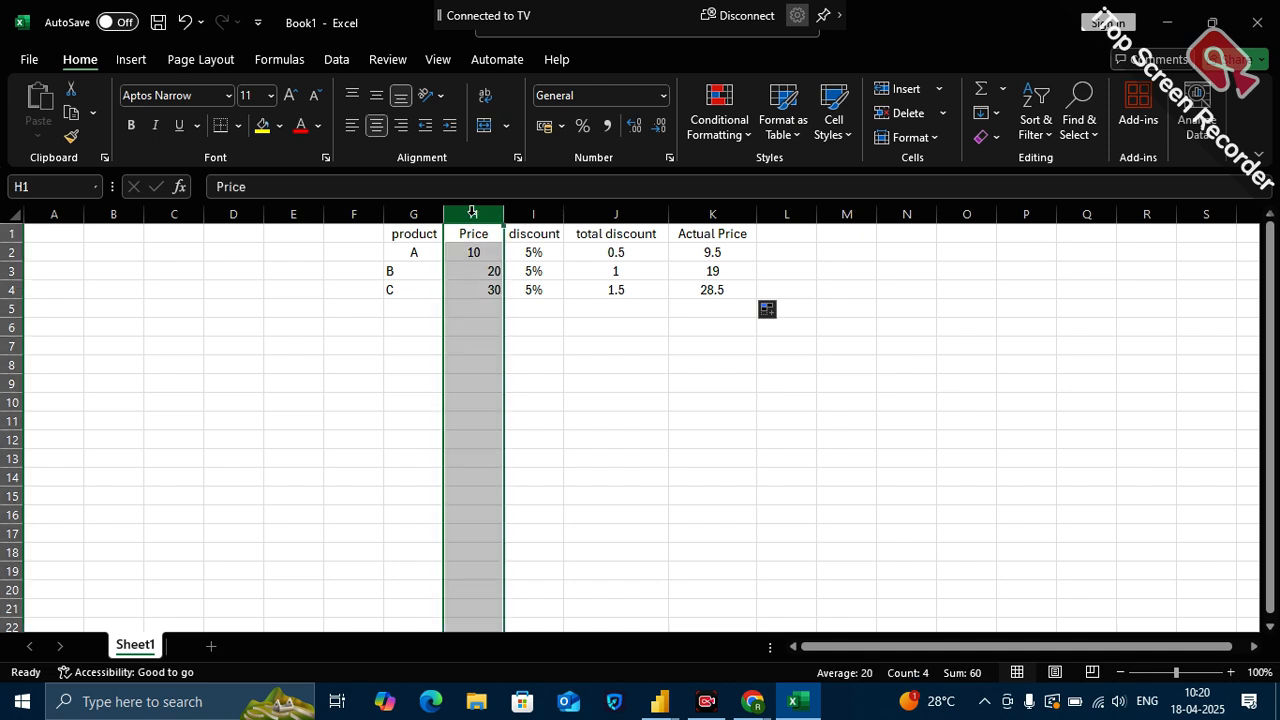
click(475, 330)
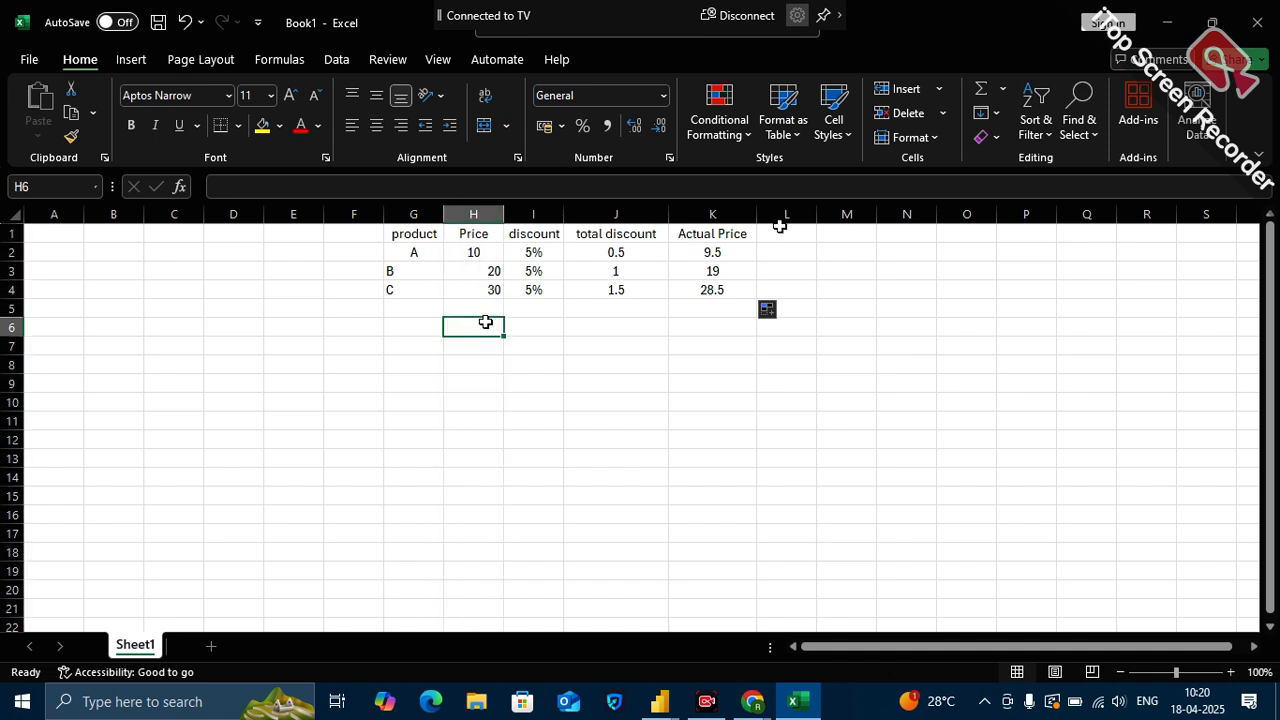
click(717, 212)
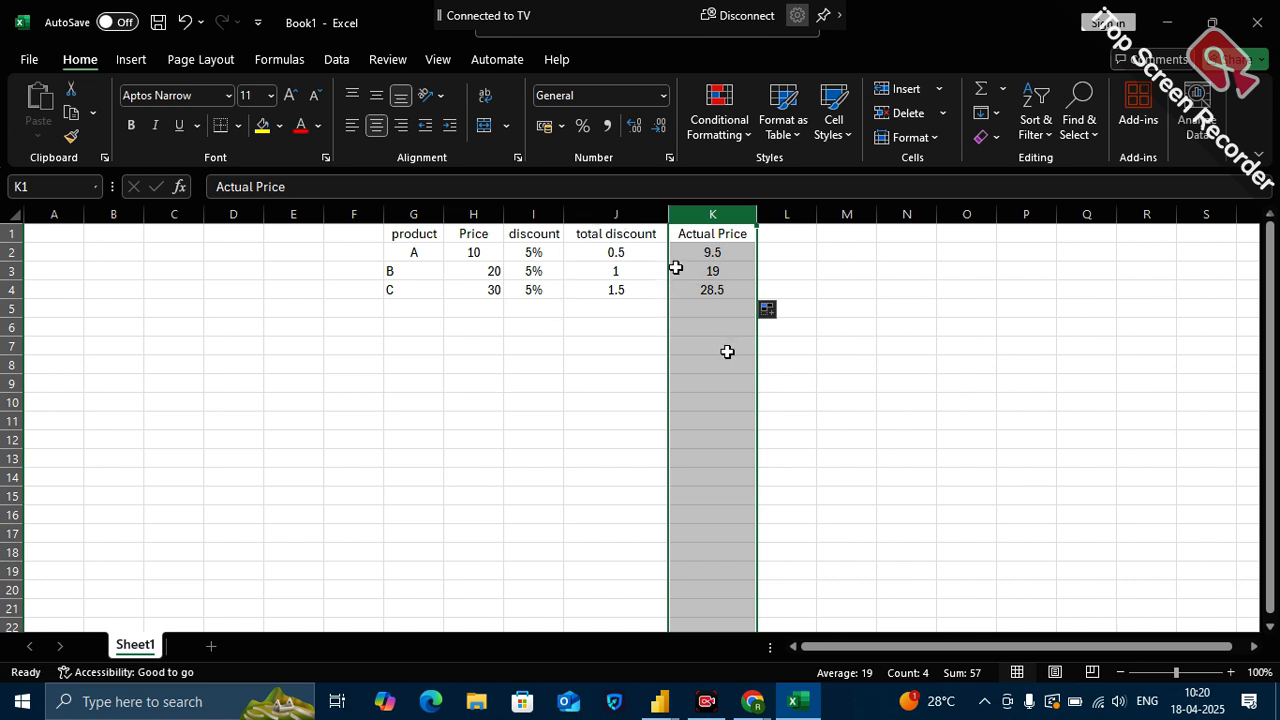
click(561, 362)
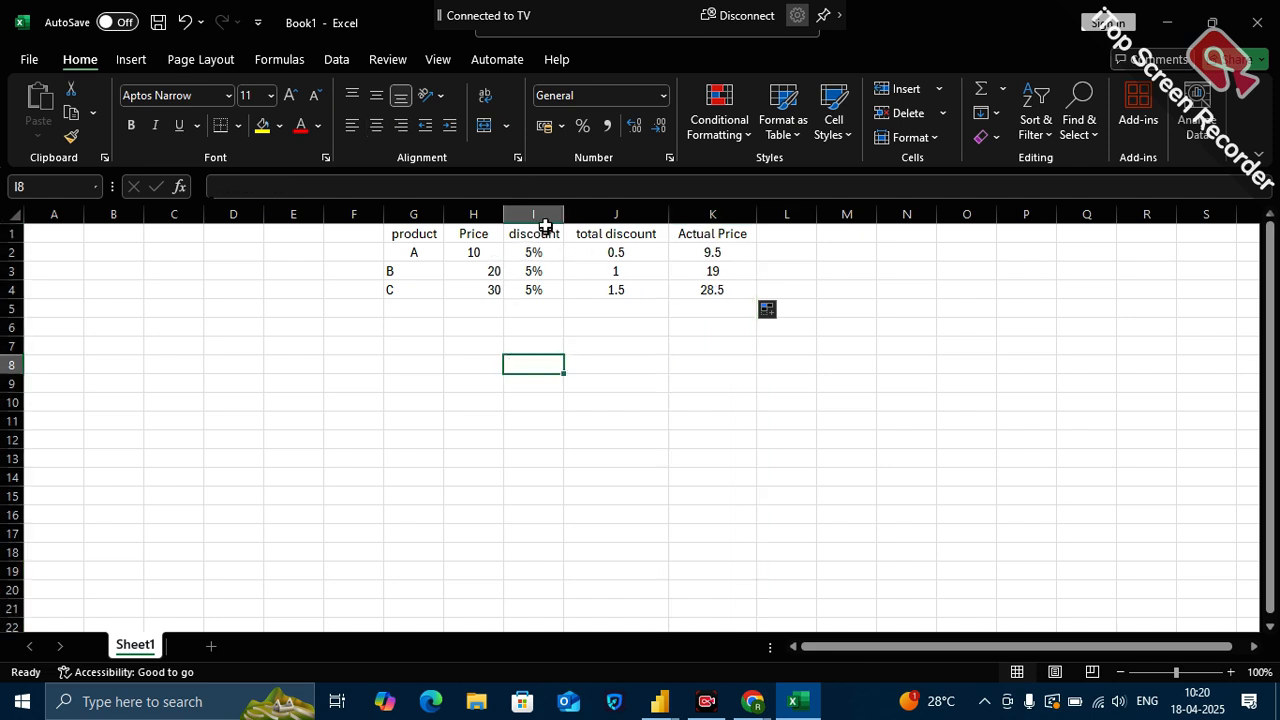
click(482, 212)
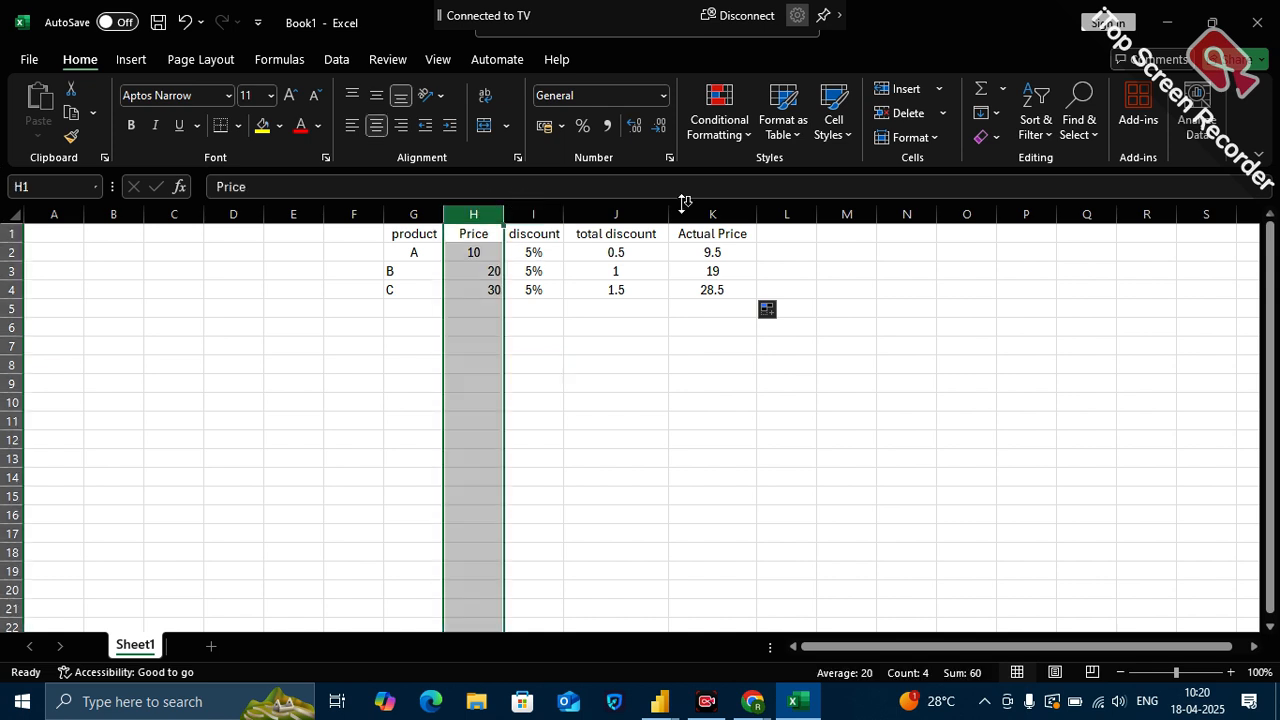
click(731, 209)
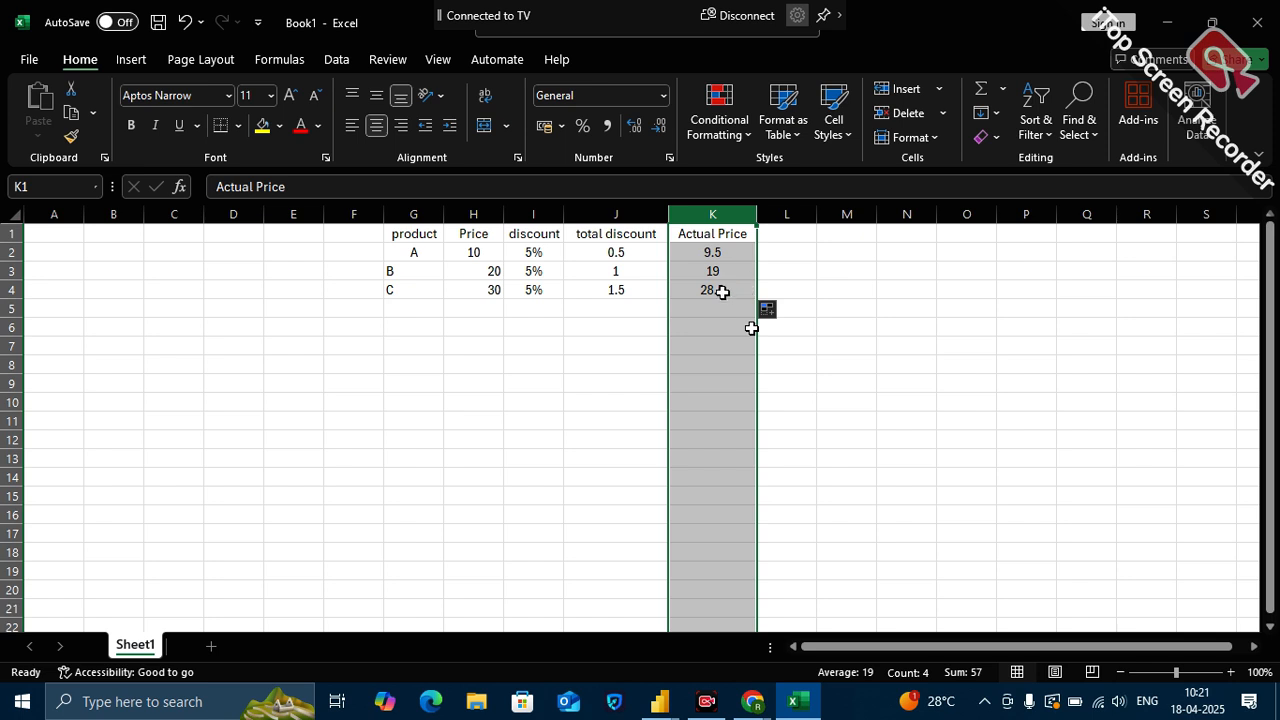
click(704, 340)
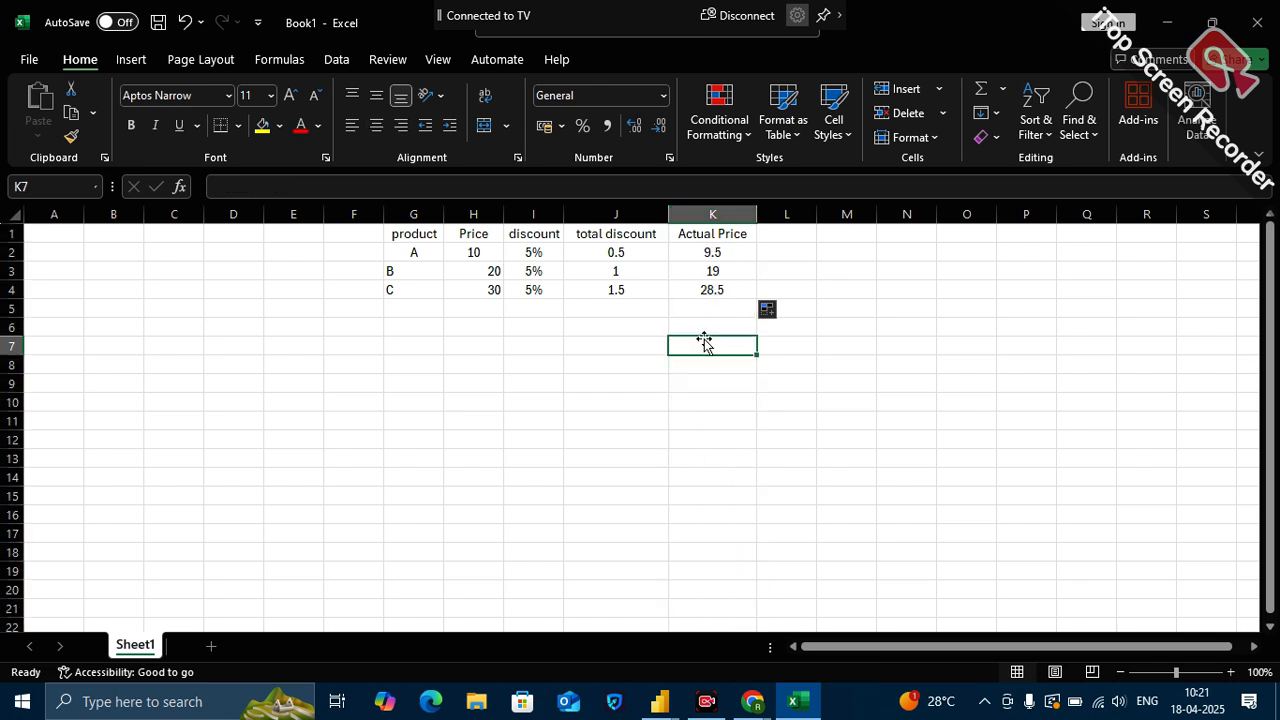
click(533, 212)
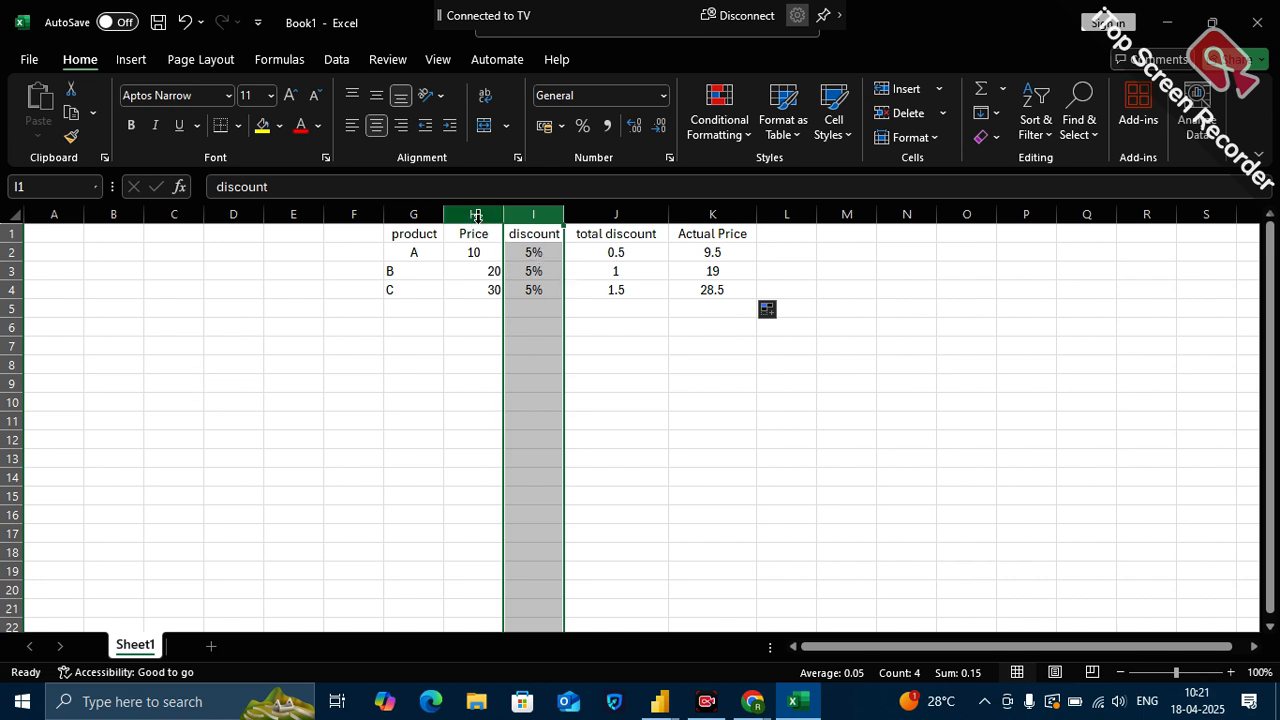
click(538, 252)
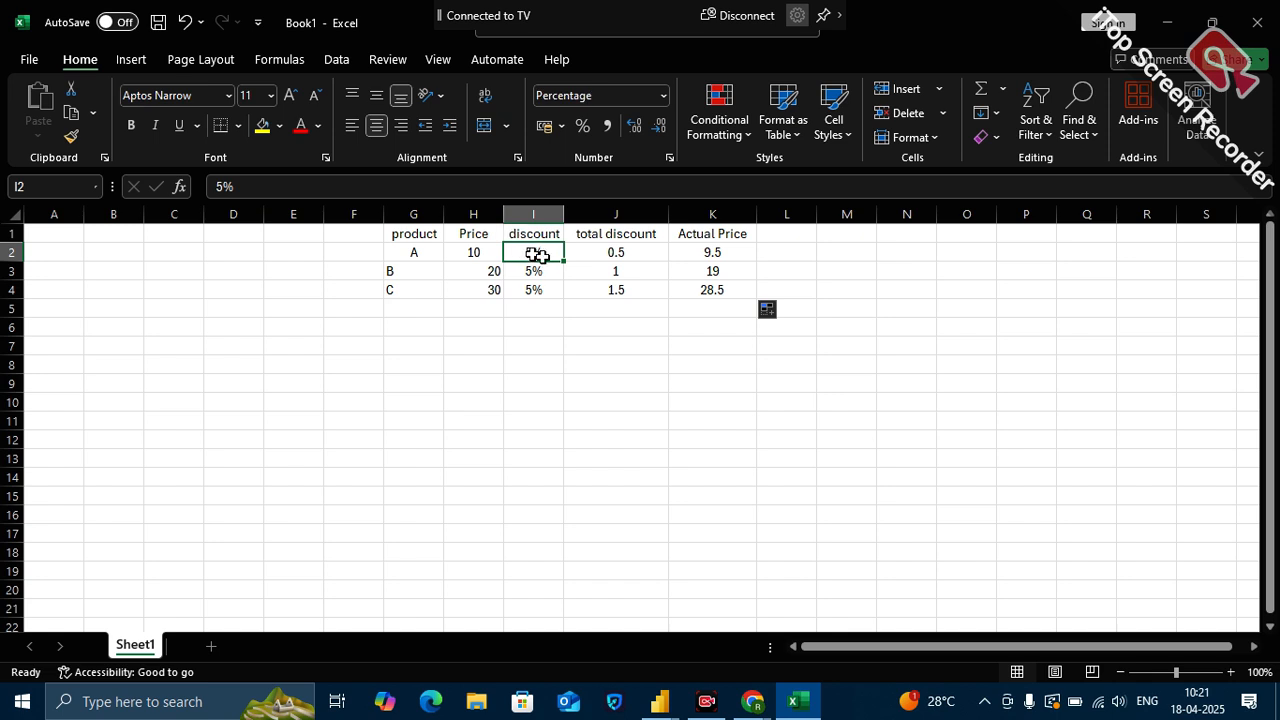
click(482, 257)
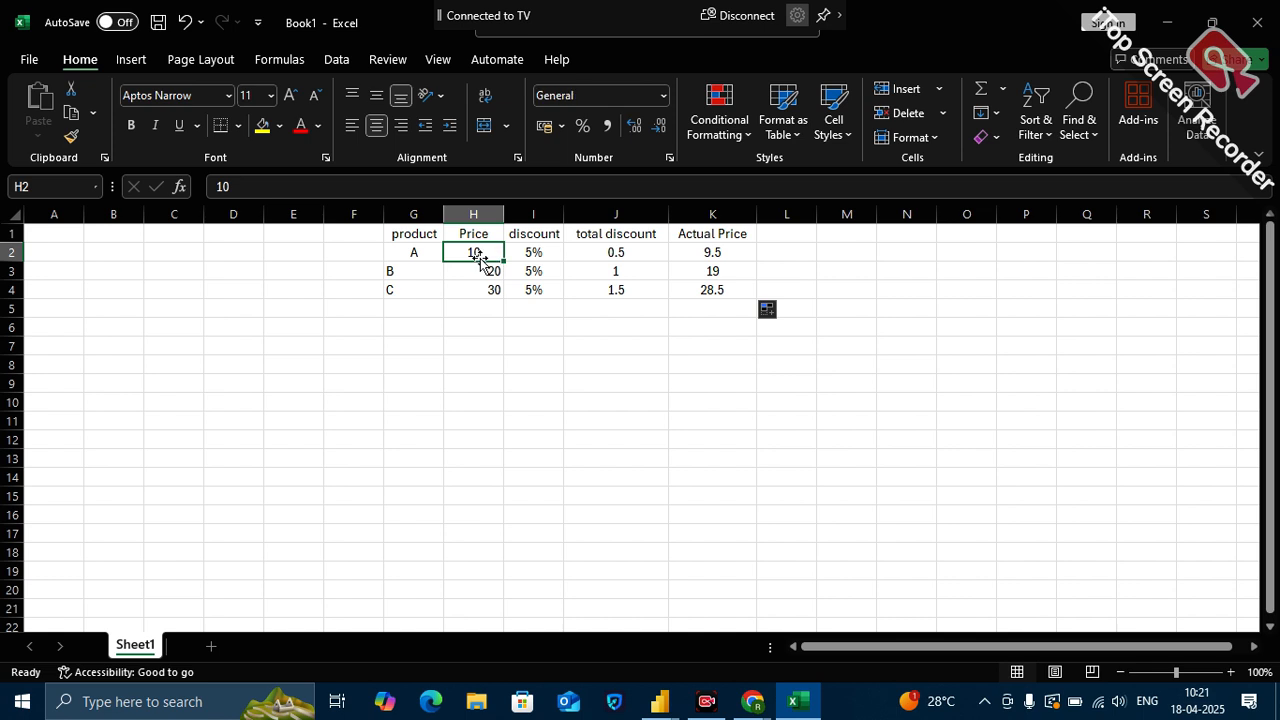
click(531, 252)
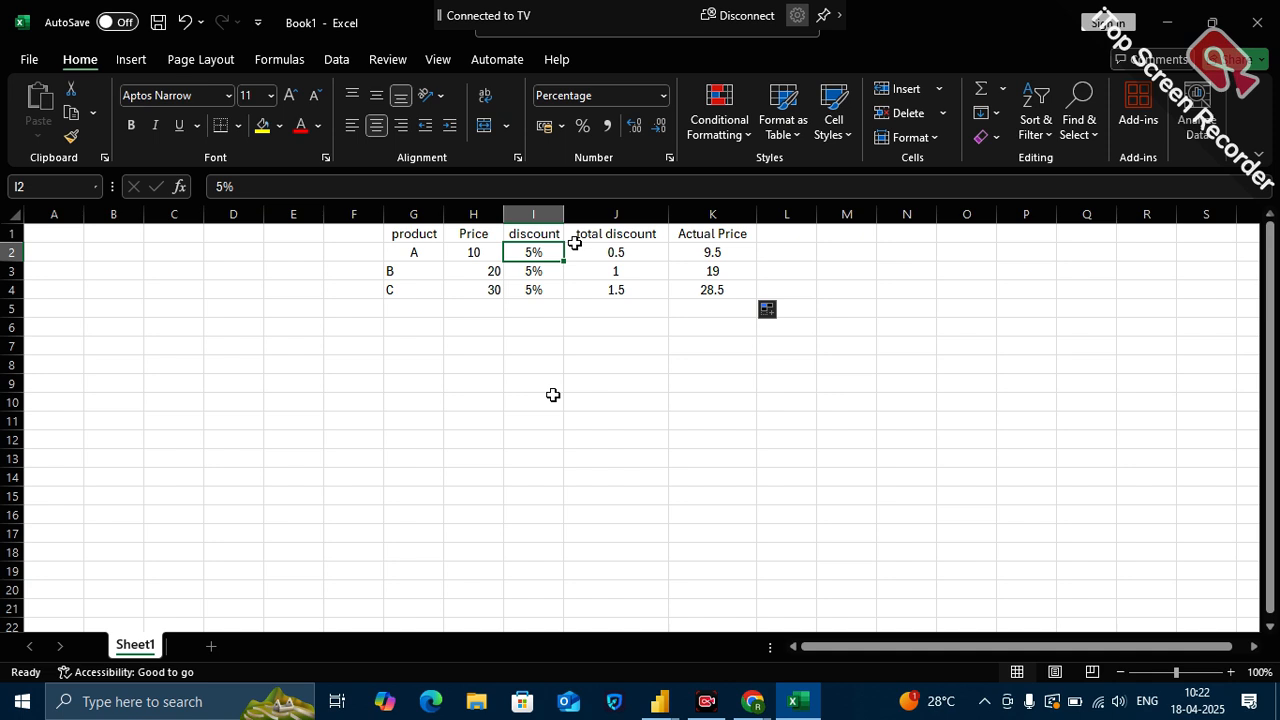
- Enter 1 in cell B2 and -1 in cell A2 beside it
click(135, 257)
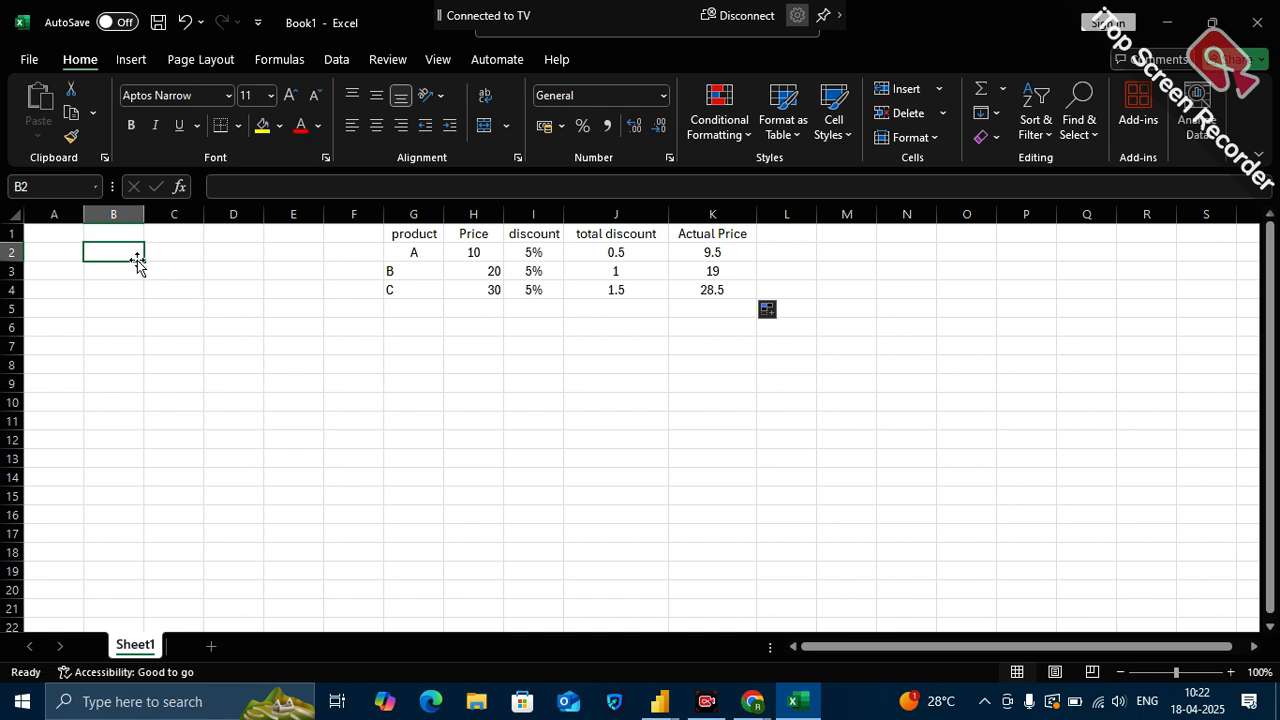
text(1)
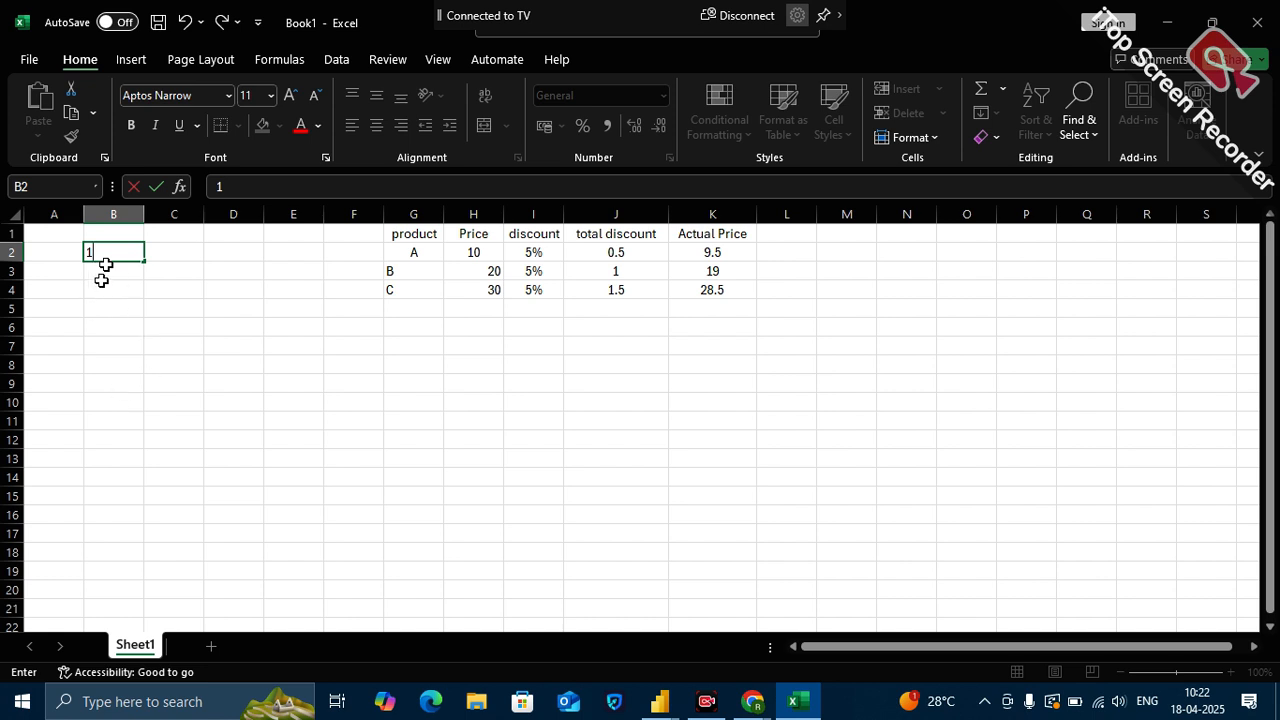
key(Left)
text(1)
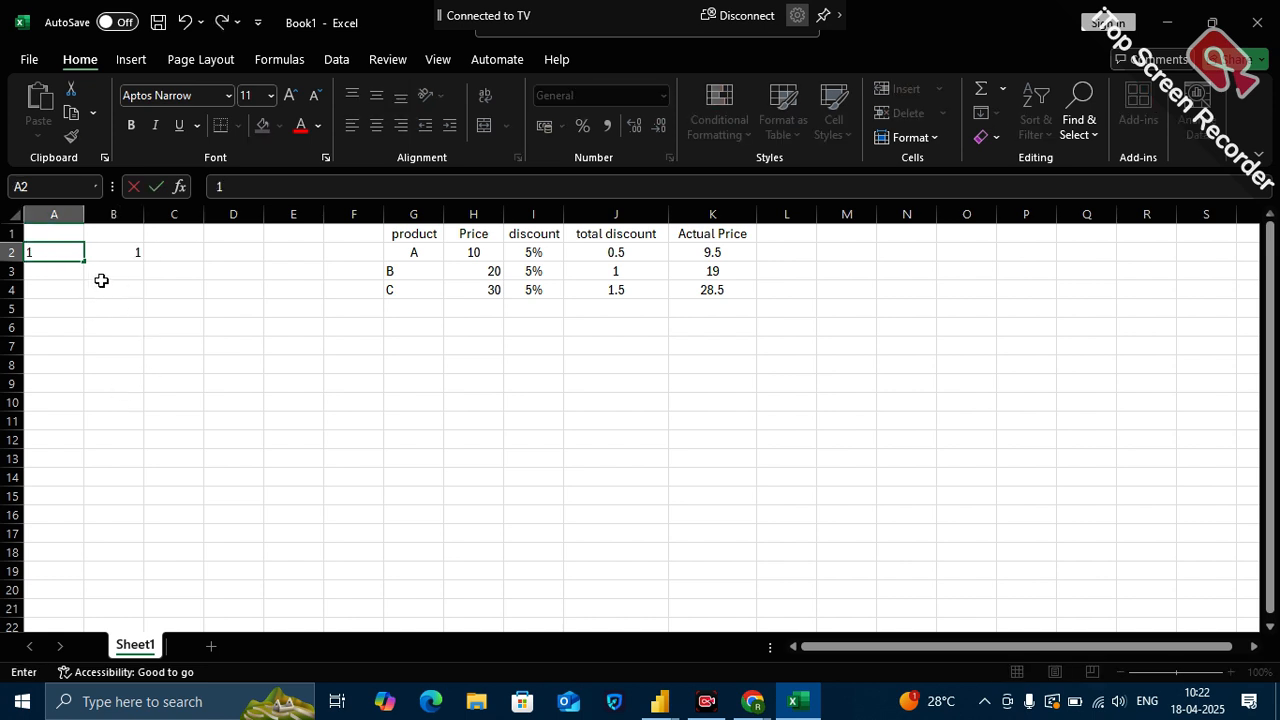
key(BackSpace)
text(-1)
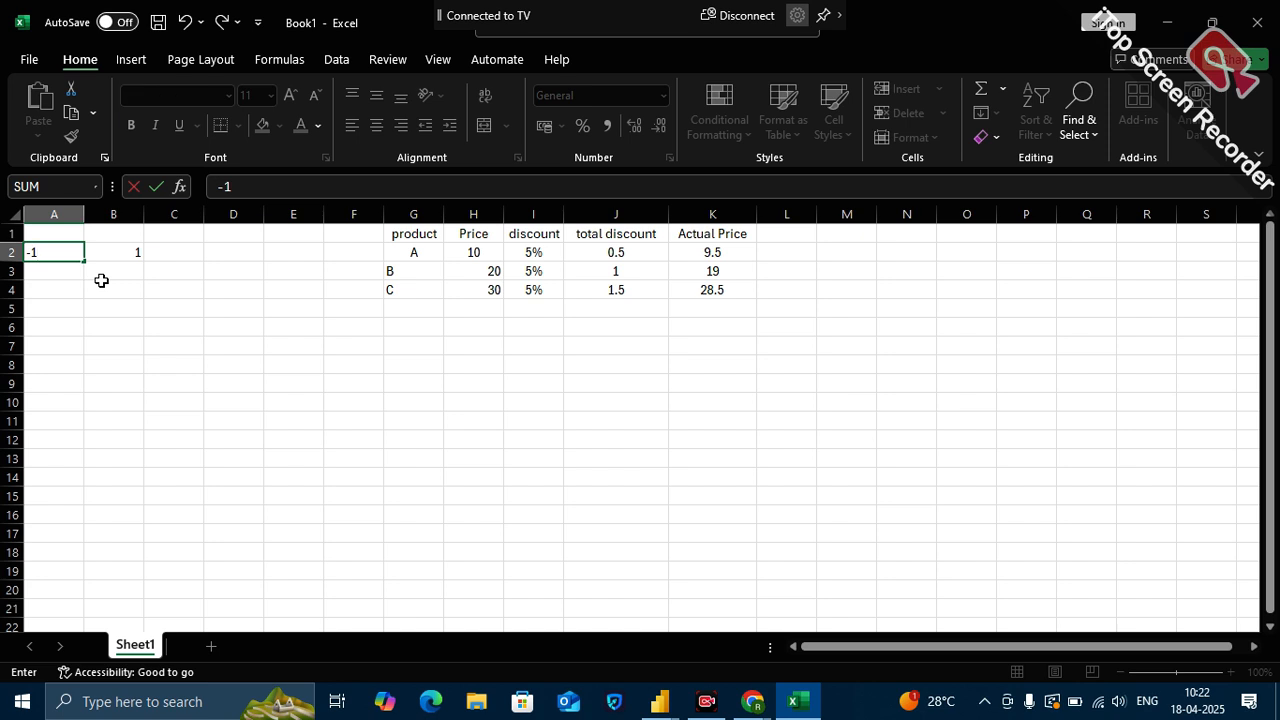
- Enter 1 in cell A8 as the upper end of the example range
click(61, 365)
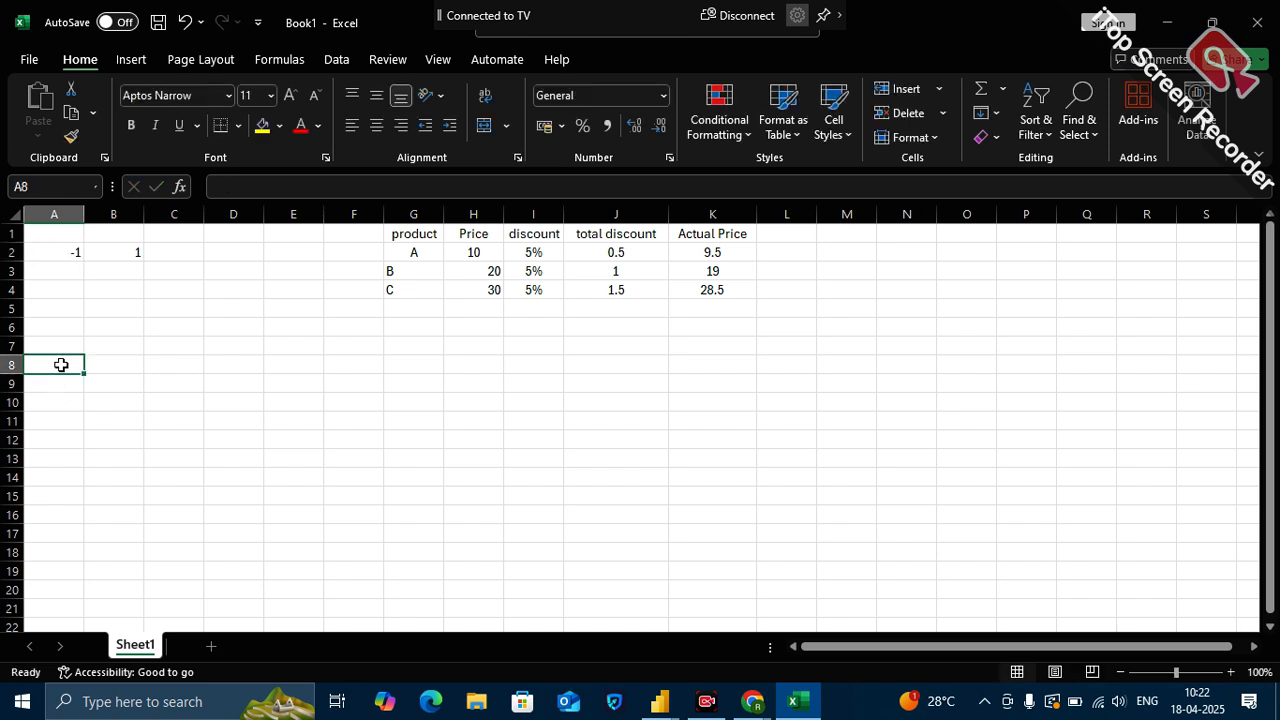
text(1)
click(131, 382)
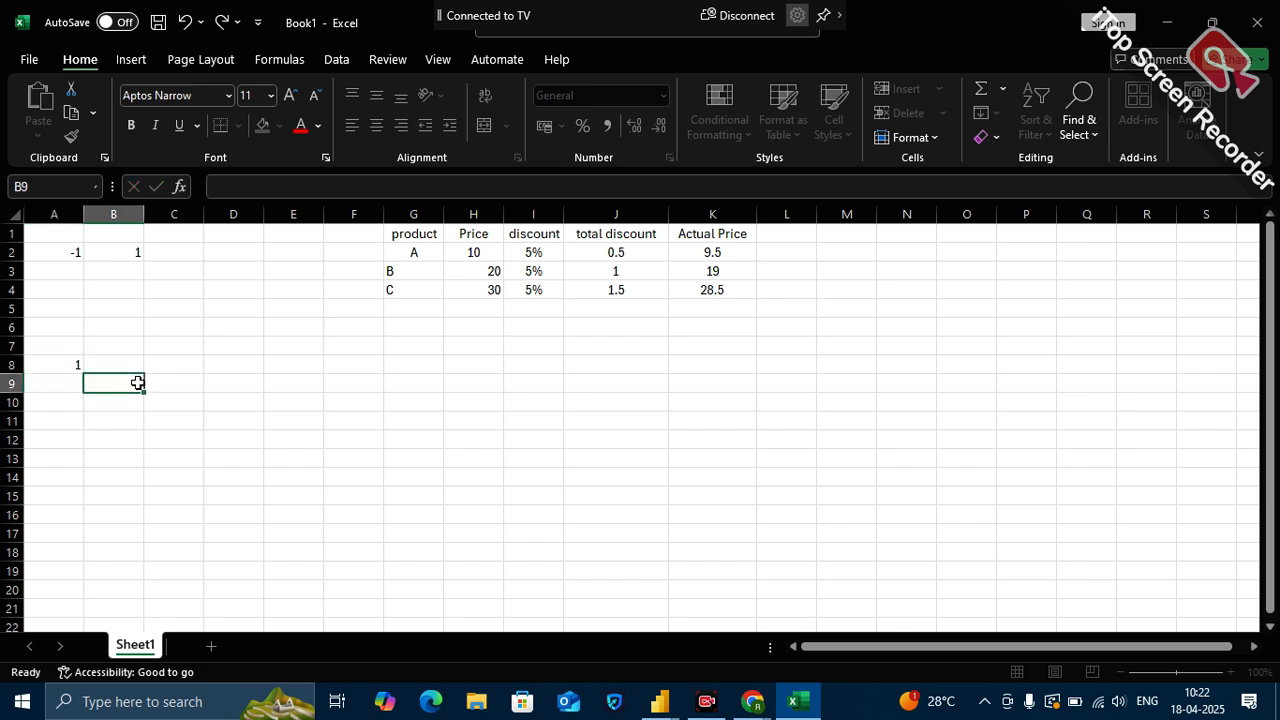
- Enter -0.95 in cell A3, directly below the -1
click(79, 271)
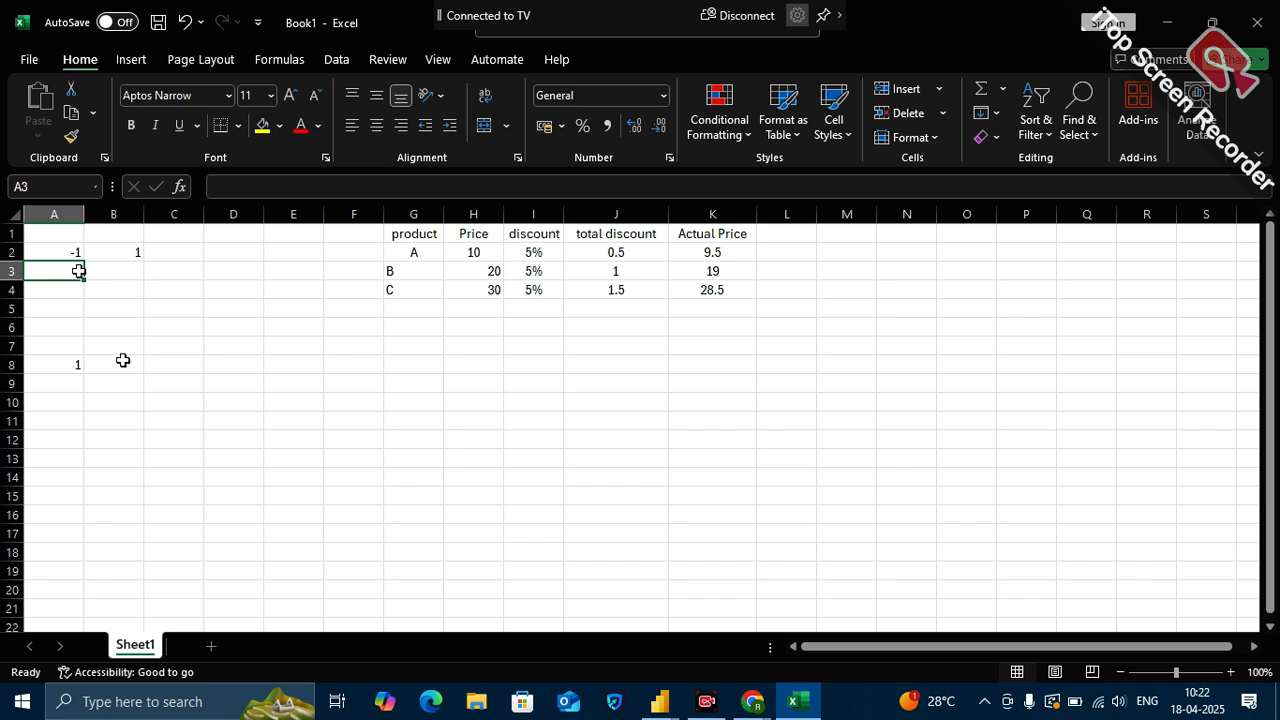
text(0)
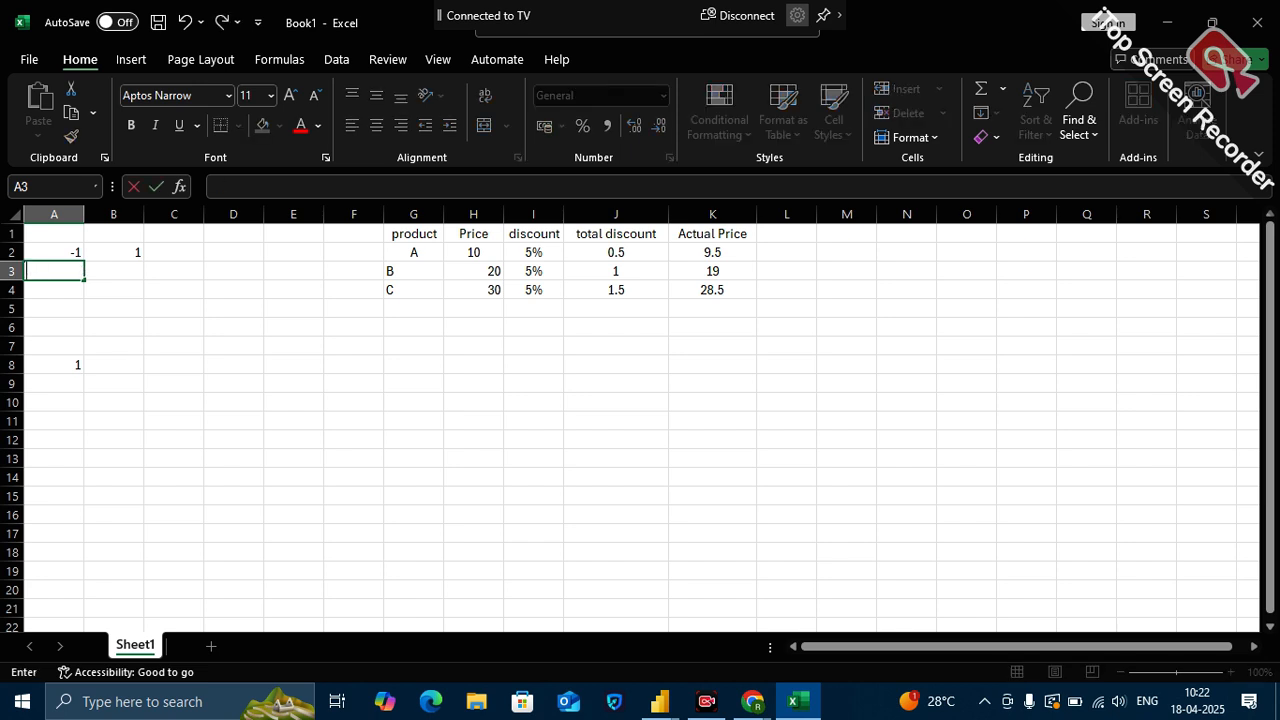
key(BackSpace)
text(-)
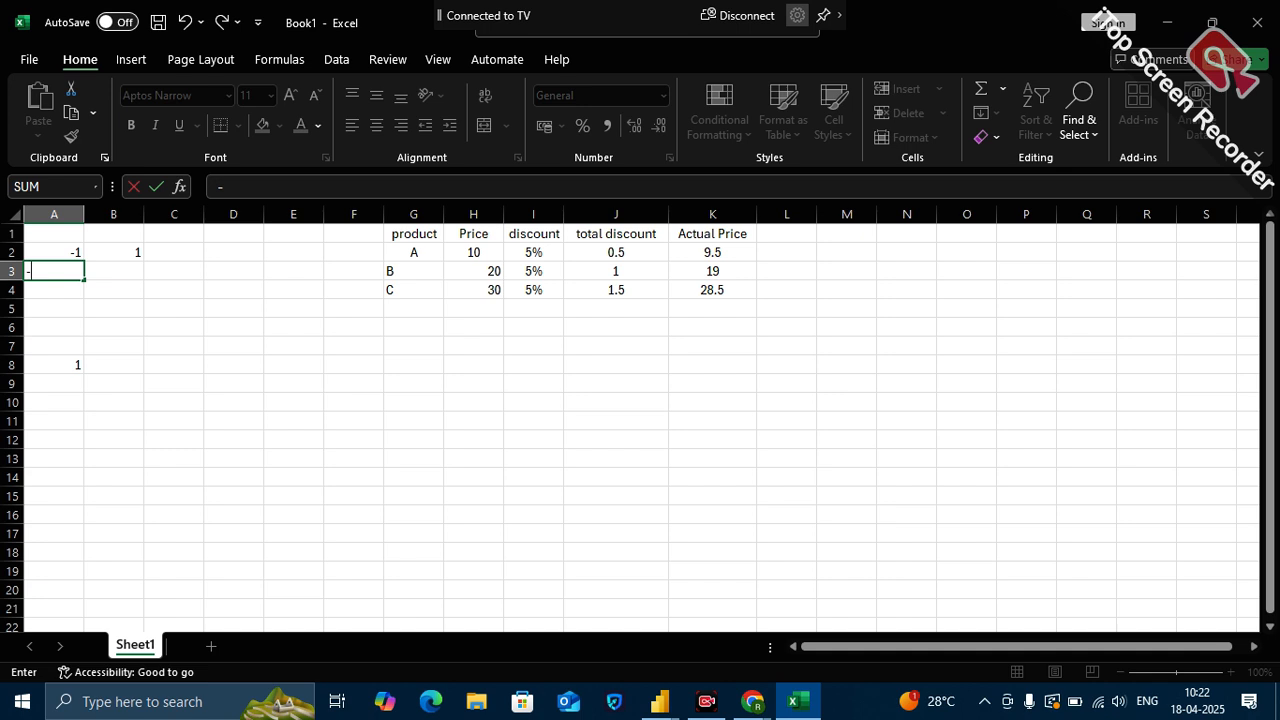
text(0.05)
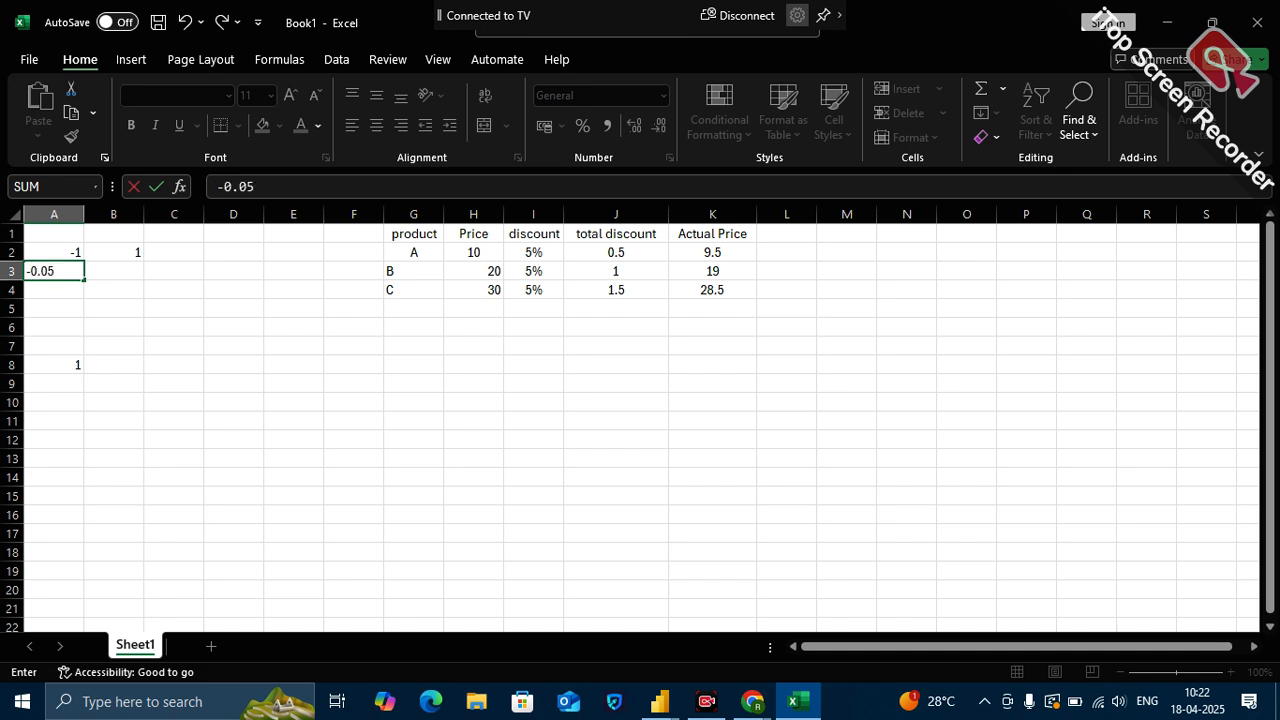
click(72, 289)
double_click(74, 271)
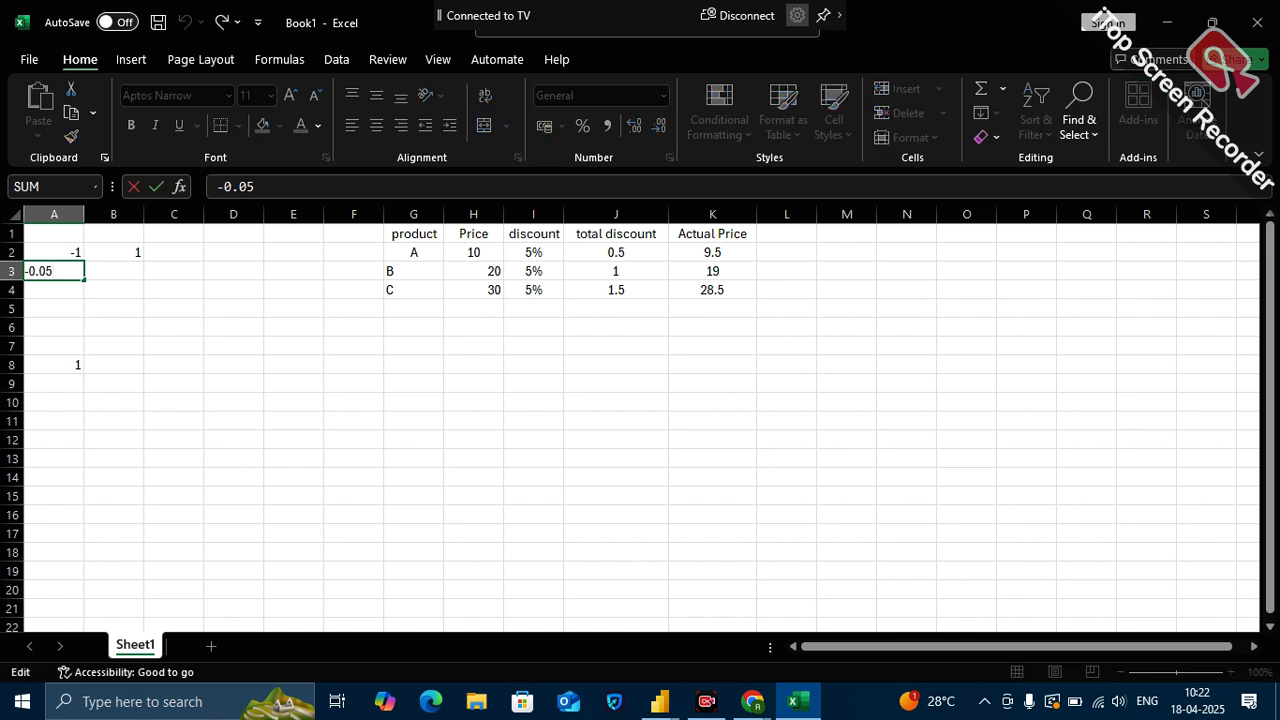
key(BackSpace)
text(9)
click(57, 297)
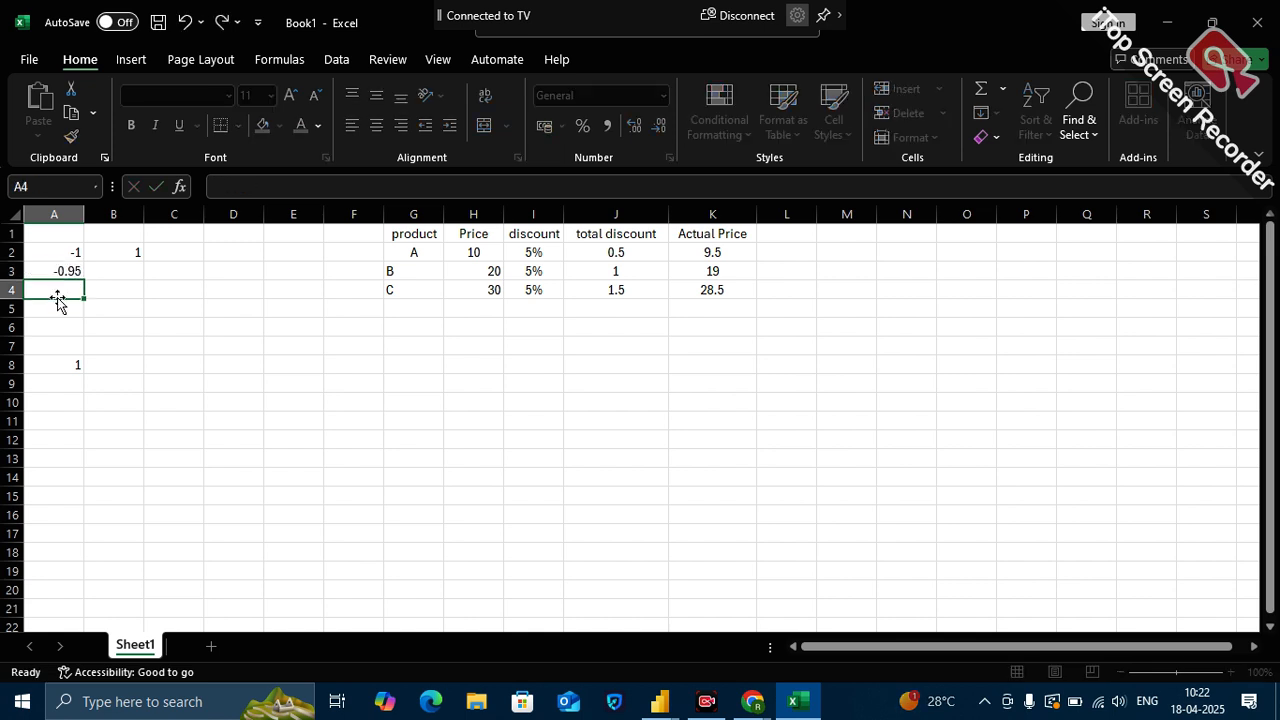
- Enter 0.95 in cell A7, directly above the 1 in column A
click(70, 350)
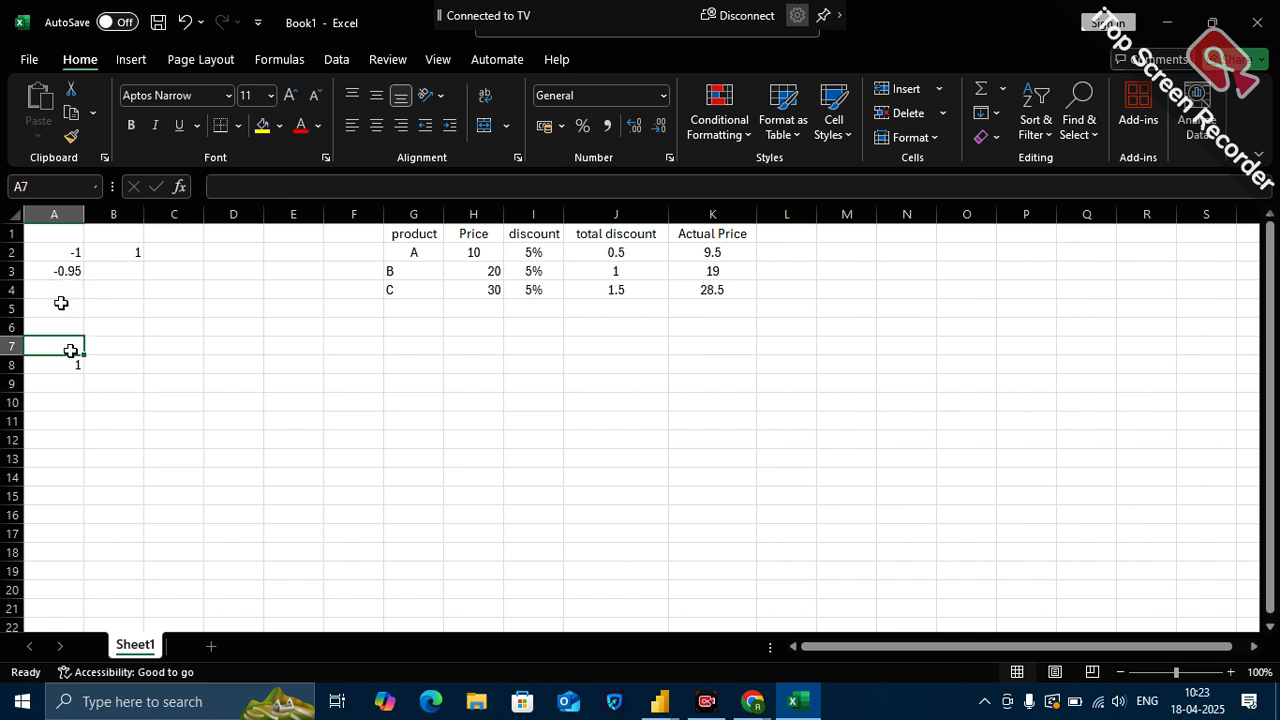
text(0.95)
click(69, 365)
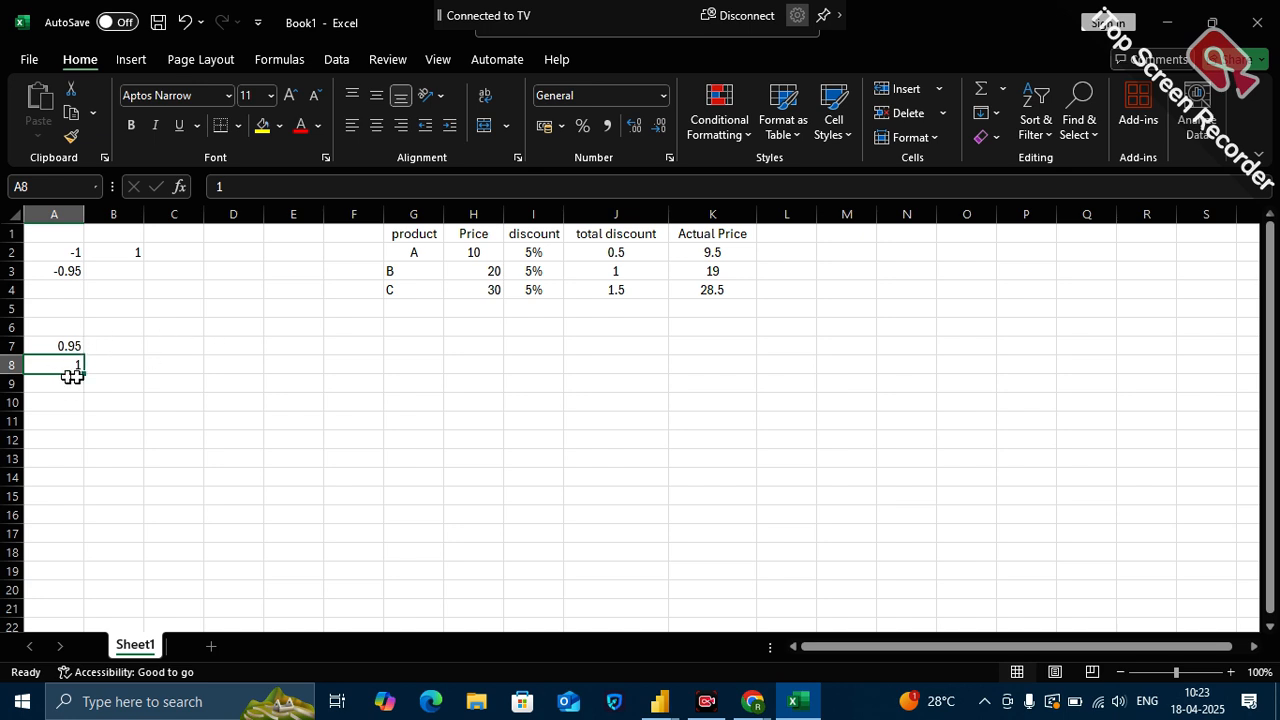
- Compare product A's discount with its Actual Price, and examine the range start in A2 and the Price and Actual Price columns
click(533, 252)
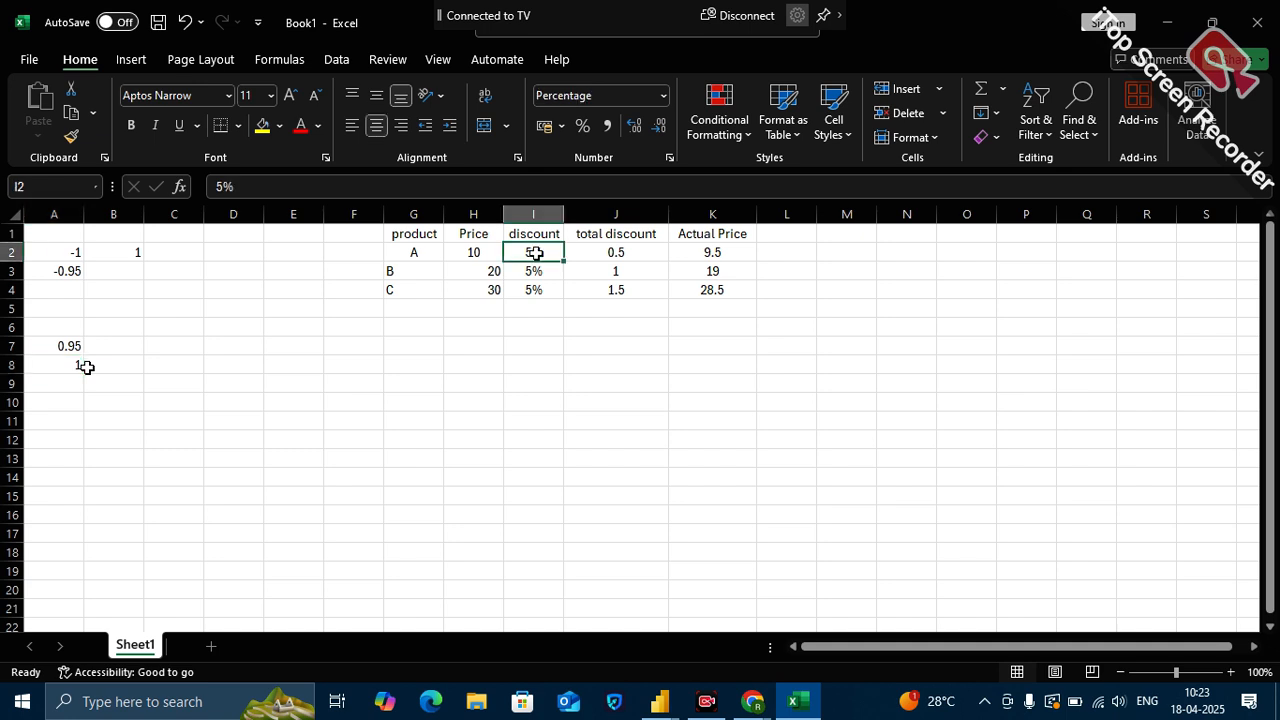
click(725, 256)
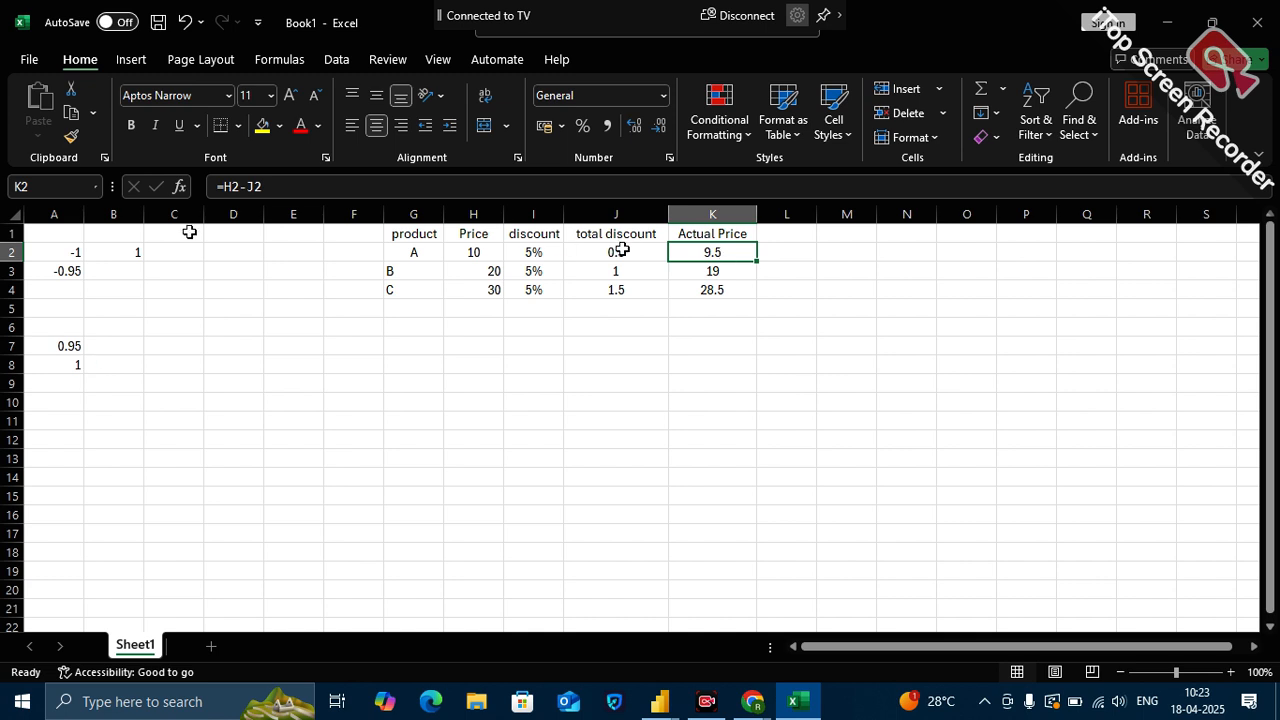
click(60, 256)
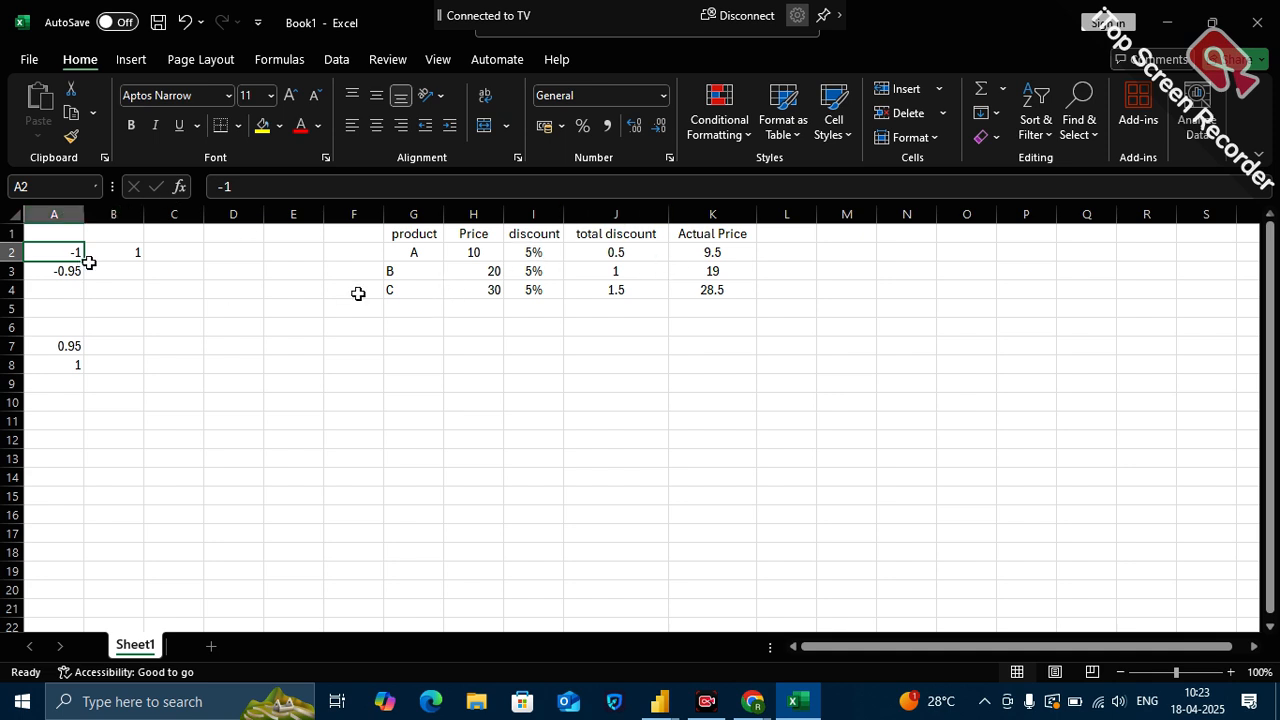
click(700, 218)
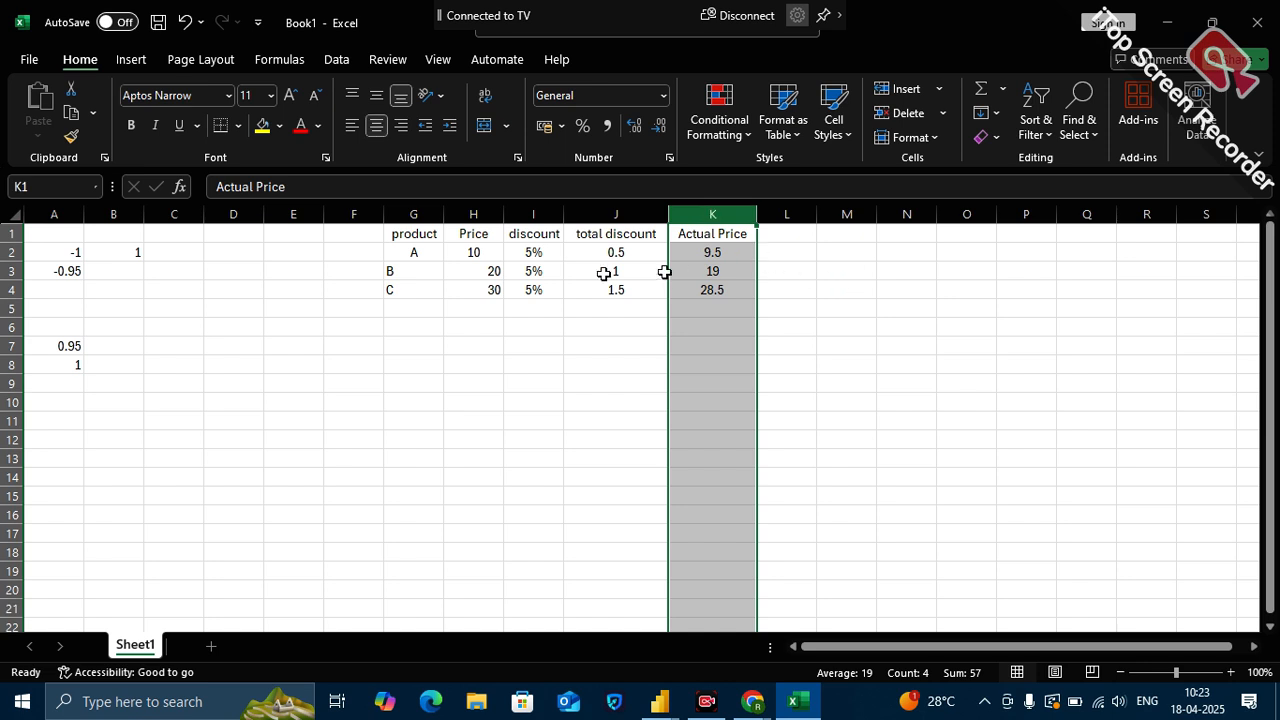
click(480, 254)
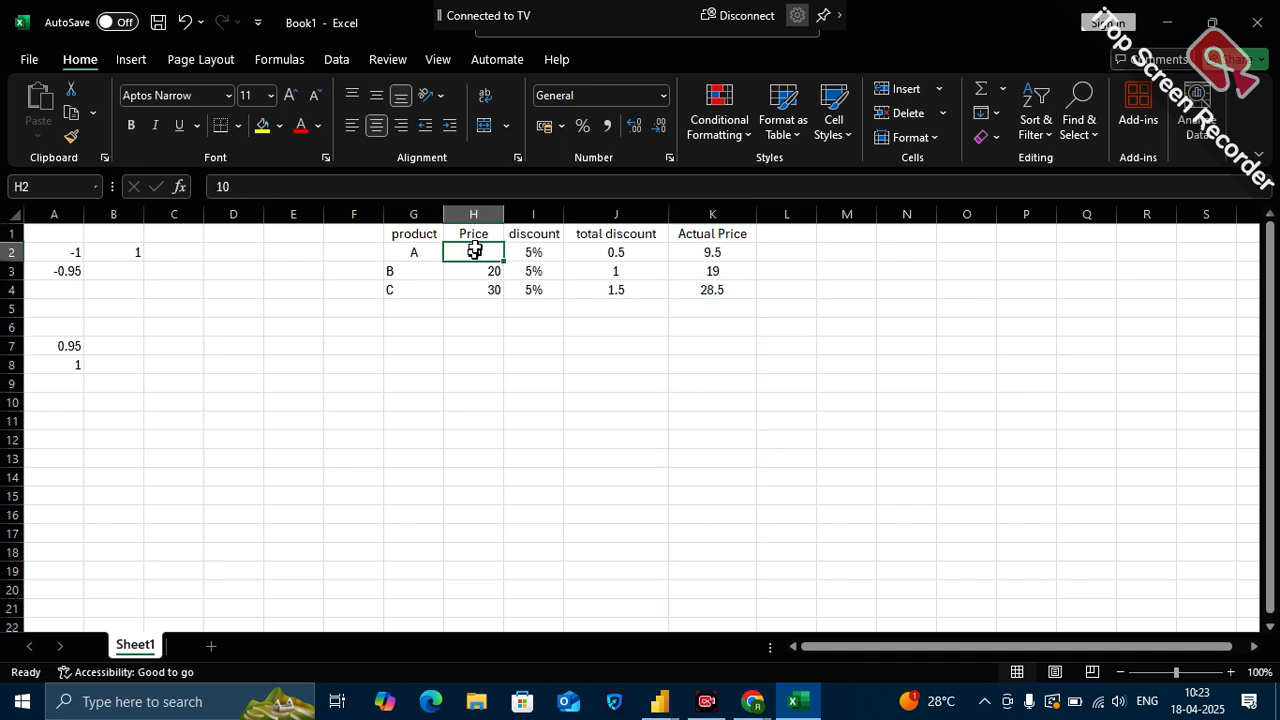
click(474, 214)
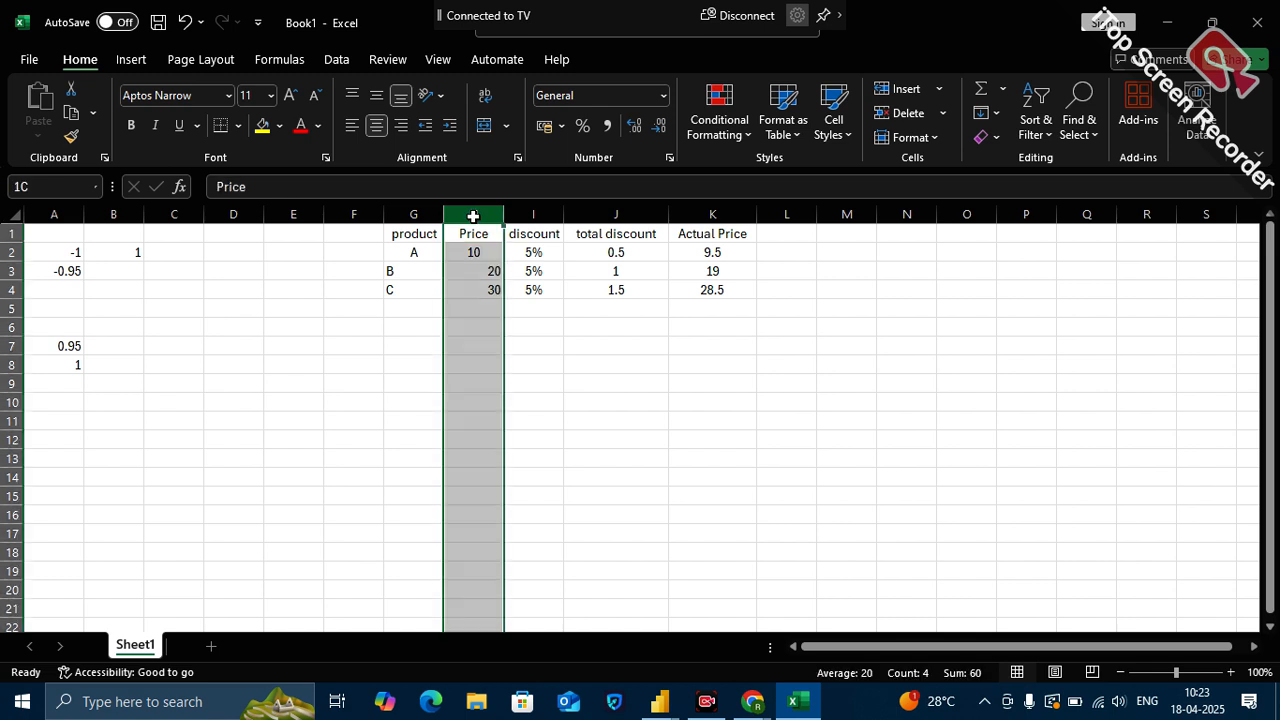
click(510, 252)
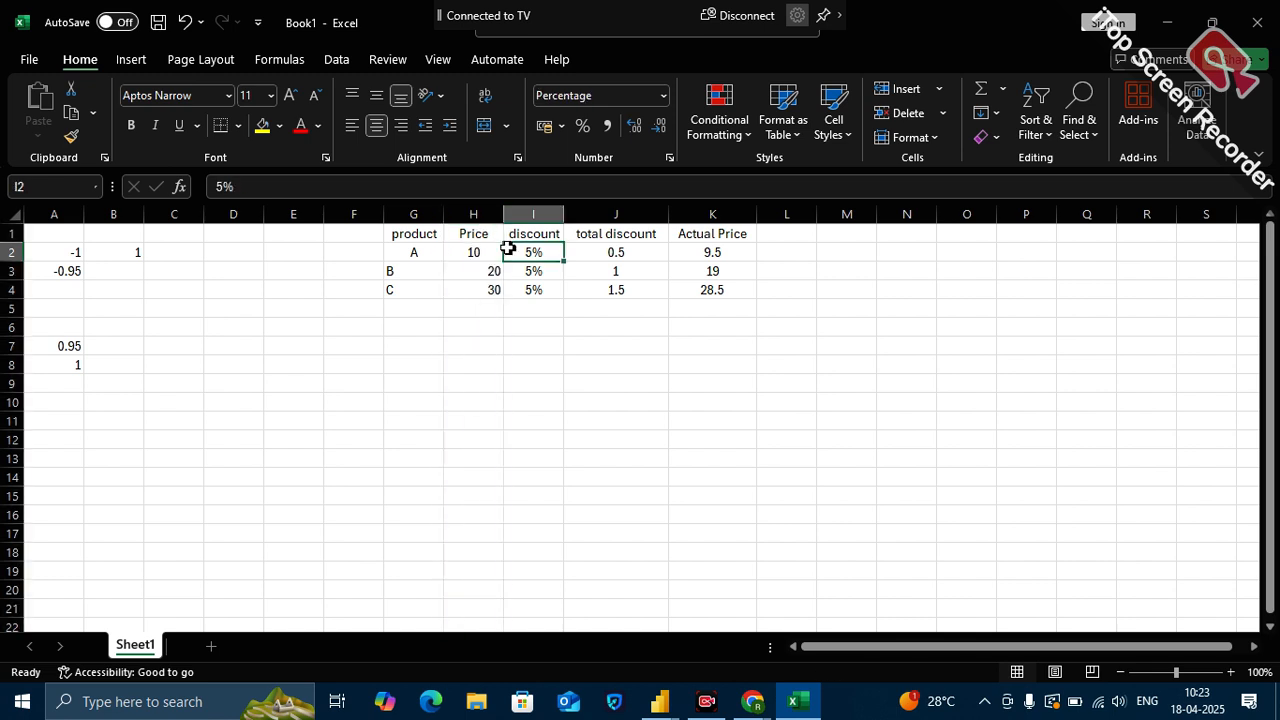
click(472, 207)
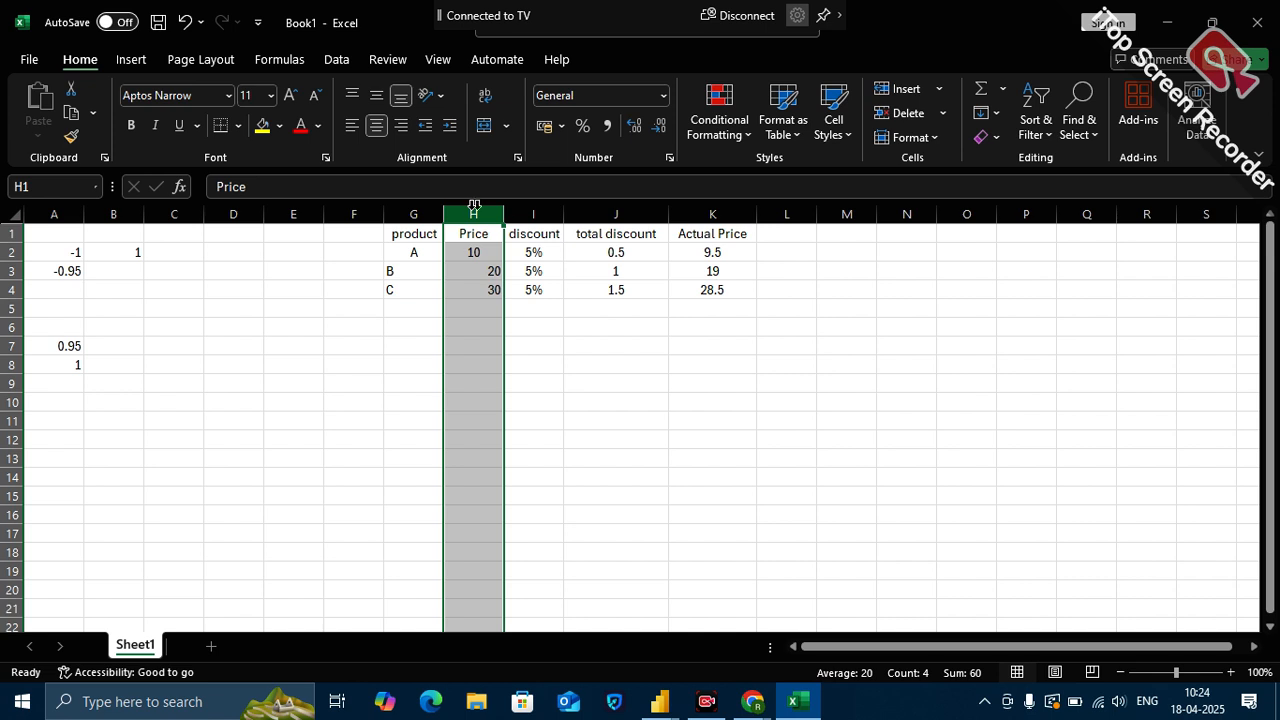
click(571, 358)
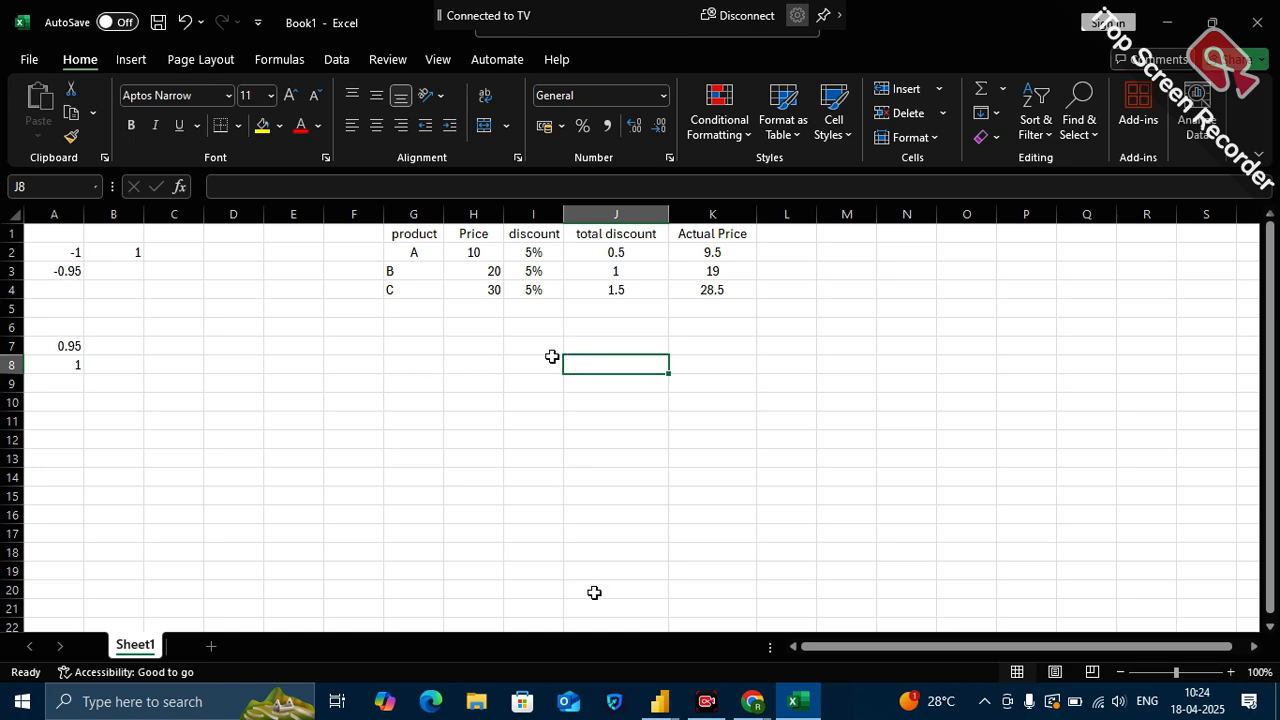
mouse_move(656, 708)
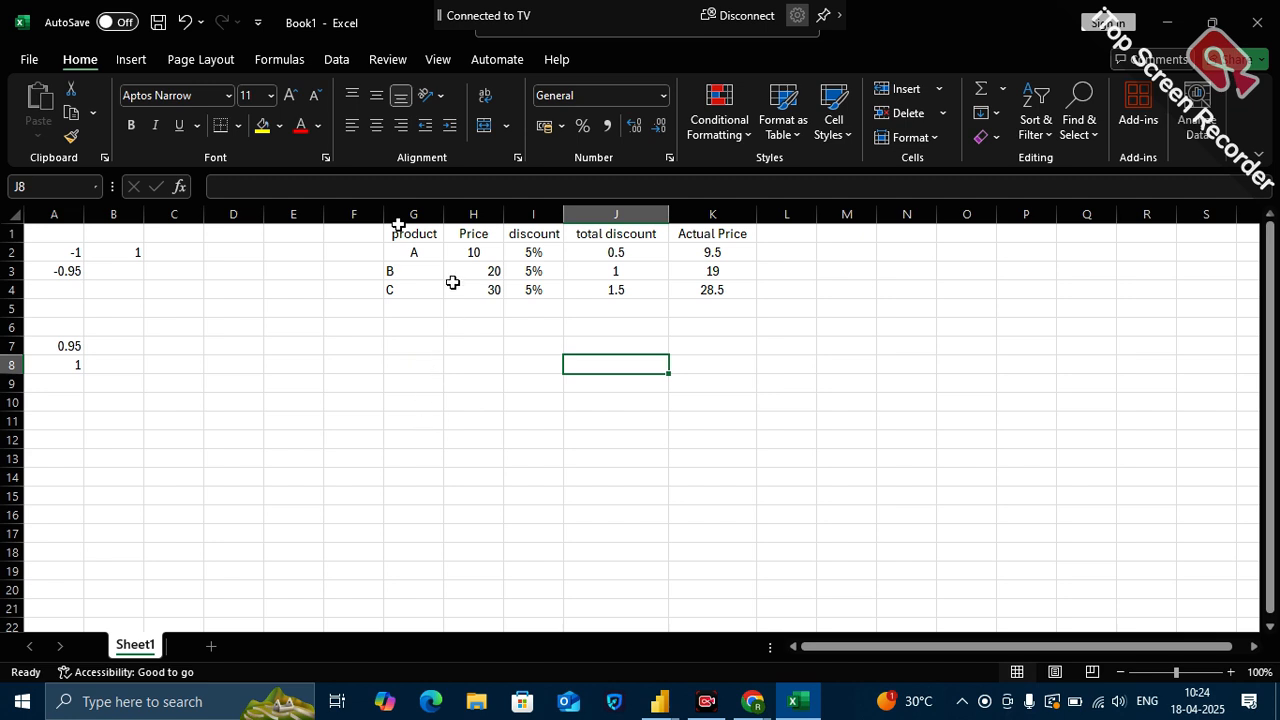
click(540, 251)
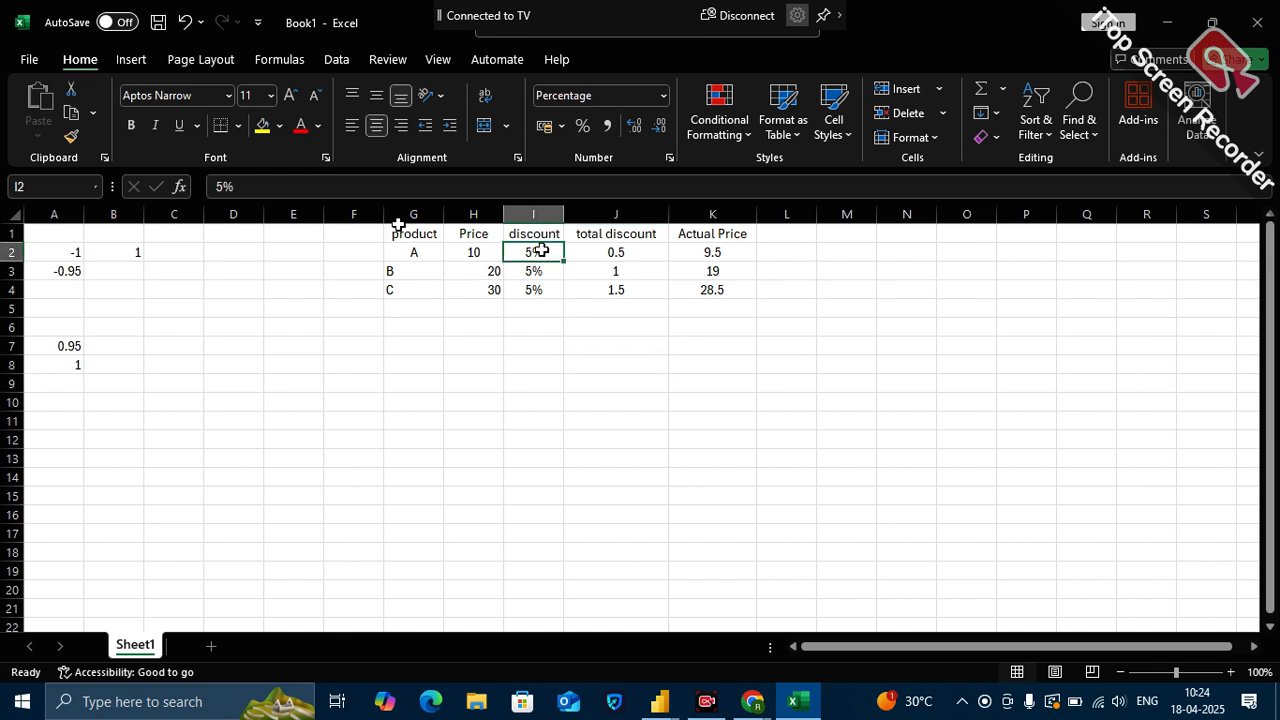
click(716, 249)
click(542, 250)
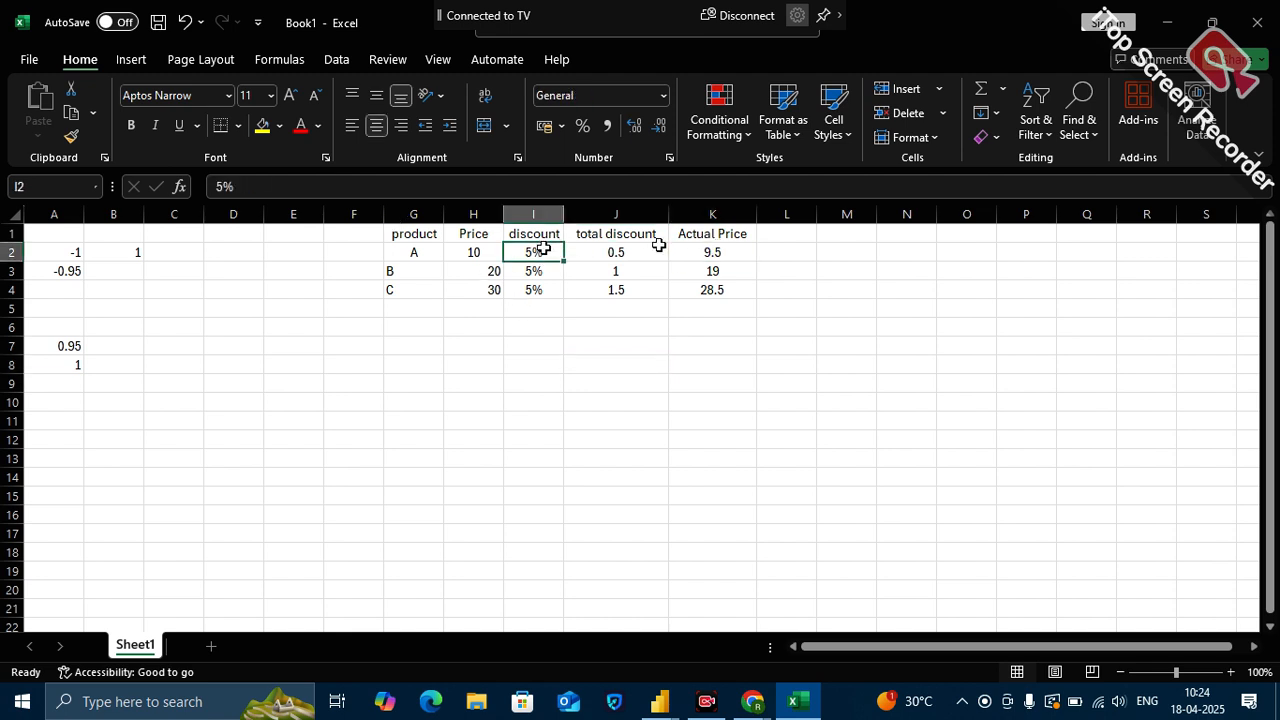
click(734, 251)
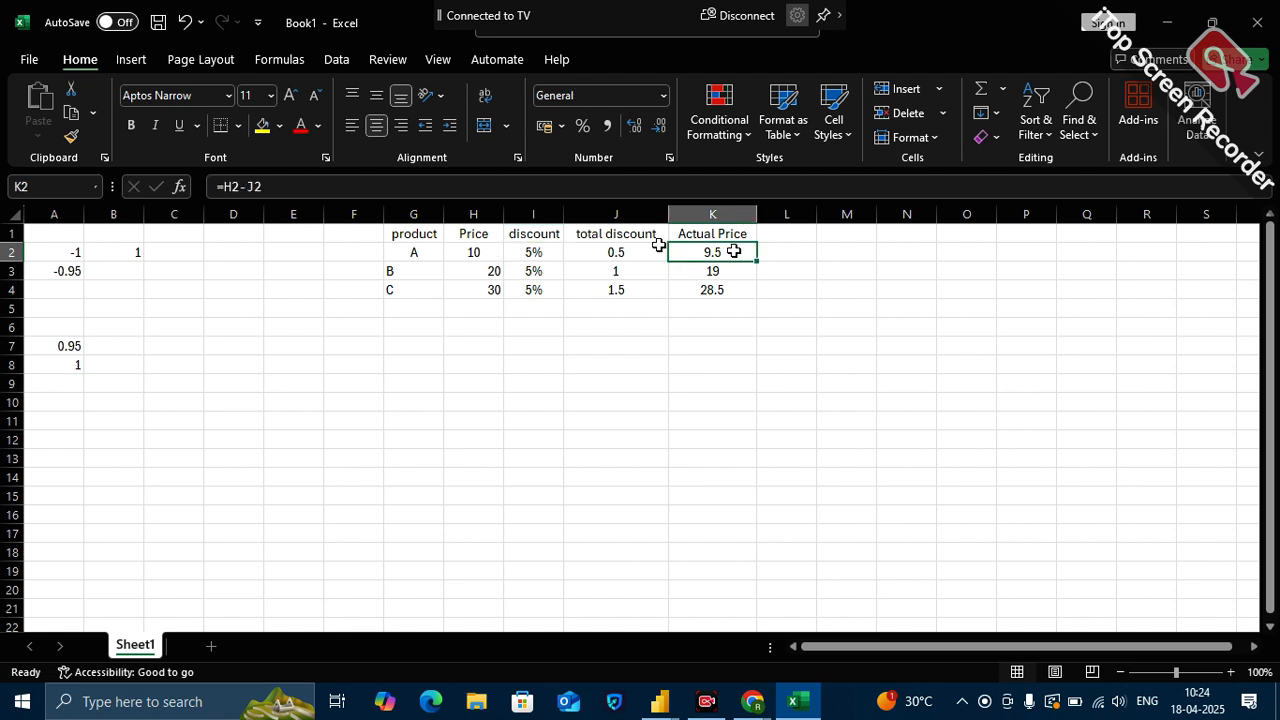
- Change product A's total discount formula in J2 to =H2*(-0.05) and check its Actual Price in K2
click(640, 252)
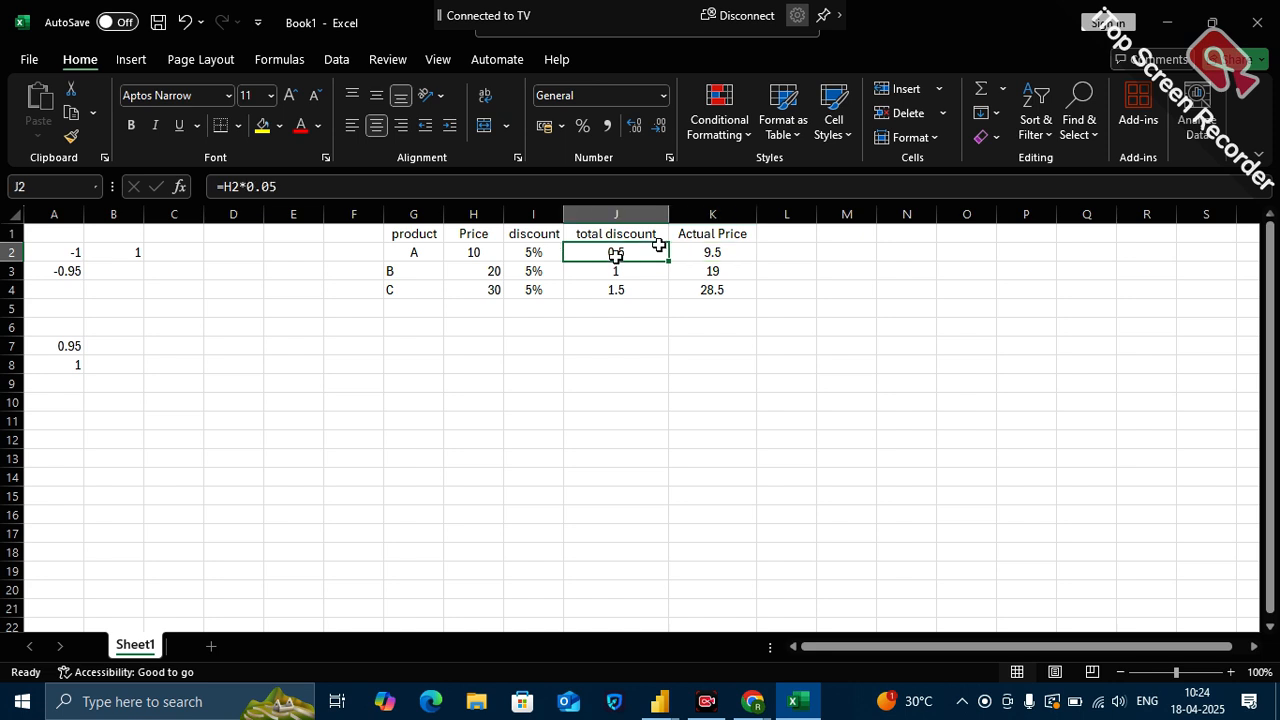
double_click(600, 253)
double_click(599, 252)
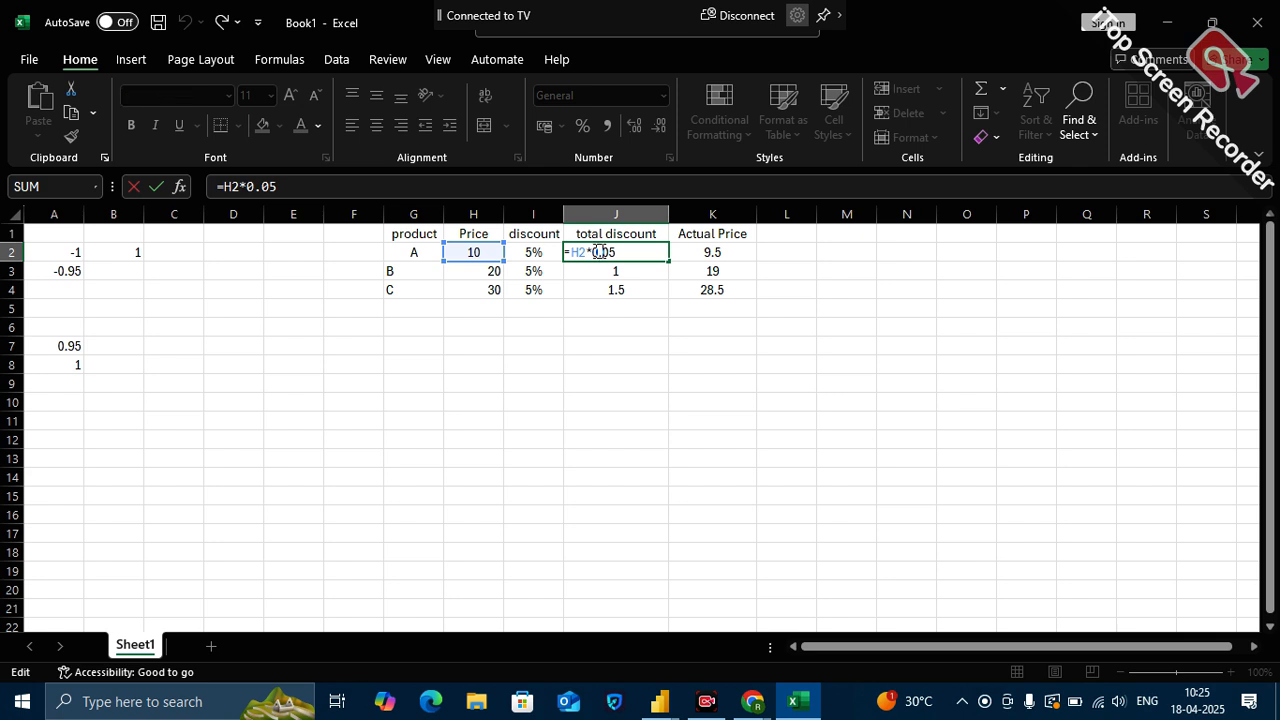
text((-)
key(Return)
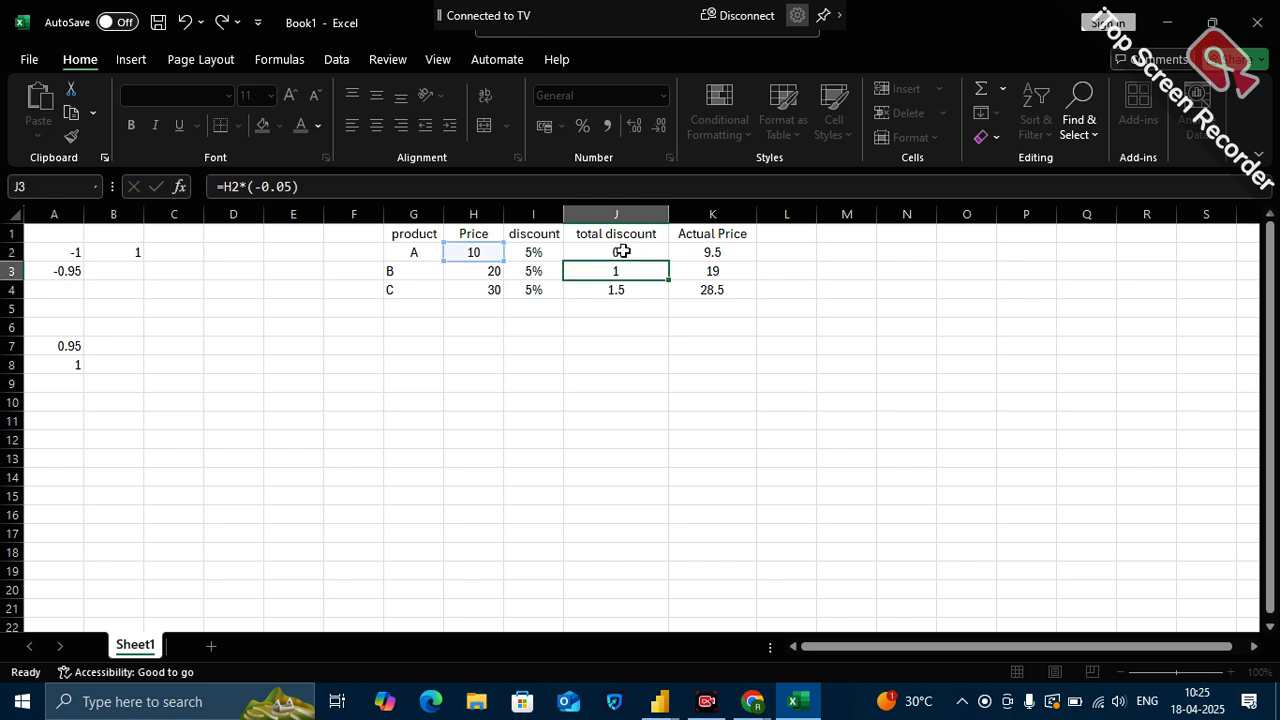
click(723, 255)
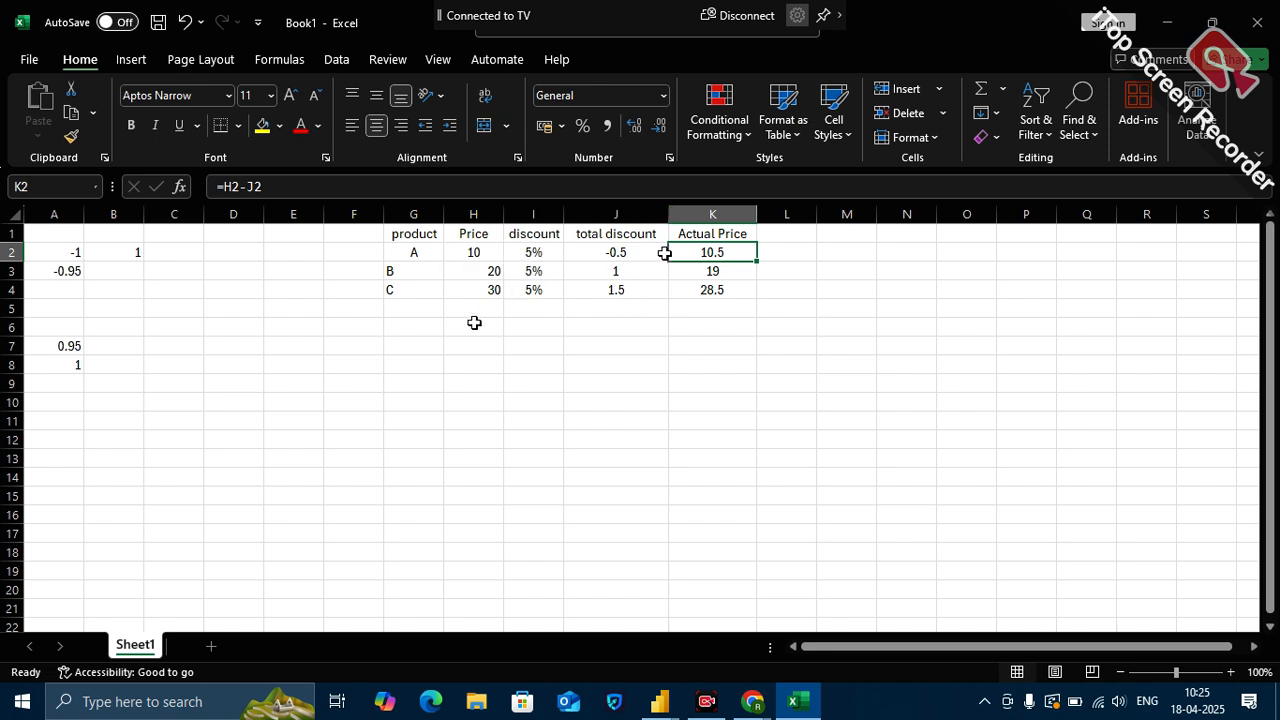
click(621, 409)
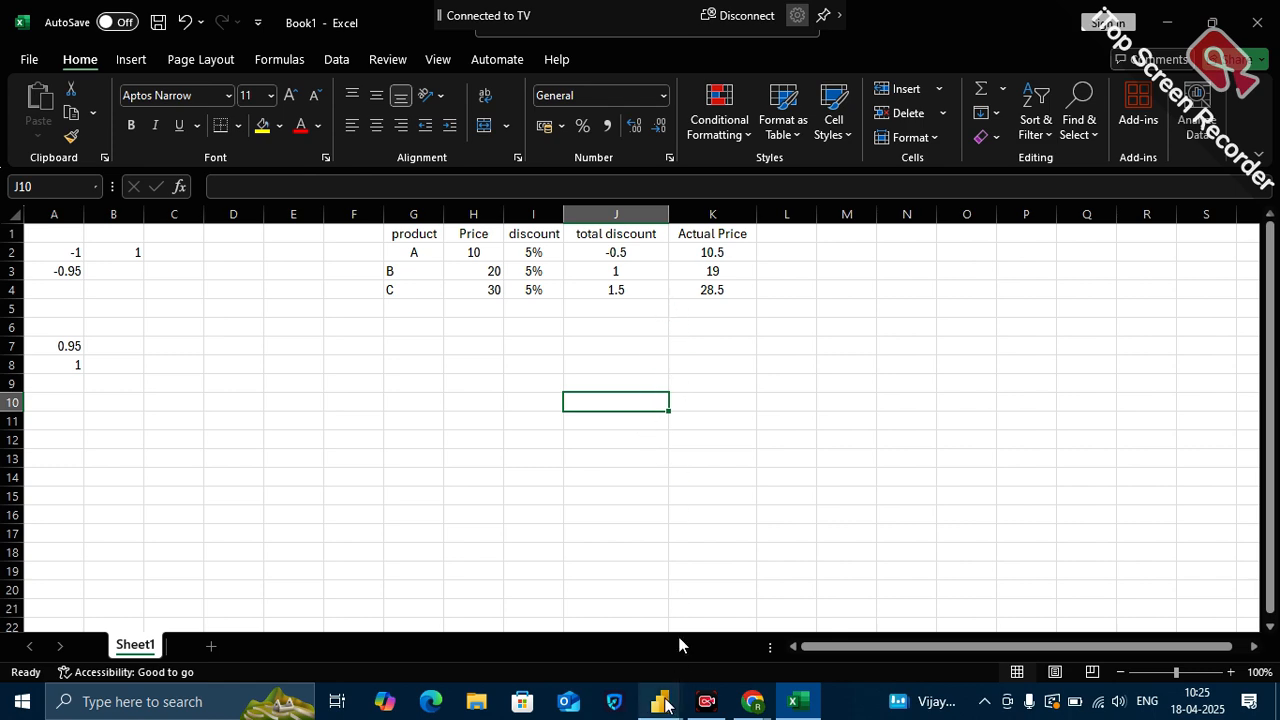
- Switch to Power BI and bring up the PowerBi-0ct2021 report
mouse_move(664, 703)
click(612, 637)
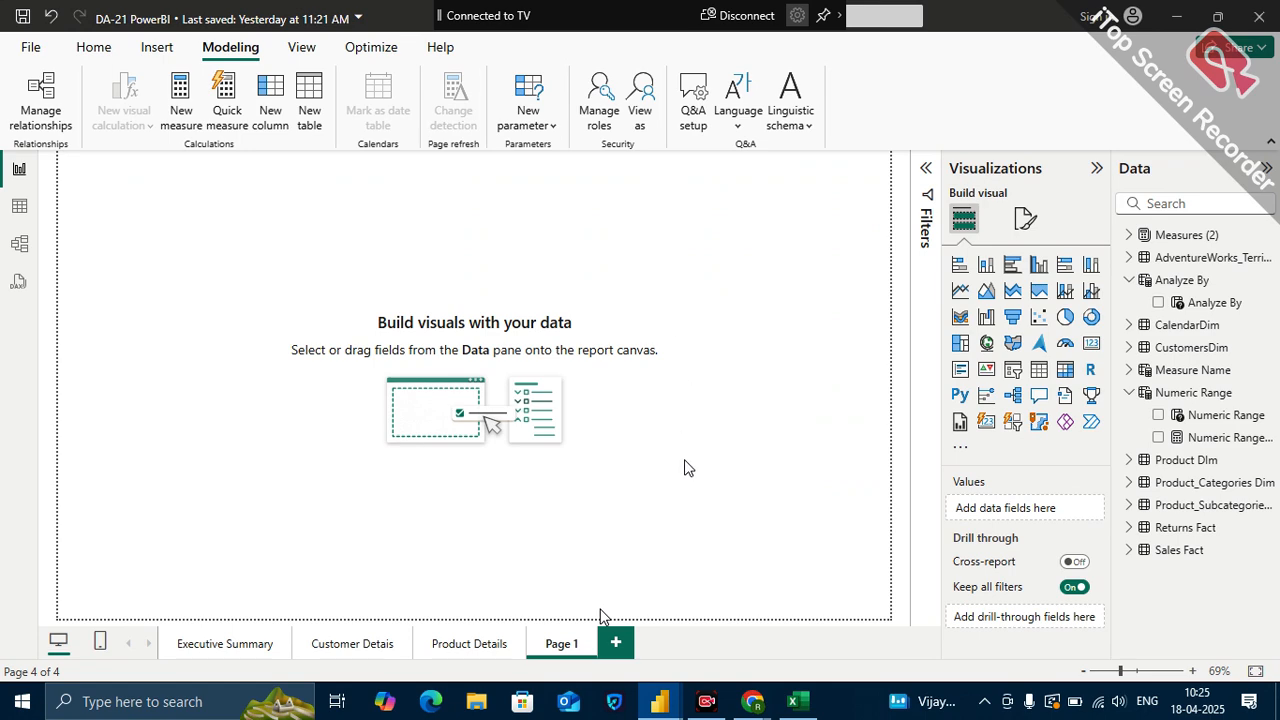
mouse_move(660, 703)
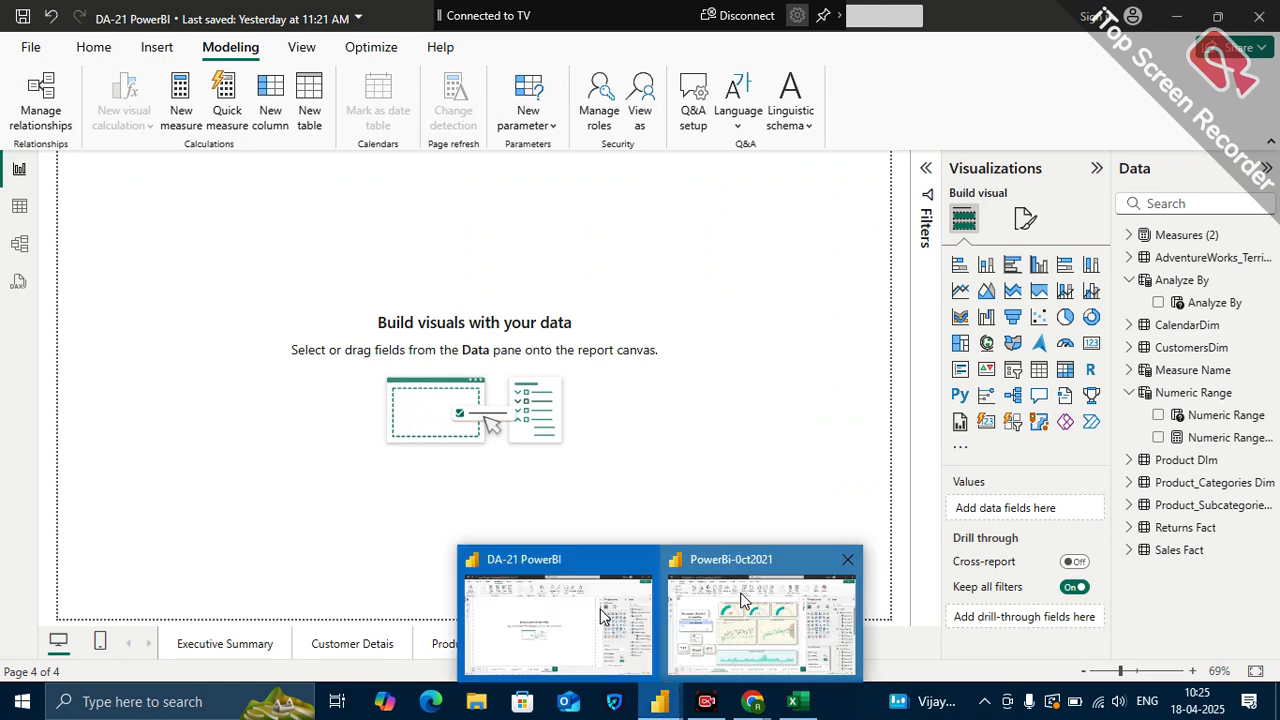
click(745, 605)
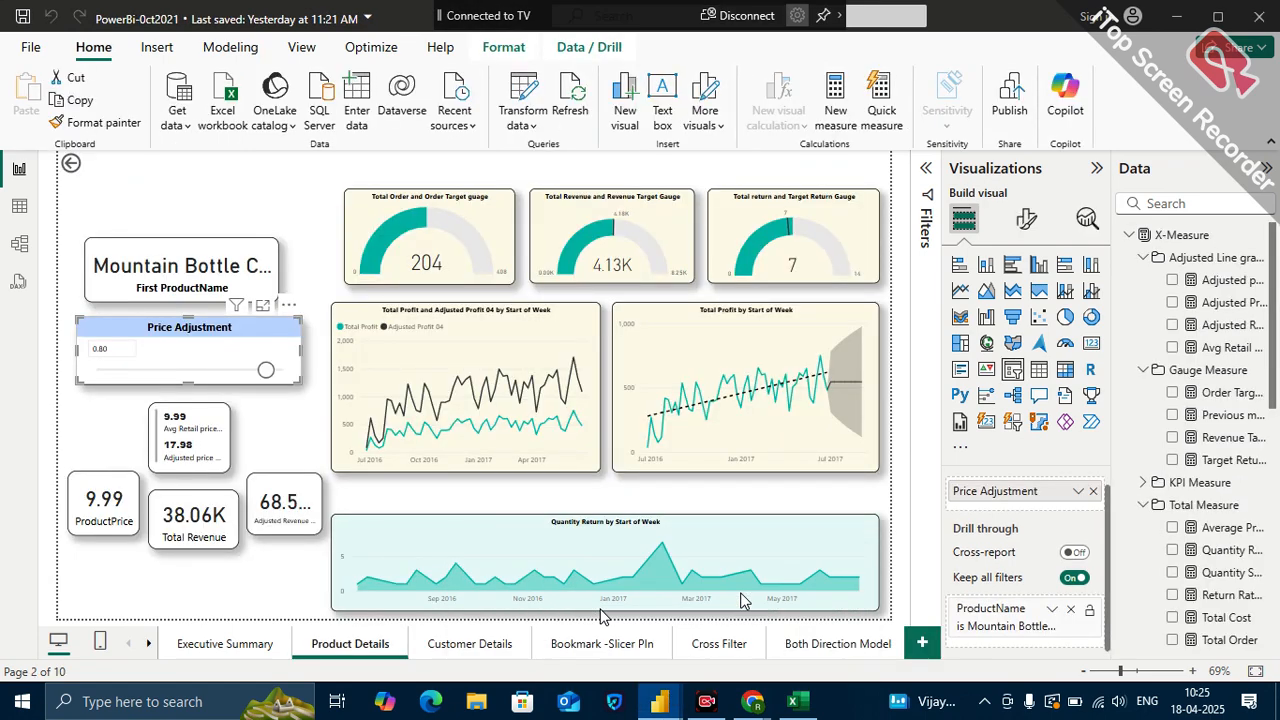
- Move the Price Adjustment slicer to -1.00, -0.70 and finally 0.20 to compare adjusted profit with total profit
click(519, 333)
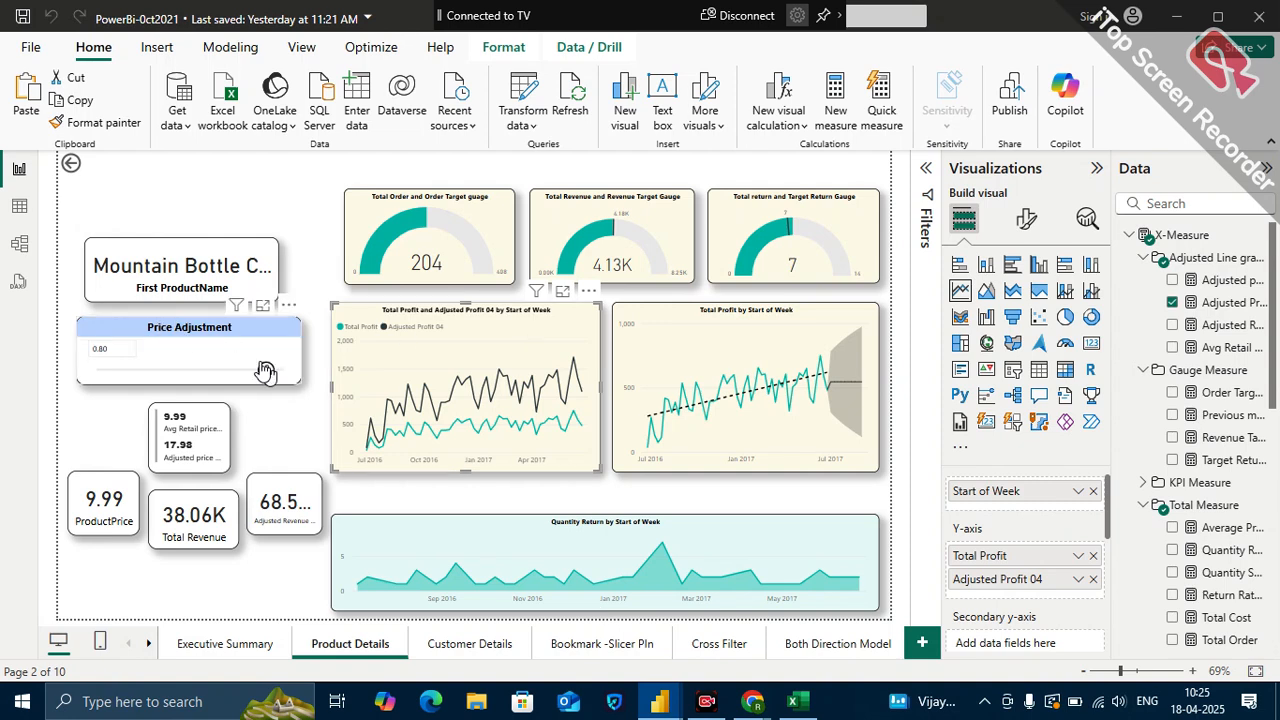
drag(265, 371, 108, 372)
click(88, 375)
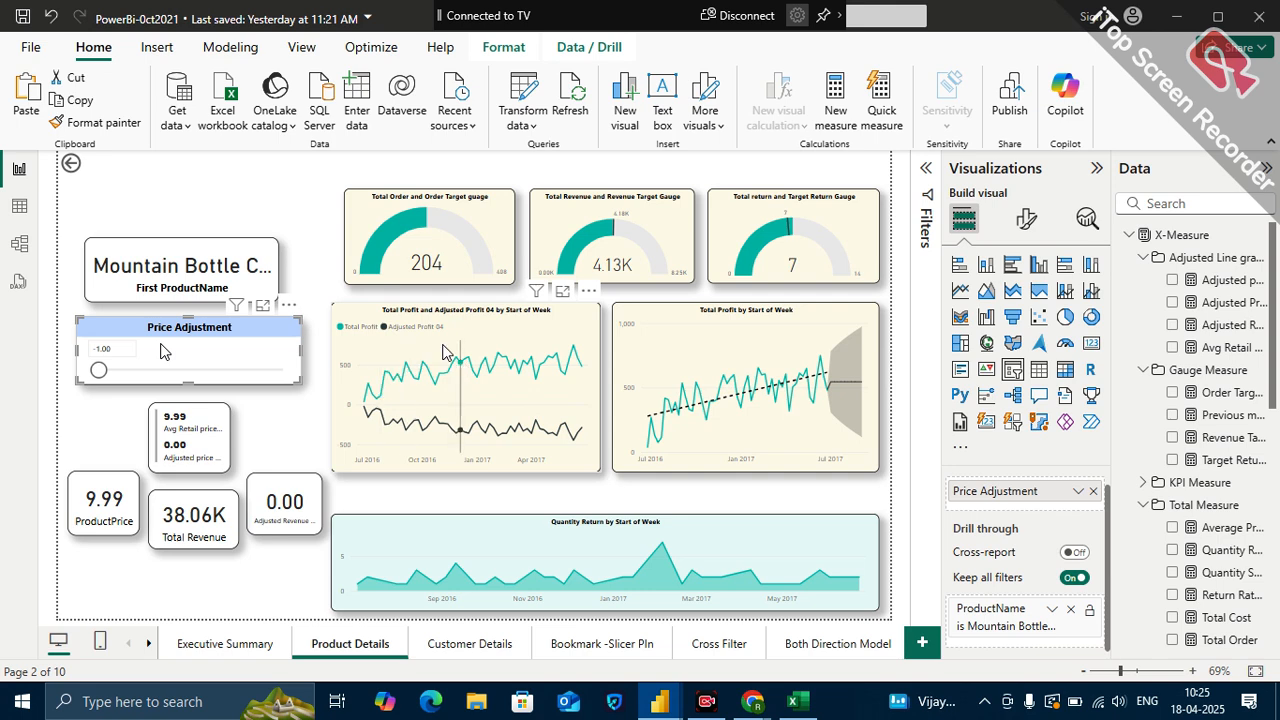
drag(104, 374, 126, 370)
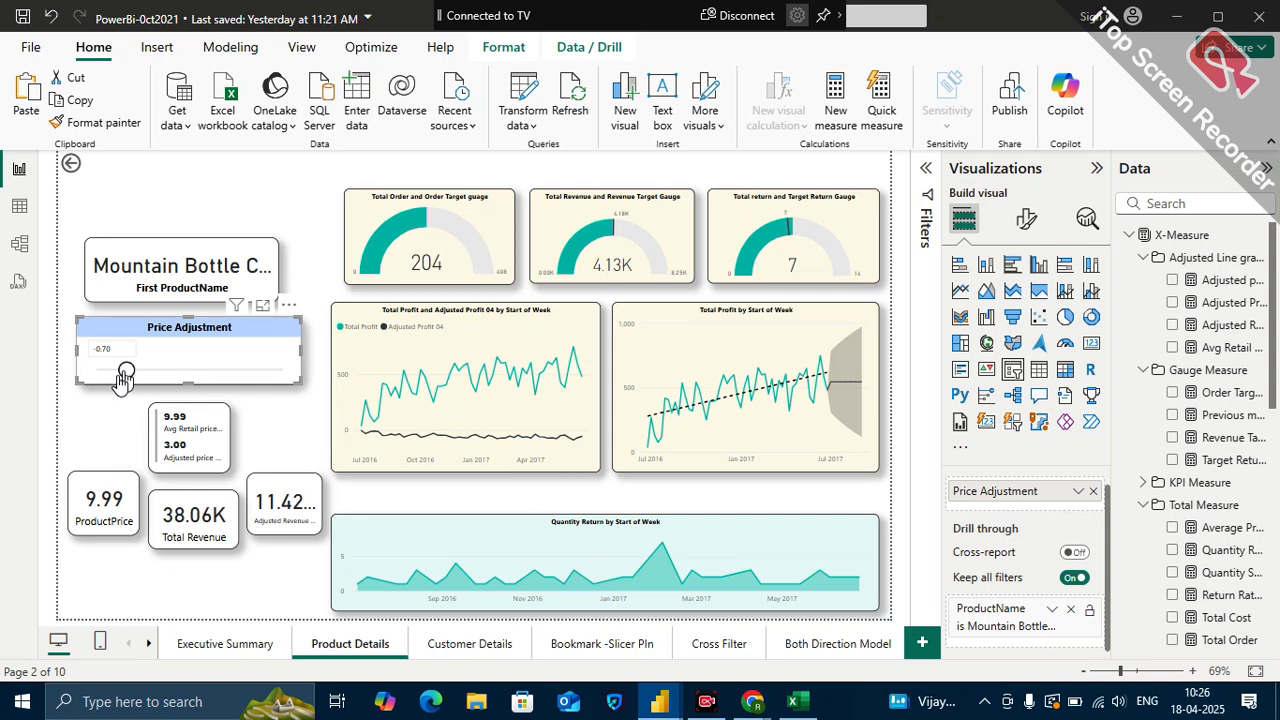
drag(124, 372, 210, 370)
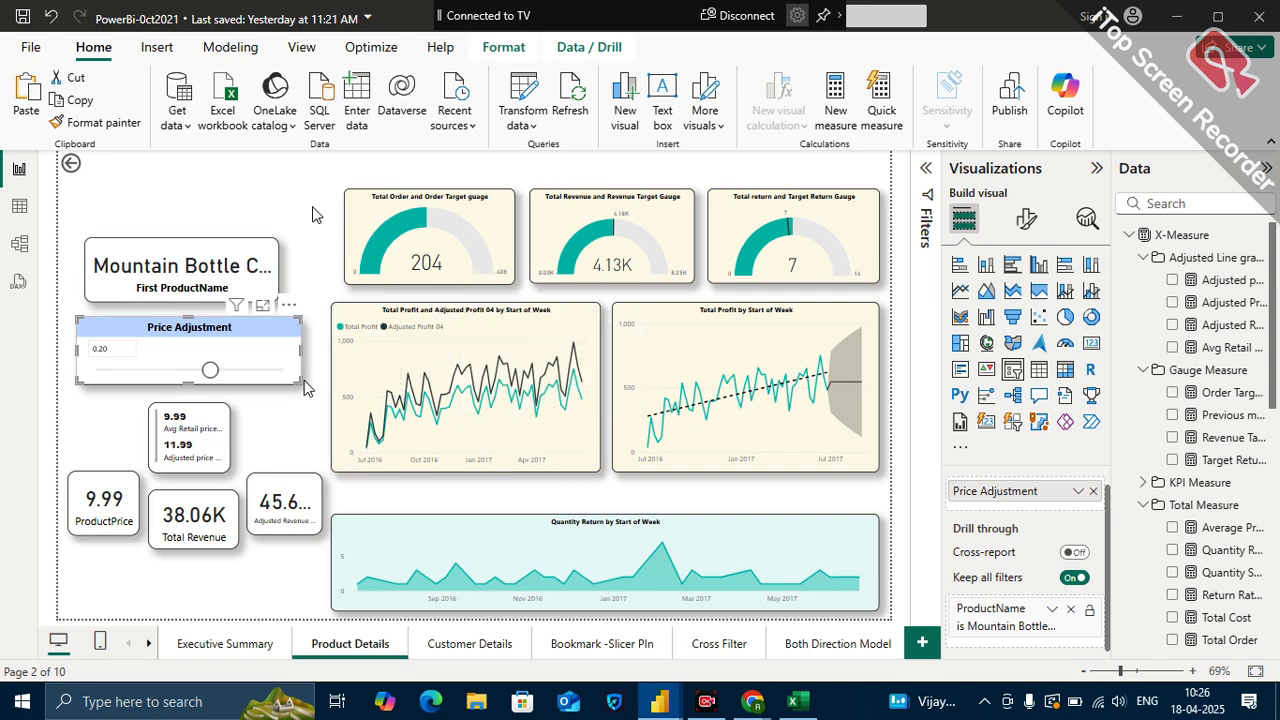
mouse_move(403, 231)
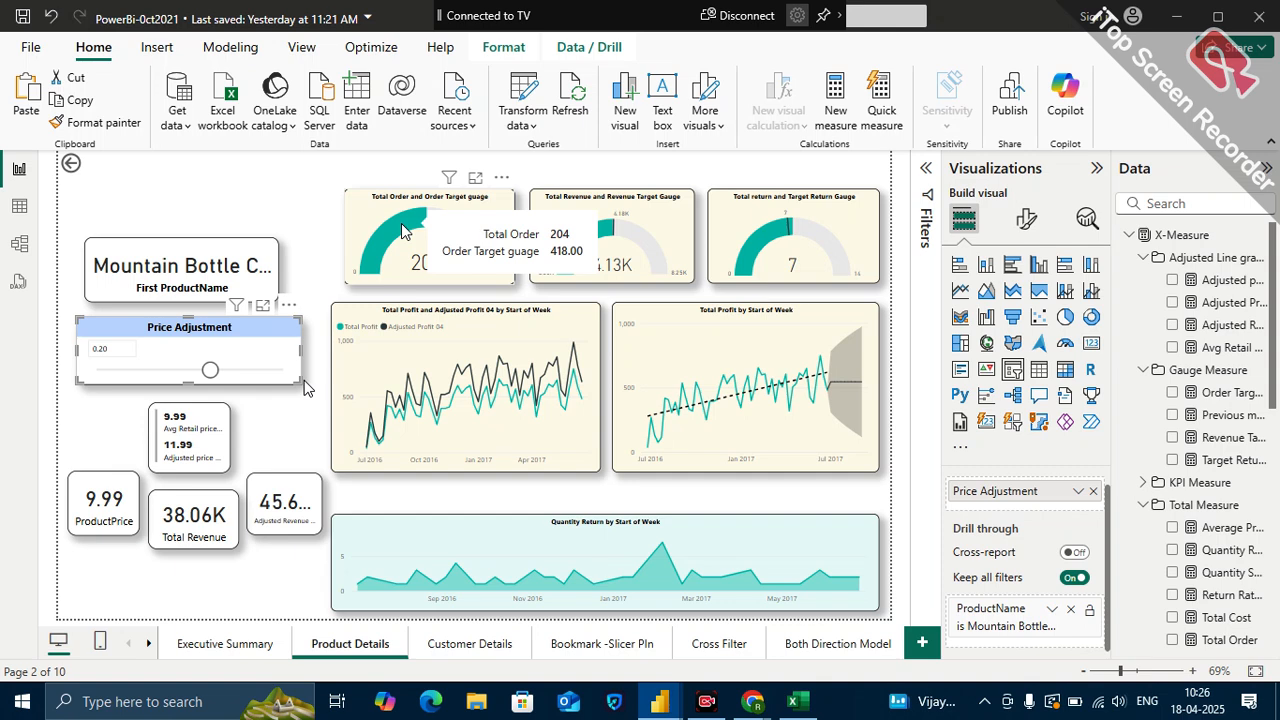